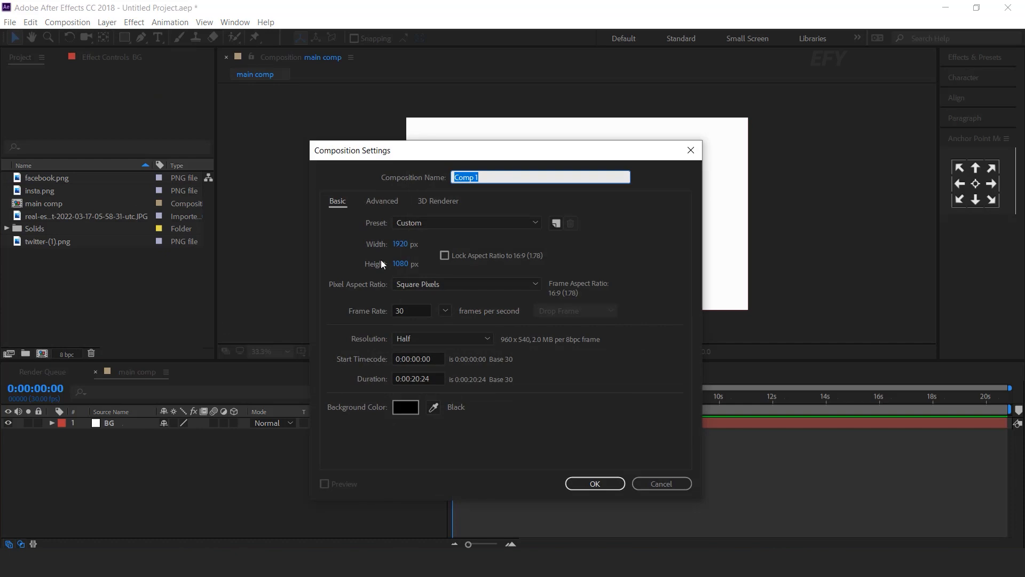
- Create a new composition named BG background
text(d)
key(Return)
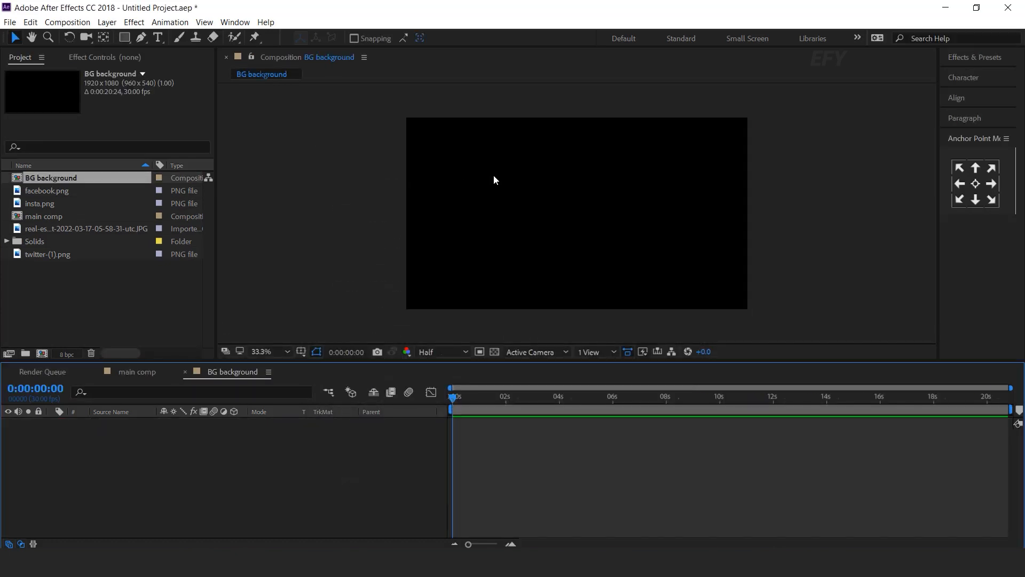
- Draw a square with purple fill 541167 in the composition's upper-left corner and centre its anchor point
click(127, 36)
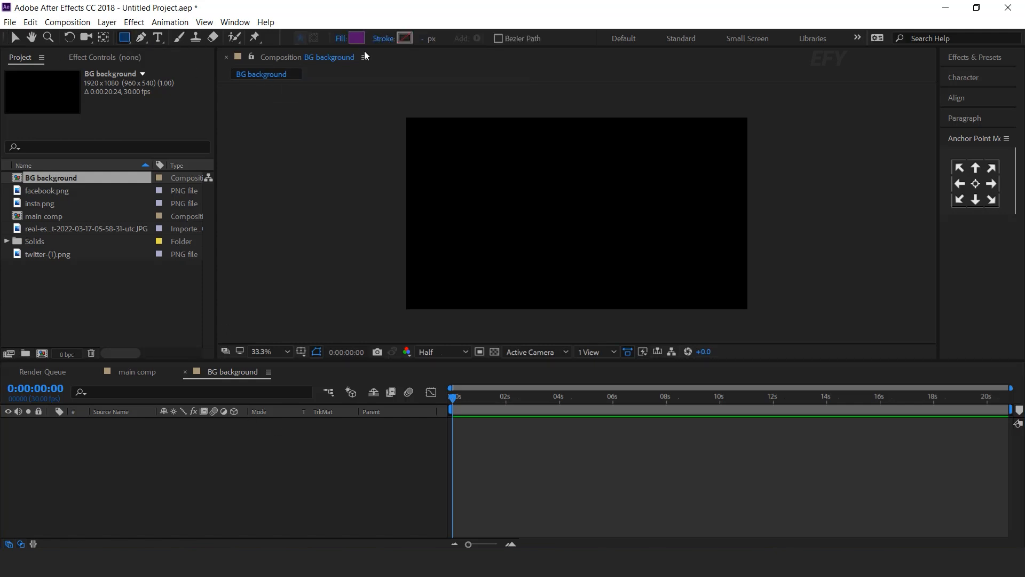
click(357, 38)
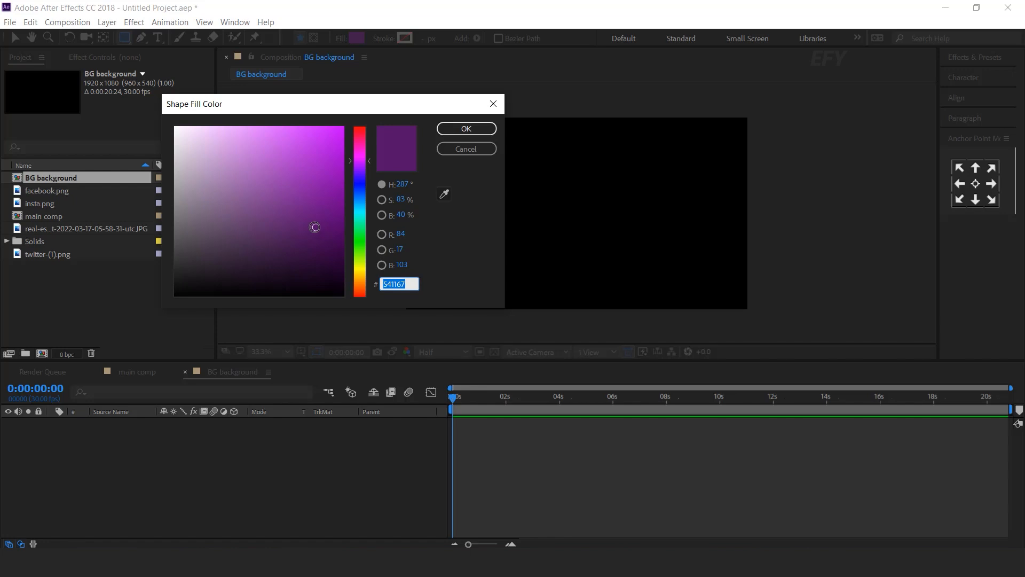
click(466, 128)
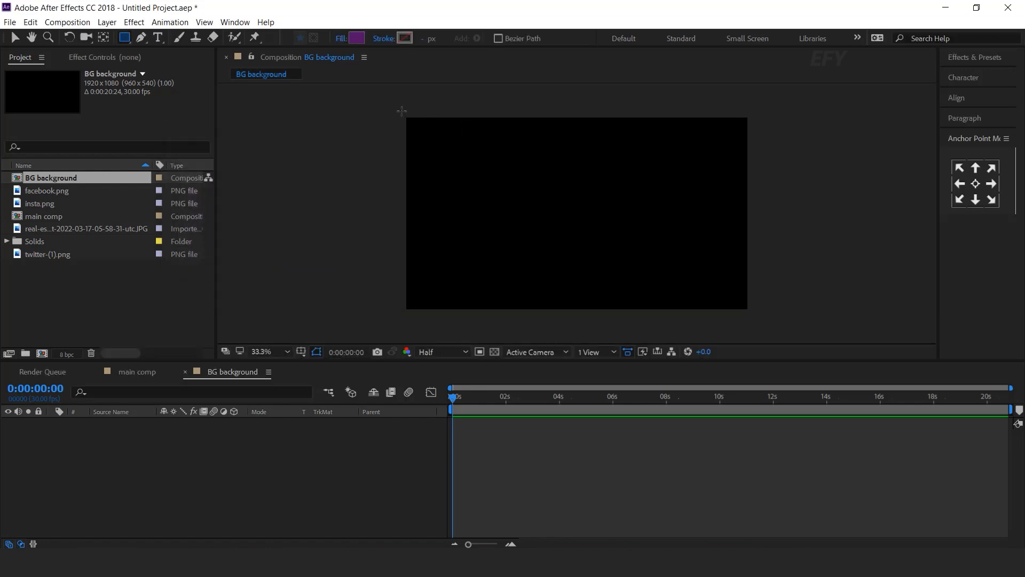
drag(409, 117, 476, 175)
click(975, 183)
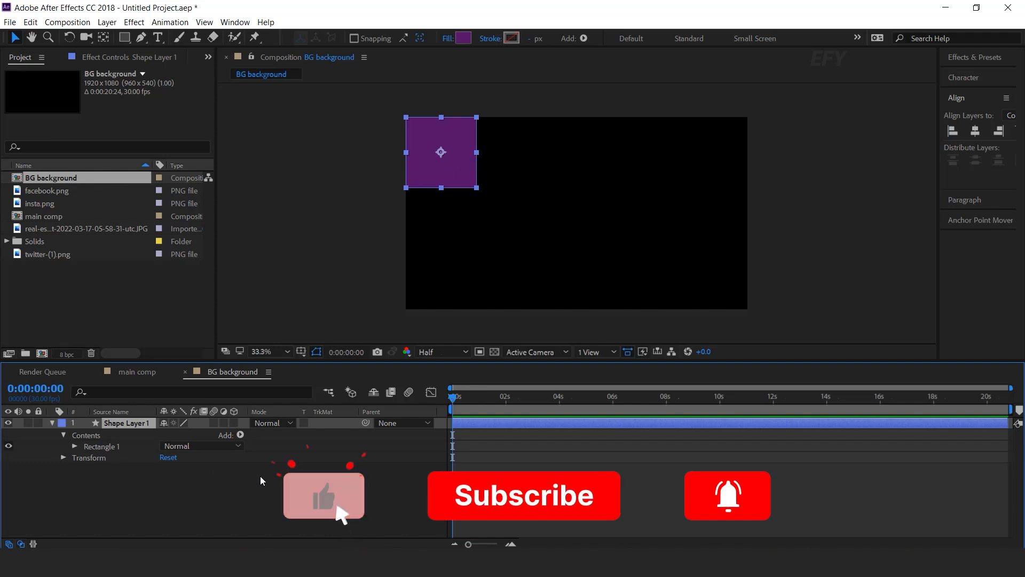
- Keyframe the square's opacity at 0% at the start and 100% at 0:00:01:13
key(t)
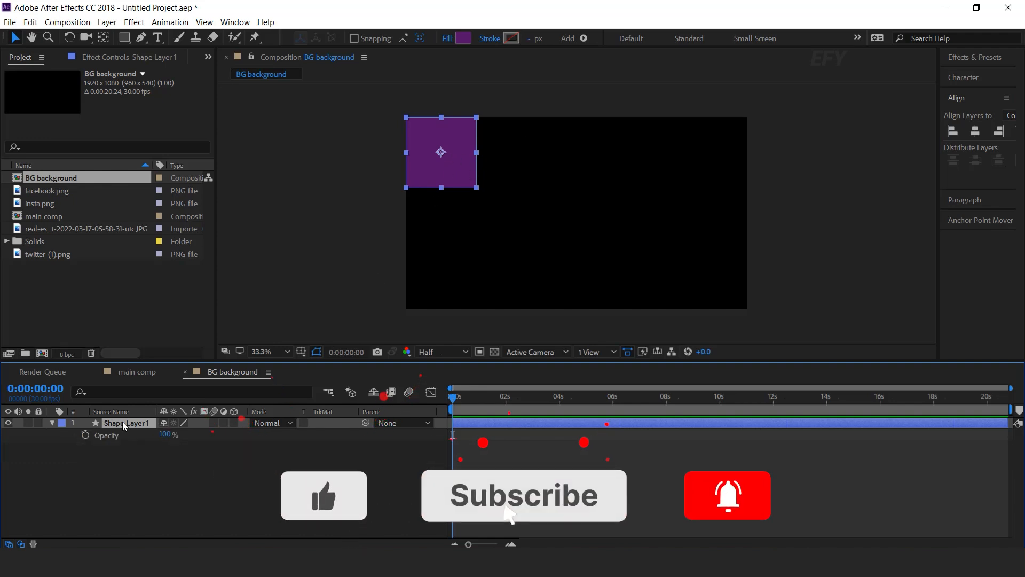
click(85, 434)
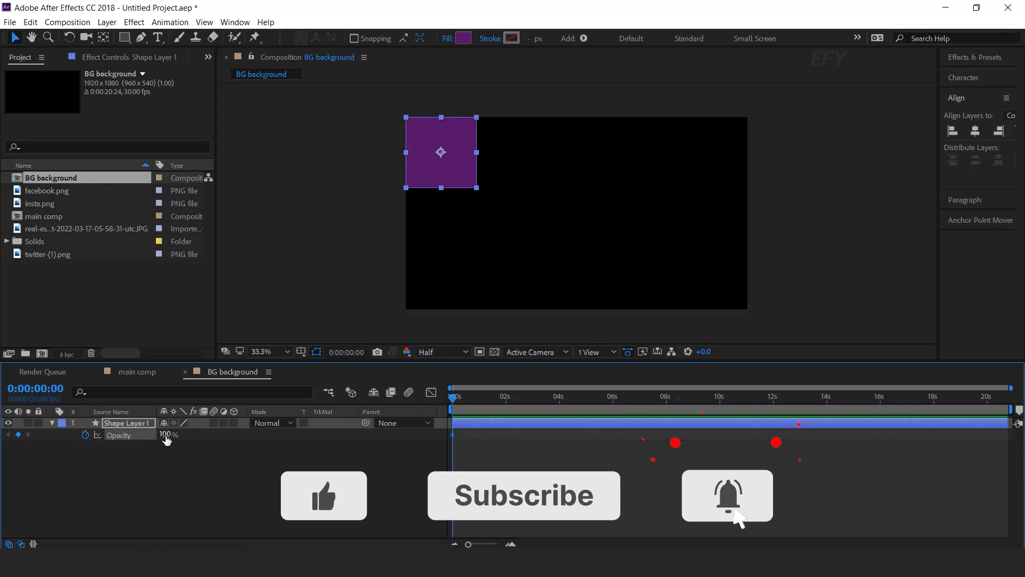
drag(166, 434, 1, 435)
click(511, 545)
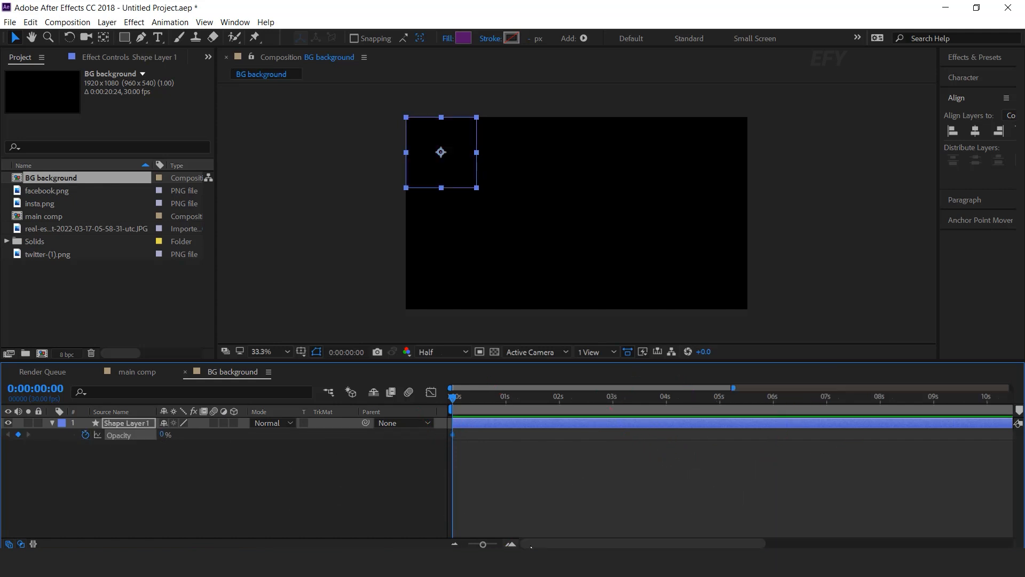
drag(459, 401, 529, 399)
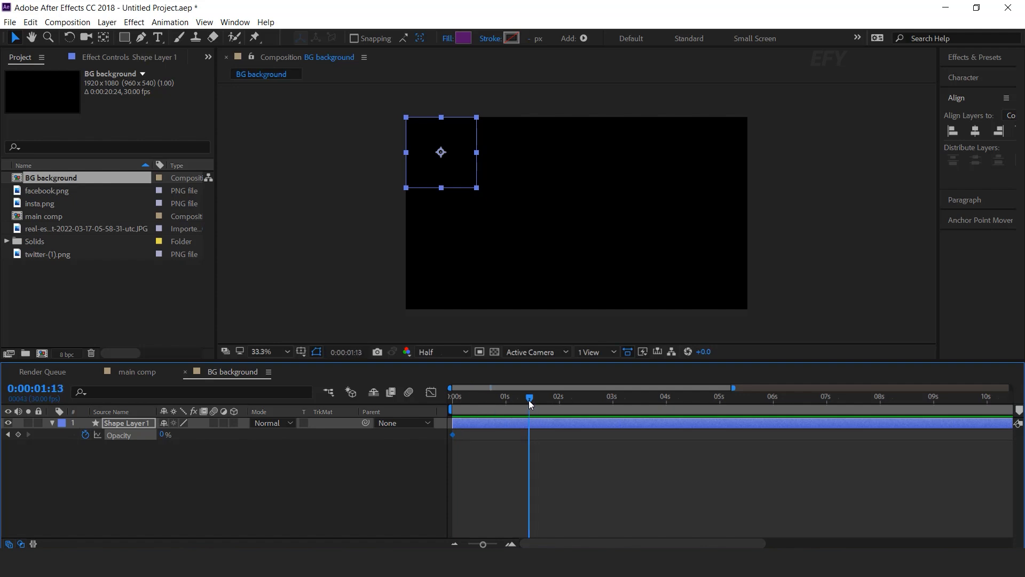
drag(345, 434, 504, 411)
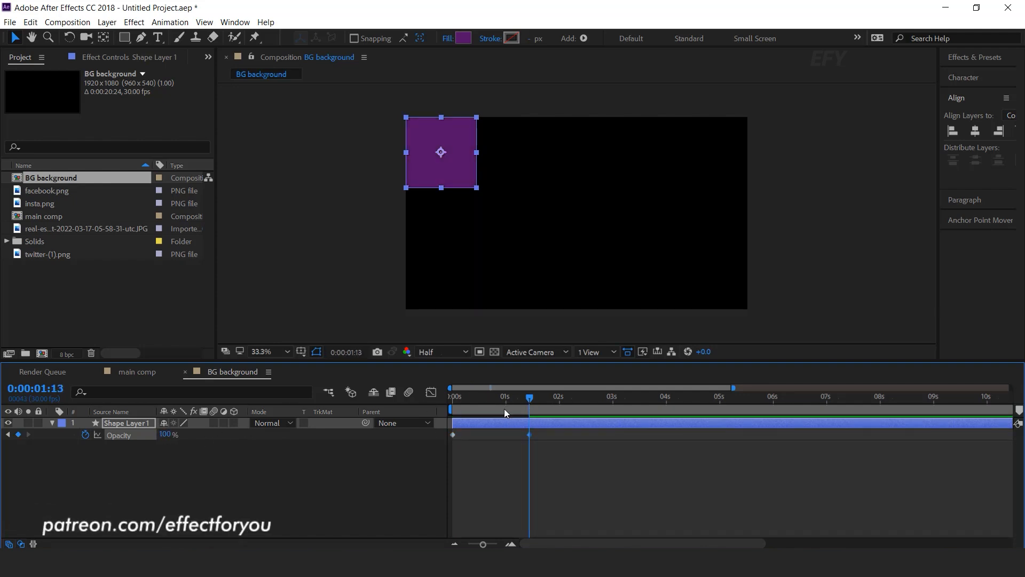
- Add a 0% opacity keyframe for the square at 0:00:02:24
drag(564, 398, 600, 400)
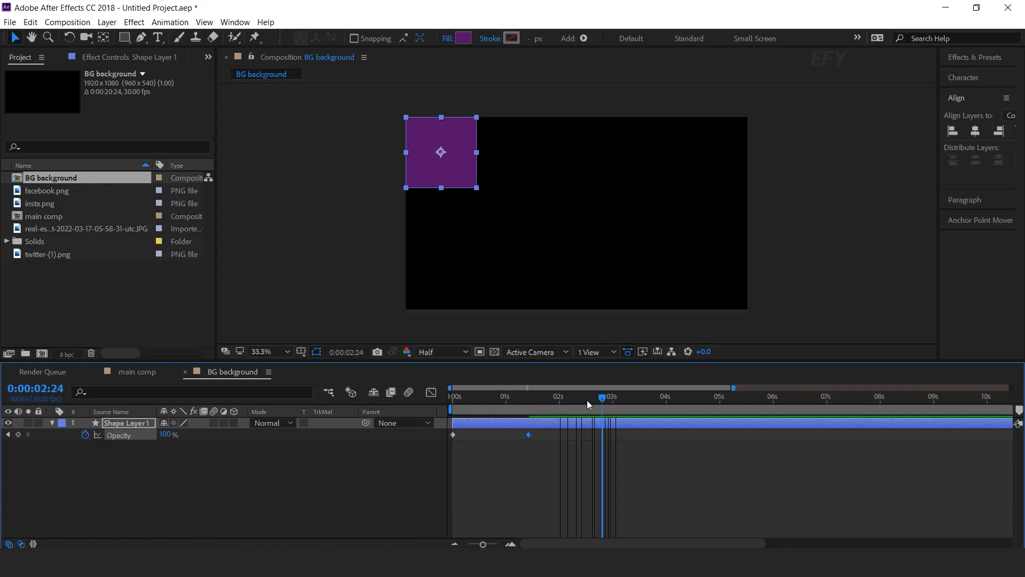
drag(165, 434, 3, 435)
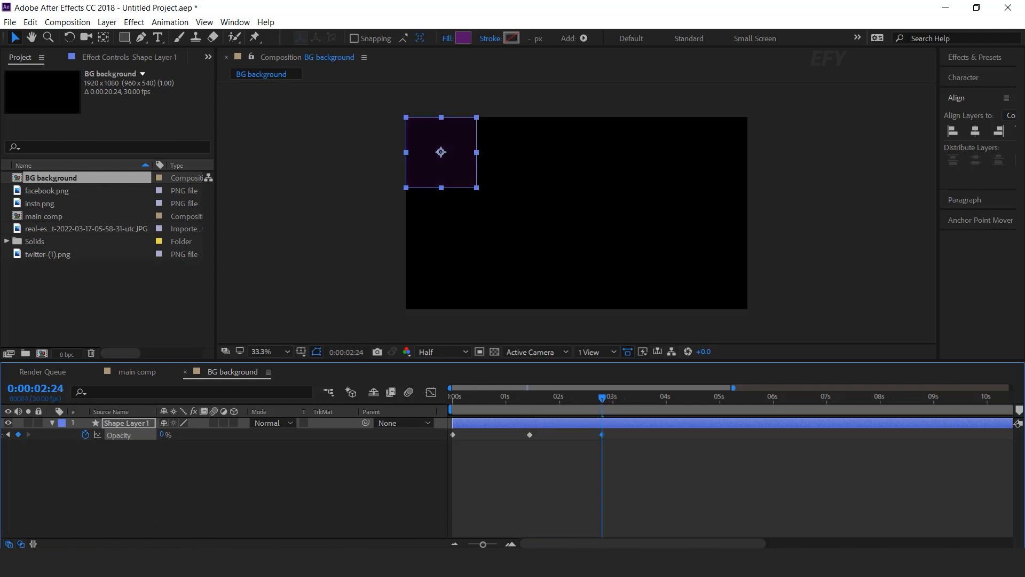
click(384, 479)
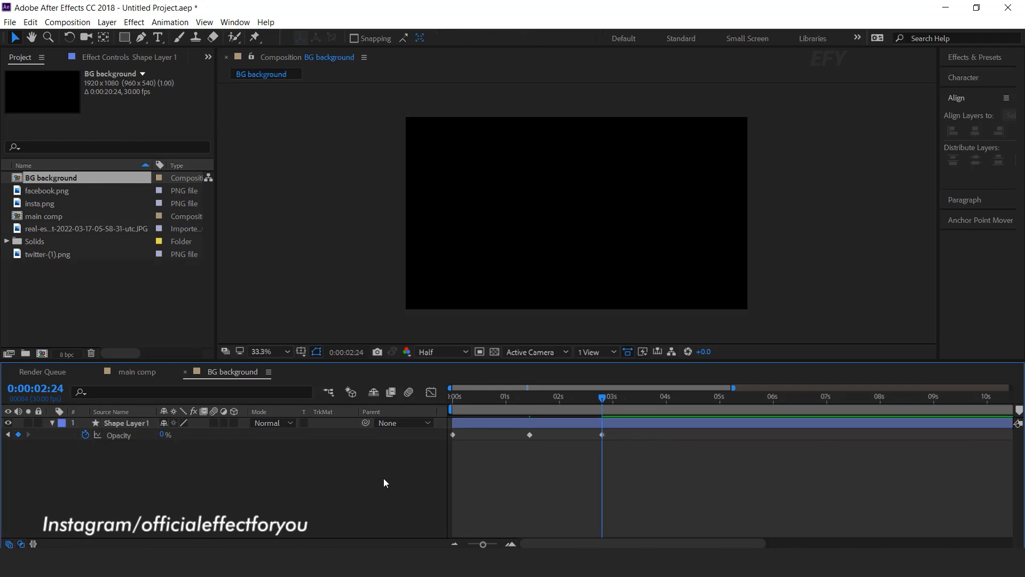
- Give the square's opacity the expression loopOut(type = "cycle", numKeyframes = 0) and preview the loop
click(113, 435)
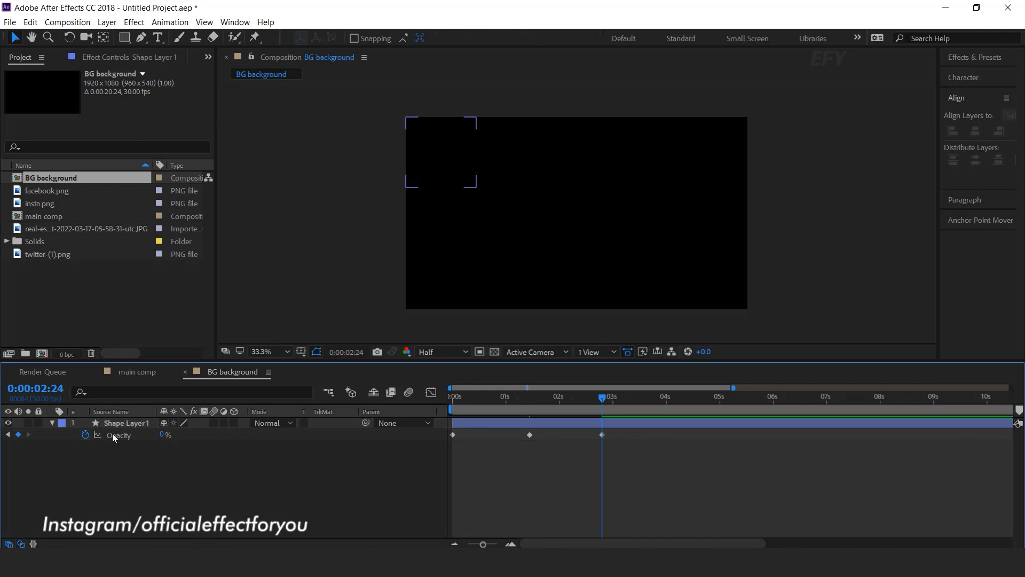
alt+click(85, 435)
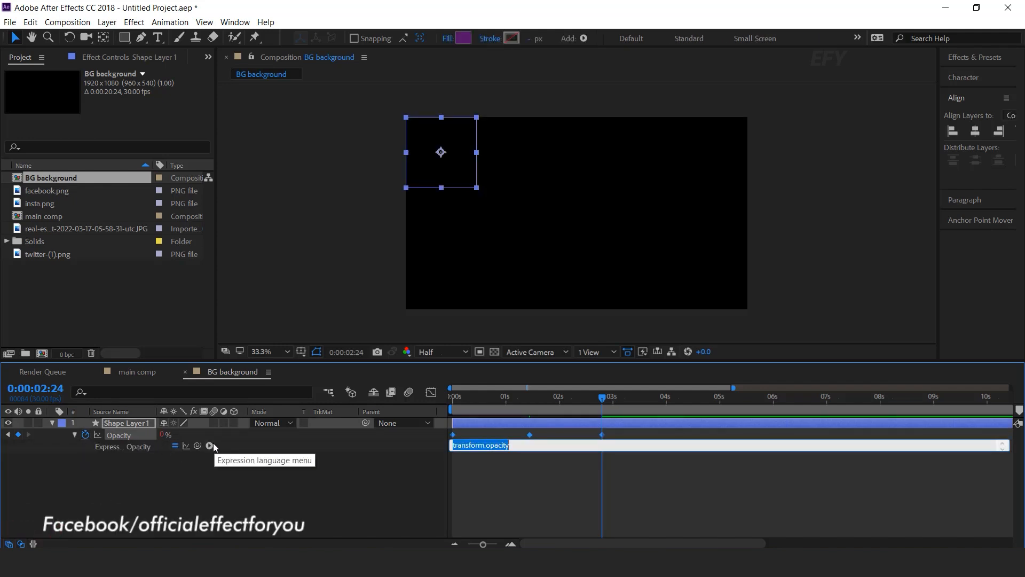
click(209, 446)
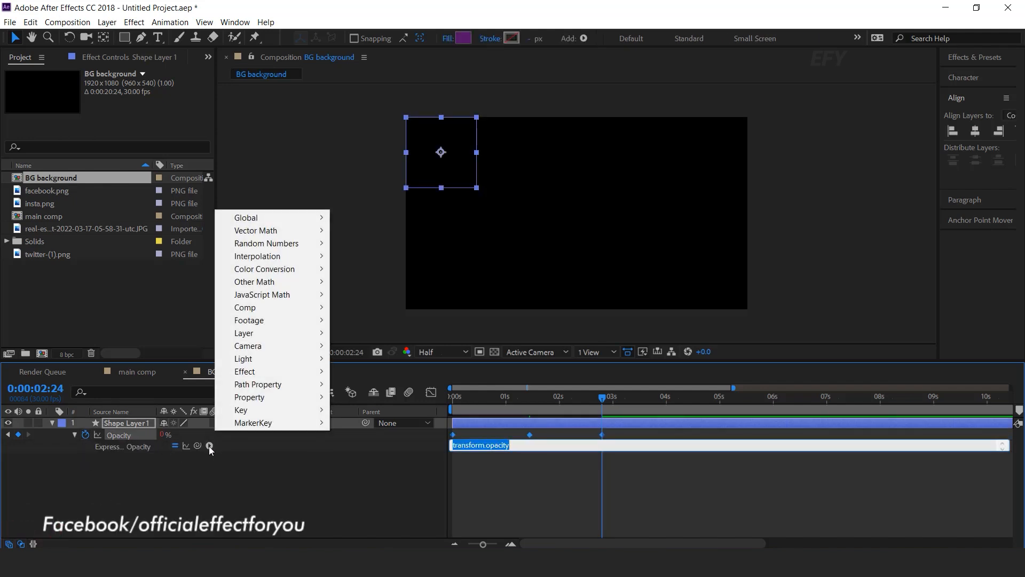
mouse_move(252, 402)
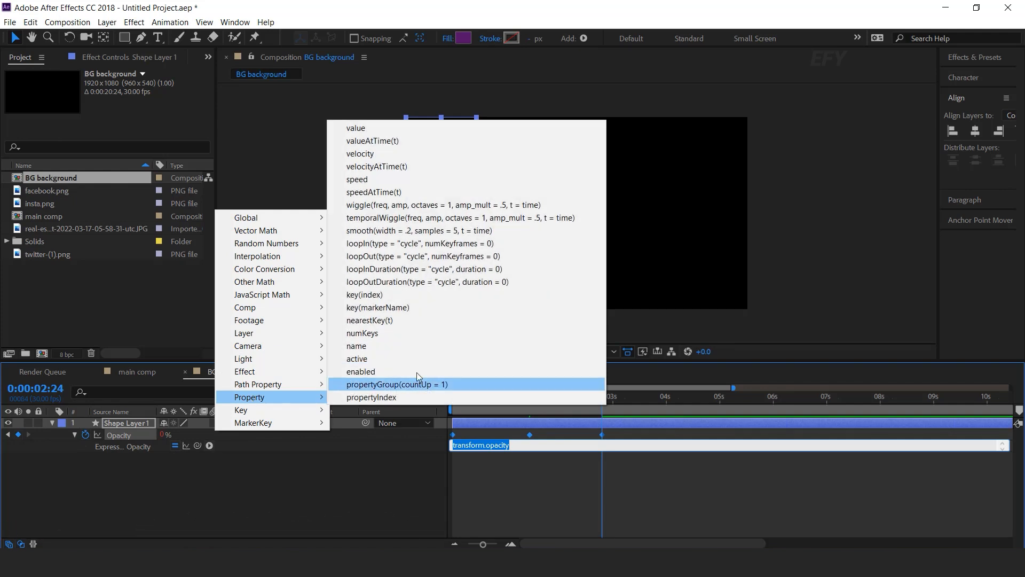
click(372, 258)
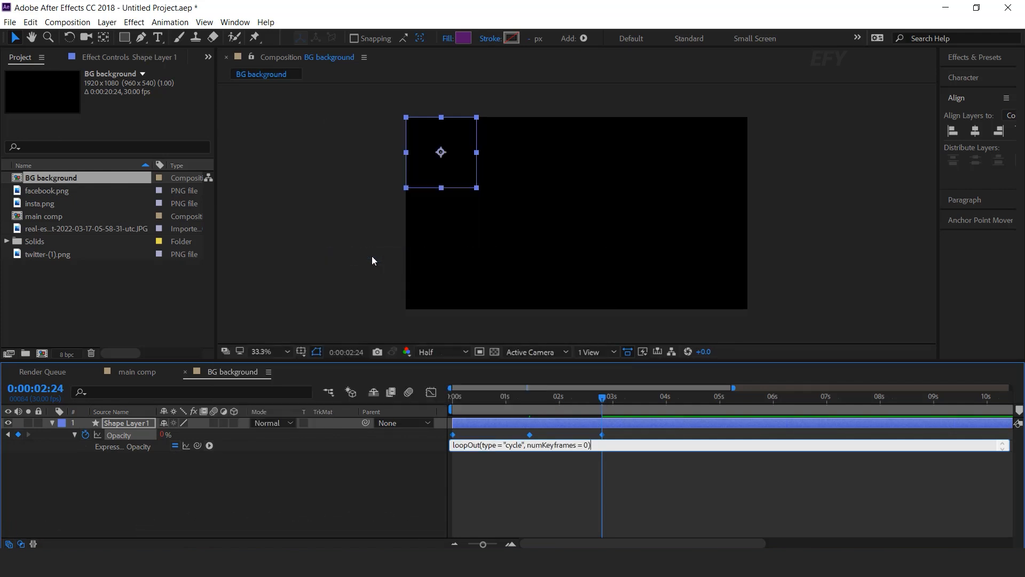
click(405, 502)
key(space)
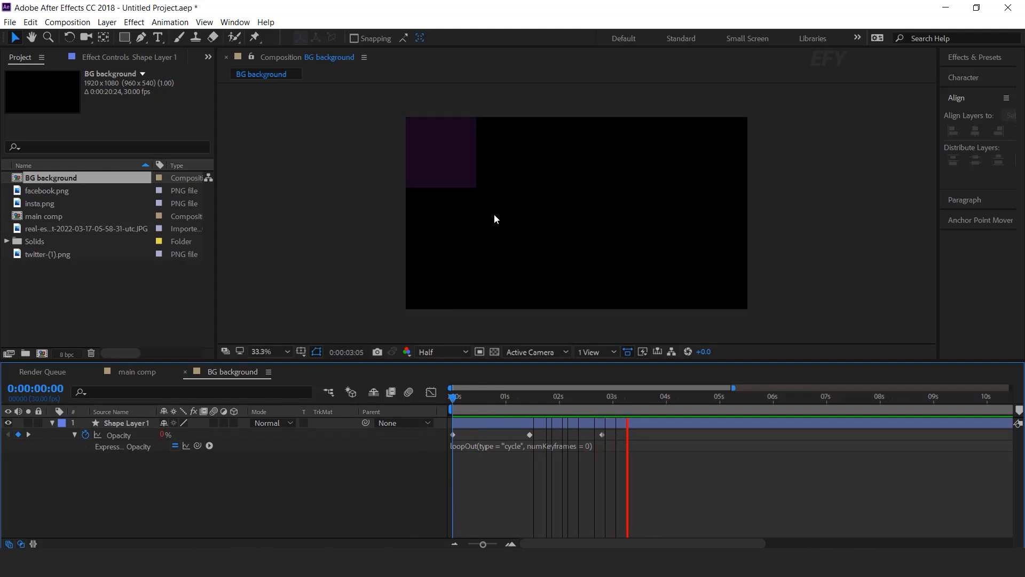
click(703, 398)
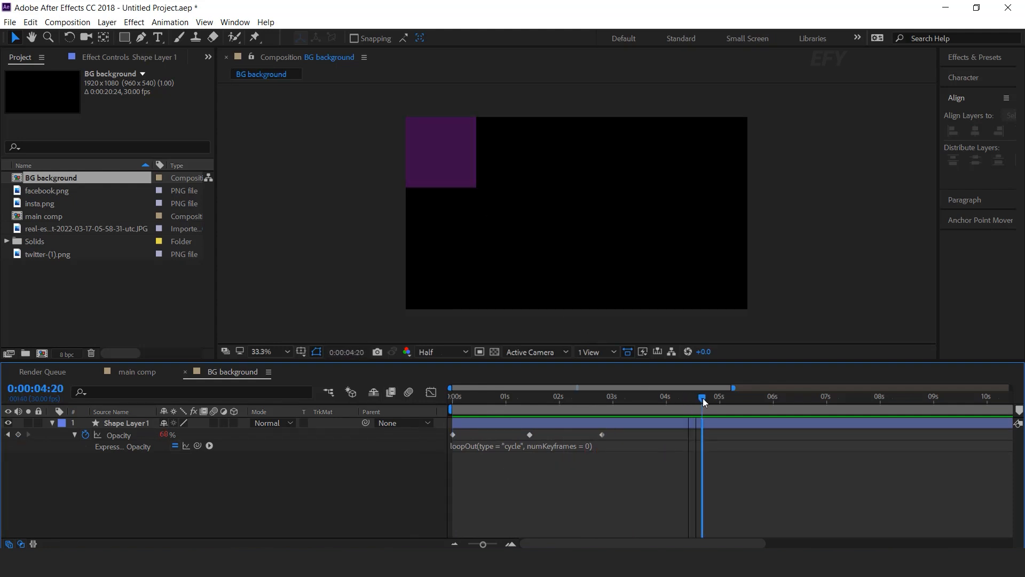
- Speed up the fade by moving the second and third opacity keyframes to 1 s and 2 s, and preview it
drag(650, 438, 505, 437)
drag(616, 431, 559, 438)
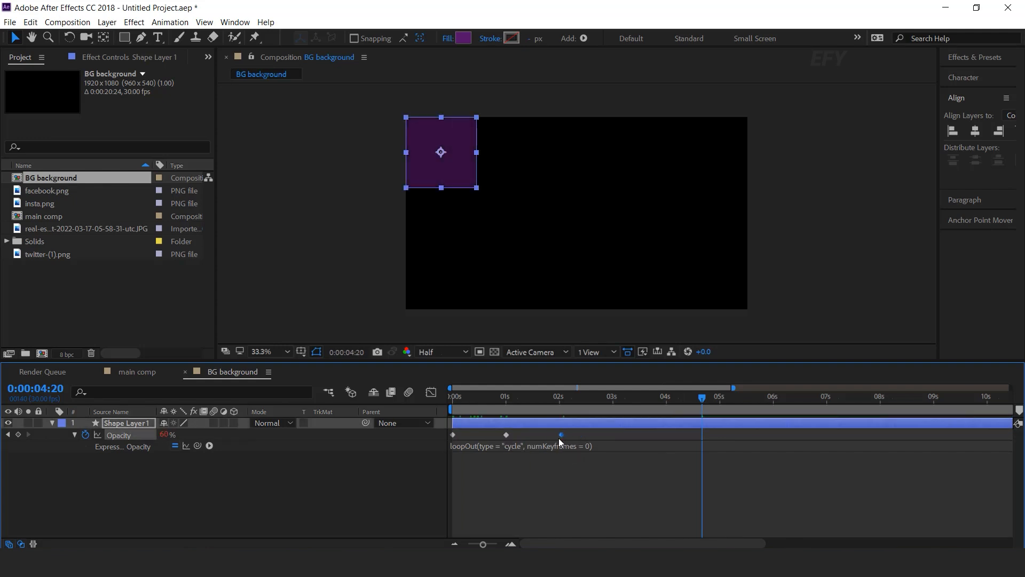
key(Home)
key(space)
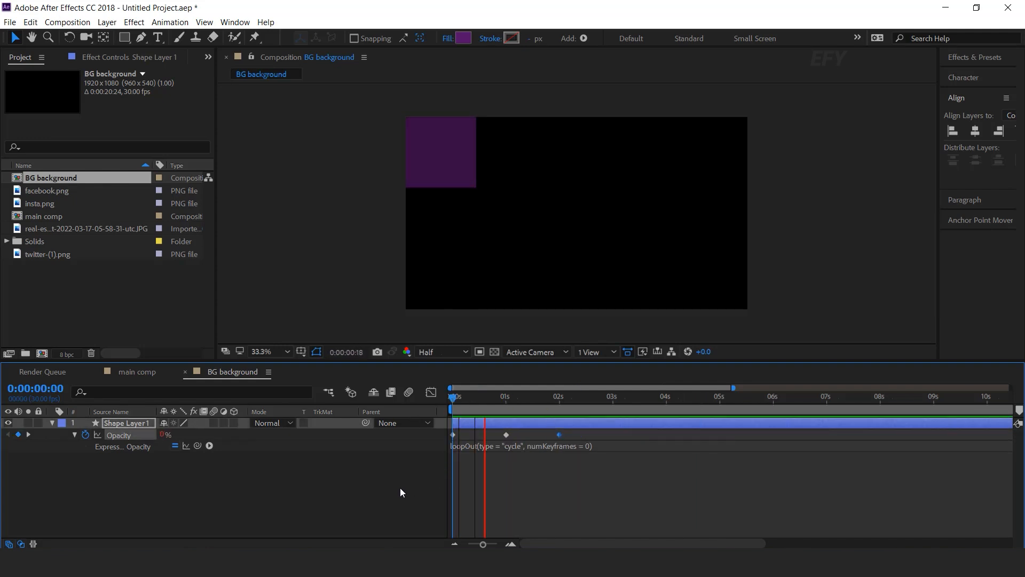
key(space)
click(301, 505)
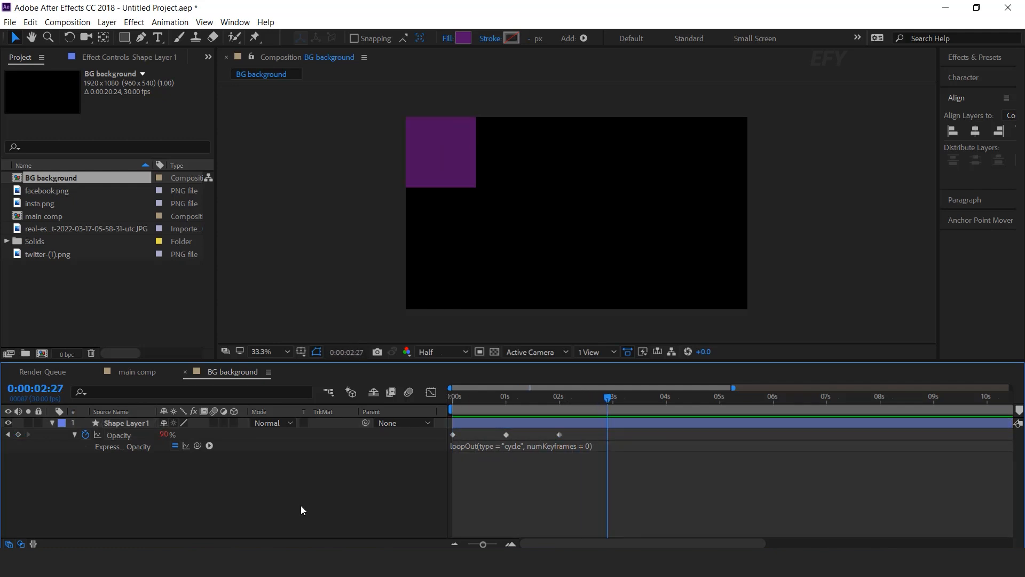
- Duplicate the square layer and place the copy flush against the right edge of the original
click(52, 423)
click(118, 425)
key(ctrl+d)
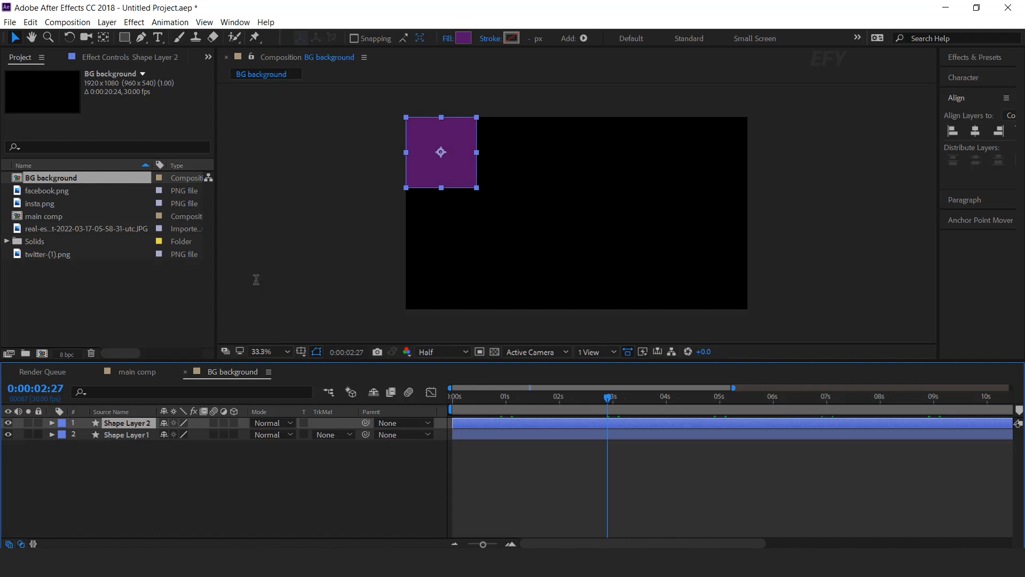
drag(428, 163, 504, 158)
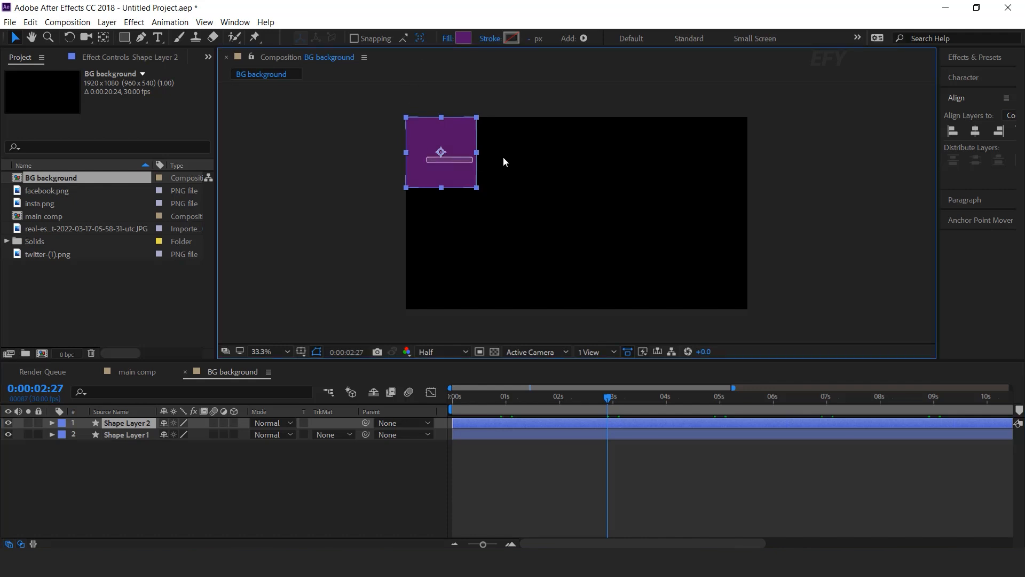
drag(441, 153, 518, 154)
scroll(513, 153, up, 5)
drag(479, 223, 725, 221)
drag(535, 226, 453, 224)
scroll(453, 227, down, 4)
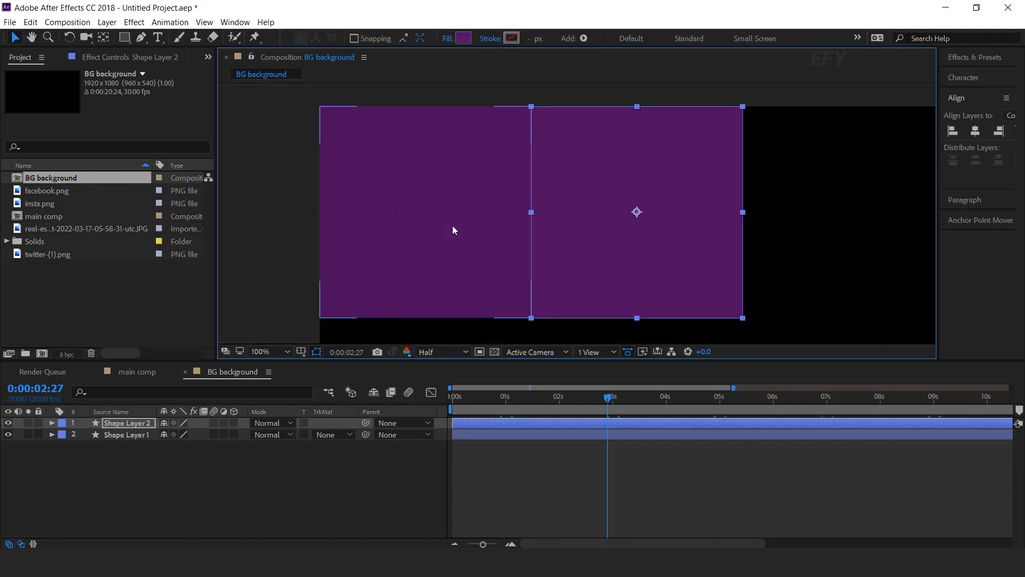
- Duplicate both squares together and place the copies flush to their right, making a row of four
click(380, 486)
scroll(649, 233, down, 2)
drag(649, 229, 509, 210)
click(122, 435)
ctrl+click(126, 423)
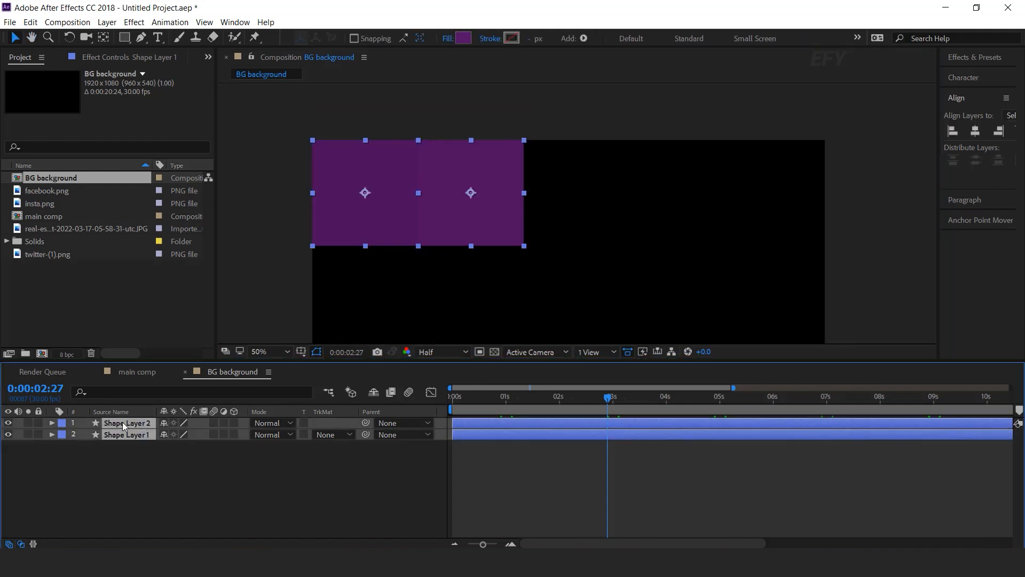
key(ctrl+d)
drag(349, 246, 542, 222)
scroll(542, 222, up, 6)
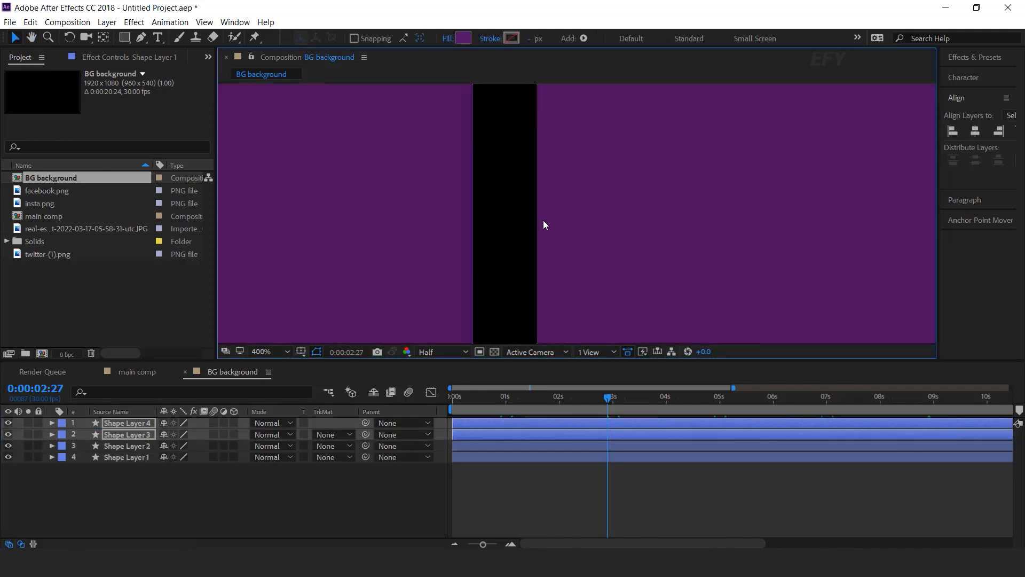
scroll(545, 250, down, 7)
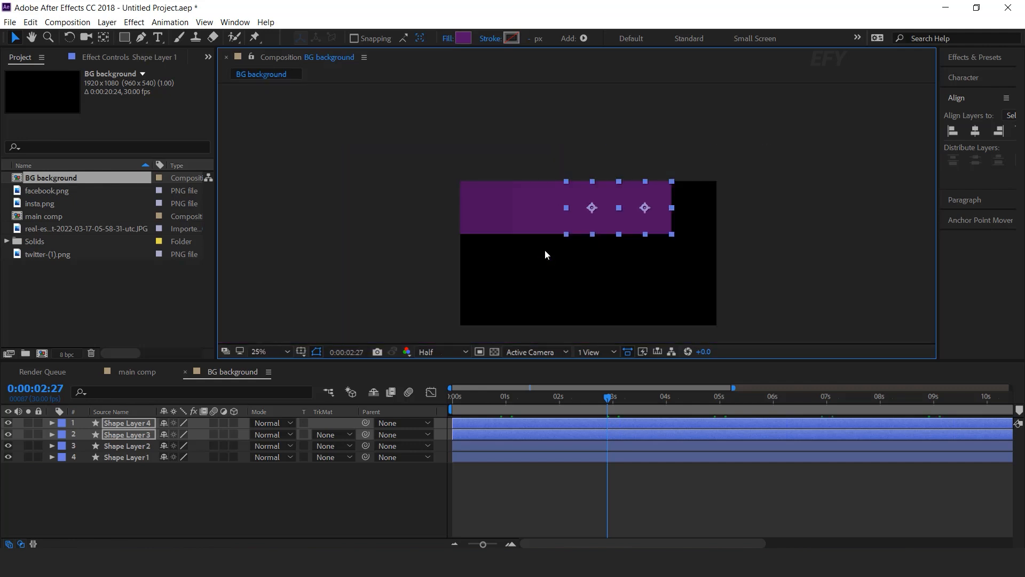
click(565, 318)
- Set the preview resolution to Full and complete the row with a duplicate of the last square at its right end
click(443, 352)
click(443, 383)
scroll(702, 222, up, 2)
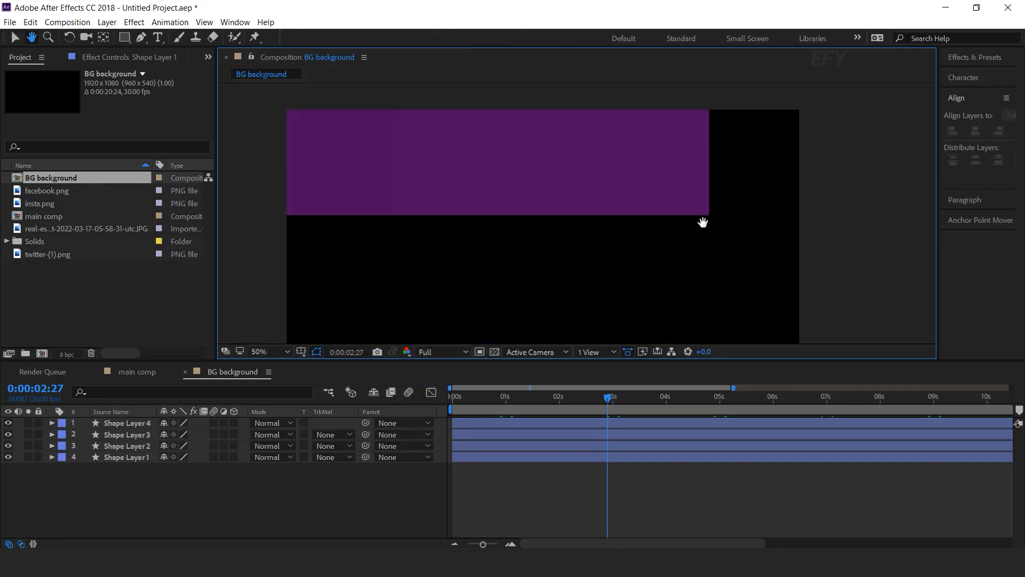
click(692, 183)
key(ctrl+d)
drag(691, 183, 790, 180)
scroll(760, 184, up, 2)
drag(750, 216, 701, 215)
scroll(641, 232, down, 3)
click(678, 263)
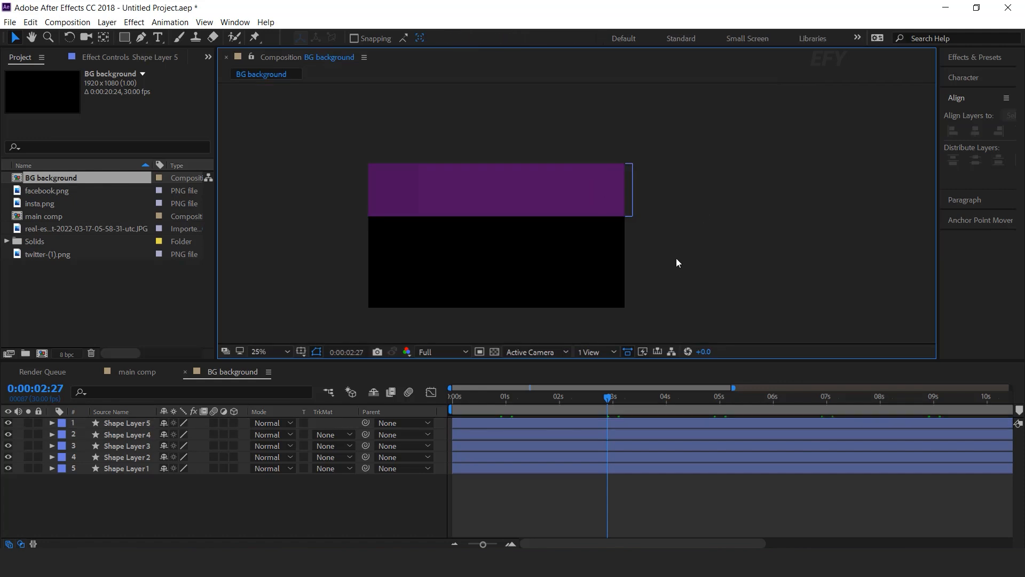
- Duplicate the whole row of five squares and place the copy flush below the first row
scroll(677, 263, down, 1)
scroll(592, 277, up, 1)
key(ctrl+a)
key(ctrl+d)
drag(585, 175, 583, 230)
scroll(583, 210, up, 3)
drag(449, 172, 449, 159)
scroll(449, 159, down, 3)
- Duplicate the second row of squares and place the copy flush below it as the third row
key(ctrl+d)
drag(581, 233, 583, 287)
scroll(607, 273, up, 3)
drag(606, 219, 607, 203)
scroll(607, 200, down, 3)
click(769, 256)
- Move all fifteen squares together so the grid is centred over the composition, and preview the fade
key(space)
drag(770, 254, 758, 294)
key(ctrl+a)
drag(569, 218, 563, 210)
click(820, 252)
click(451, 398)
key(space)
drag(504, 400, 544, 402)
- Stagger the start times of the fifteen shape layers irregularly between about frame 4 and frame 25, and preview the flicker
scroll(491, 439, down, 3)
scroll(491, 439, up, 3)
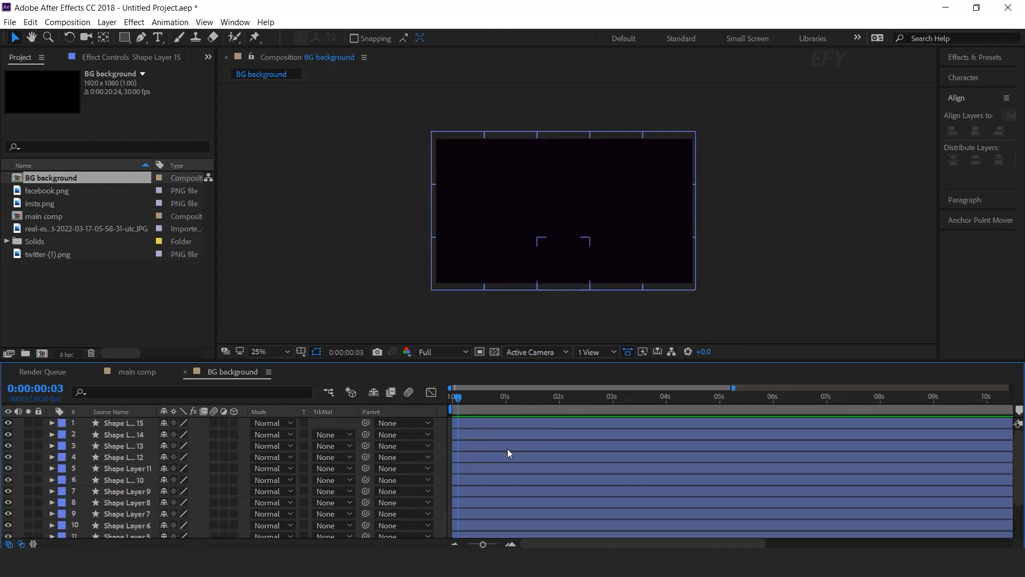
key(grave)
drag(474, 109, 516, 120)
click(511, 544)
click(510, 543)
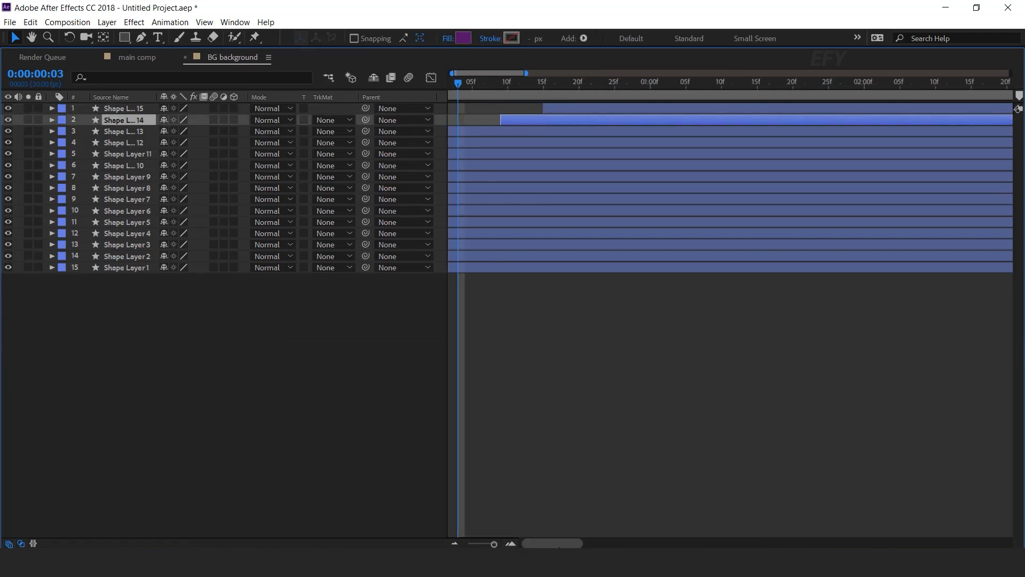
drag(540, 543, 524, 544)
click(545, 347)
drag(572, 108, 511, 132)
drag(502, 143, 530, 143)
drag(527, 166, 555, 155)
drag(537, 188, 578, 178)
mouse_move(547, 200)
mouse_down()
mouse_move(575, 201)
mouse_move(547, 201)
mouse_up()
drag(539, 222, 589, 233)
drag(585, 256, 558, 267)
mouse_move(556, 188)
mouse_down()
mouse_move(576, 185)
mouse_move(555, 177)
mouse_up()
drag(571, 166, 529, 120)
drag(522, 210, 502, 211)
click(497, 256)
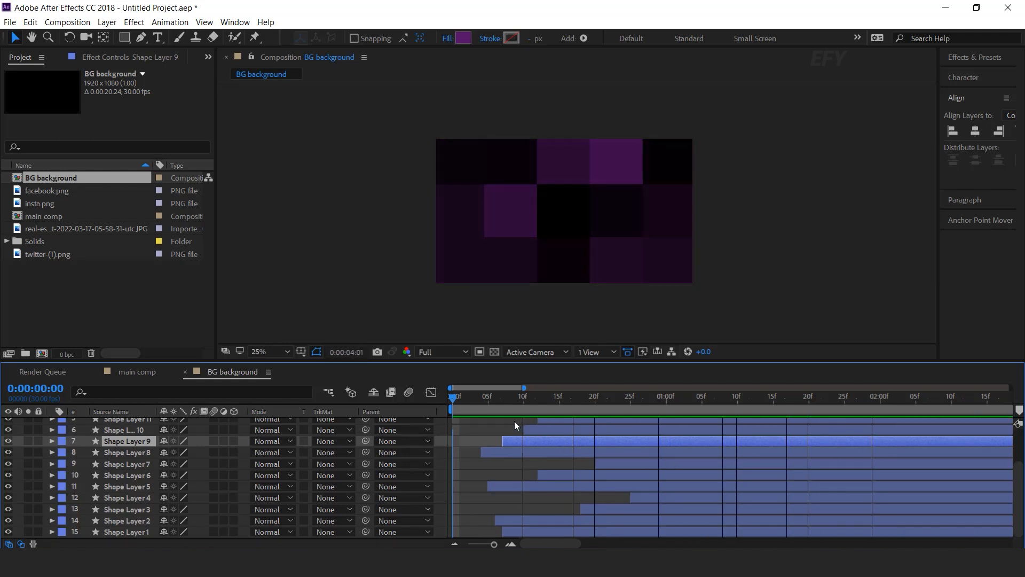
drag(471, 396, 559, 397)
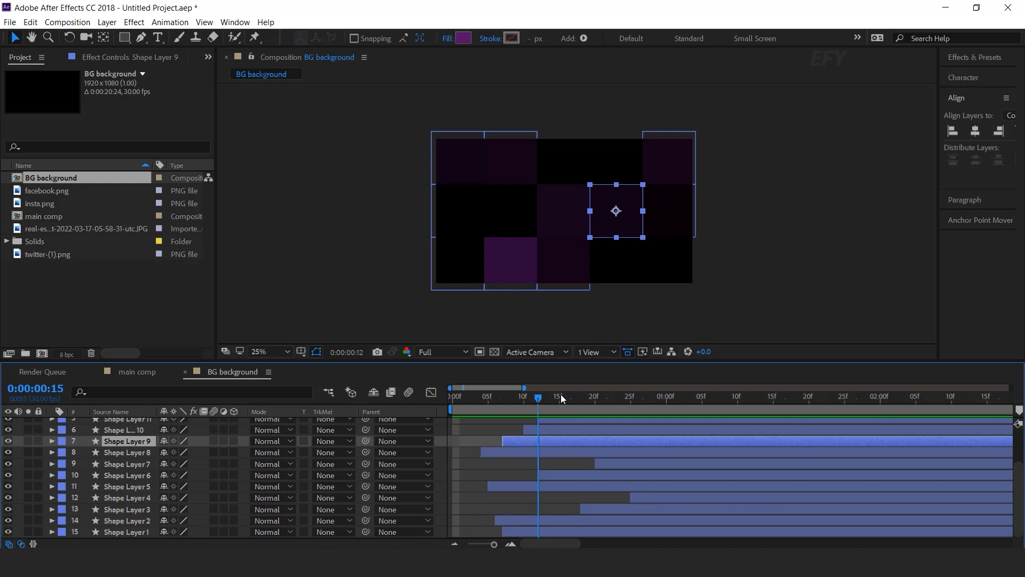
- Switch to the main comp and add the BG background composition above the BG layer
click(435, 432)
click(136, 374)
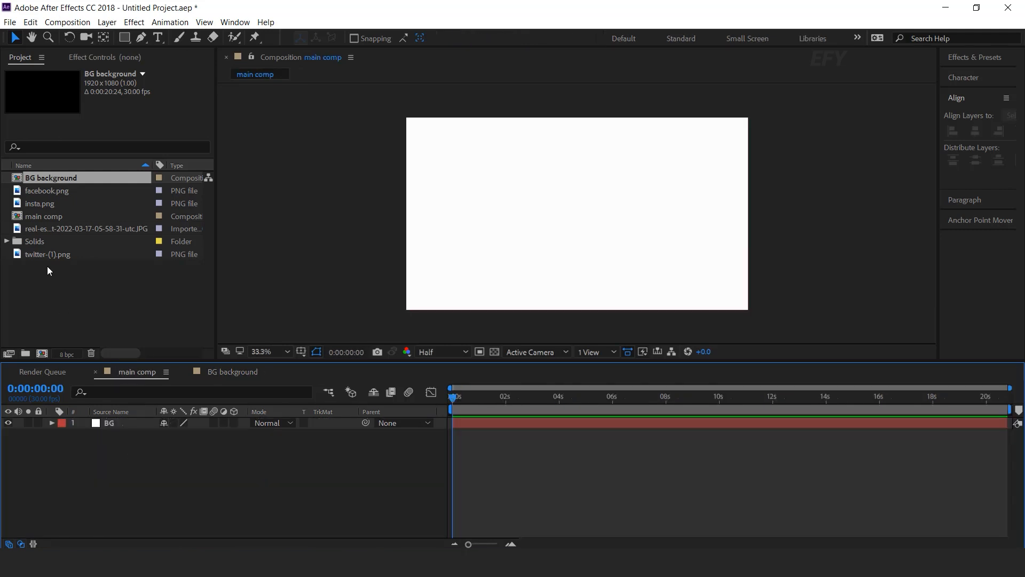
drag(47, 177, 154, 423)
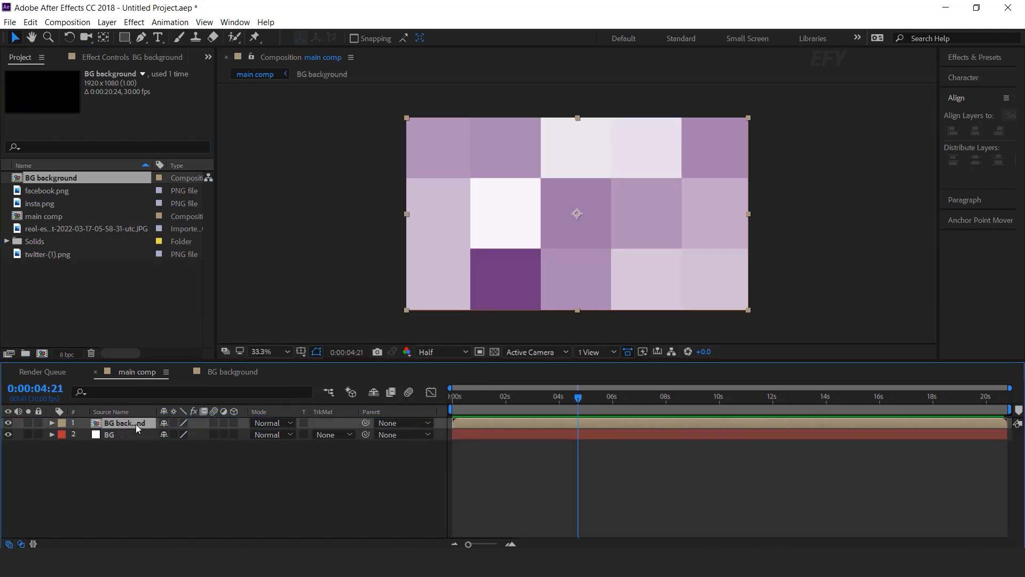
- Set the BG background layer's opacity to 15% in the main comp and preview the faint flicker
key(t)
text(15)
key(Return)
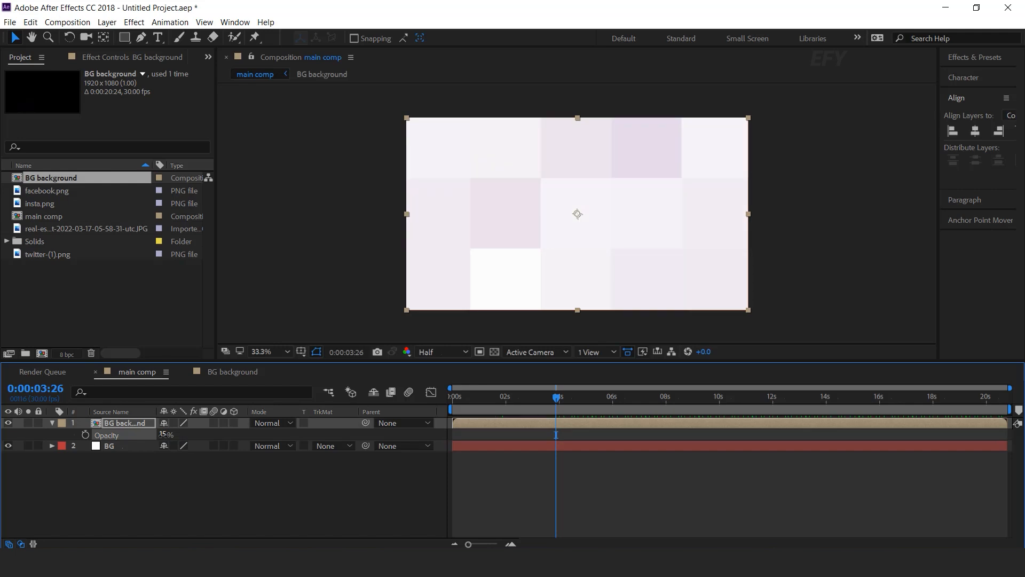
drag(506, 397, 421, 422)
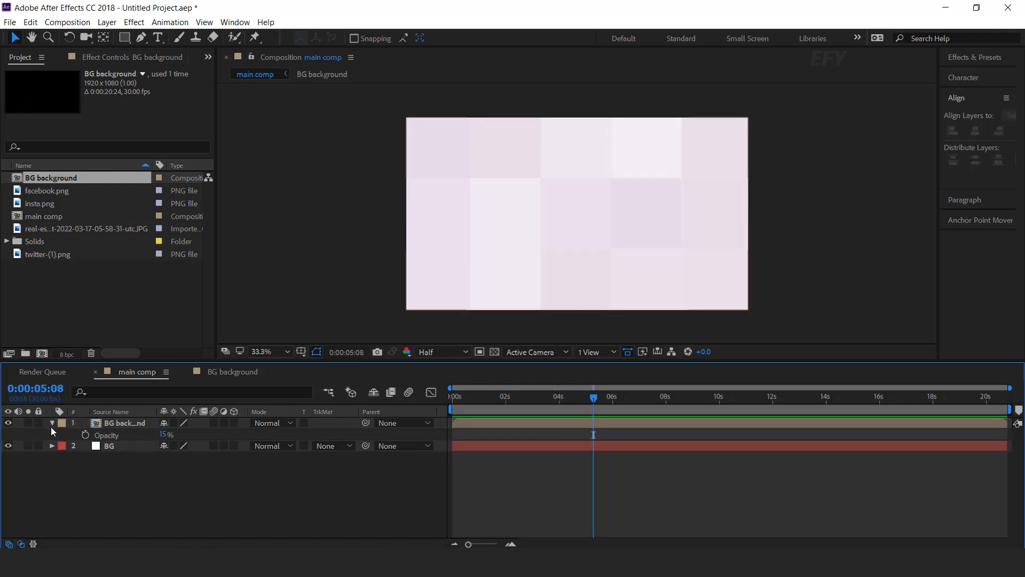
click(51, 424)
- Create a new composition named placeholder 1 with a height of 1300 px
click(103, 315)
click(42, 354)
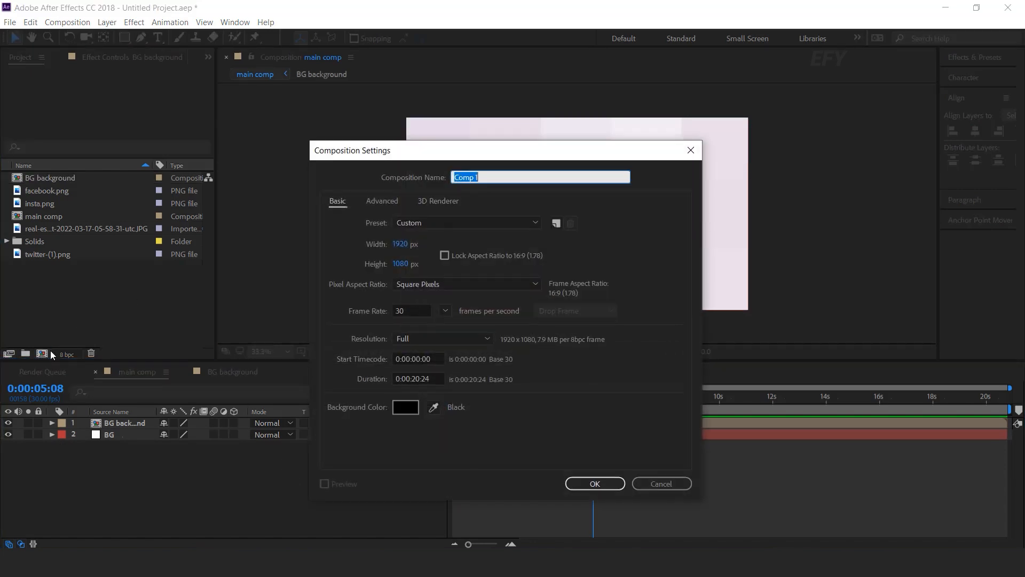
click(401, 264)
text(130)
click(447, 178)
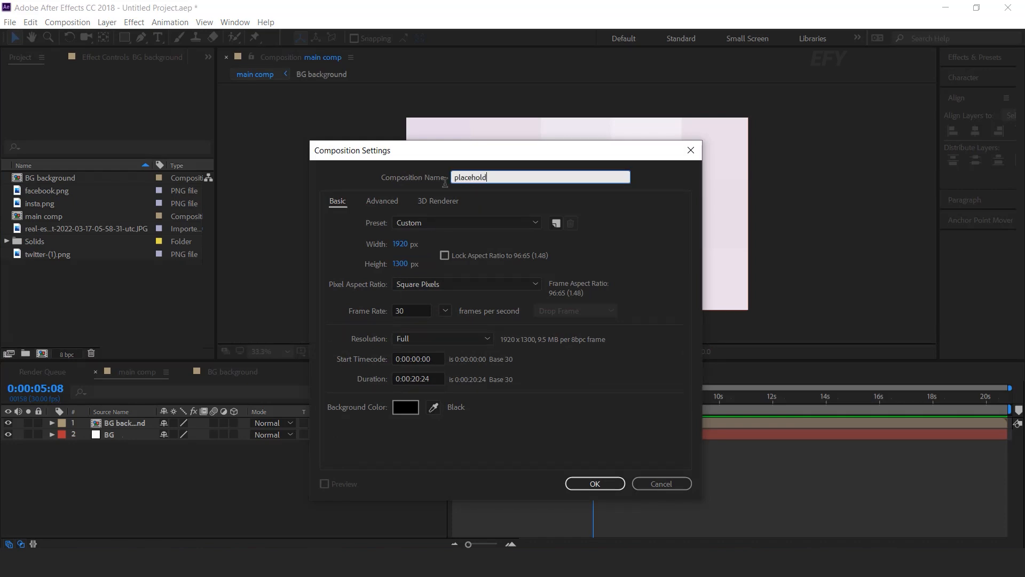
text(placeholder 1)
key(Return)
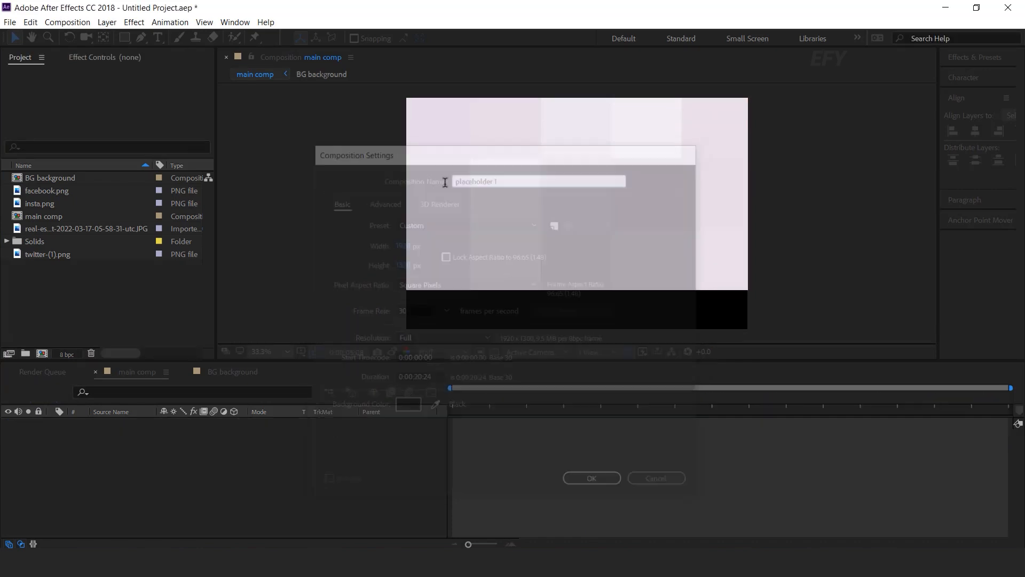
- Place the real-estate JPG in placeholder 1 and scale it down to 25%
click(144, 291)
drag(33, 243, 230, 473)
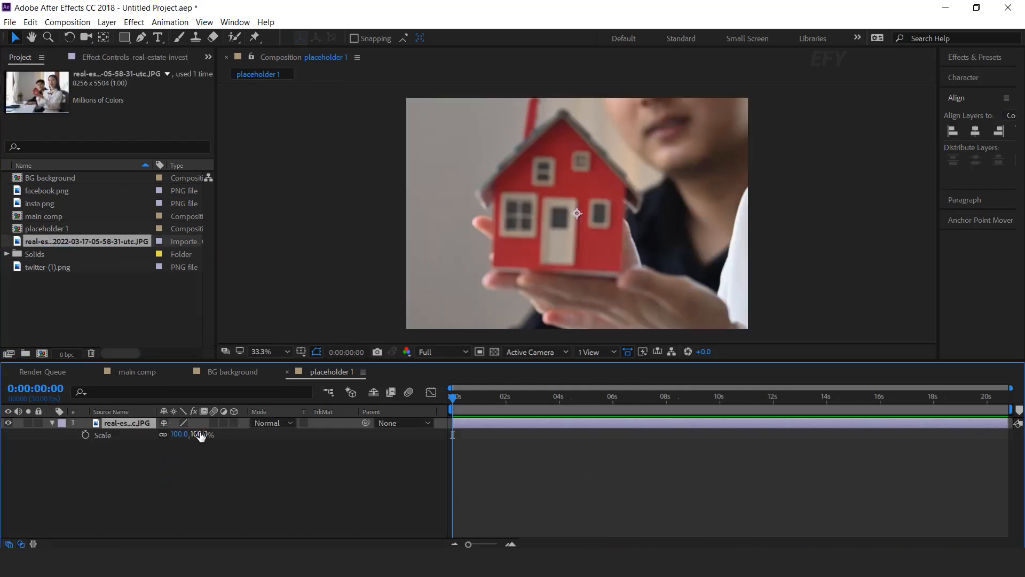
mouse_move(180, 434)
mouse_down()
mouse_move(142, 435)
mouse_move(163, 434)
mouse_up()
click(374, 454)
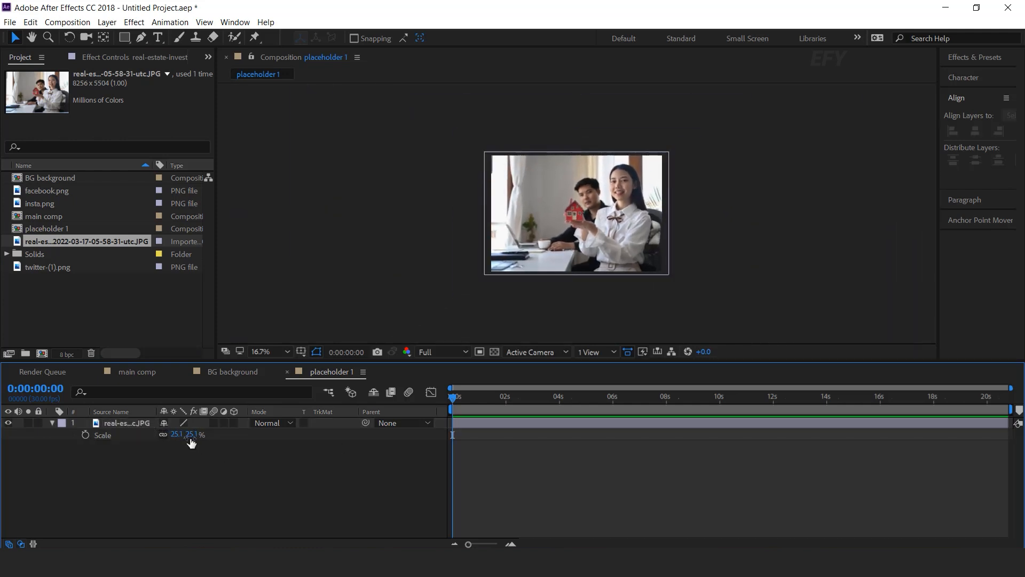
key(Return)
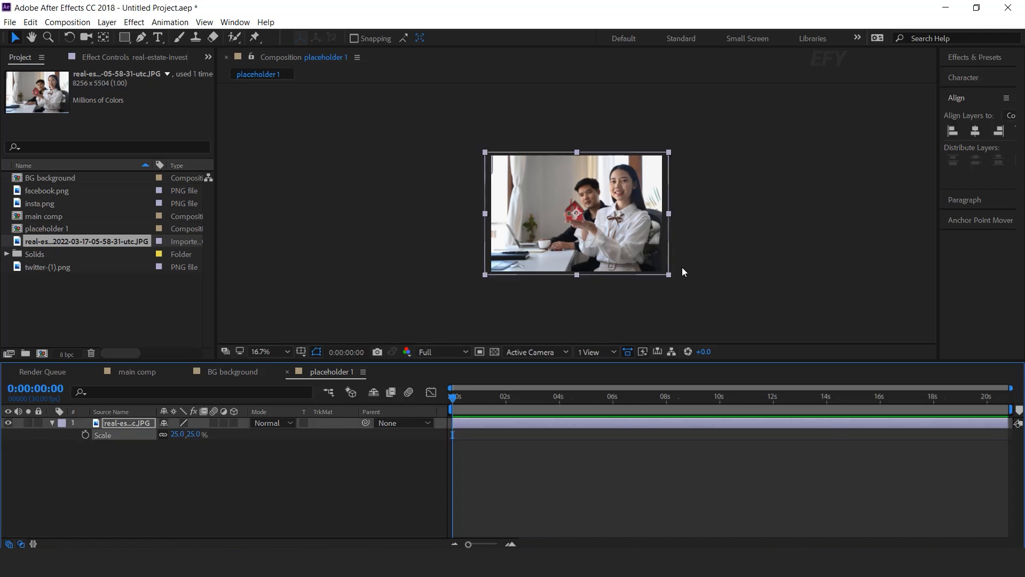
scroll(682, 268, up, 2)
click(225, 467)
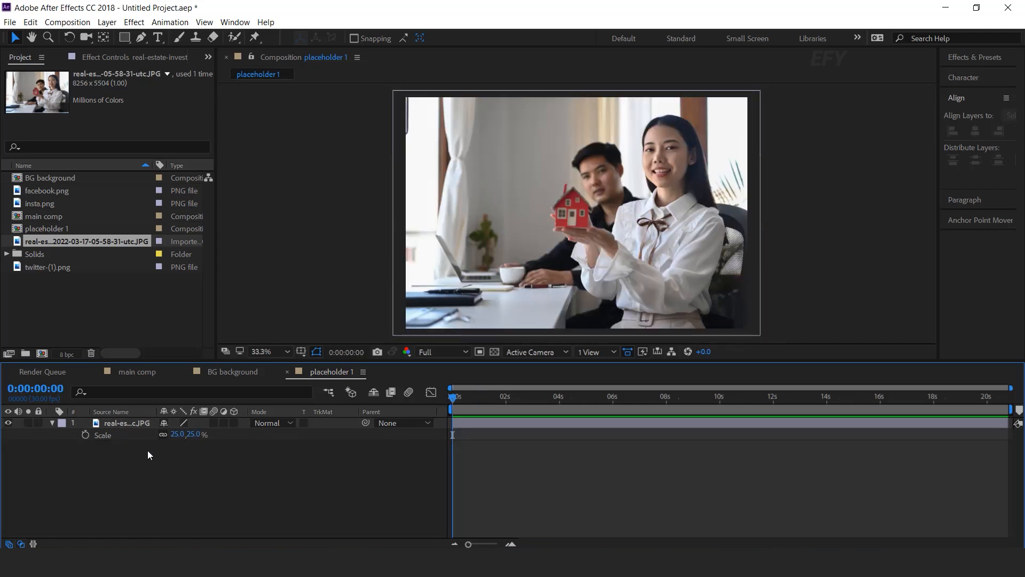
- Animate the photo's scale from 25% at the start to 30% at 0:00:07:01 and preview the zoom
click(85, 435)
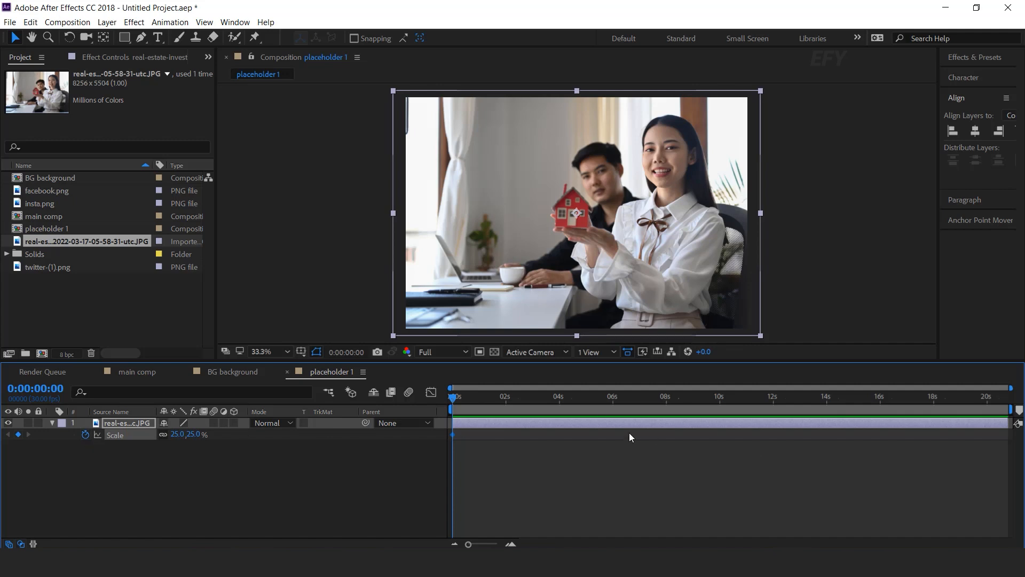
drag(461, 398, 641, 401)
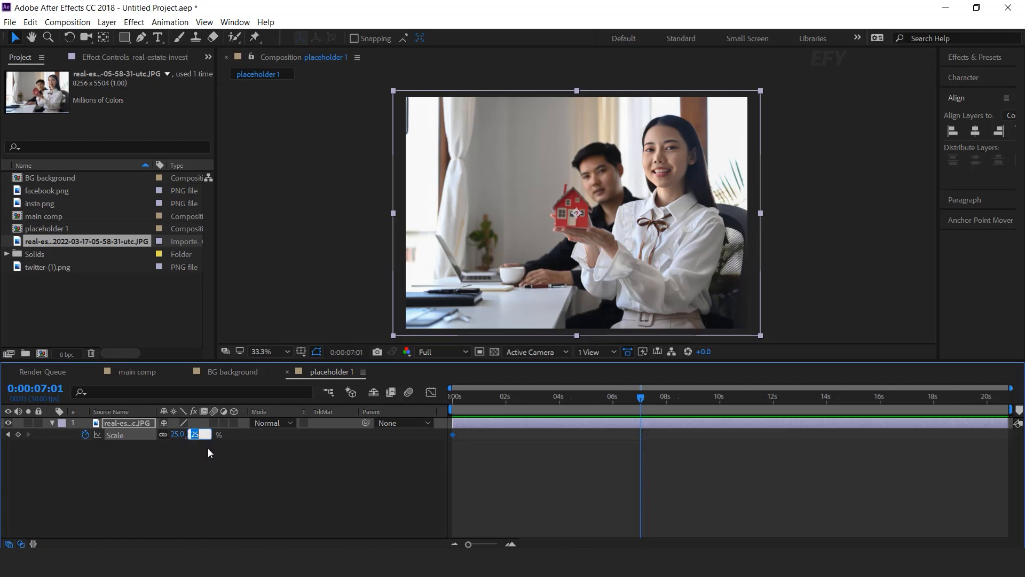
text(30)
click(207, 448)
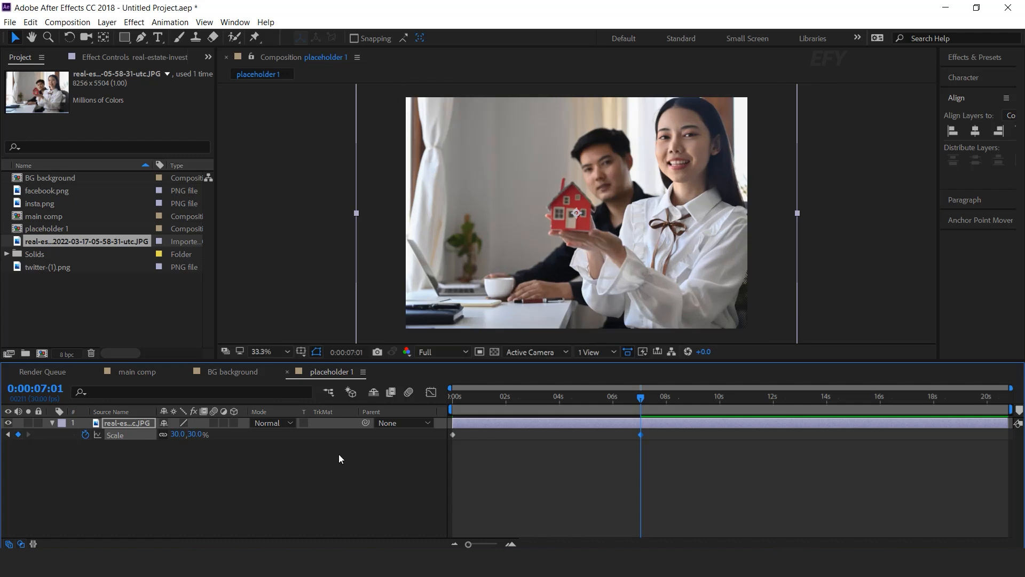
key(Home)
key(space)
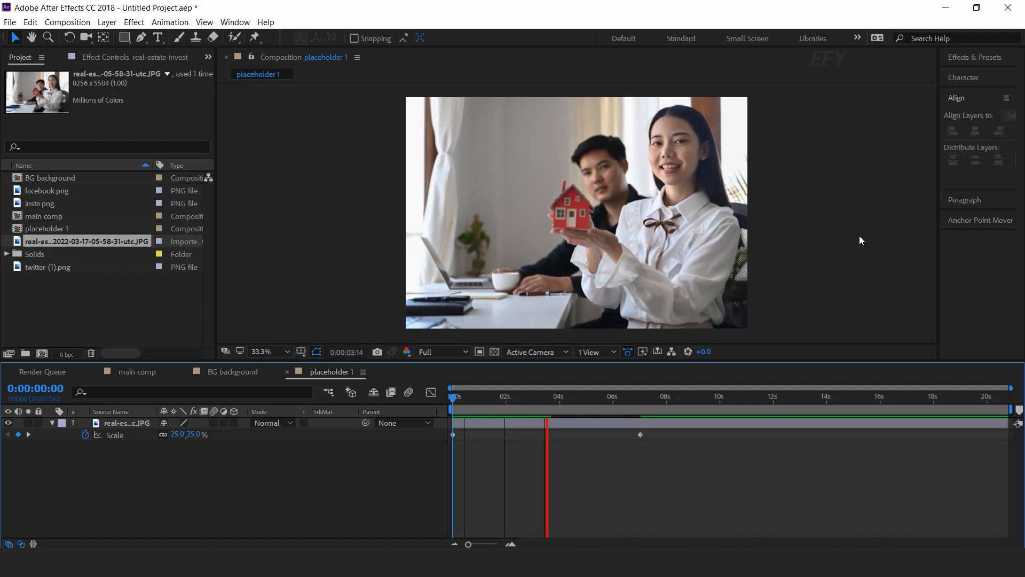
- Move the photo's ending Scale keyframe to about 10 seconds, check the slower zoom, and close the placeholder 1 composition
click(634, 402)
drag(635, 402, 722, 434)
click(627, 400)
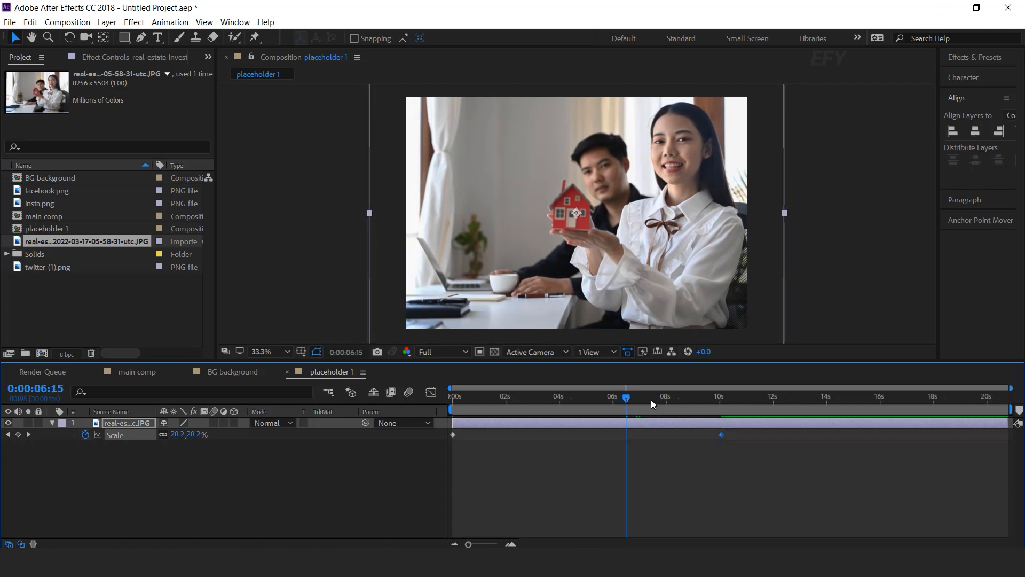
click(680, 399)
click(247, 494)
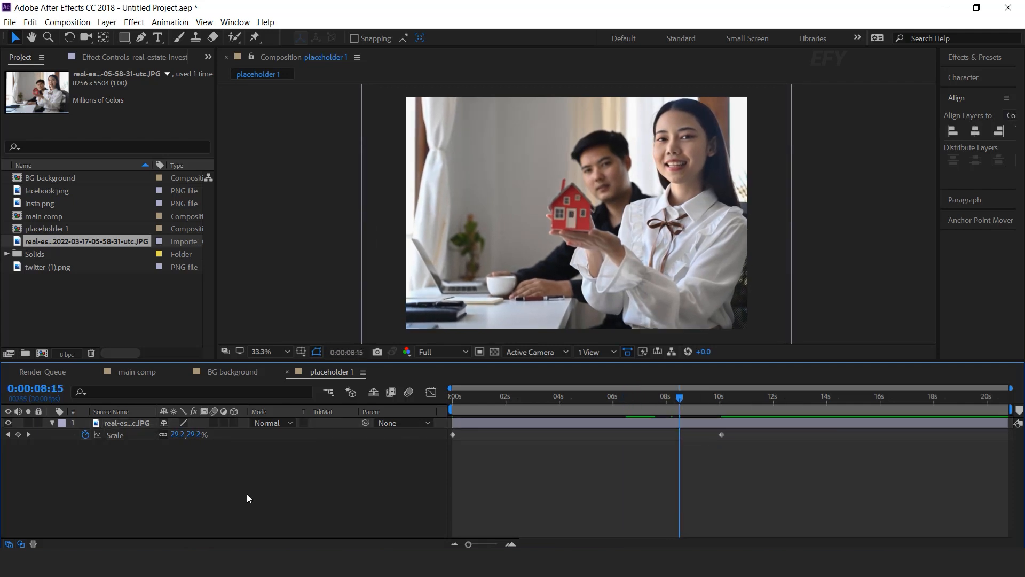
click(52, 422)
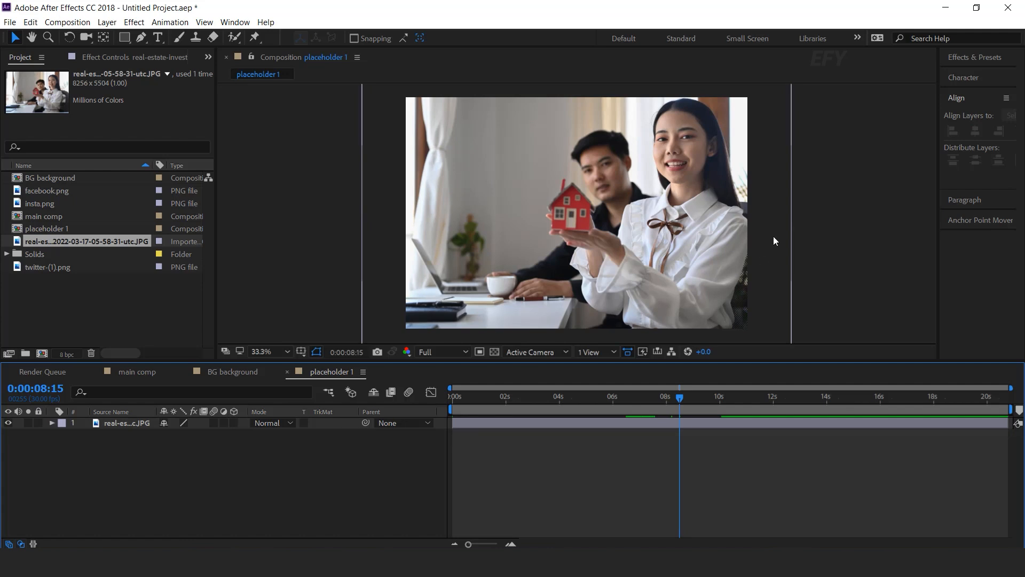
scroll(773, 235, down, 2)
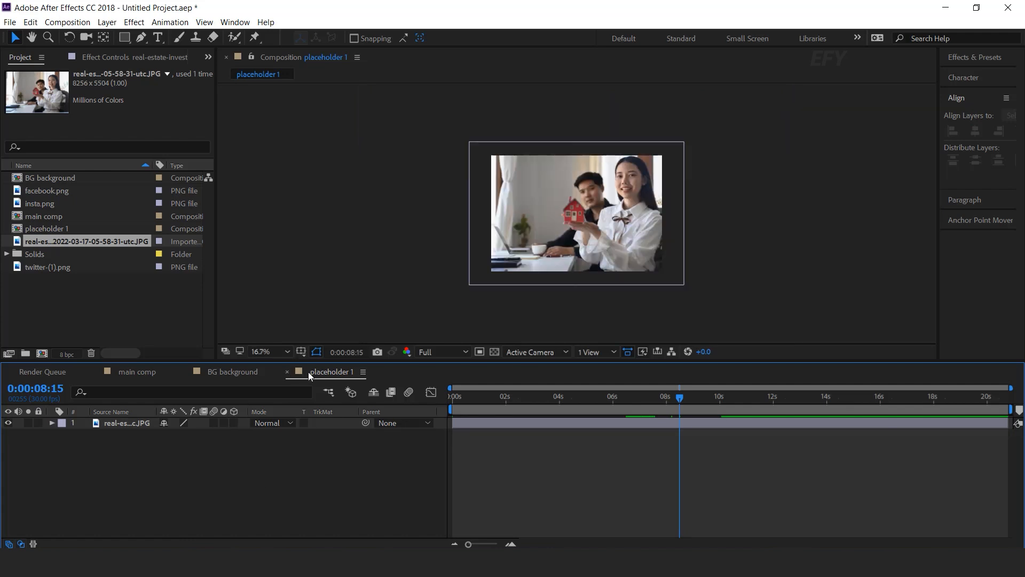
click(286, 372)
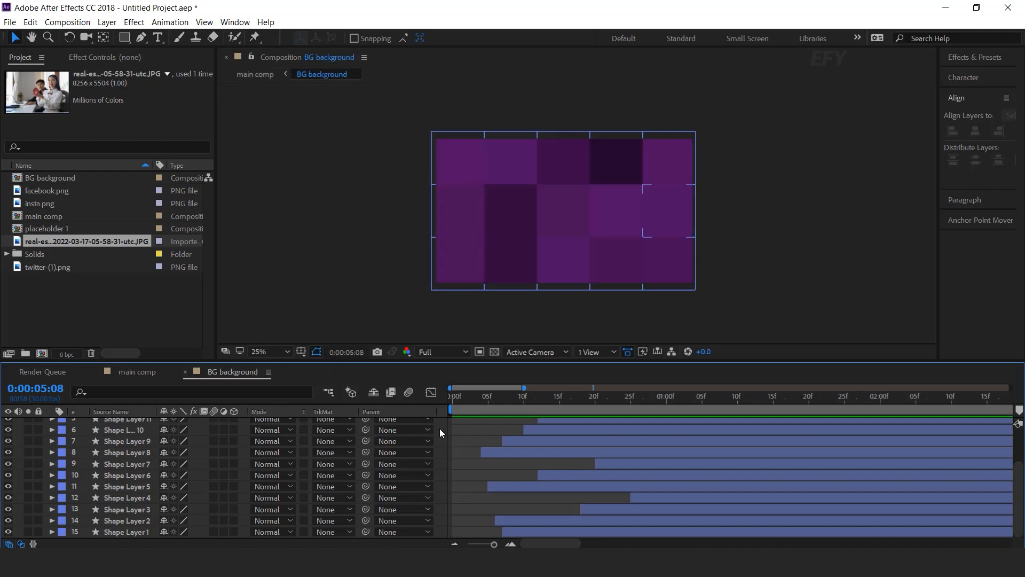
- Create a 1920 x 1300 composition named media 1 and place the placeholder 1 composition in it
click(108, 296)
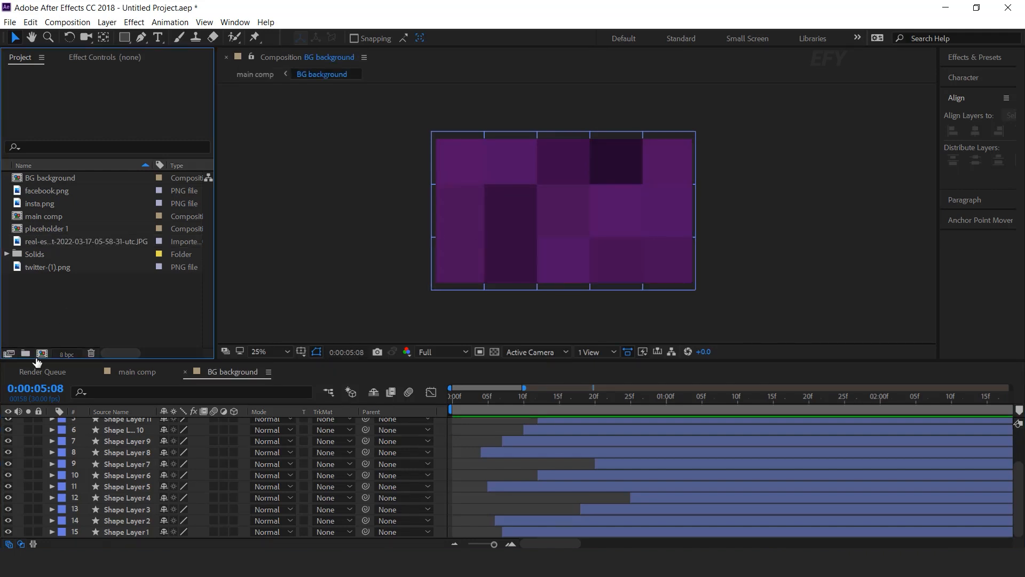
click(41, 353)
text(me)
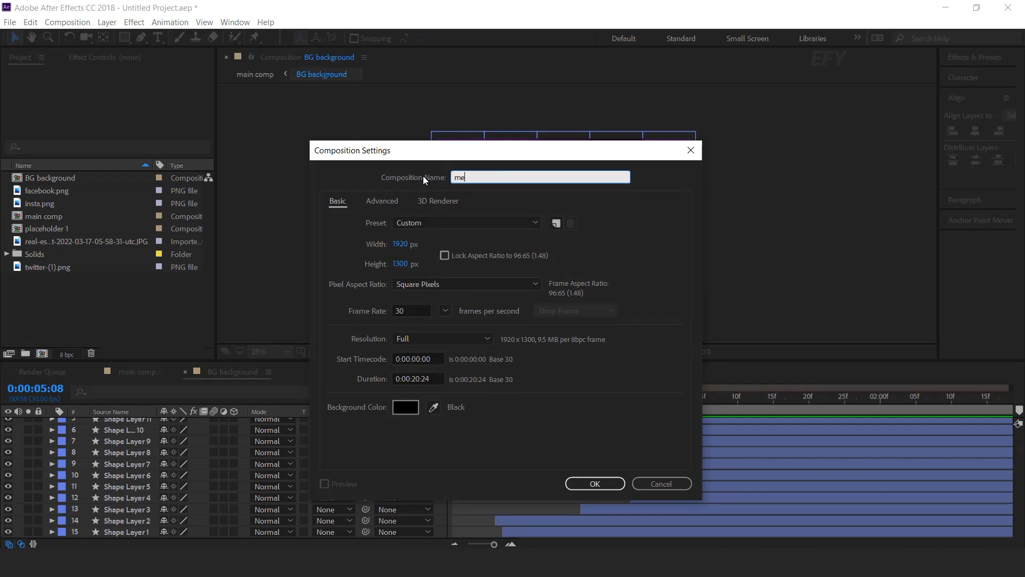
text(dia 1)
key(Return)
click(44, 243)
drag(17, 244, 174, 482)
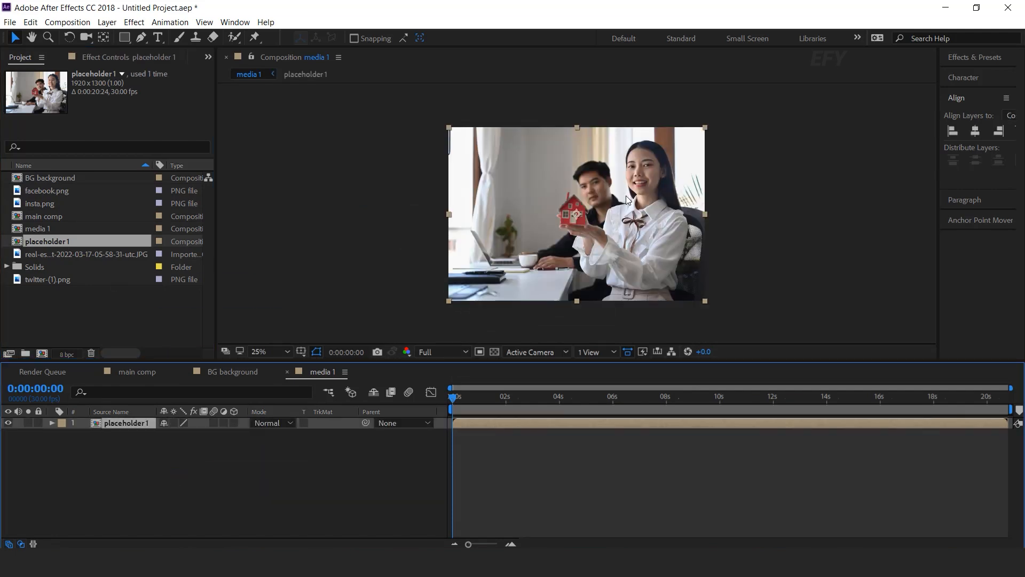
- Draw a purple rectangle shape layer across the full width of the picture, covering about its upper third
click(198, 457)
click(172, 321)
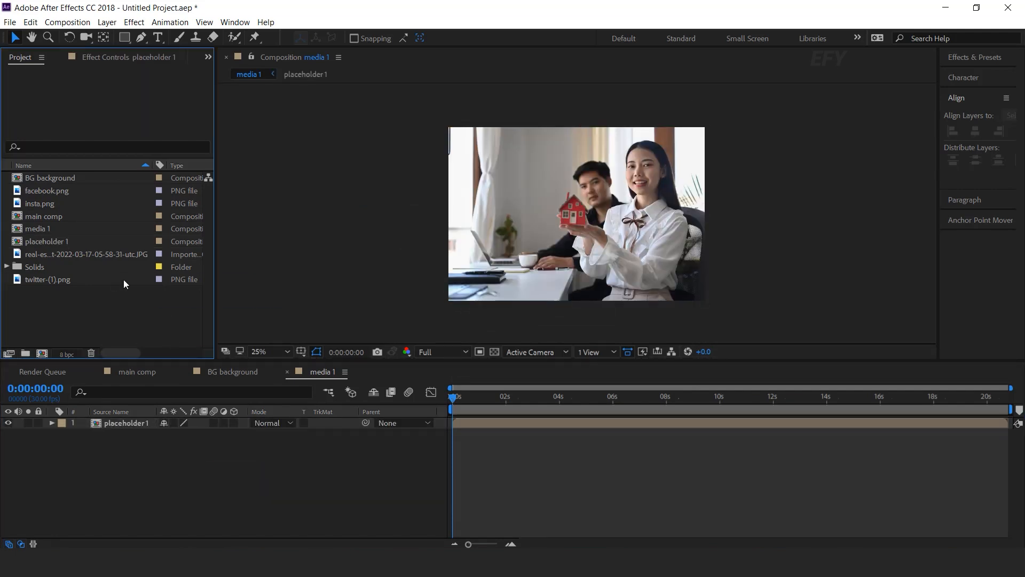
click(124, 38)
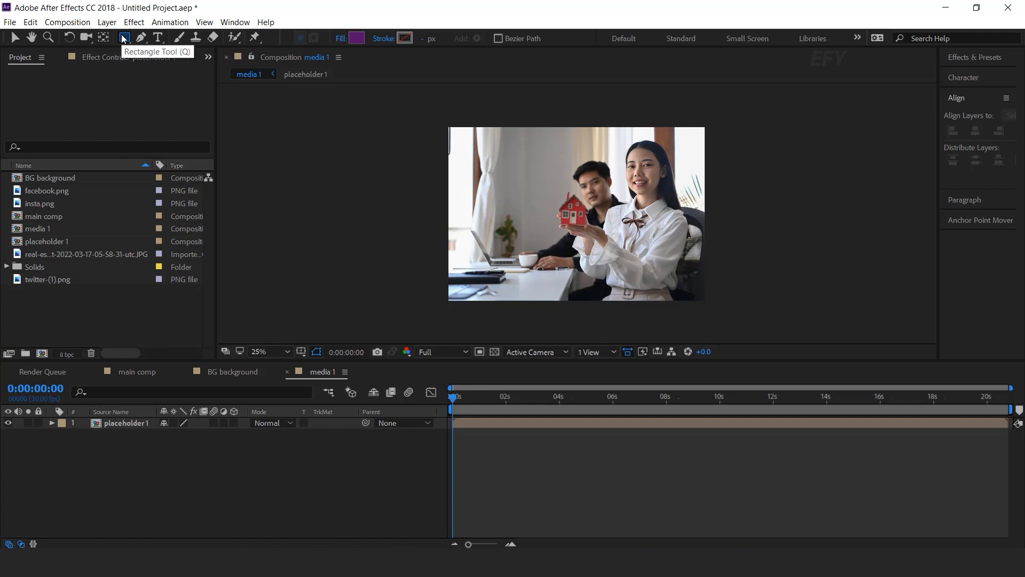
drag(449, 125, 706, 191)
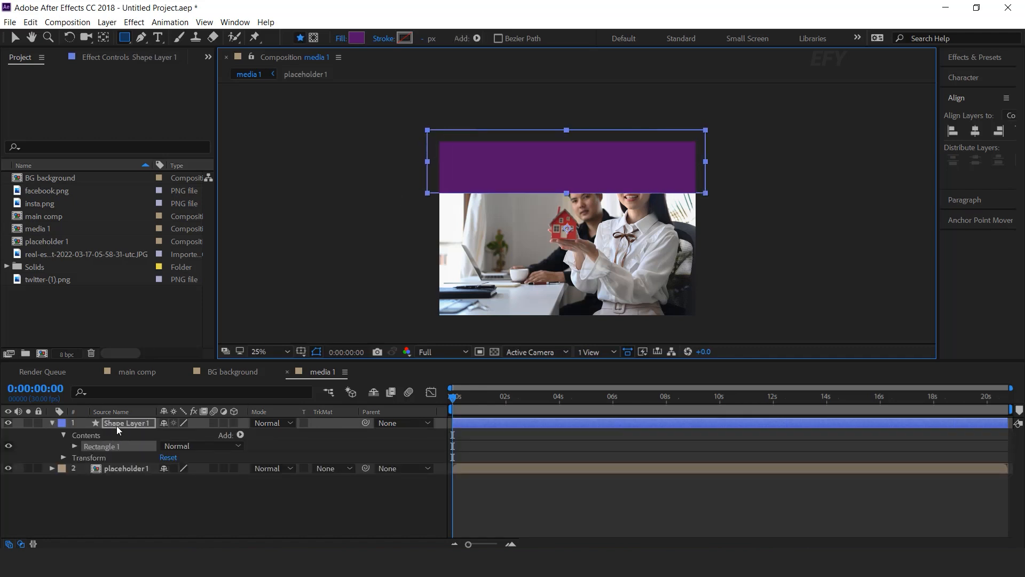
- Move the purple rectangle layer's anchor point to the middle of its left edge
click(118, 424)
click(999, 221)
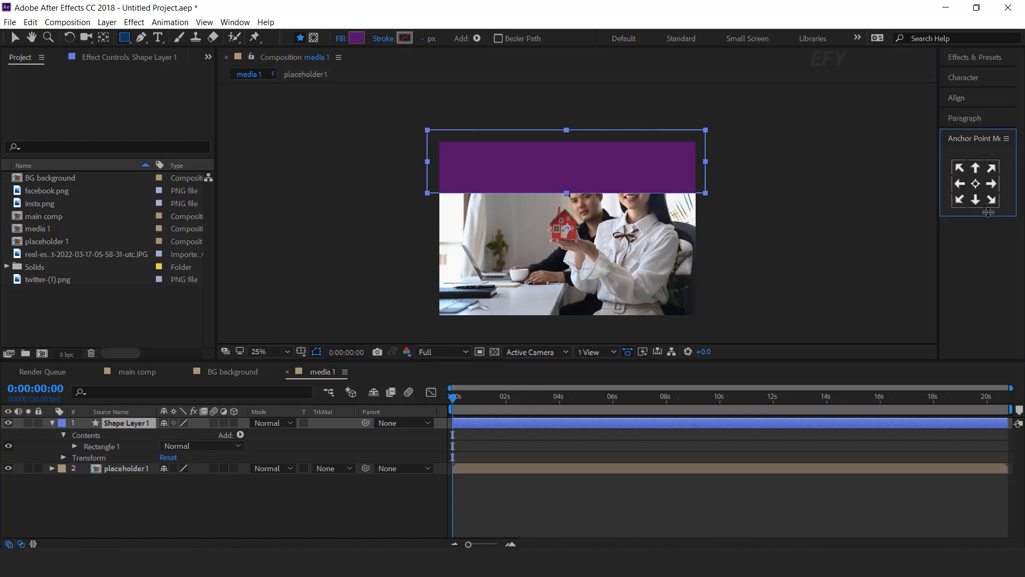
key(v)
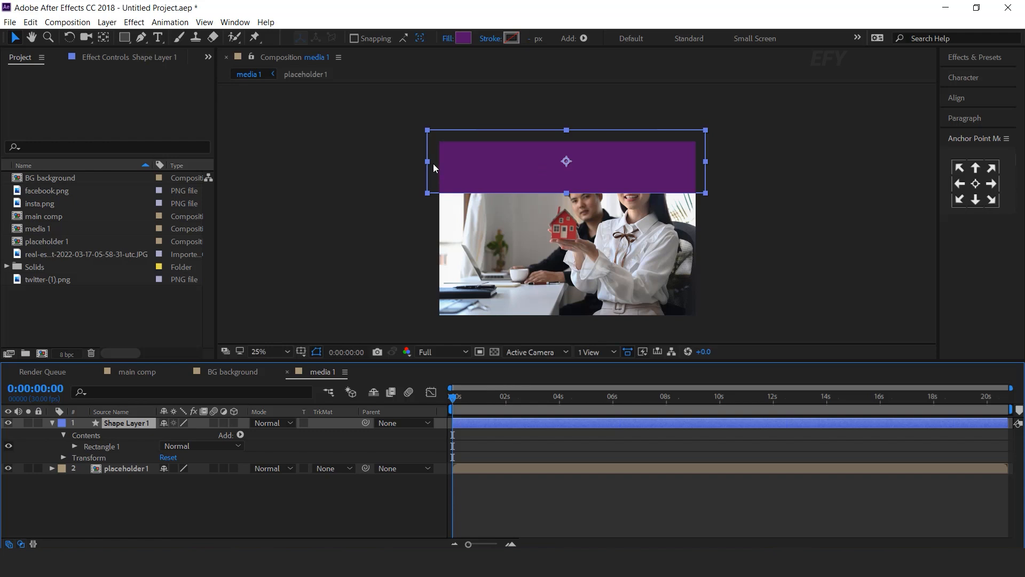
click(959, 184)
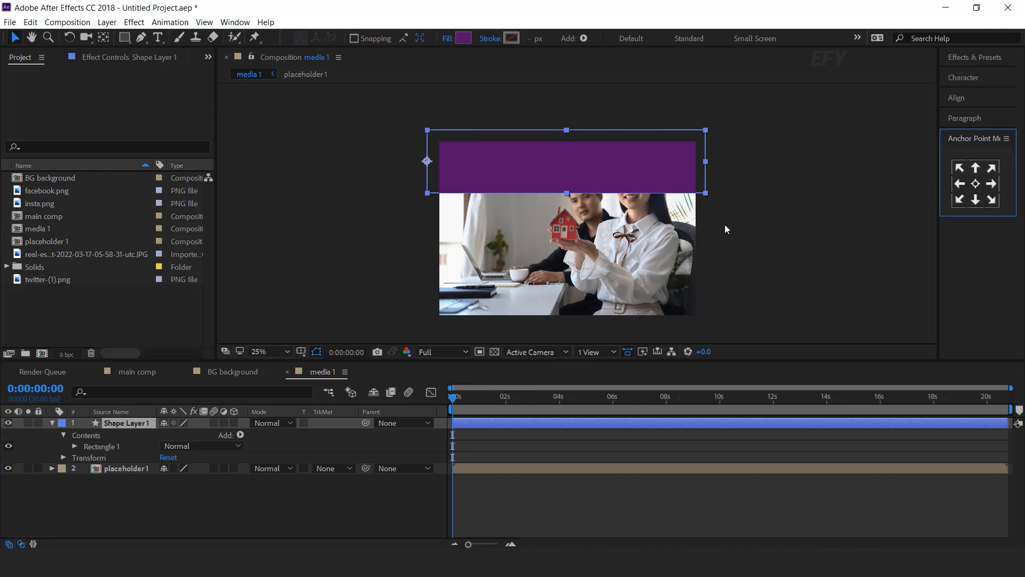
- Animate only the rectangle's horizontal scale from 0% at the start to 100% at 2 seconds, with the proportions unlinked
key(s)
key(=)
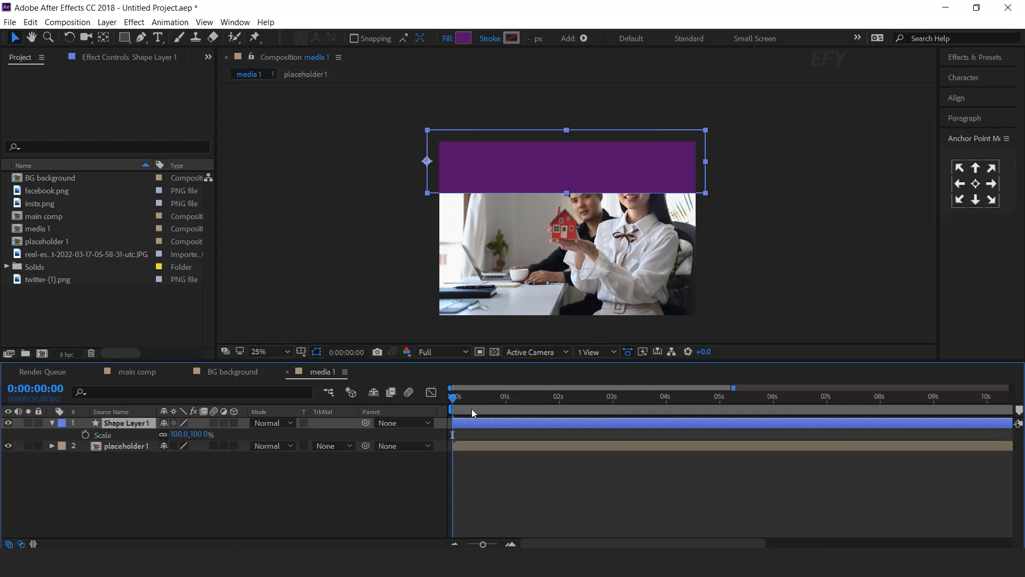
drag(461, 398, 560, 410)
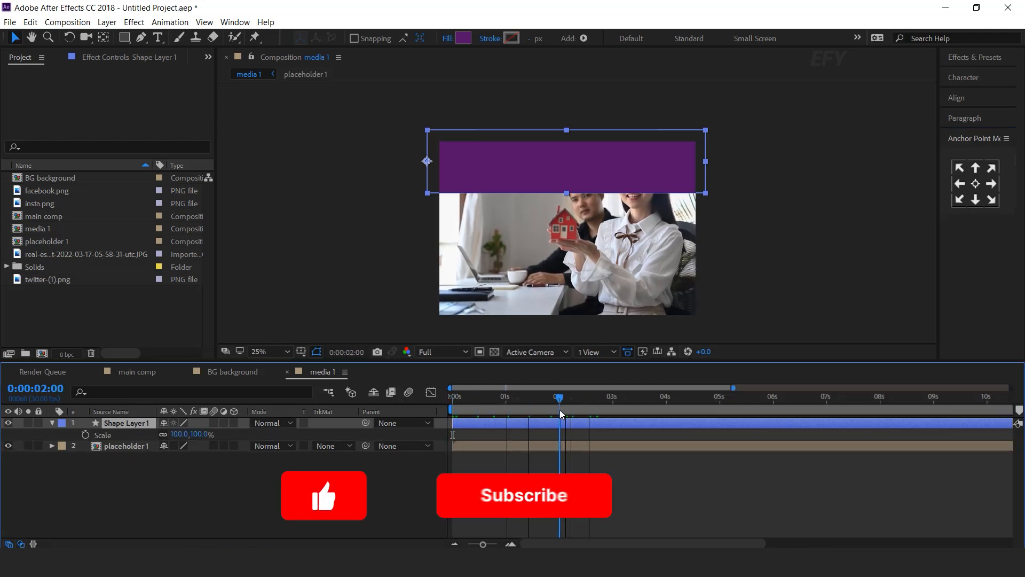
click(85, 435)
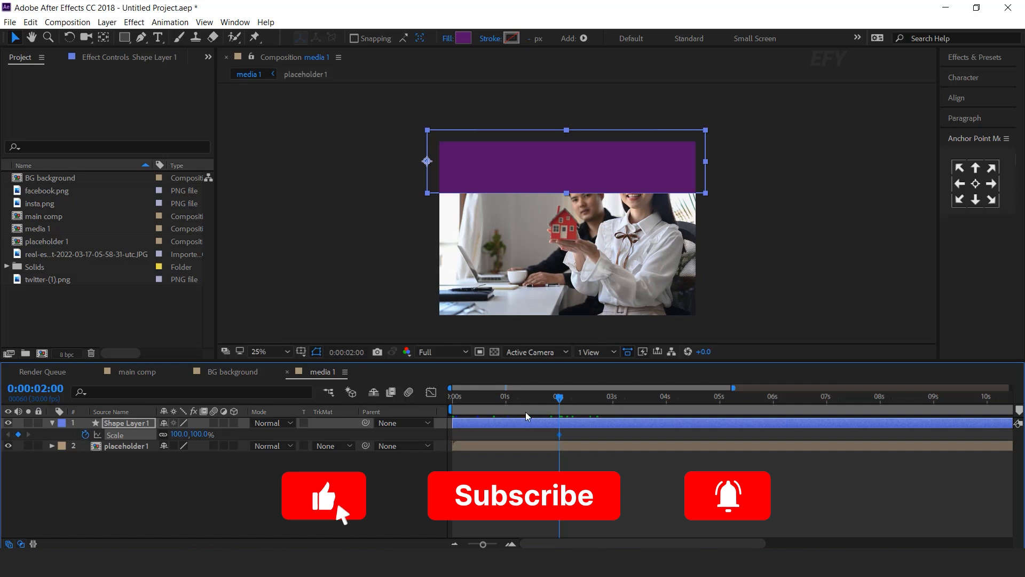
key(Home)
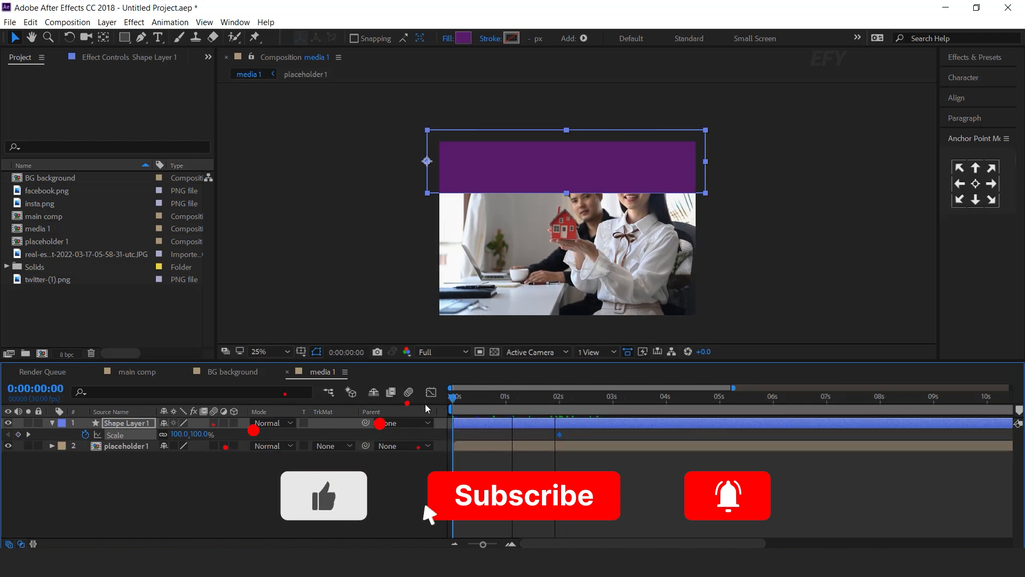
drag(174, 435, 171, 439)
click(175, 434)
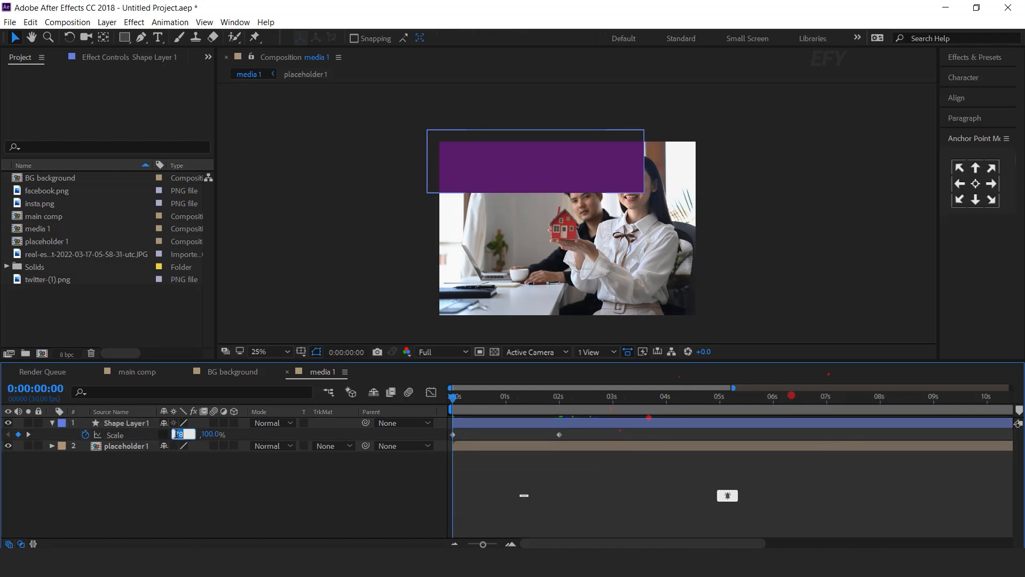
text(0)
key(Return)
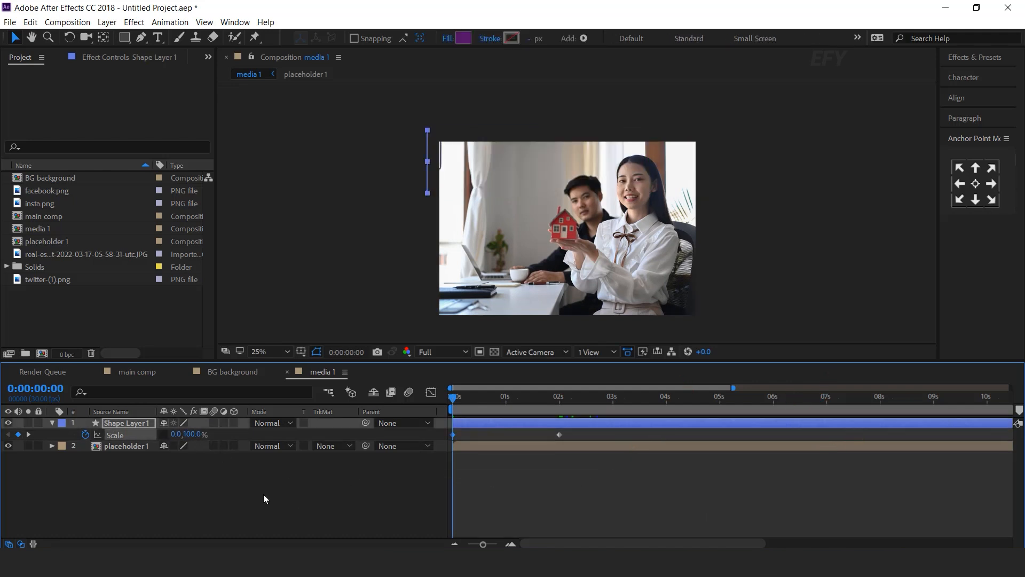
- Apply Easy Ease to both scale keyframes of the rectangle and reshape the speed graph so the motion eases out long towards the end keyframe
click(264, 495)
drag(578, 429, 422, 440)
right_click(559, 434)
mouse_move(598, 428)
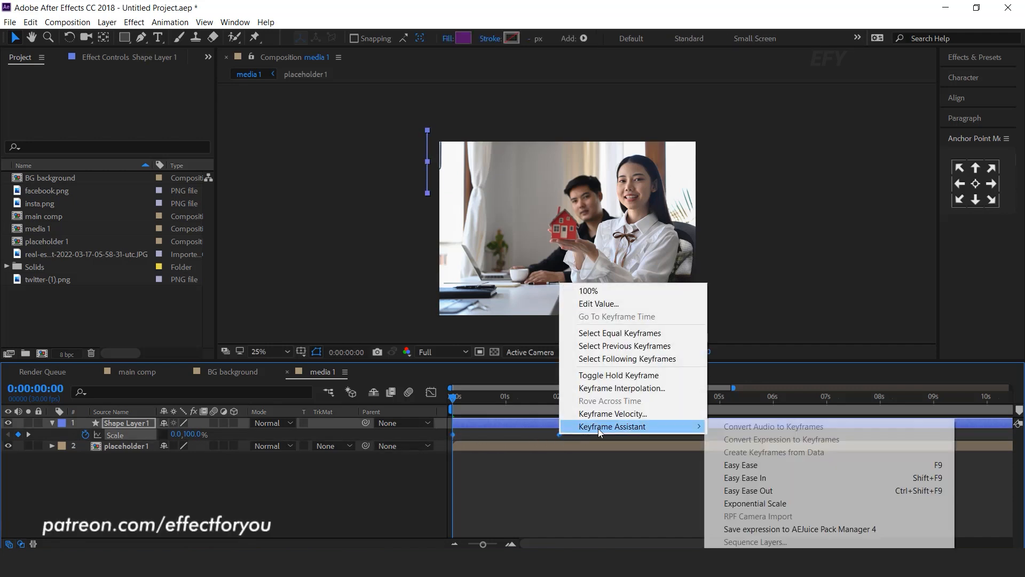
click(756, 465)
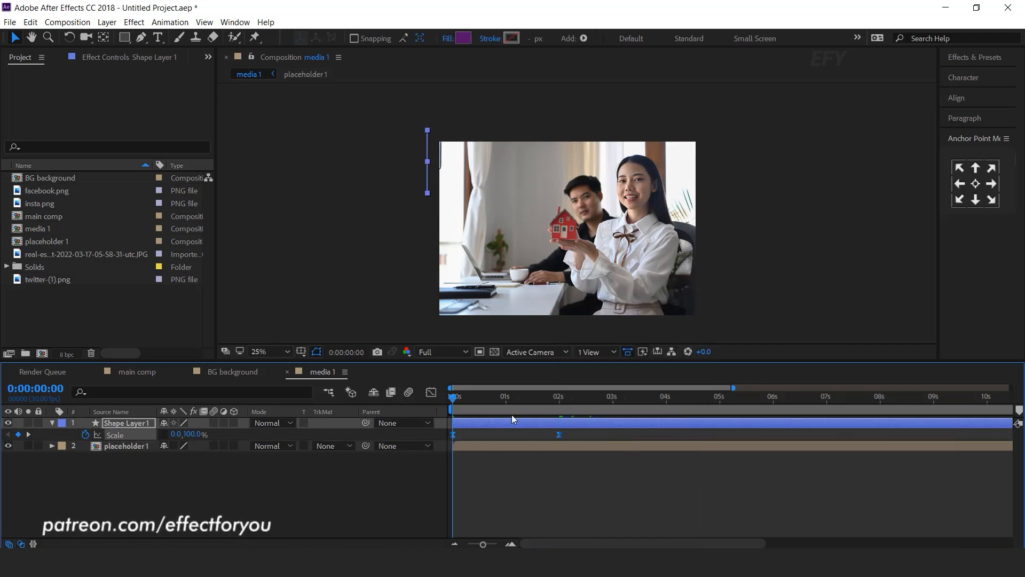
click(431, 392)
drag(615, 463, 475, 495)
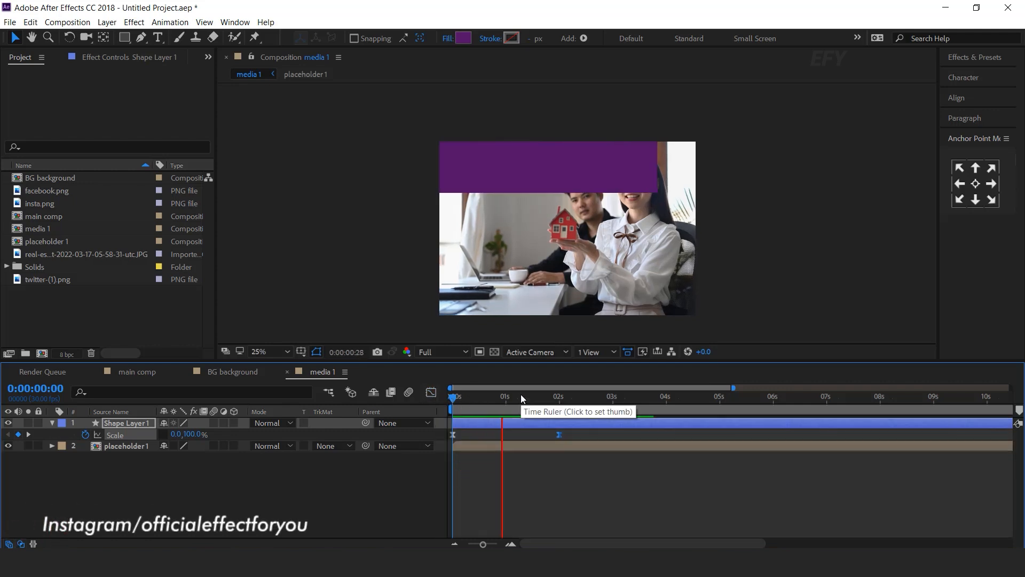
- Set the placeholder 1 layer's track matte to Alpha, using the rectangle layer above it
drag(521, 396, 556, 396)
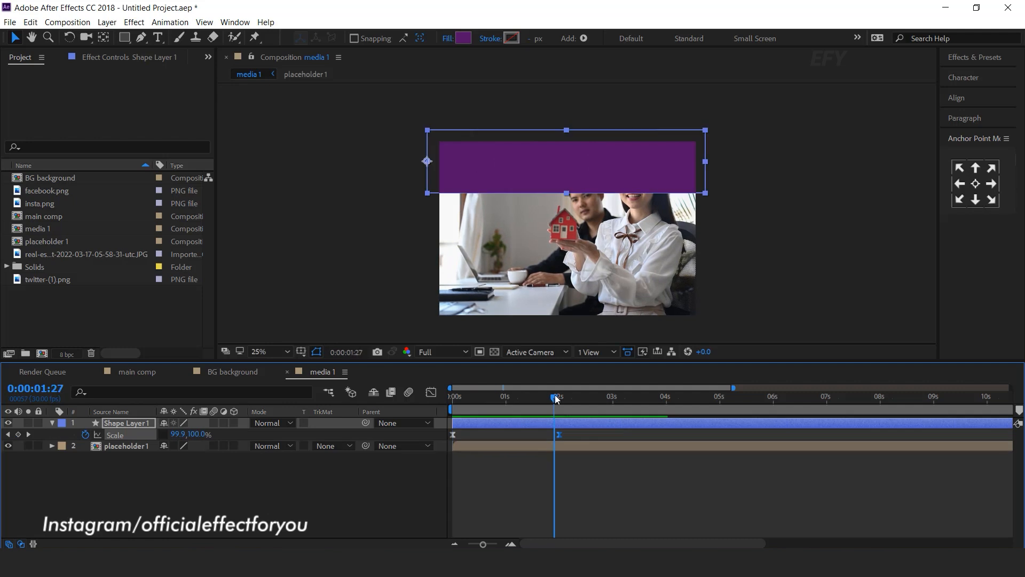
click(172, 460)
click(122, 446)
click(342, 446)
click(406, 481)
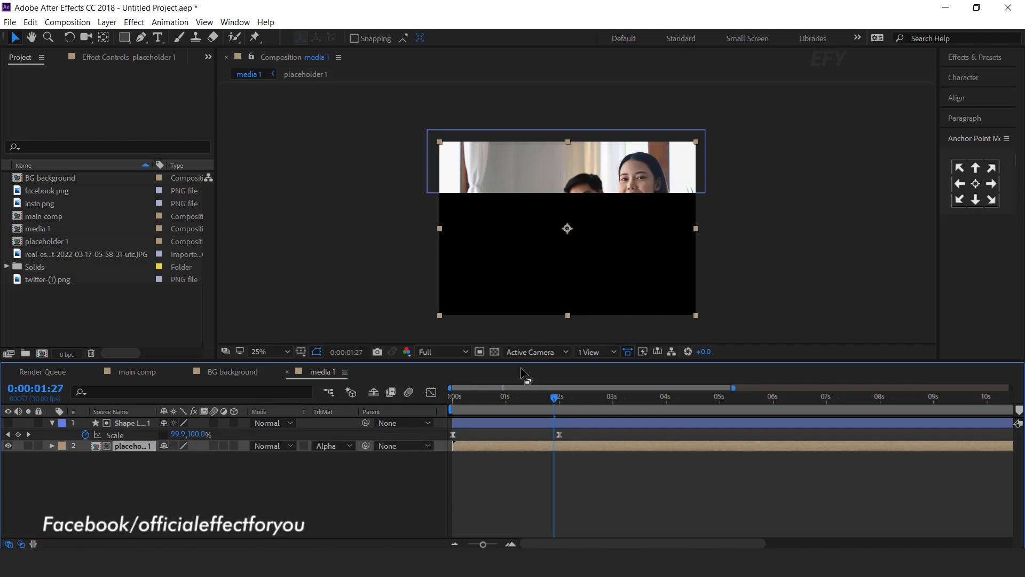
- Duplicate the rectangle and placeholder 1 layers together and shift the copies about 4 frames later in time
click(75, 437)
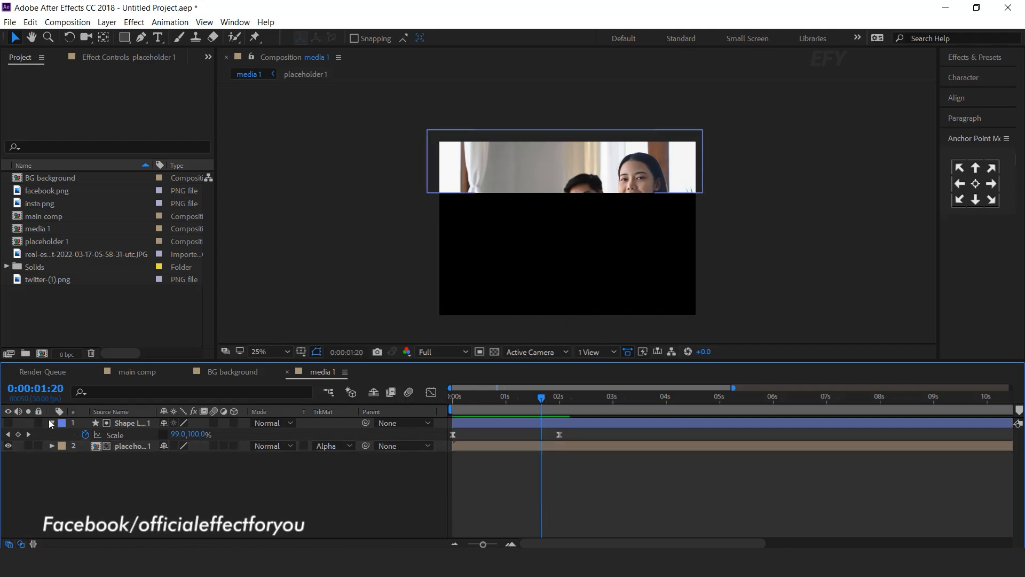
click(52, 423)
click(129, 436)
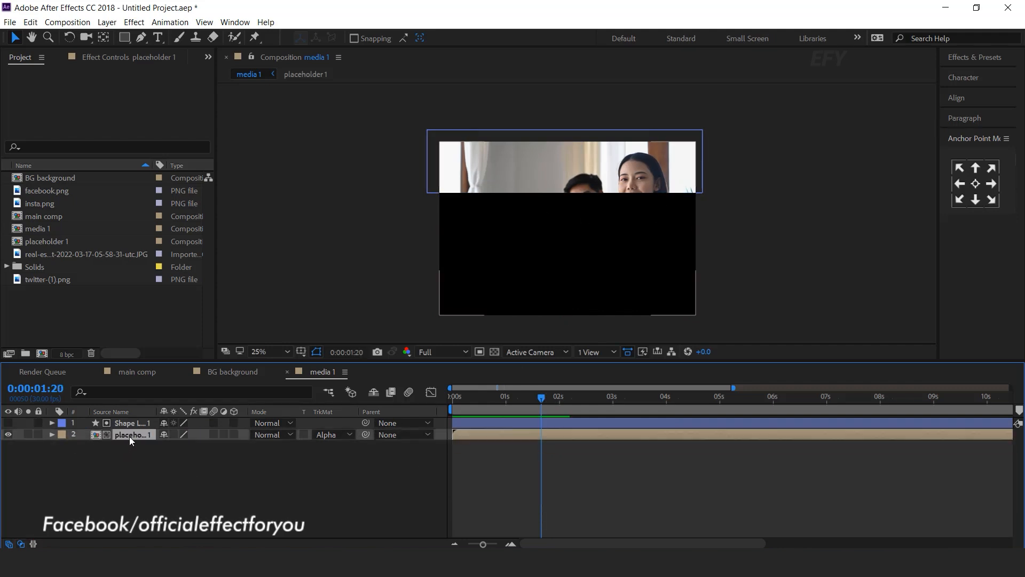
shift+click(132, 423)
key(ctrl+d)
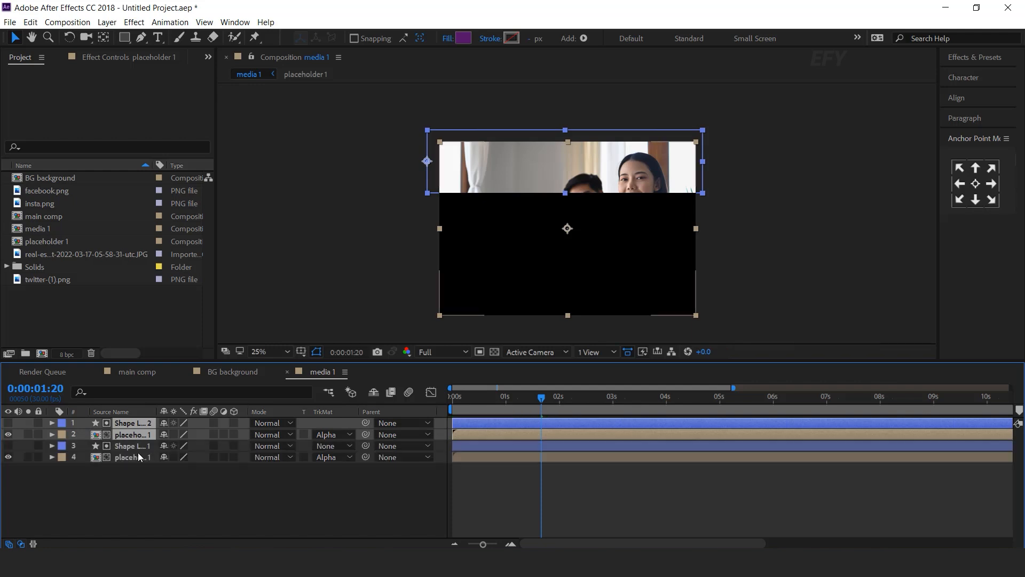
drag(479, 434, 483, 434)
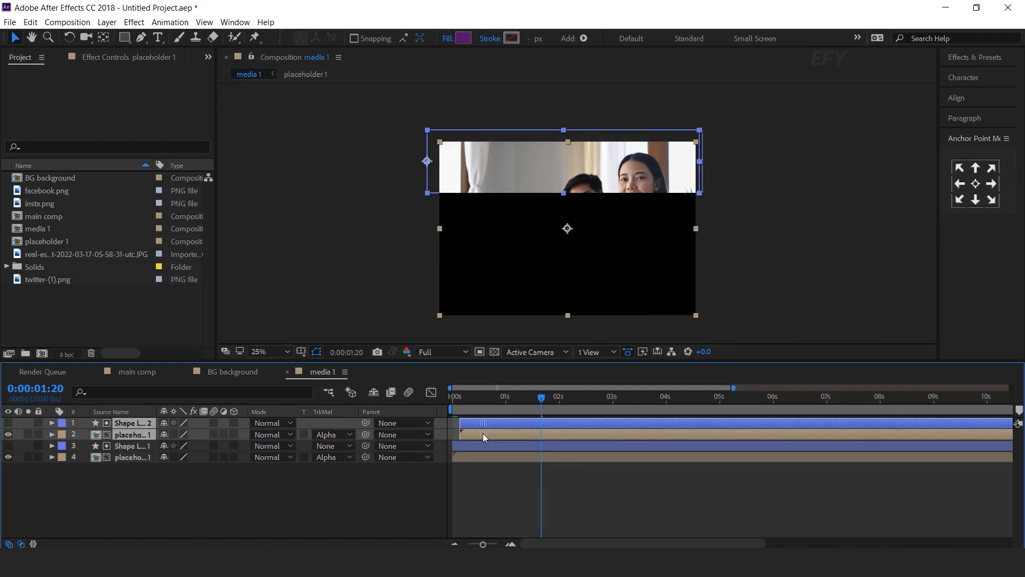
- At 2 seconds, move the duplicated rectangle straight down over the picture's middle third so it meets the first rectangle's lower edge
click(511, 544)
click(511, 544)
click(511, 544)
drag(565, 545, 492, 544)
click(718, 398)
click(156, 486)
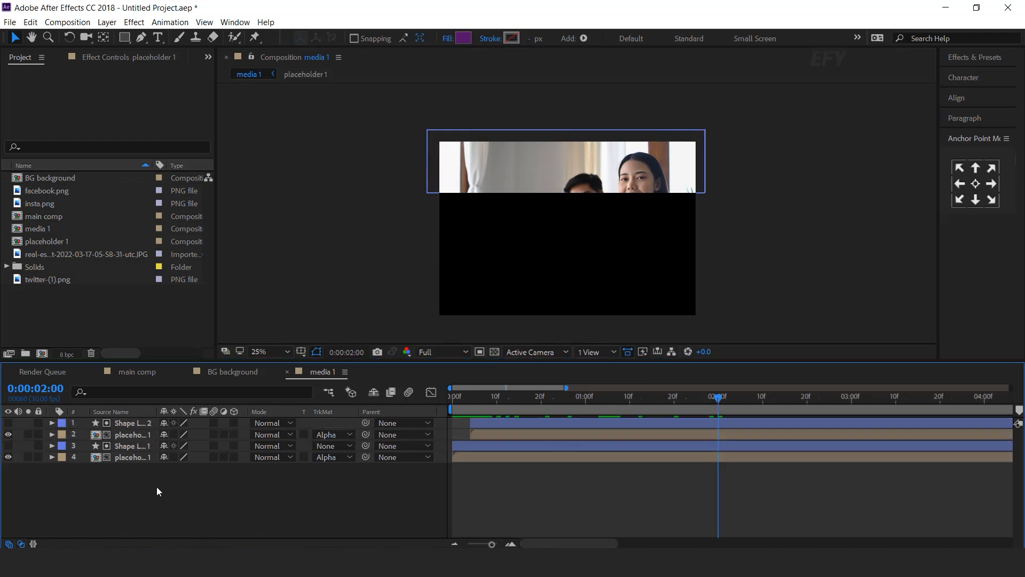
click(126, 423)
drag(514, 158, 451, 212)
scroll(438, 193, up, 2)
drag(478, 141, 480, 218)
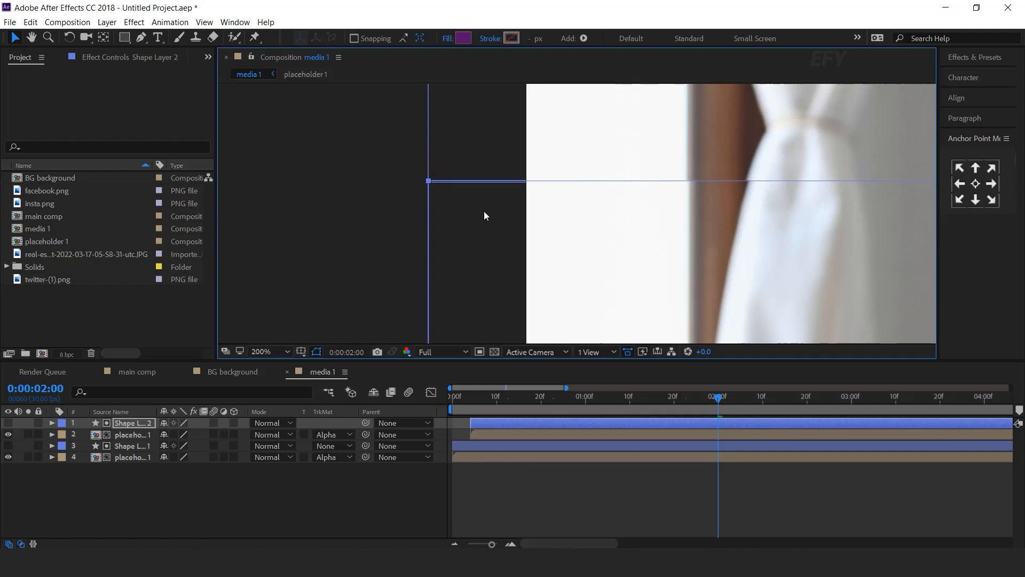
scroll(484, 216, down, 4)
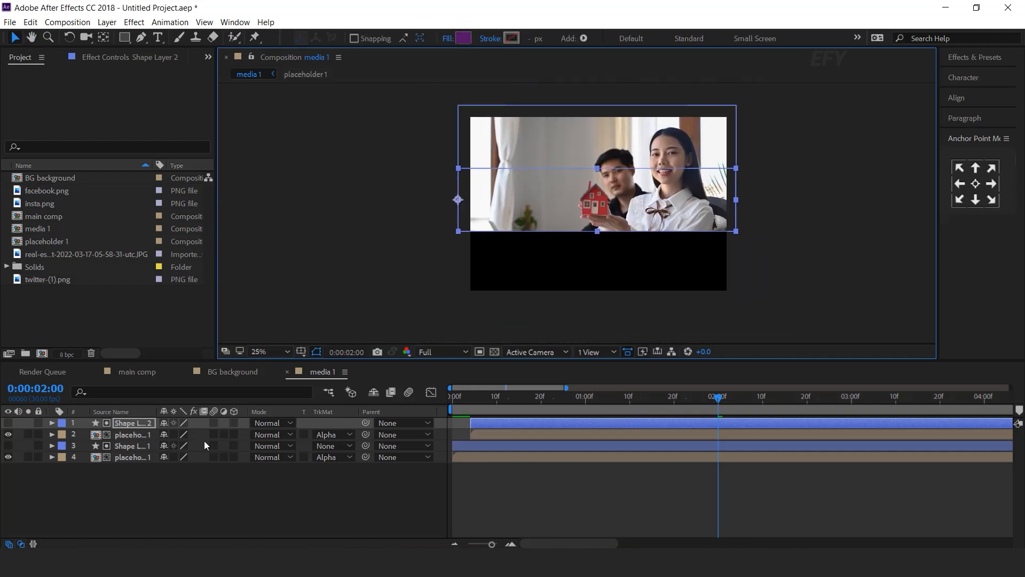
- Duplicate the second rectangle and placeholder pair and shift the new copies about 3 frames later in time
click(140, 432)
shift+click(130, 422)
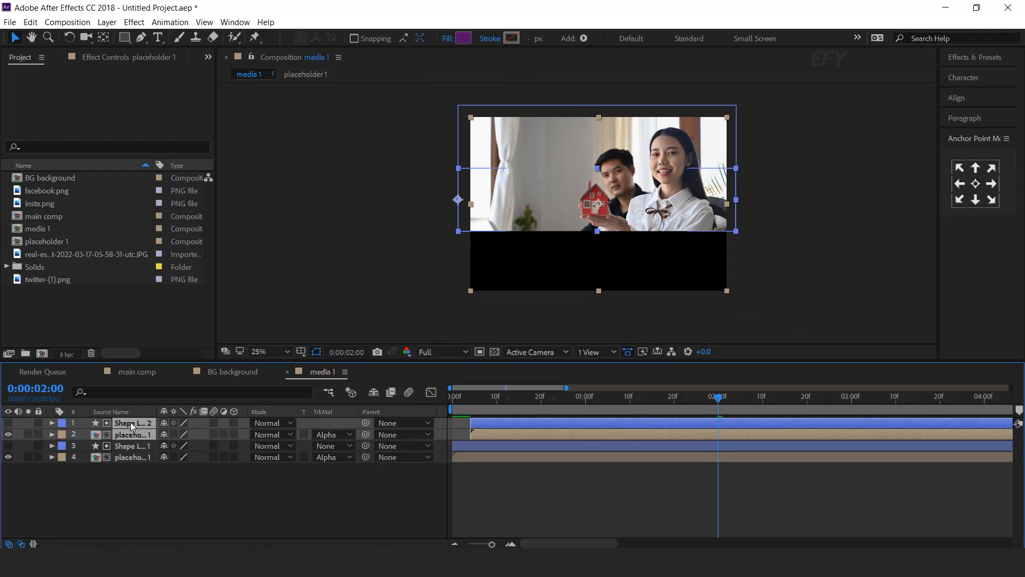
key(ctrl+d)
drag(500, 438, 514, 435)
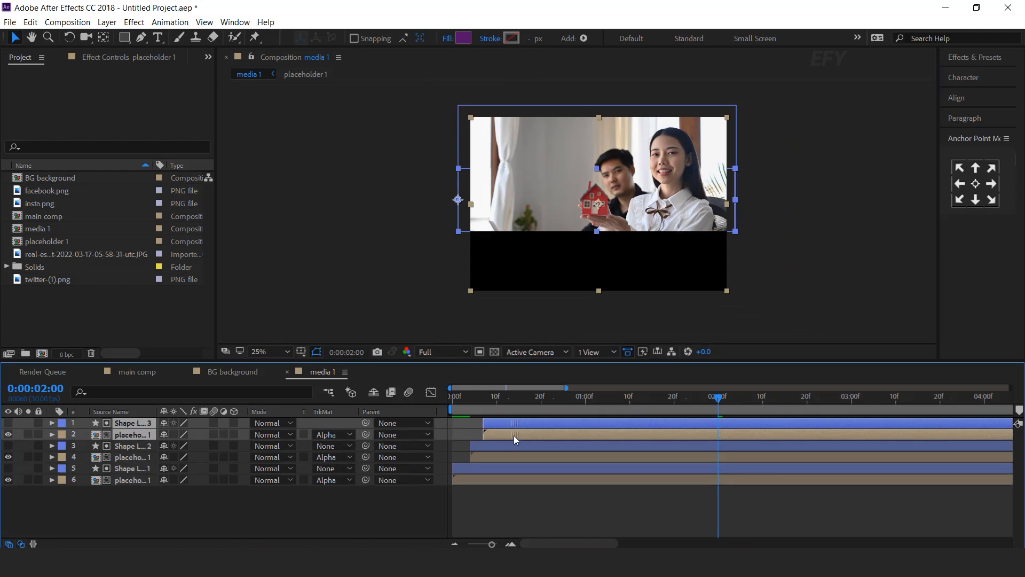
click(349, 522)
- Move the third rectangle straight down over the picture's lower third so it meets the second rectangle's lower edge
click(128, 421)
drag(489, 189, 466, 246)
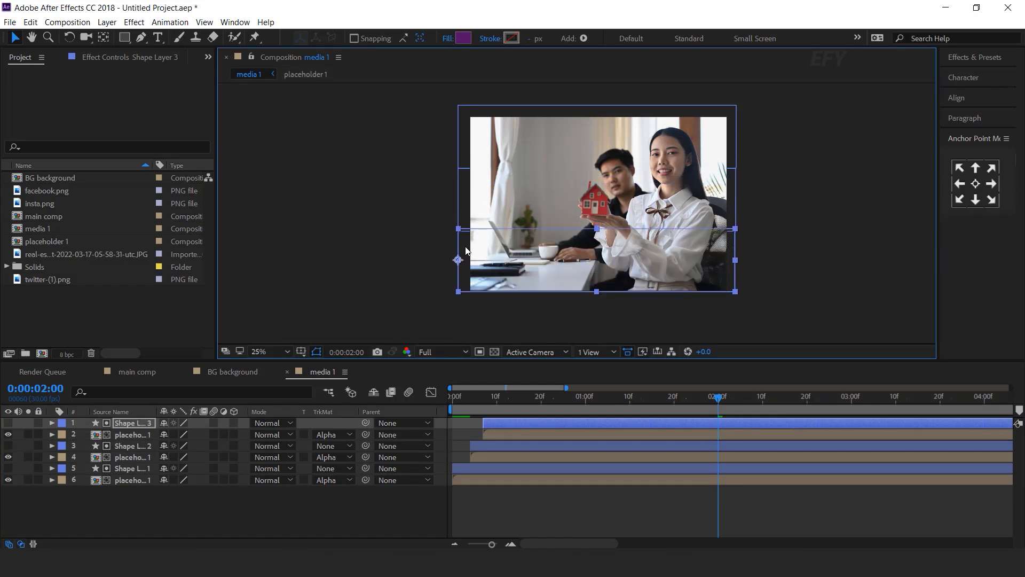
scroll(465, 245, up, 6)
drag(471, 179, 473, 190)
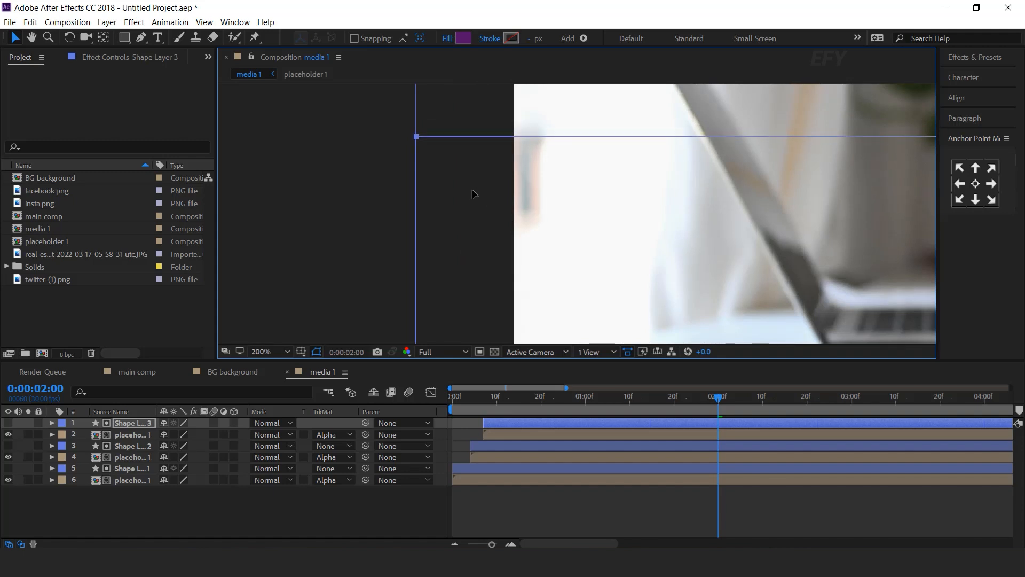
scroll(474, 191, down, 4)
click(915, 180)
key(space)
drag(825, 207, 783, 223)
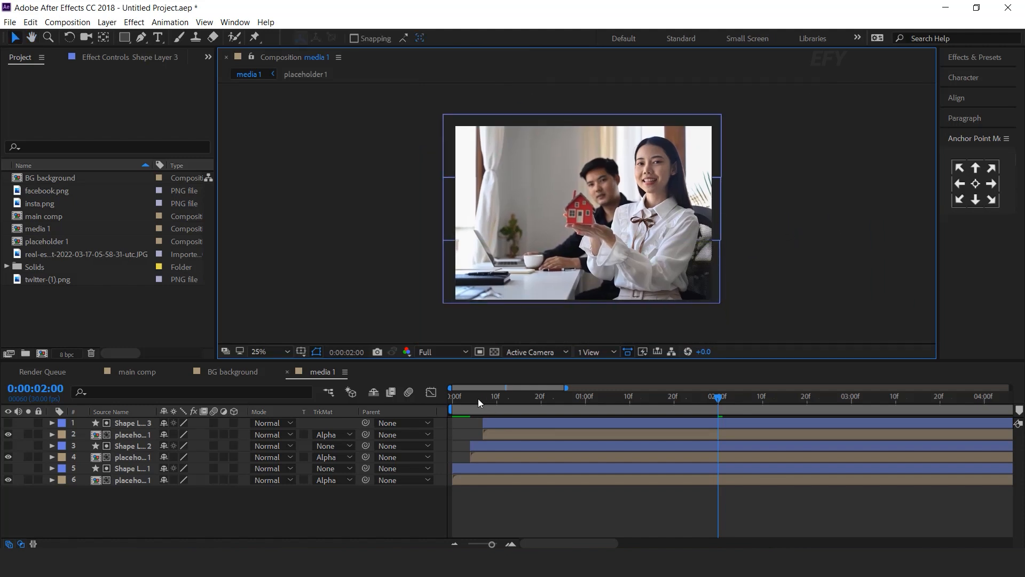
- Preview the three-strip photo reveal from the start of the media 1 composition
drag(477, 399, 451, 401)
key(space)
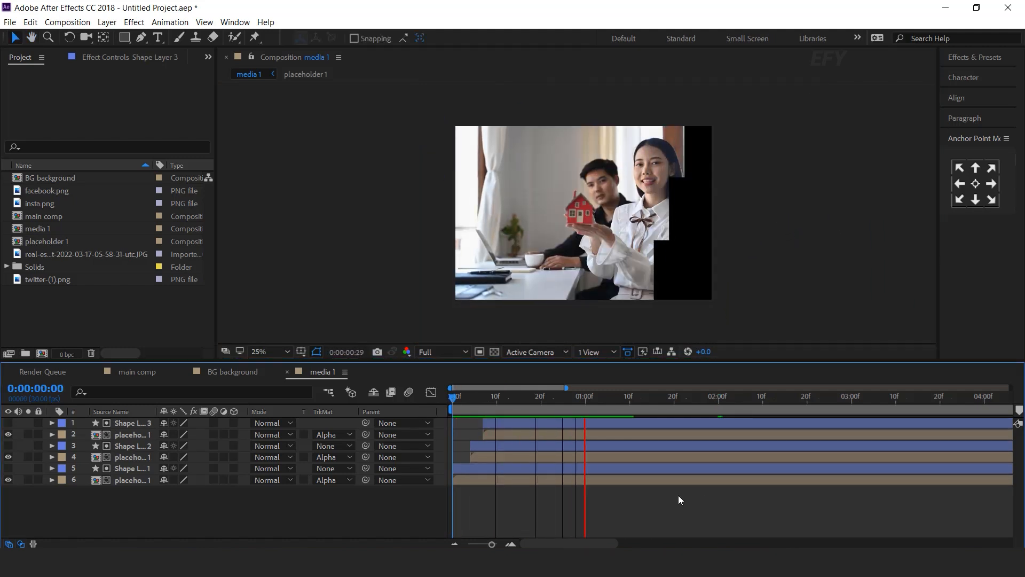
key(space)
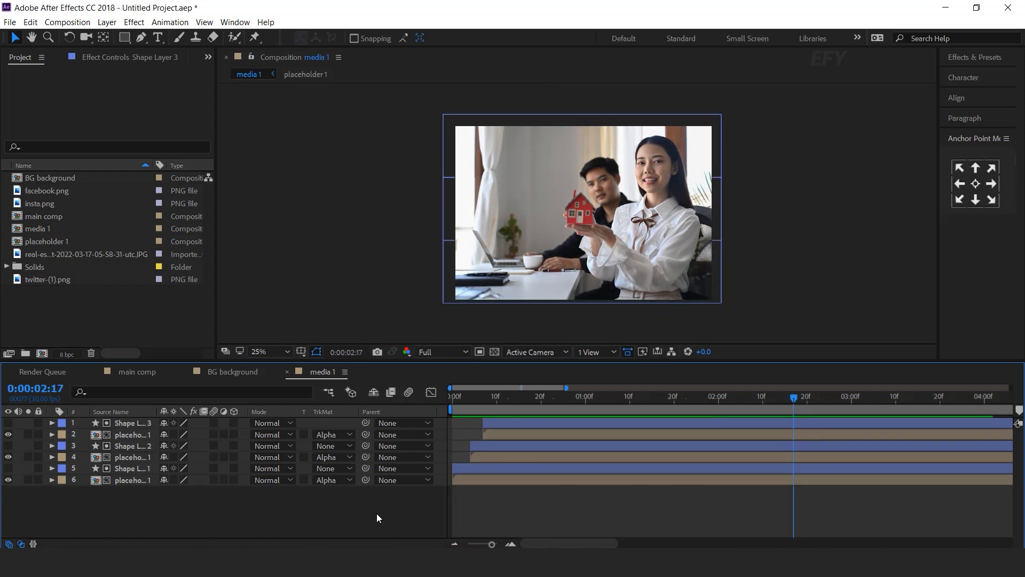
- Place the media 1 composition as the uppermost layer of main comp and scale it to 60%
click(131, 370)
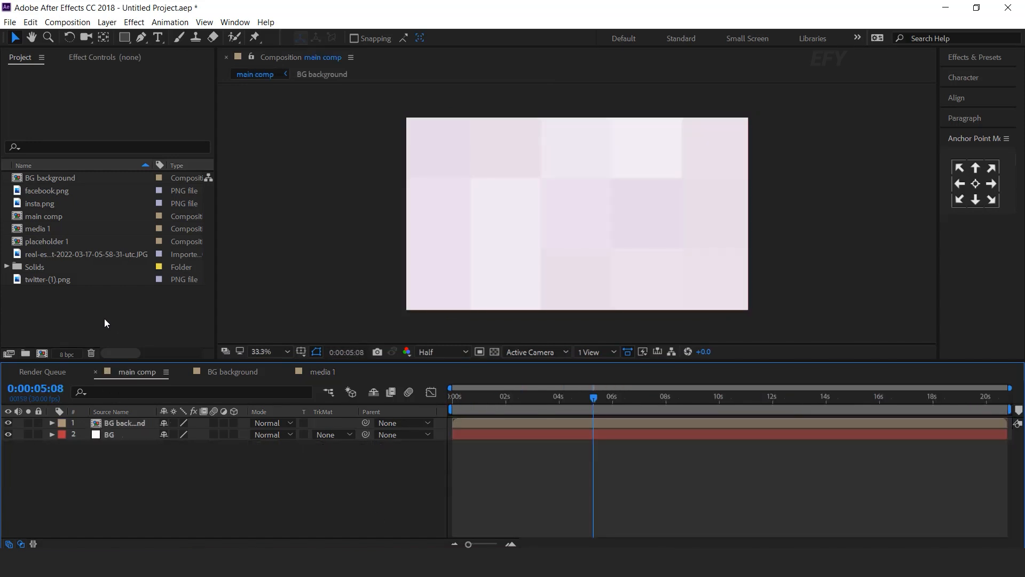
click(3, 233)
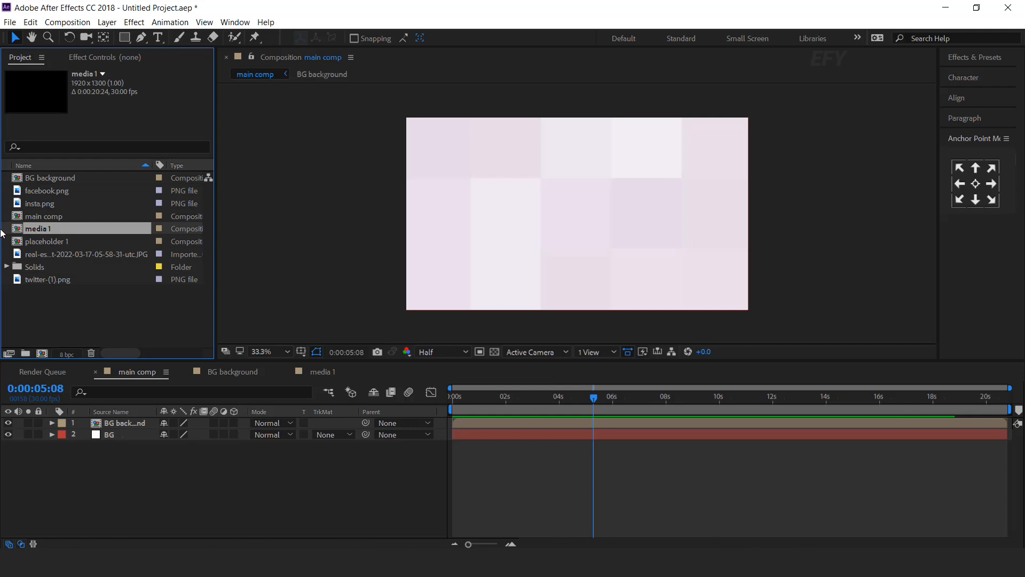
drag(16, 232, 133, 420)
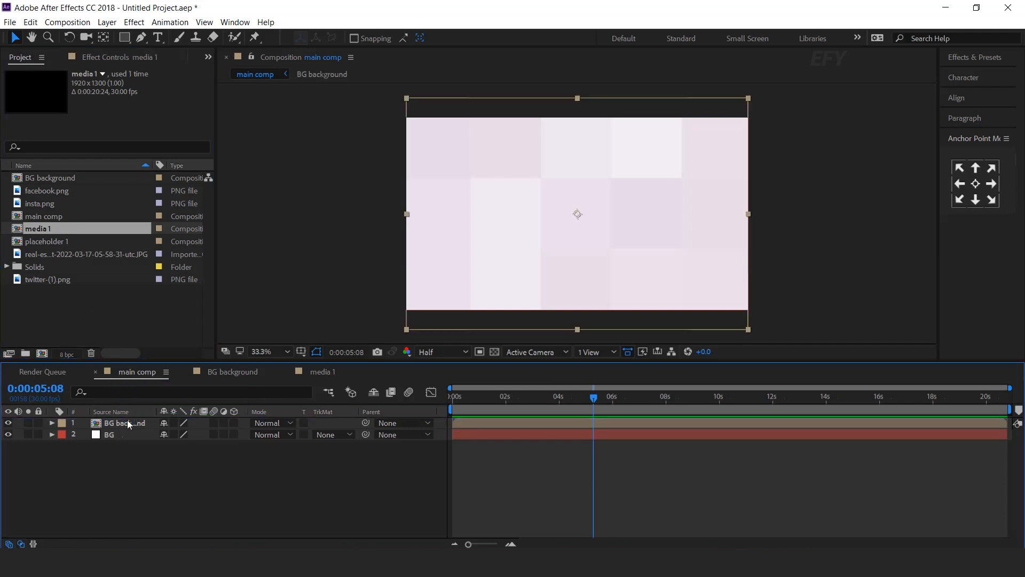
key(s)
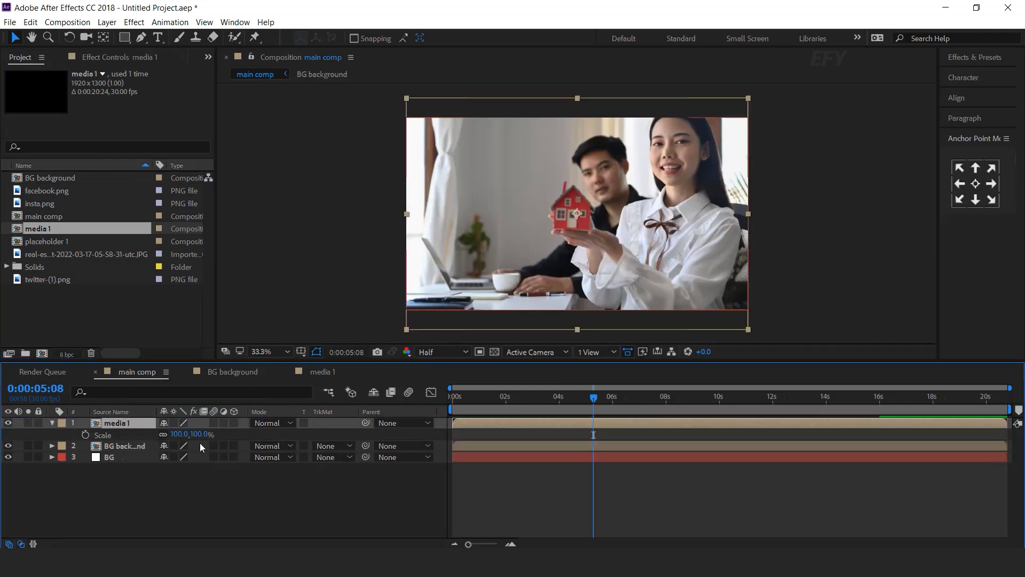
click(195, 434)
key(Return)
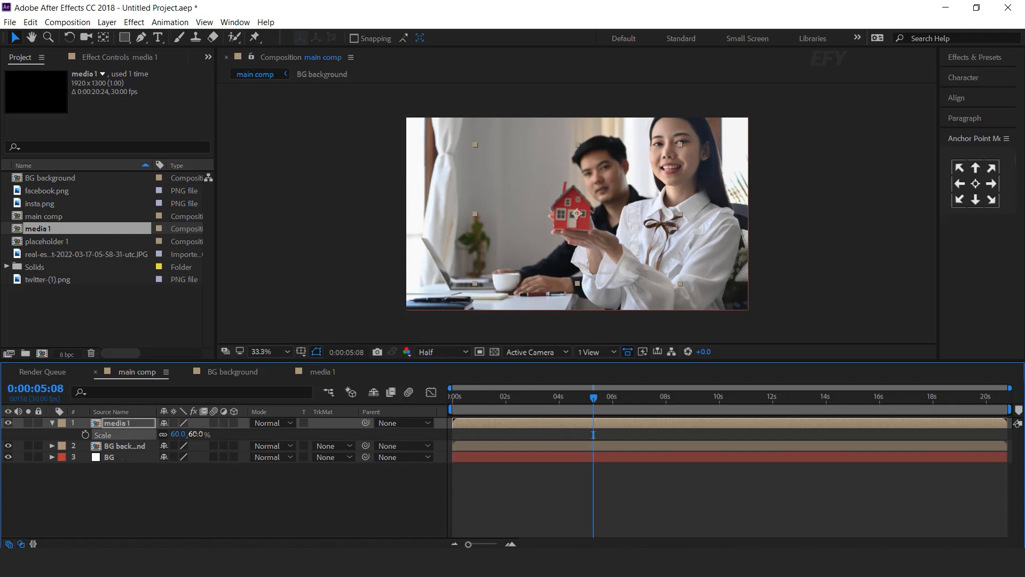
click(52, 423)
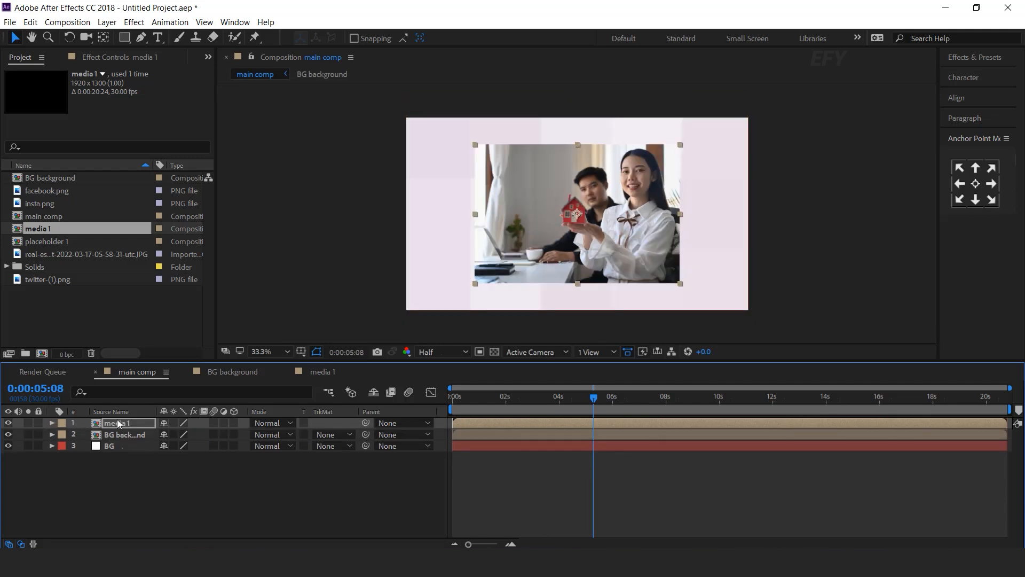
- Align the media 1 layer to the right edge of the composition
click(970, 104)
click(999, 131)
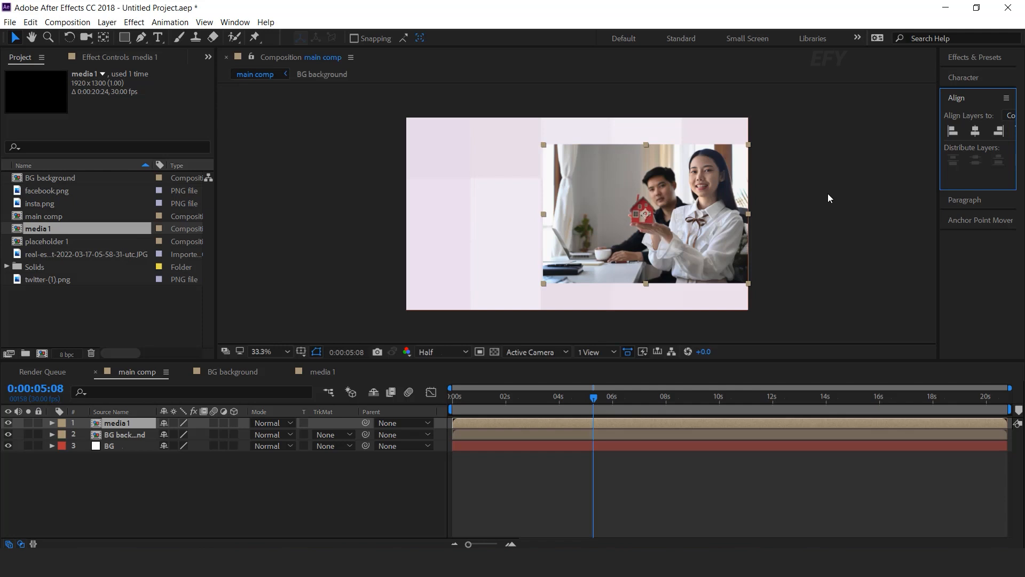
click(662, 485)
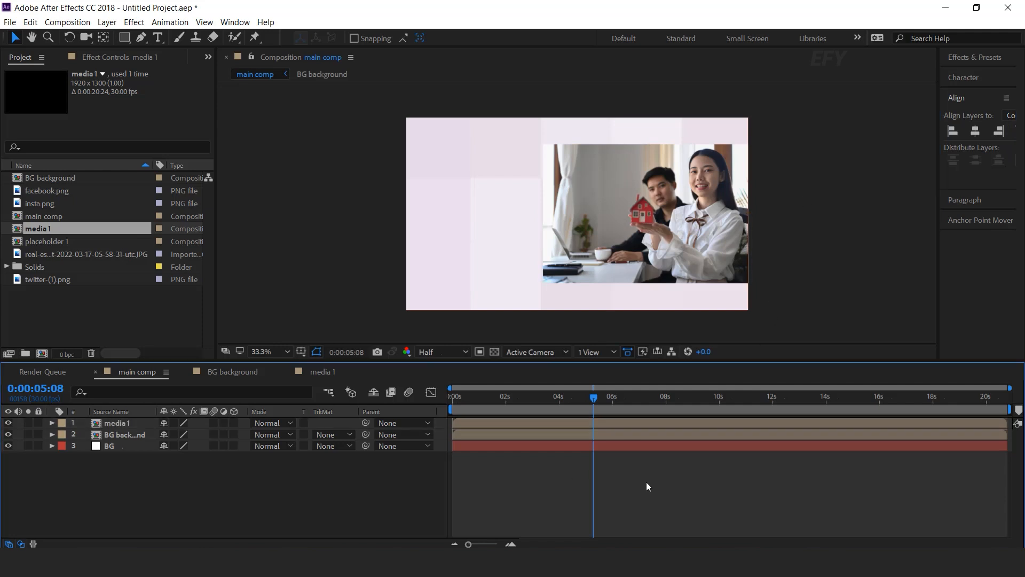
- Duplicate the media 1 layer and place the copy between the BG background and BG layers
click(123, 423)
key(ctrl+d)
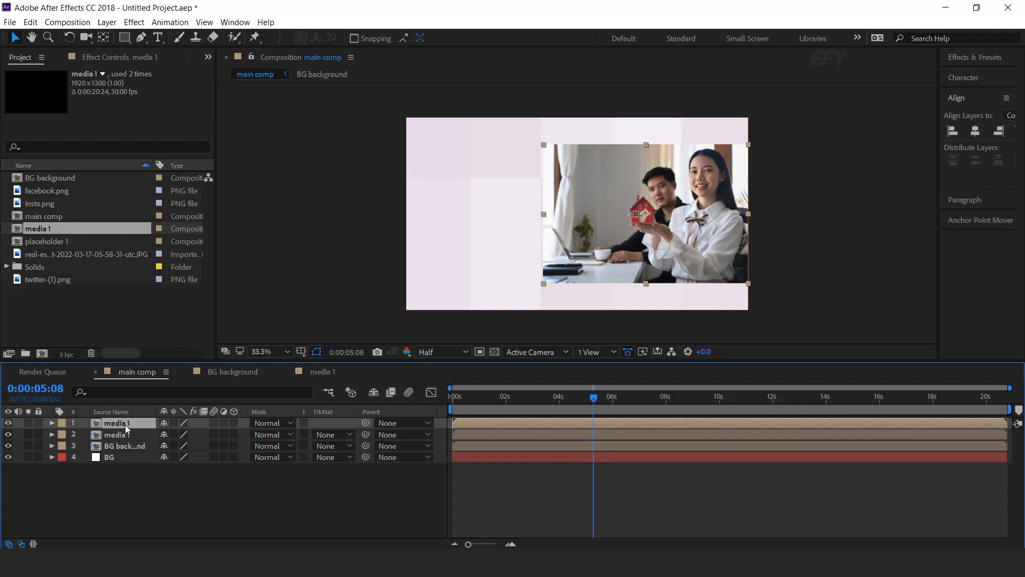
drag(125, 421, 123, 451)
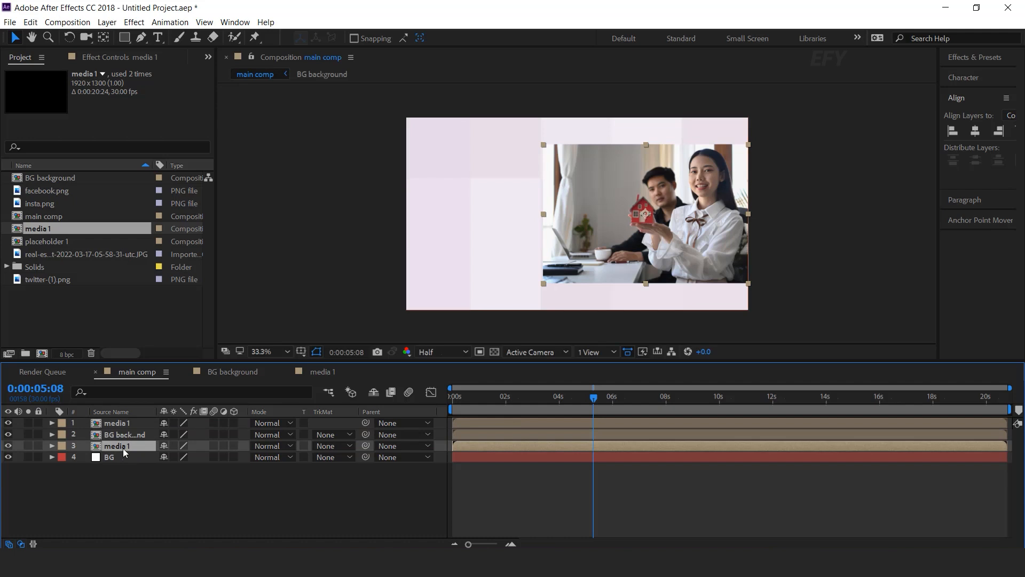
- Scale the lower media 1 copy to 100% and center it horizontally in the composition
key(s)
click(200, 457)
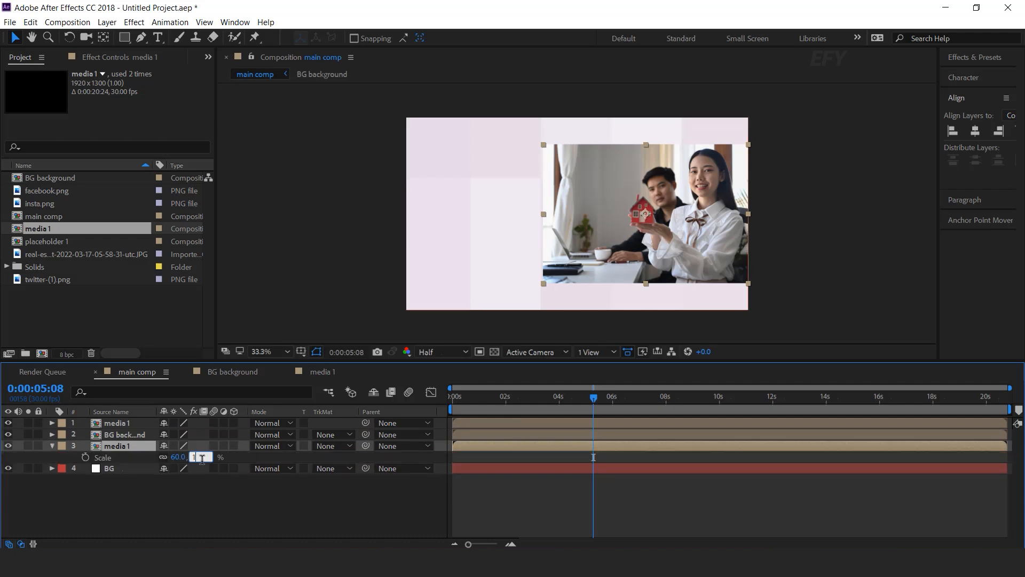
key(Return)
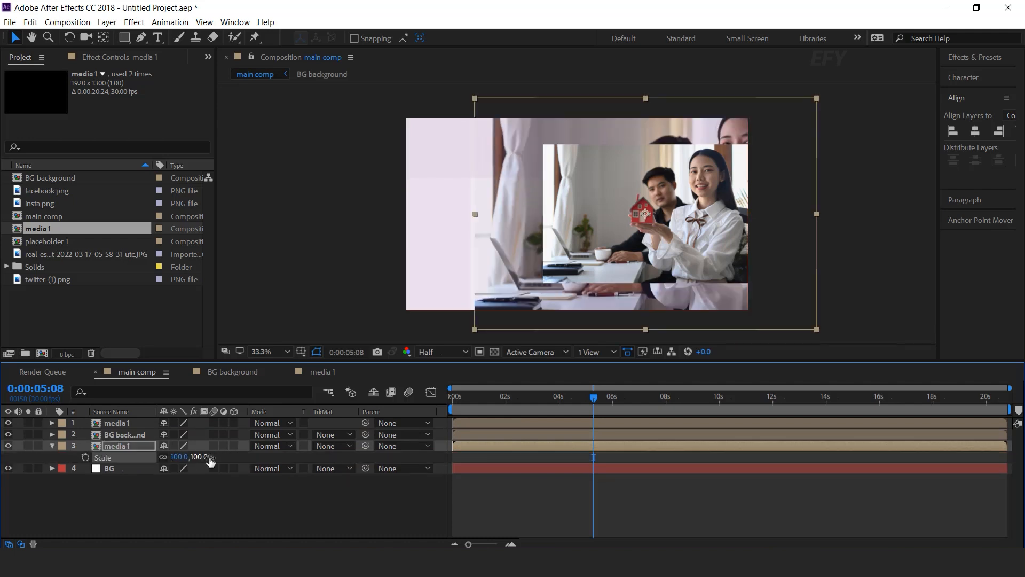
click(976, 132)
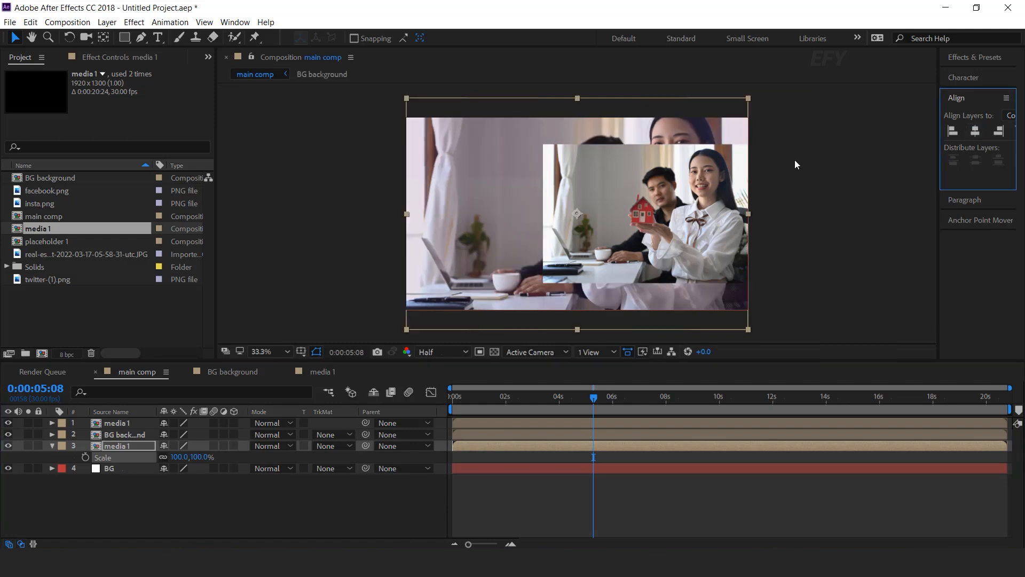
- Set the opacity of the lower media 1 copy to 12%
key(t)
click(169, 457)
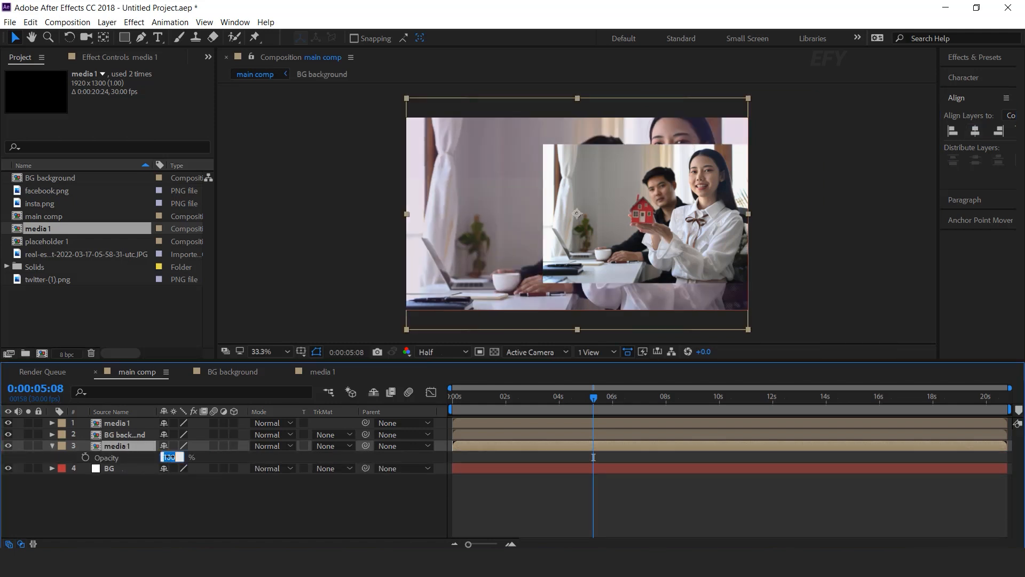
text(10)
key(Return)
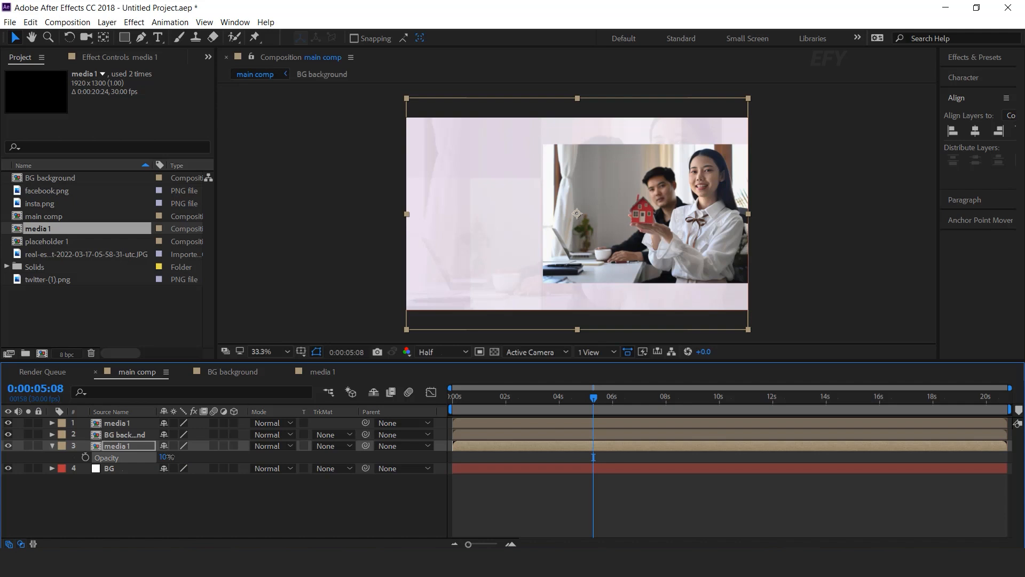
click(164, 458)
text(12)
key(Return)
click(453, 499)
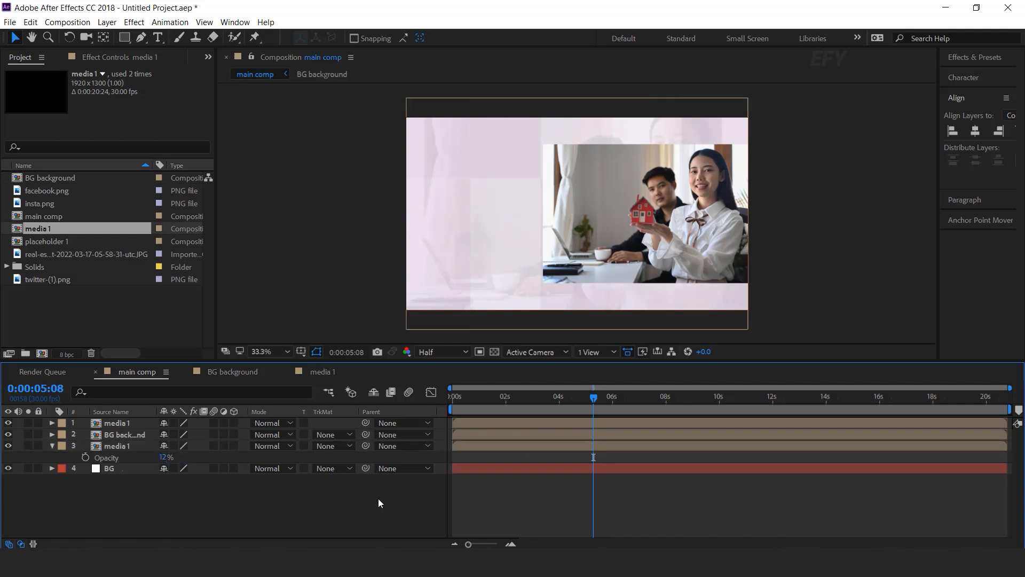
- Preview the main composition from the start and move the playhead to 3 seconds
click(52, 445)
drag(521, 396, 438, 402)
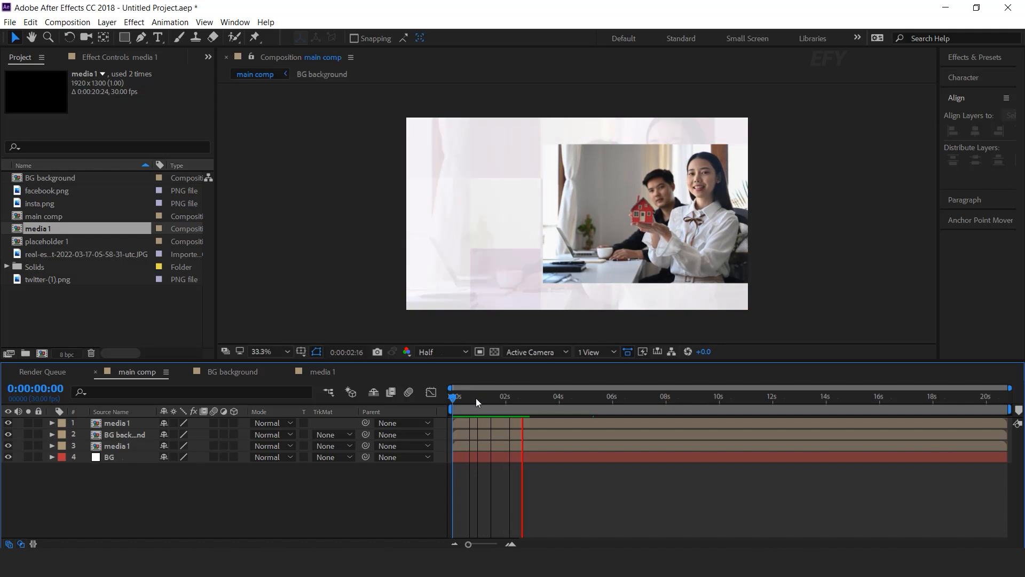
click(511, 543)
drag(462, 396, 613, 400)
click(123, 320)
- Set up the Rectangle tool with no fill and a solid stroke in colour 541167
click(124, 38)
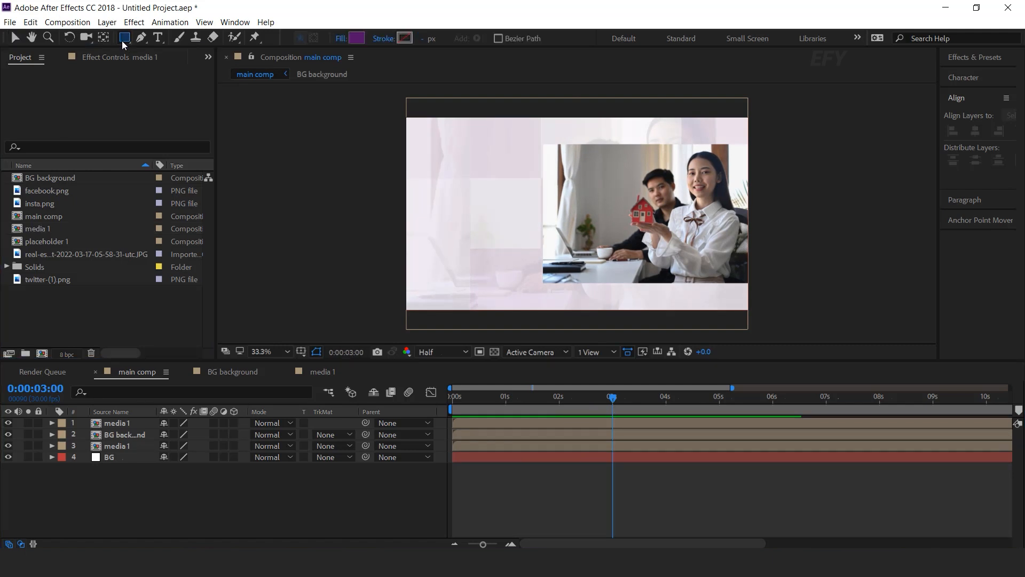
click(355, 38)
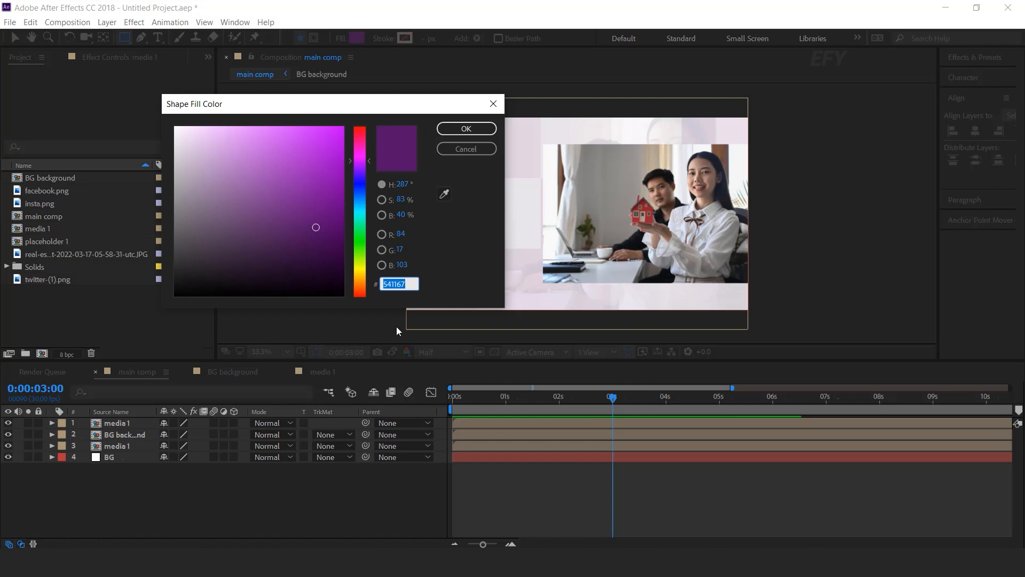
click(494, 104)
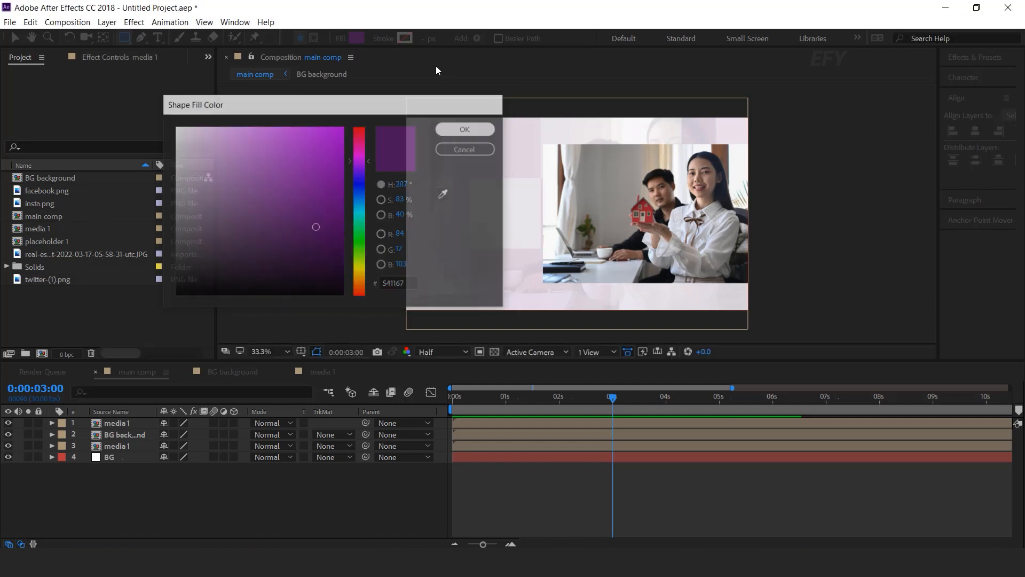
click(342, 39)
click(161, 91)
key(Return)
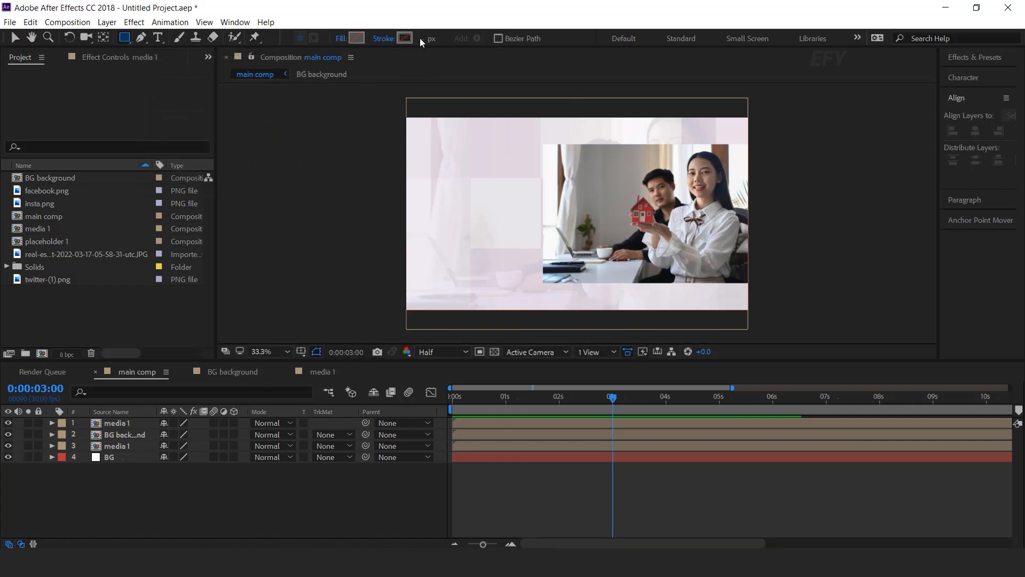
click(405, 39)
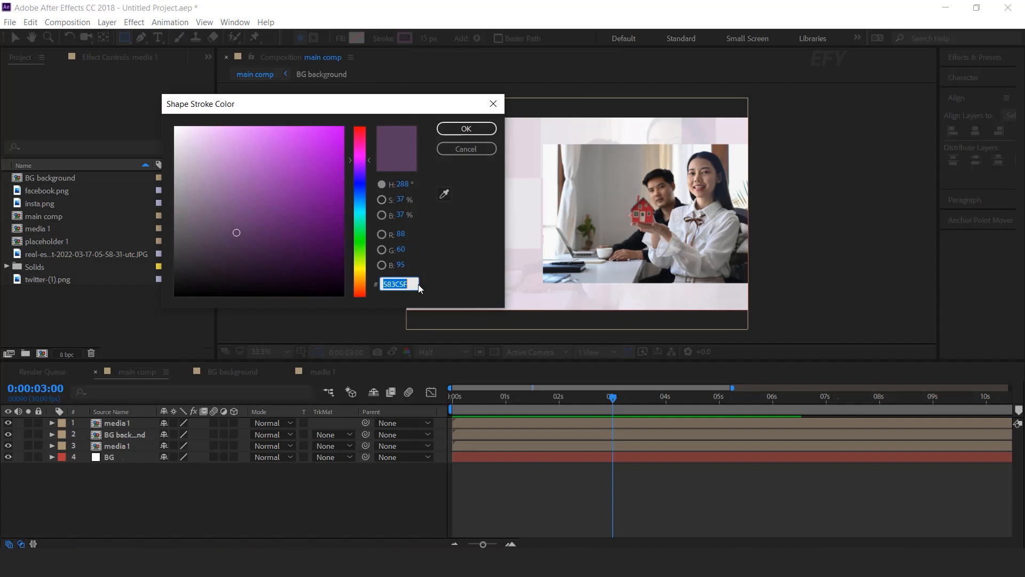
text(541167)
click(476, 134)
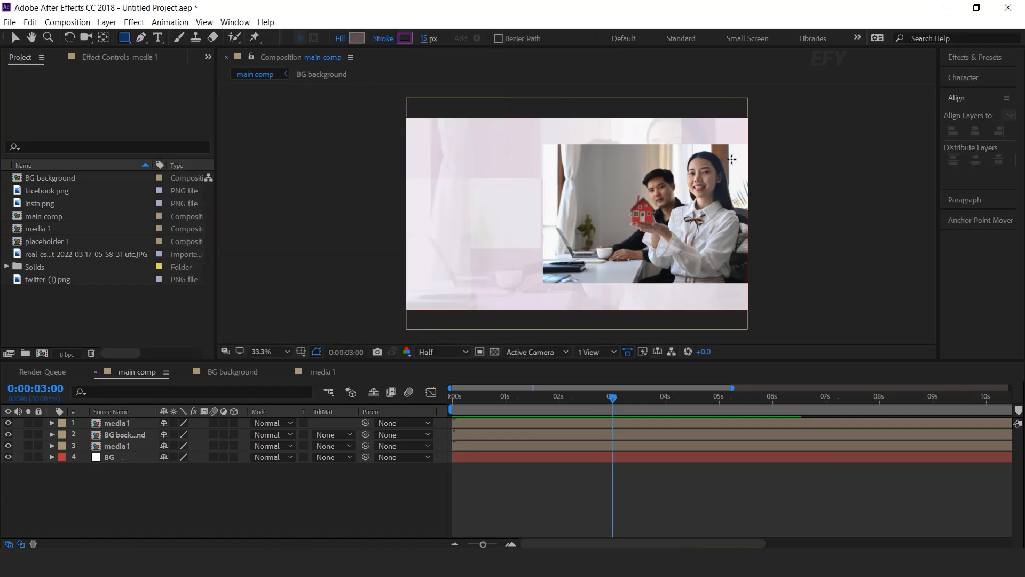
- Draw a rectangular outline with a 12 px stroke around the photo, extending slightly past the composition's right edge
scroll(448, 111, up, 1)
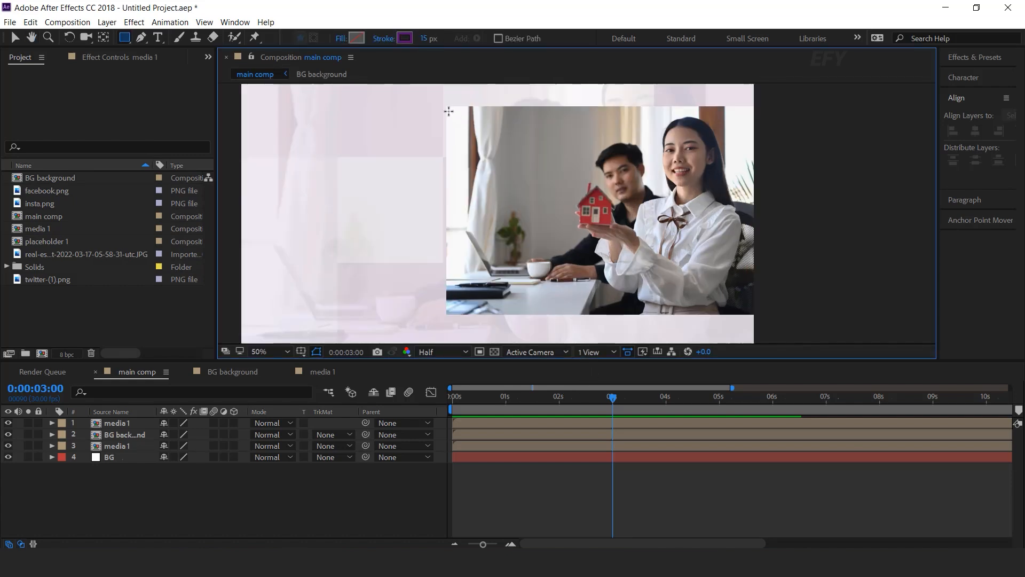
mouse_move(447, 105)
mouse_down()
mouse_move(541, 236)
mouse_move(787, 322)
mouse_move(765, 317)
mouse_up()
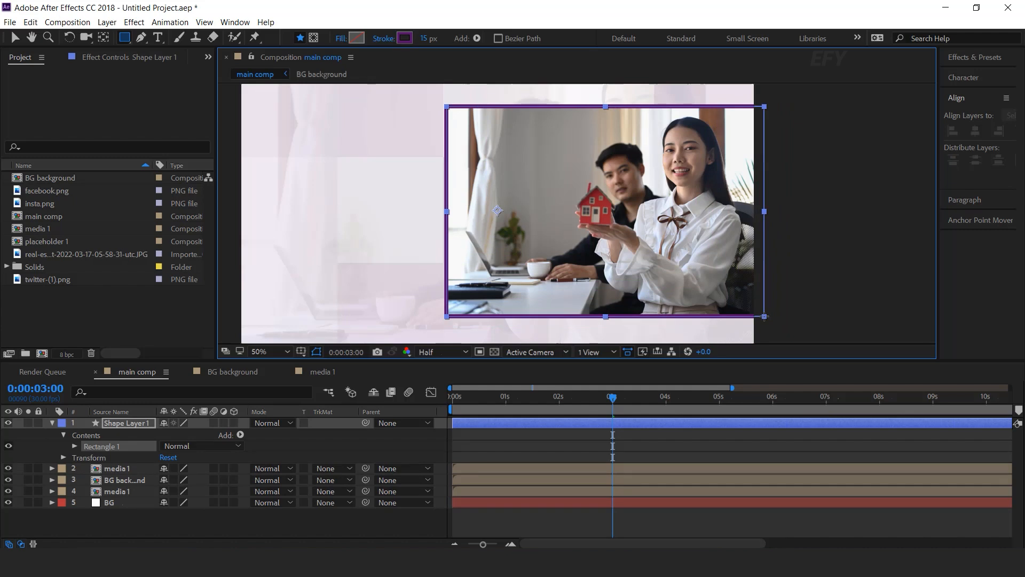
click(373, 533)
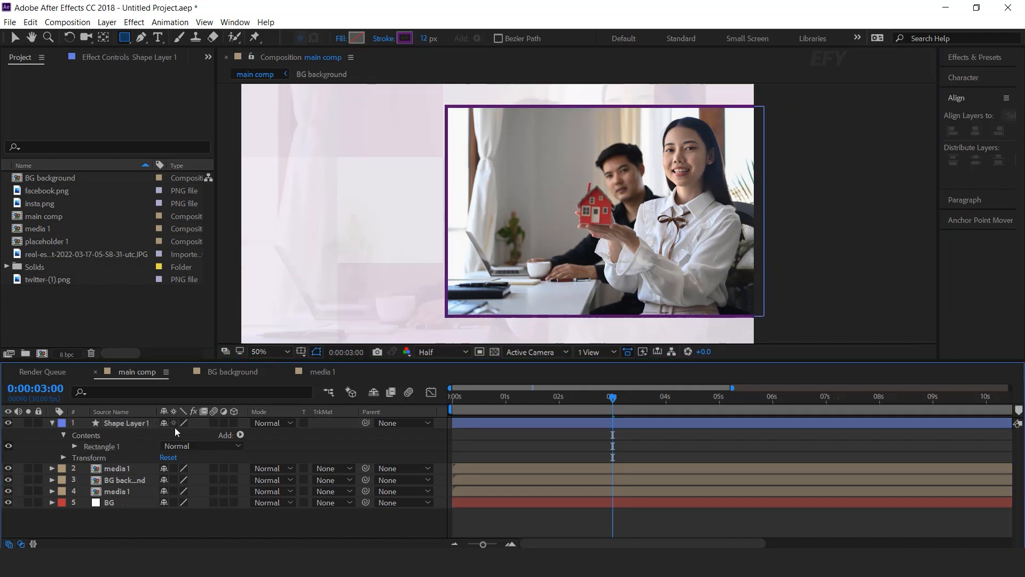
- Add Trim Paths to the rectangular outline in Shape Layer 1
click(115, 425)
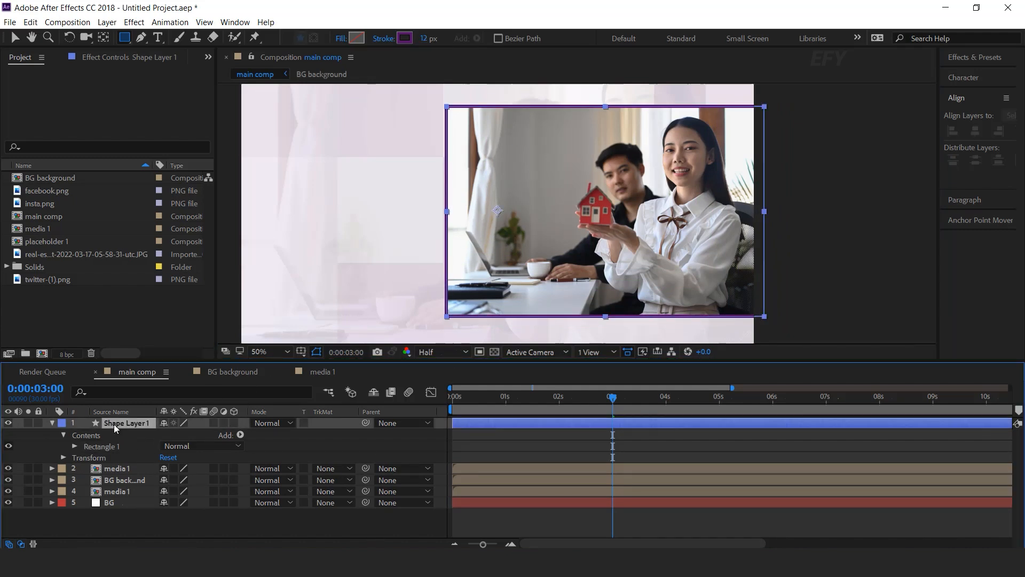
click(234, 437)
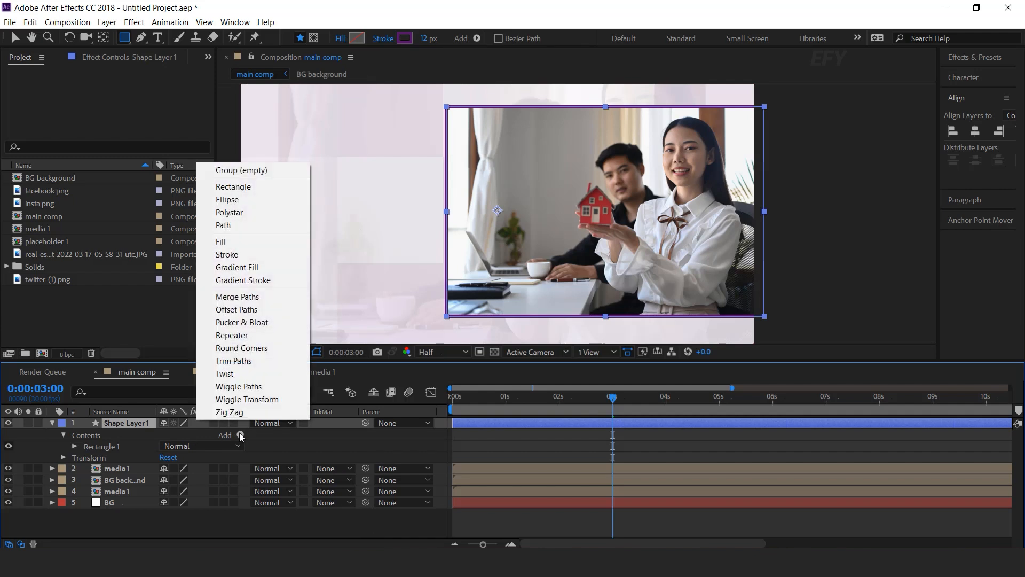
click(233, 361)
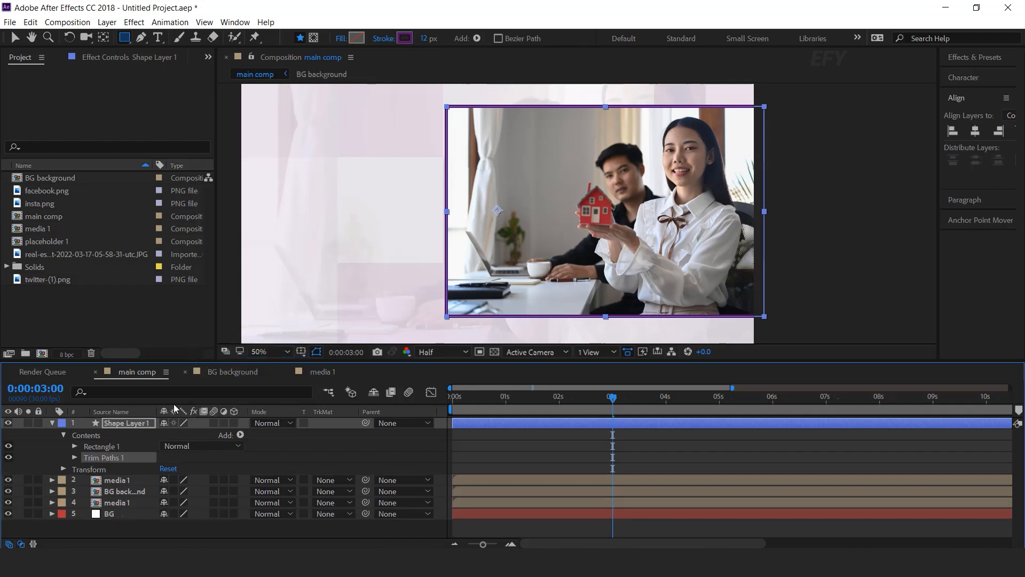
- Animate the outline's Trim Paths Start from 100% at 0 seconds to 0% at 1 second
click(75, 458)
click(512, 451)
drag(513, 402, 559, 406)
drag(469, 399, 507, 402)
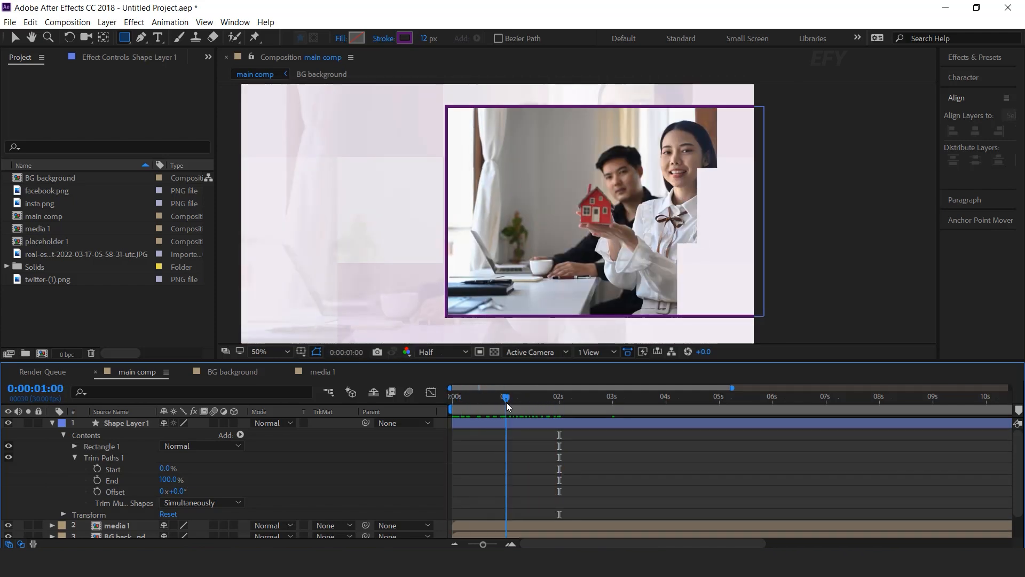
click(96, 470)
key(Home)
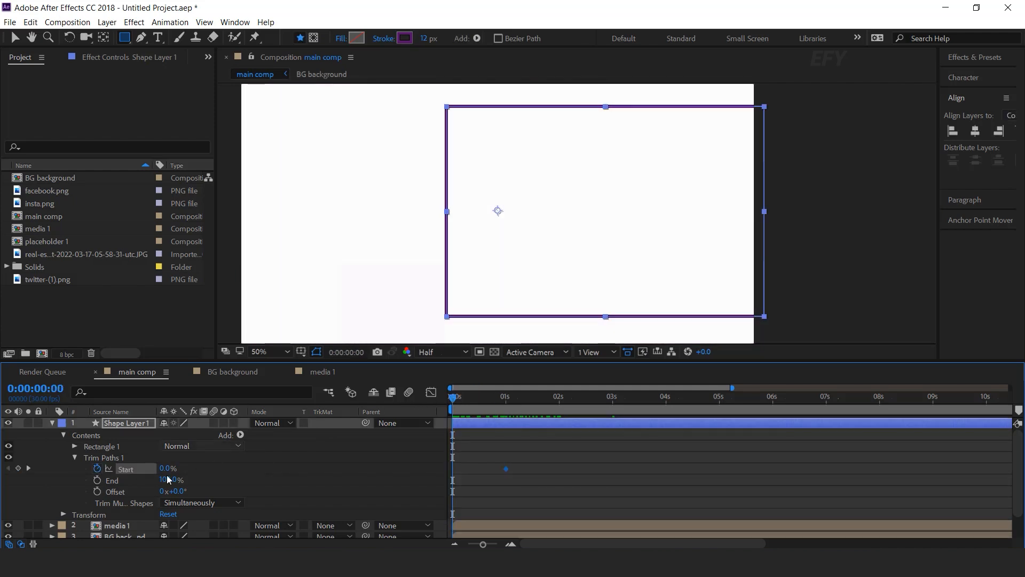
click(18, 468)
drag(1, 468, 518, 467)
click(537, 450)
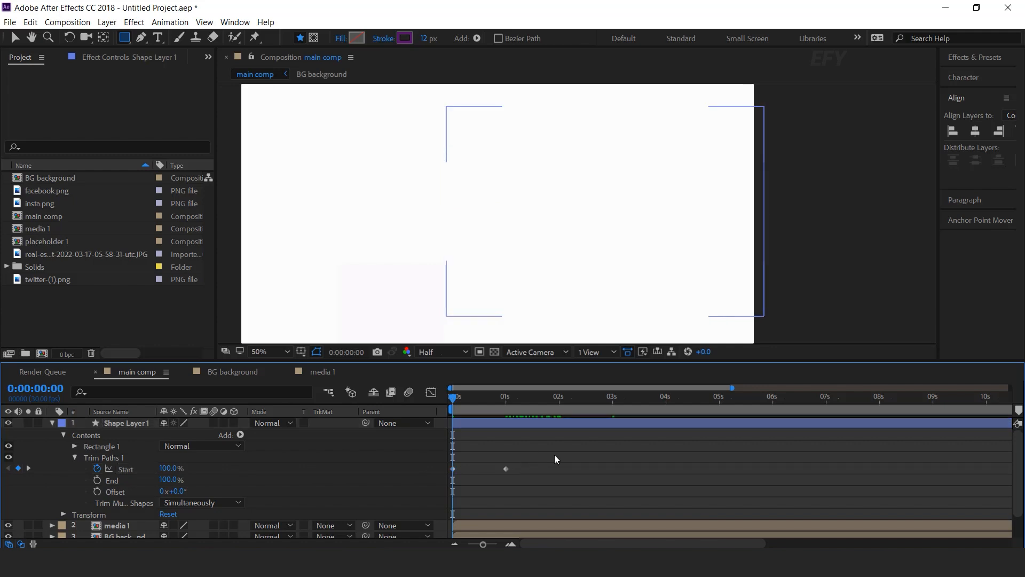
- Preview the outline drawing on together with the photo reveal
key(space)
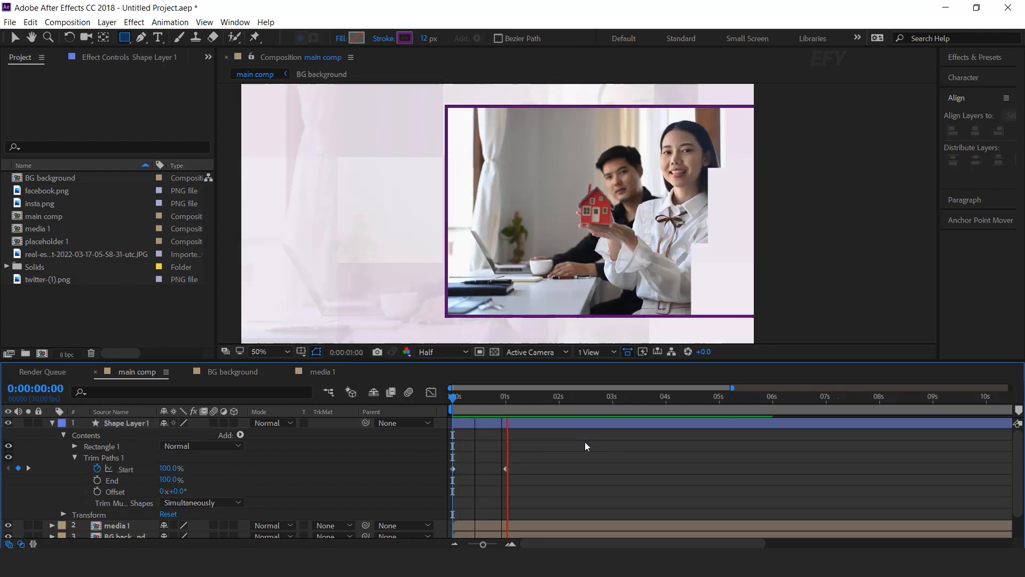
key(space)
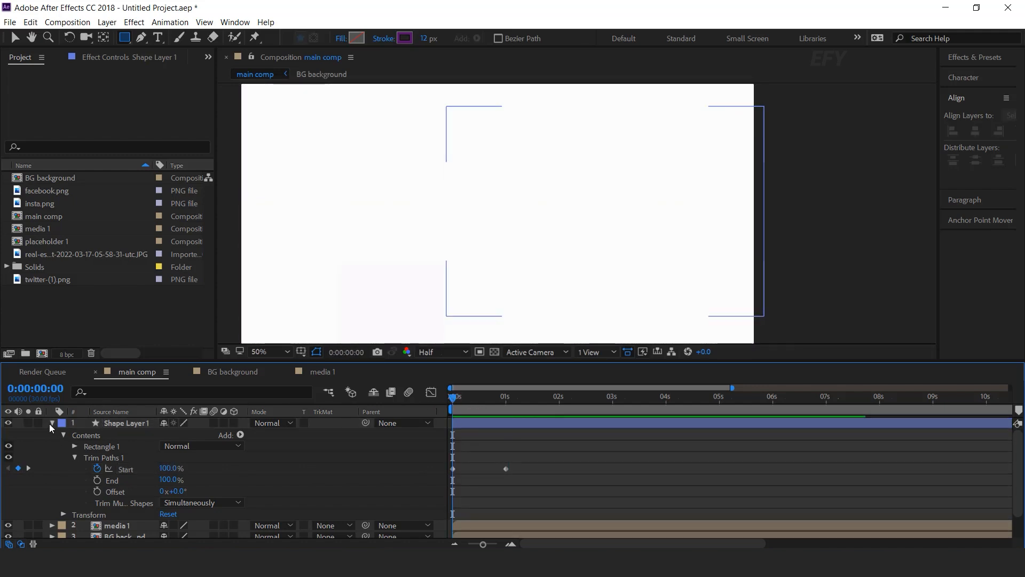
click(49, 424)
key(space)
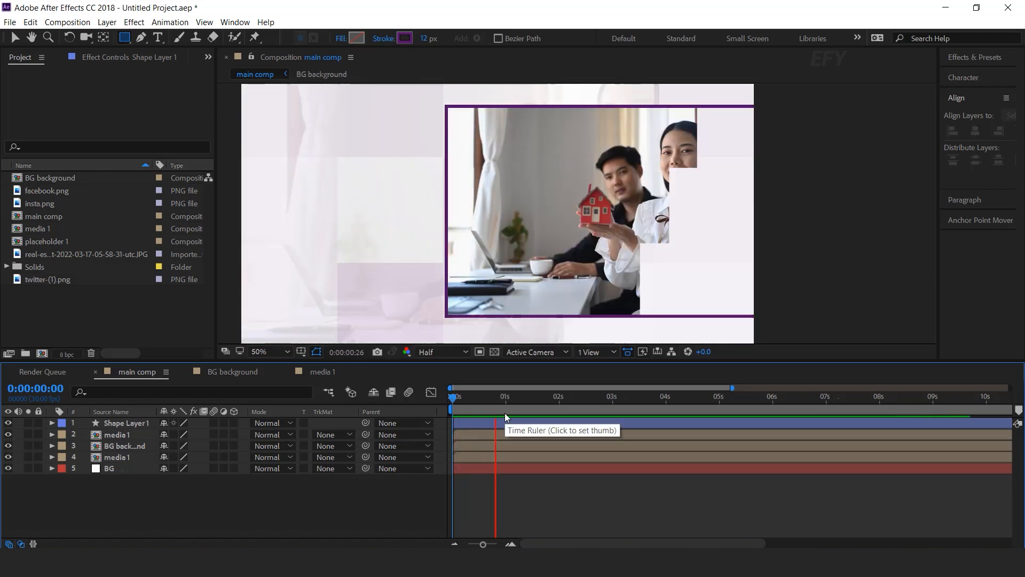
key(space)
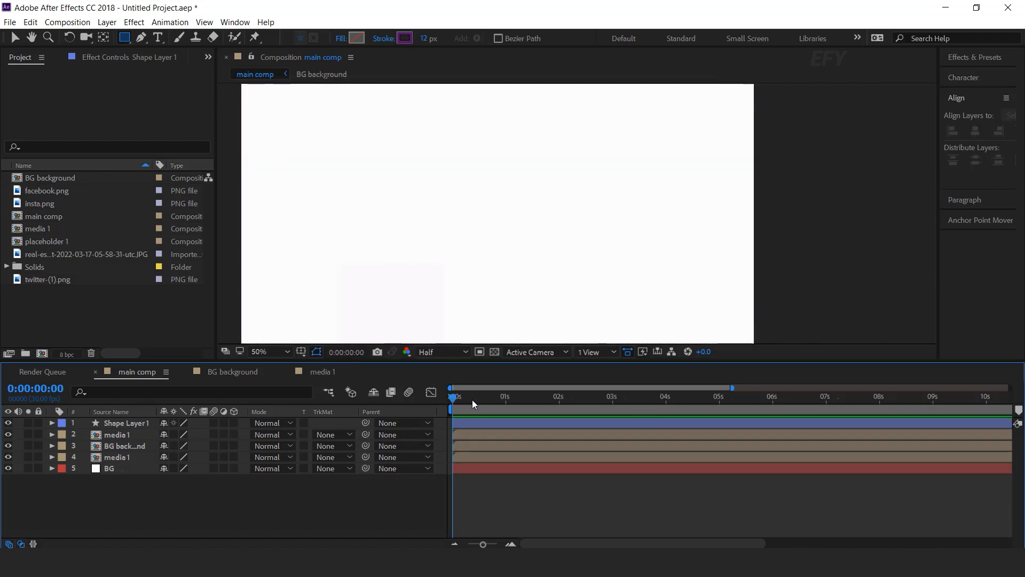
key(space)
- Move the playhead to 0:00:03:02 and switch the Rectangle tool to no stroke with a solid purple fill
drag(473, 399, 540, 399)
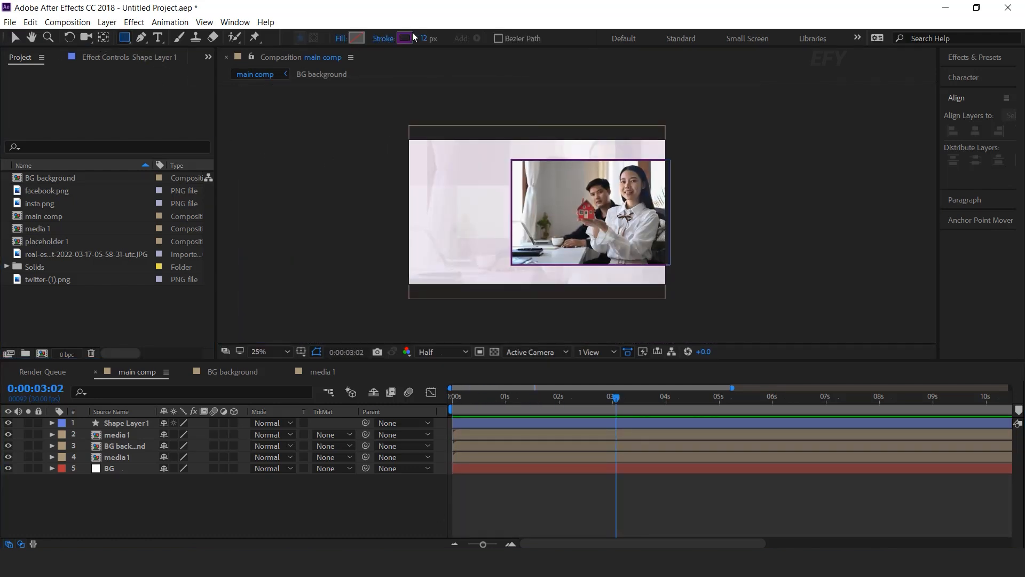
click(384, 38)
click(160, 91)
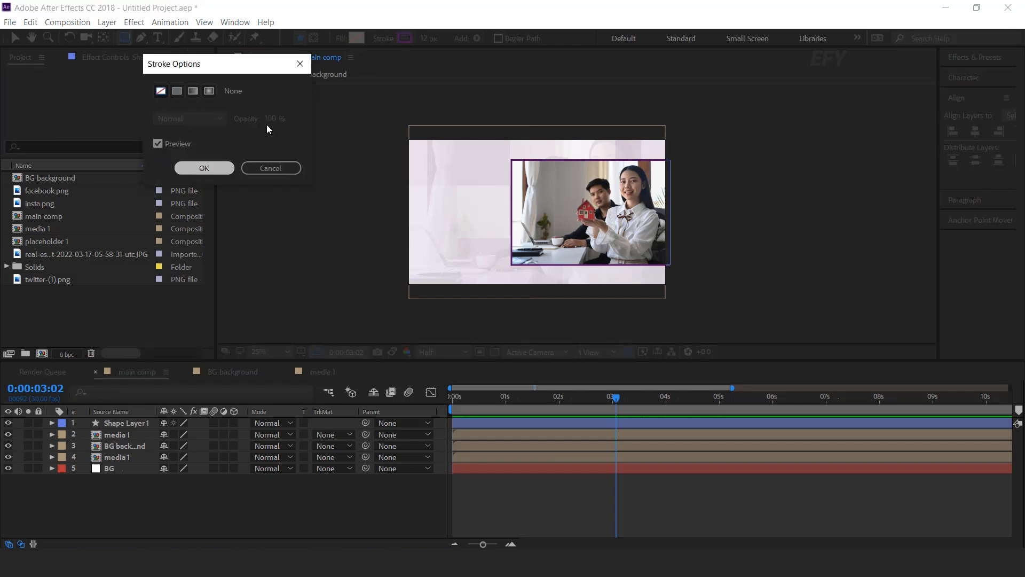
key(Return)
click(344, 38)
click(175, 92)
click(221, 166)
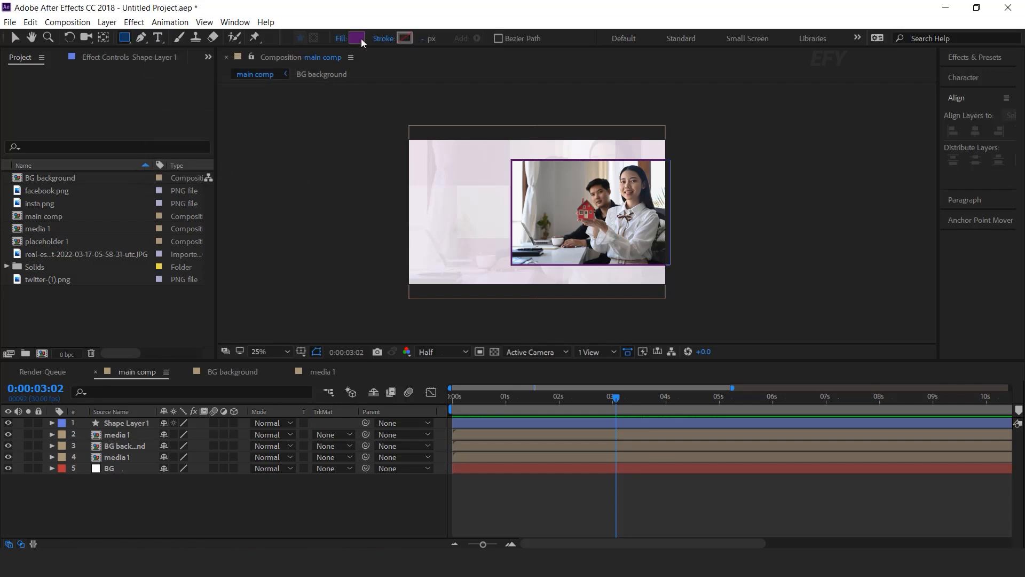
- Draw a small purple rectangle overlapping the frame's top edge near its left corner and center its anchor point
scroll(444, 161, up, 2)
key(space)
drag(349, 131, 450, 199)
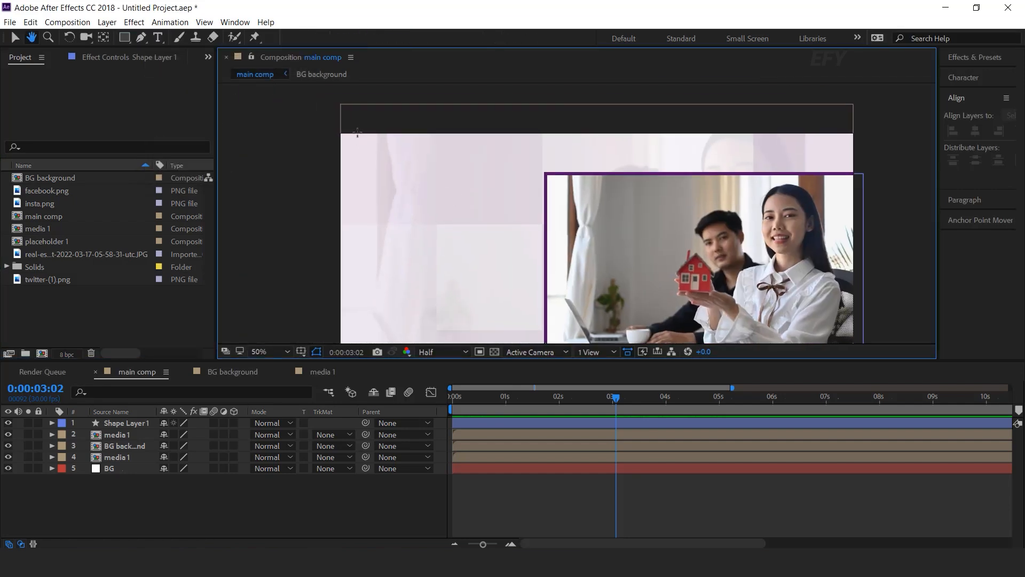
drag(348, 119, 404, 160)
click(1004, 219)
click(934, 183)
- Apply Fast Blur (Legacy) to the small rectangle in Shape Layer 2 with a Blurriness of 24
click(139, 423)
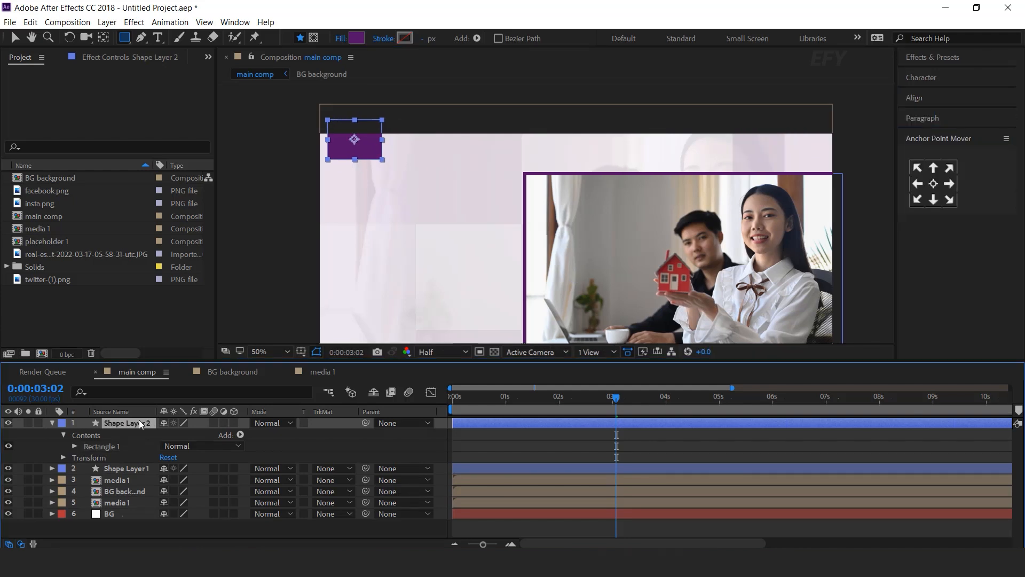
key(ctrl+space)
text(fa)
key(Down)
key(Return)
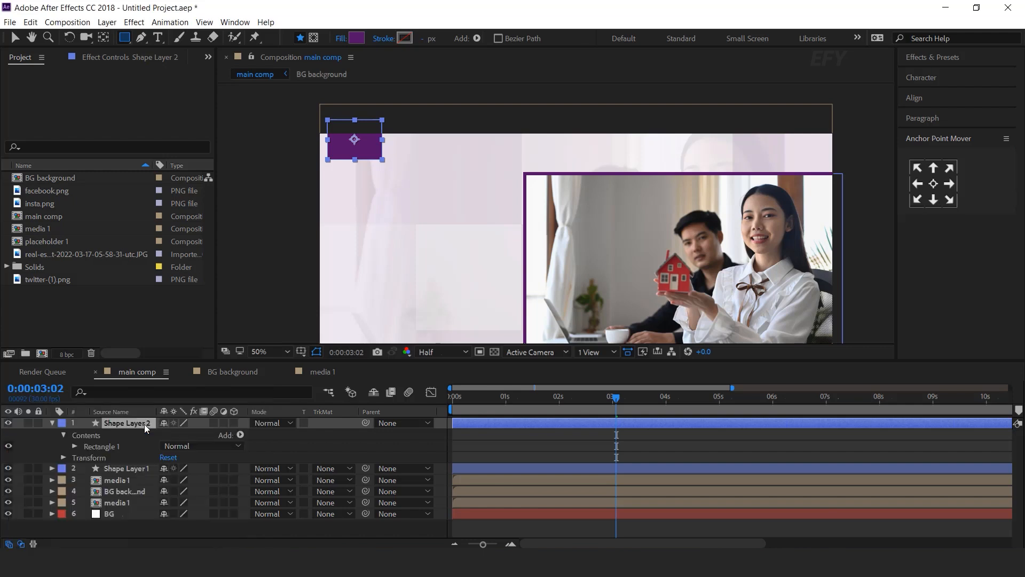
drag(125, 96, 138, 96)
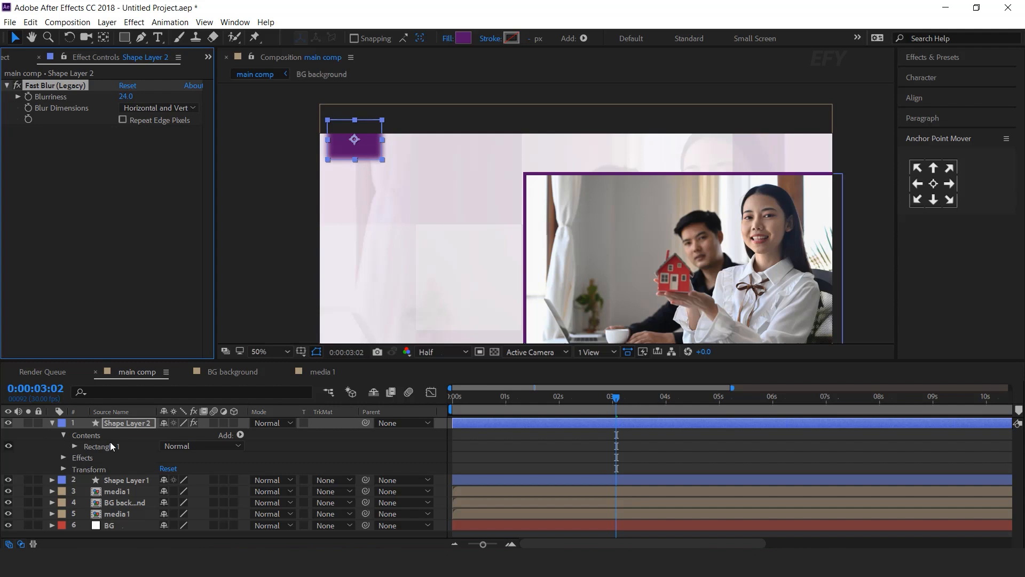
- Set the opacity of Shape Layer 2 to 40%
click(133, 421)
key(t)
drag(165, 435, 133, 437)
click(167, 435)
text(40)
key(Return)
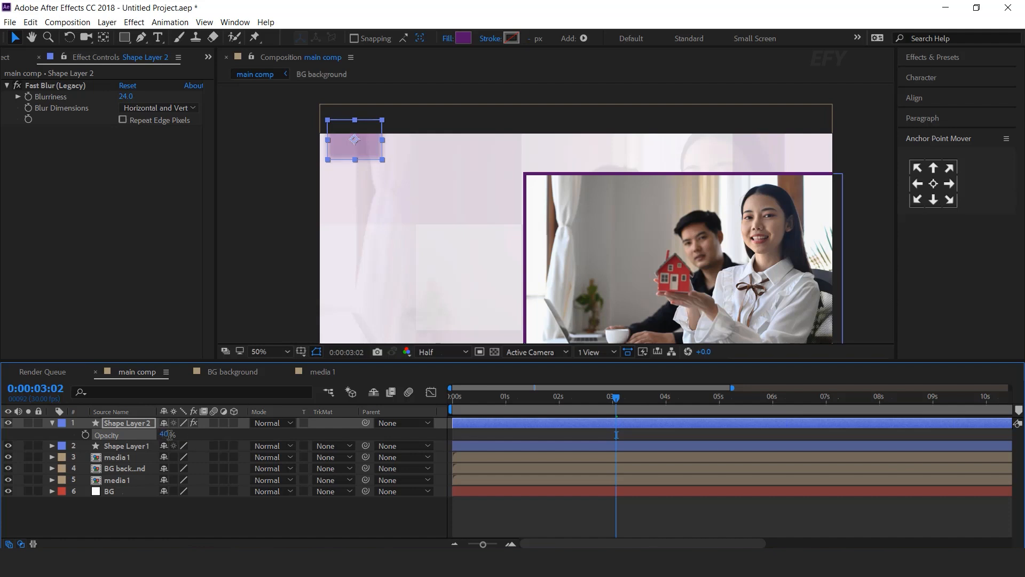
click(50, 419)
click(184, 514)
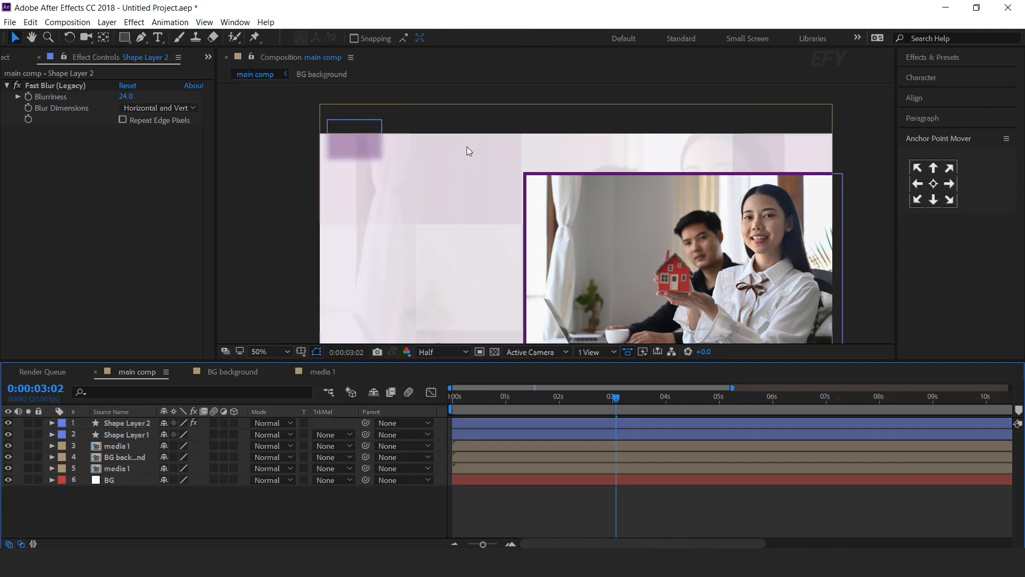
- Reposition the blurred rectangle slightly, duplicate it, and place a smaller copy at the composition's bottom-left corner
click(353, 142)
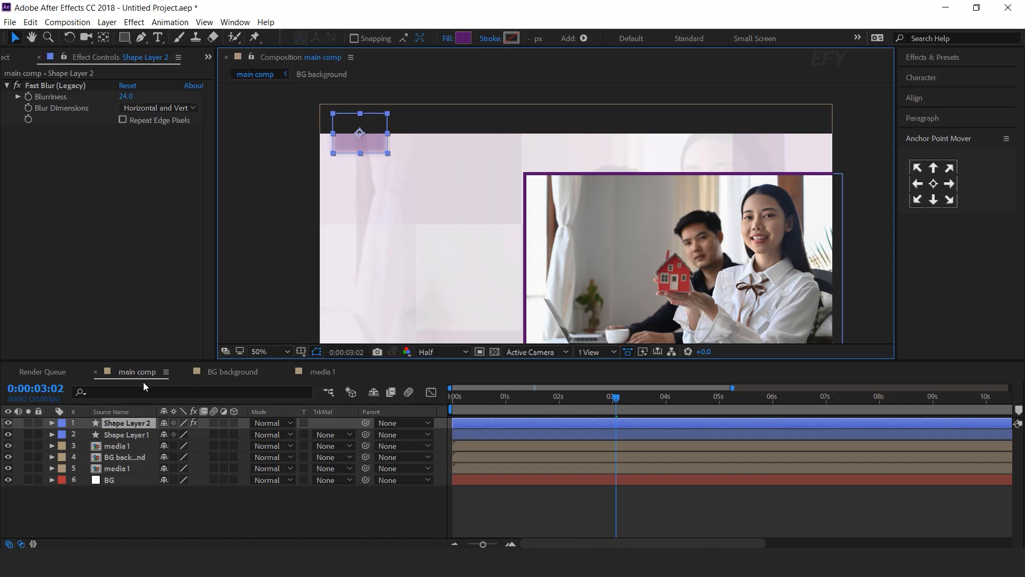
click(130, 422)
key(ctrl+d)
scroll(320, 246, down, 1)
drag(459, 171, 448, 317)
click(474, 185)
key(F2)
click(453, 315)
- Nudge the original blurred rectangle at the frame's top edge slightly farther from the left corner
click(458, 175)
drag(460, 172, 462, 172)
click(614, 134)
drag(741, 257, 707, 246)
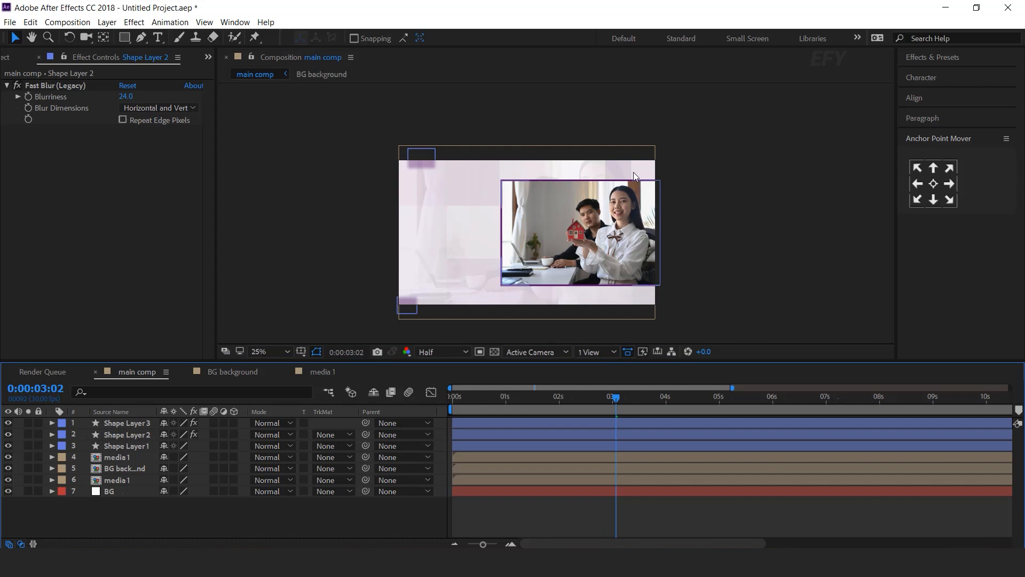
- Draw a wide purple bar above the photo ending at the composition's right edge and set its anchor point to its right-middle
scroll(634, 172, up, 2)
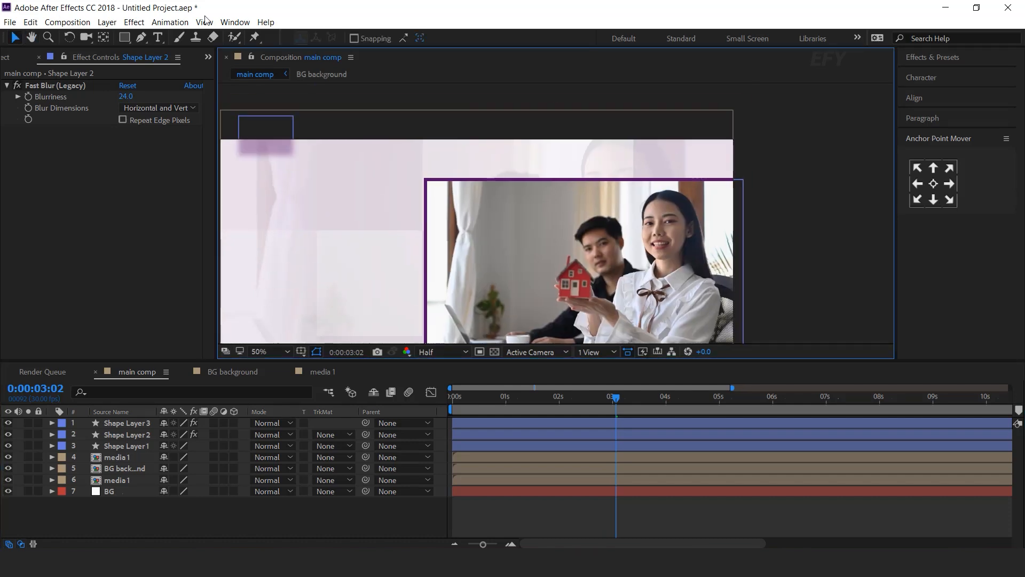
click(131, 39)
drag(592, 150, 734, 173)
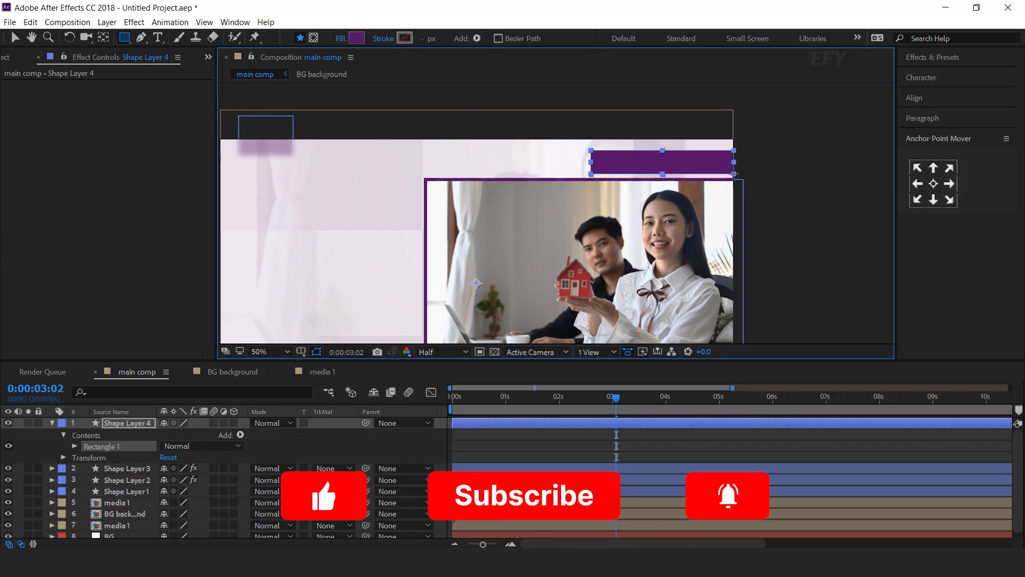
key(v)
click(934, 185)
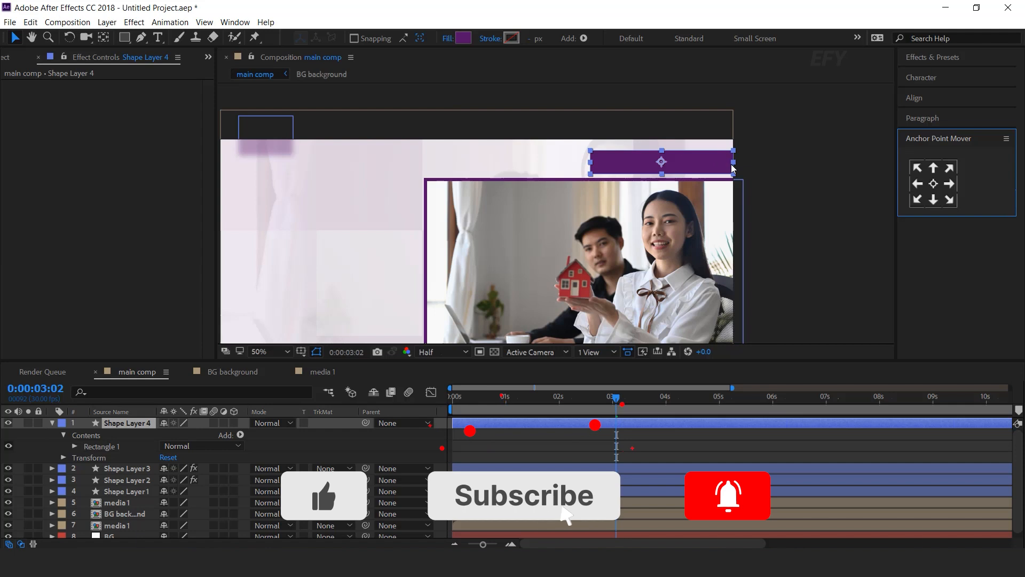
click(950, 184)
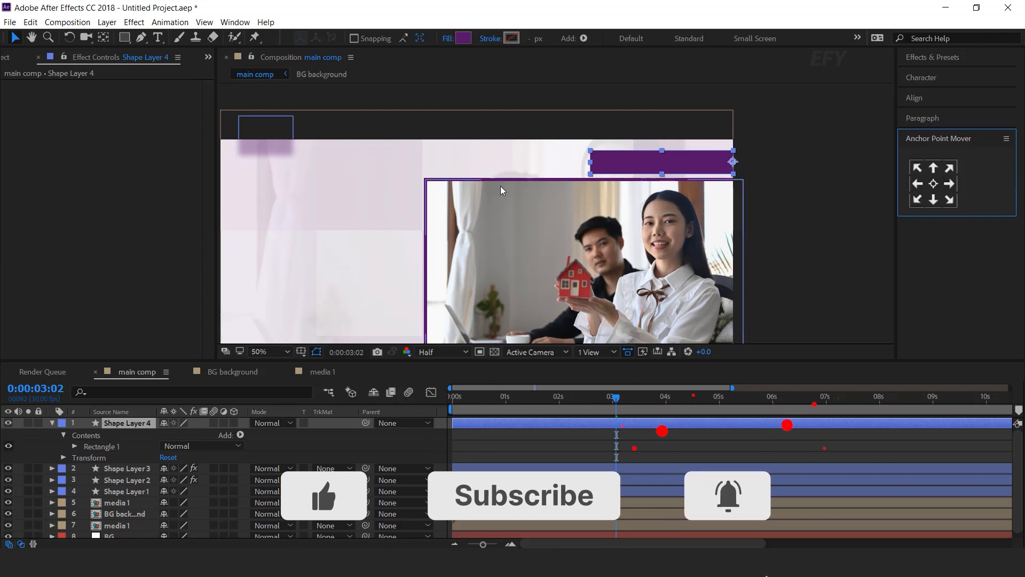
- Add a Scale keyframe at 100% to Shape Layer 4 at 0:00:02:00
click(121, 422)
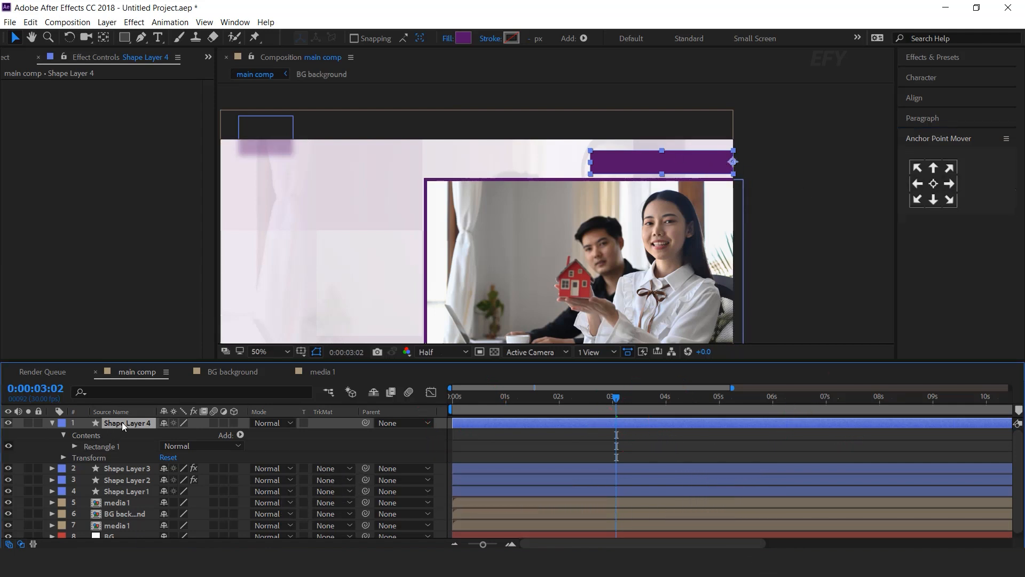
key(s)
click(512, 544)
drag(577, 544, 513, 544)
drag(457, 399, 666, 402)
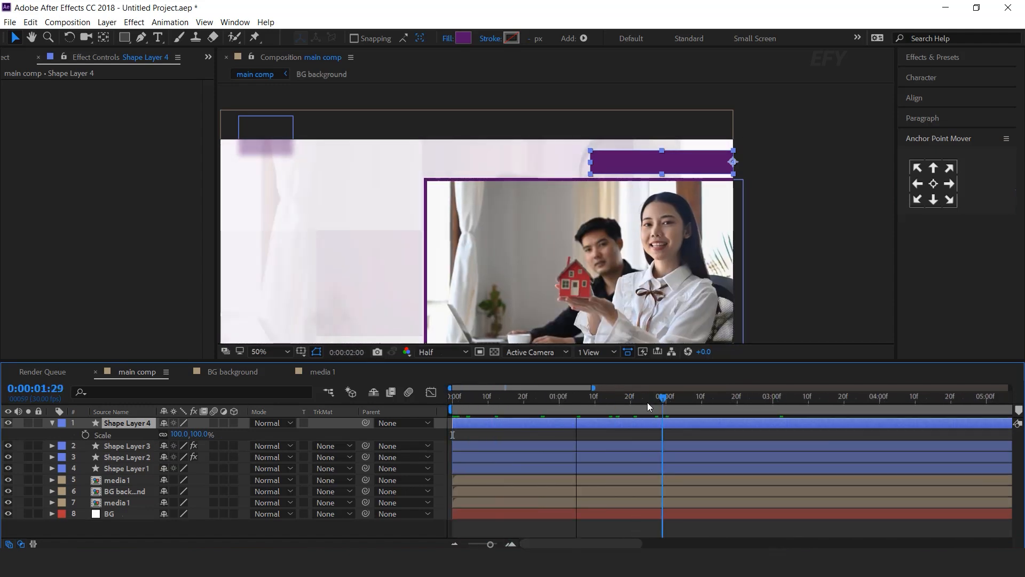
click(86, 434)
- Set Shape Layer 4's horizontal scale to 0% at the start of the composition, keeping the vertical scale at 100%
key(Home)
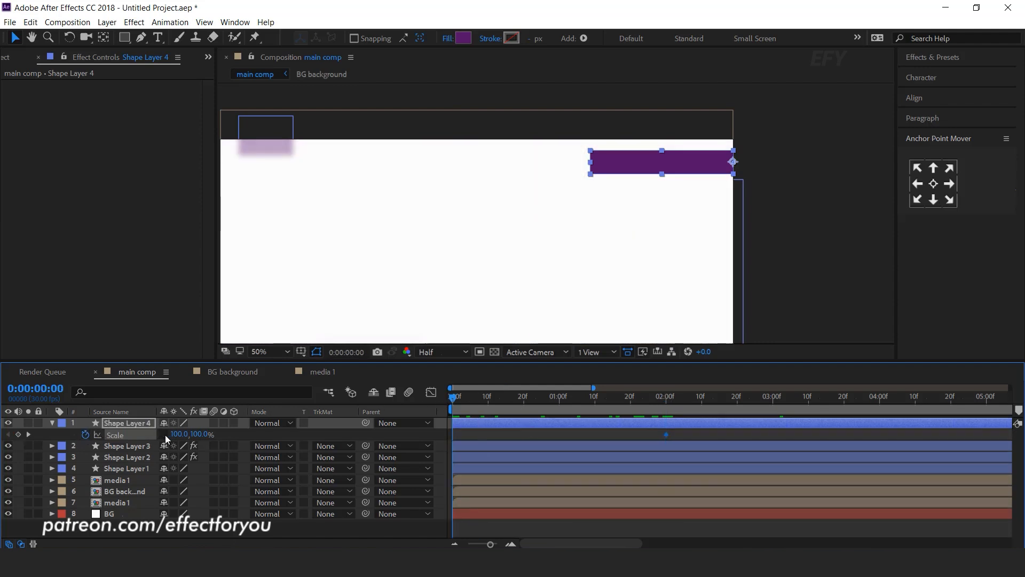
click(183, 434)
text(0)
key(Return)
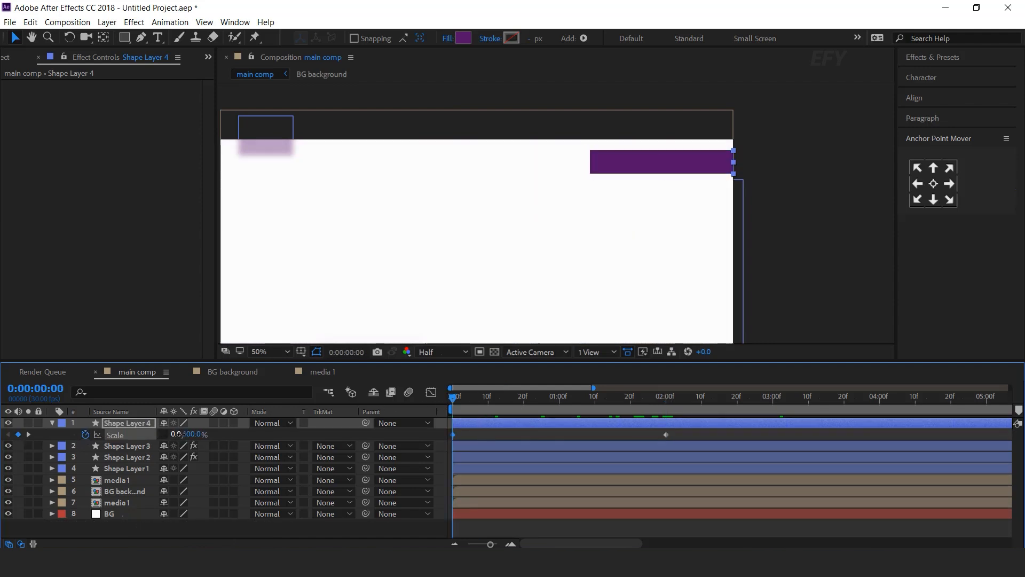
- Apply Easy Ease to both Scale keyframes of Shape Layer 4 and reshape the speed graph for a fast start and slow finish
click(681, 435)
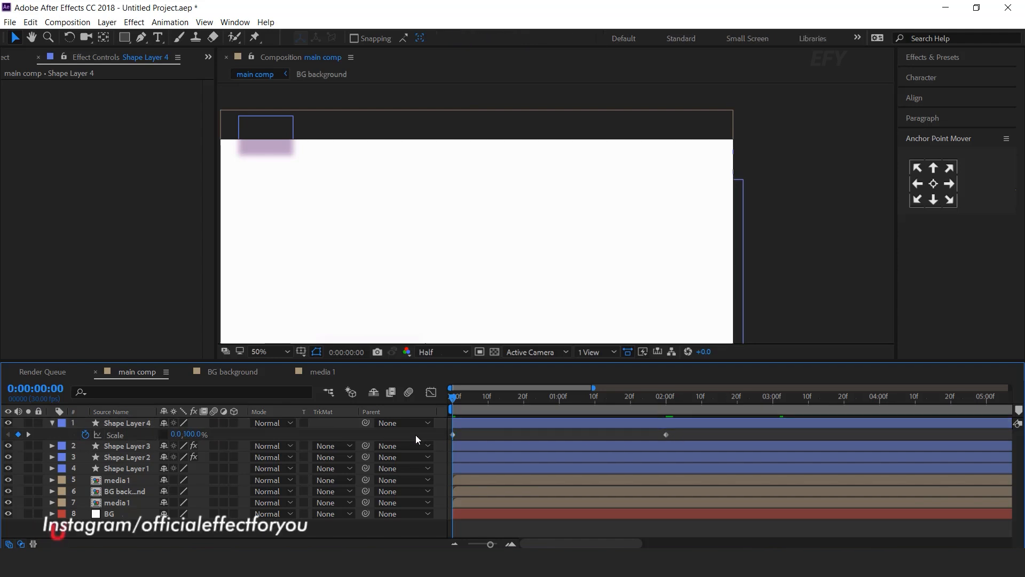
click(666, 435)
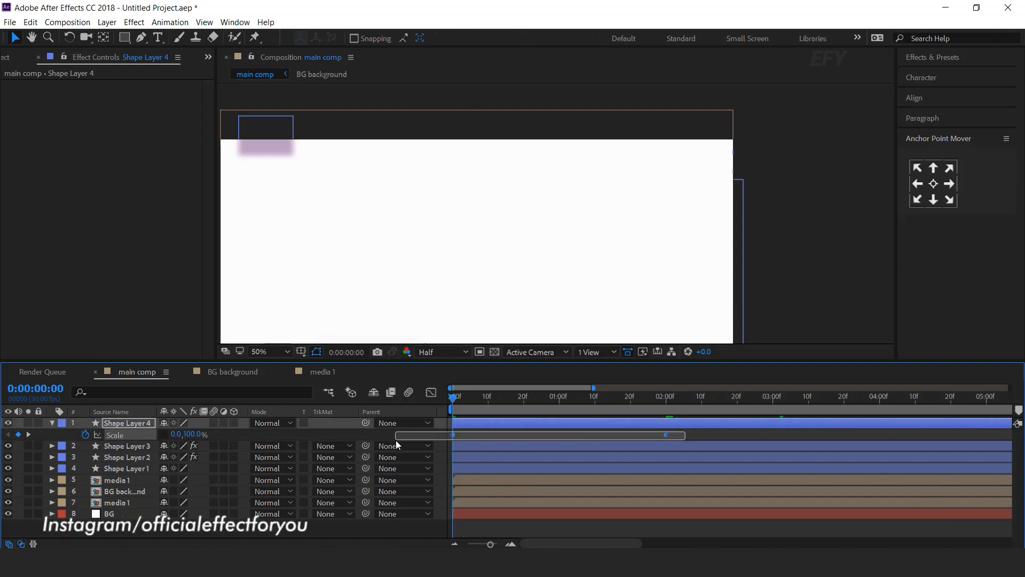
right_click(666, 434)
mouse_move(709, 427)
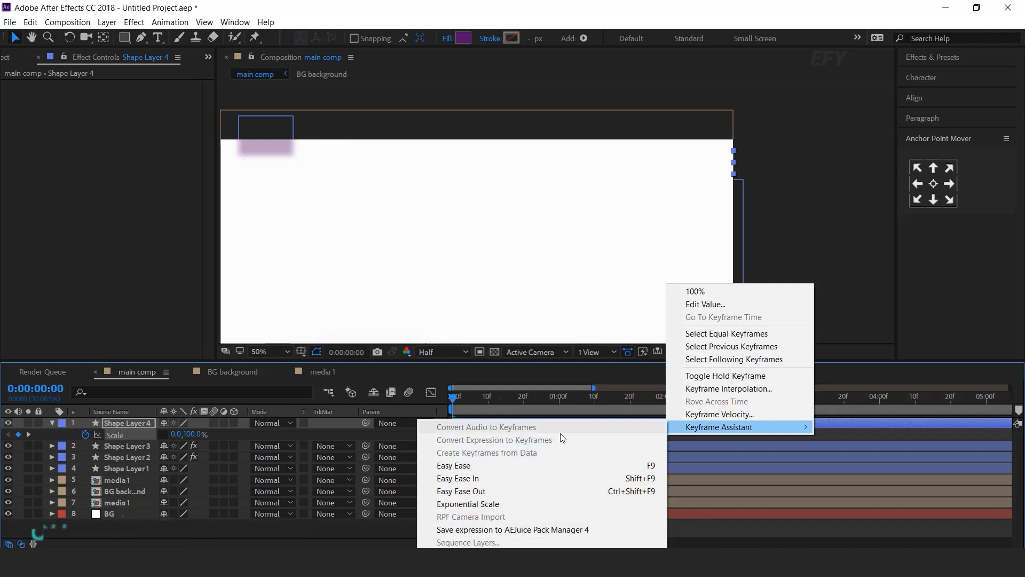
click(475, 467)
click(433, 394)
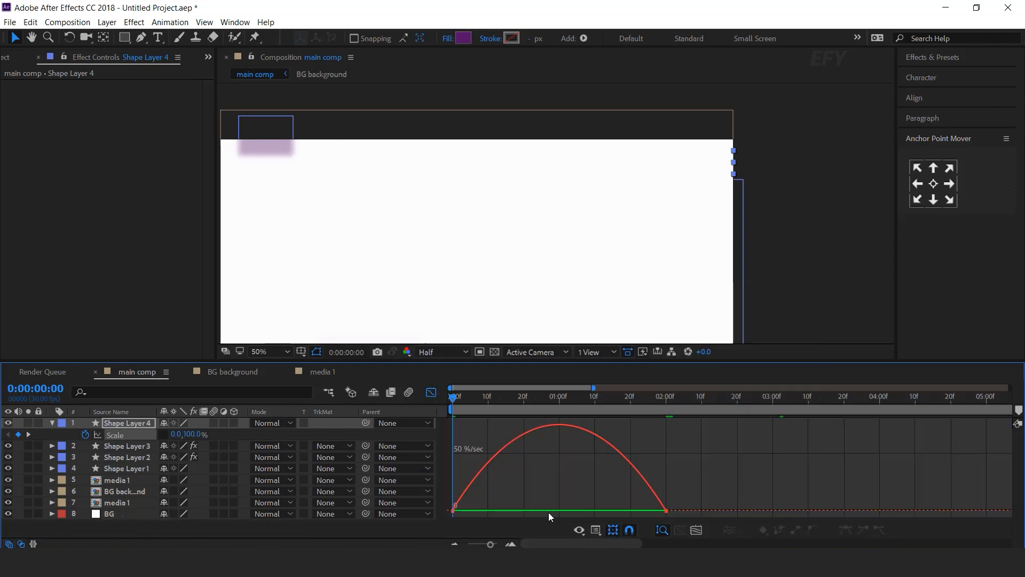
drag(641, 523, 518, 510)
click(433, 393)
- Move Shape Layer 4's last Scale keyframe earlier to about 0:00:01:12 and preview the bar animation
key(space)
drag(470, 396, 581, 398)
drag(656, 434, 602, 434)
key(Home)
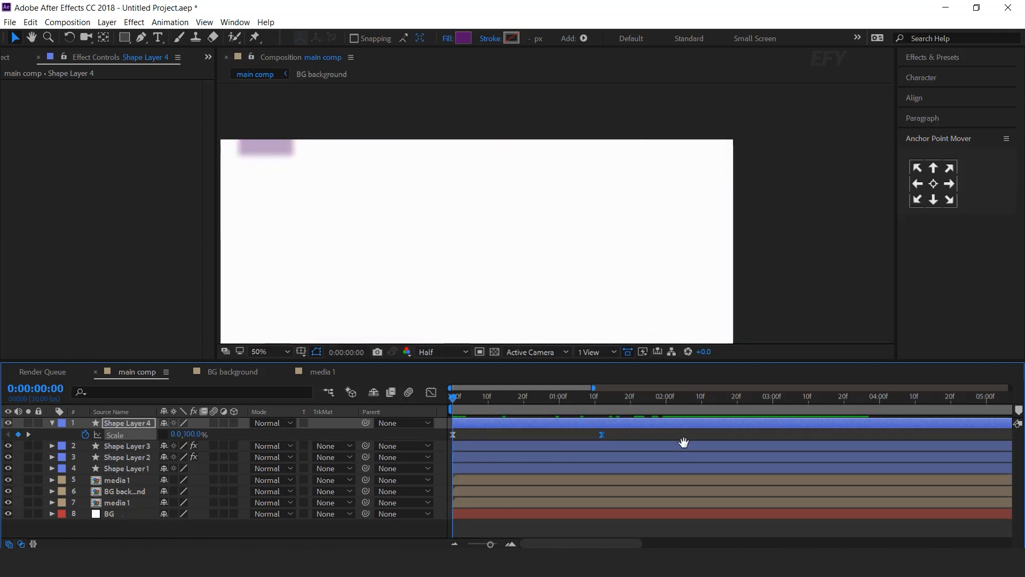
key(space)
click(649, 405)
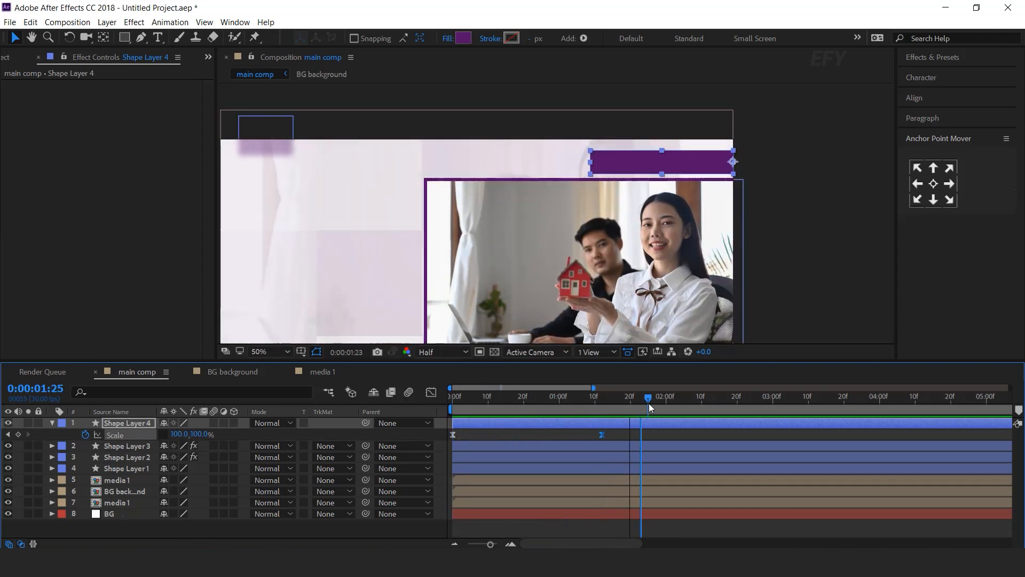
click(51, 423)
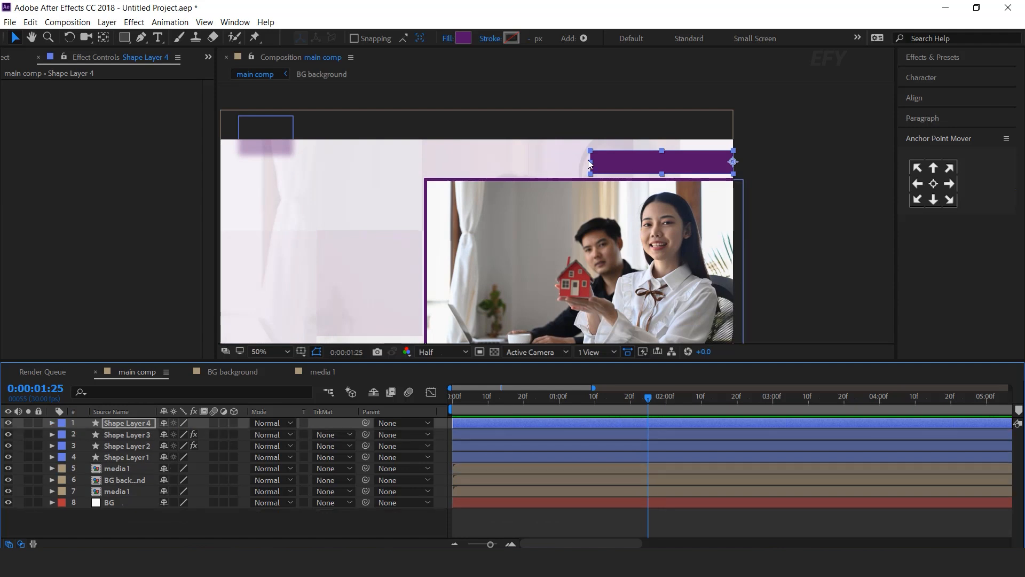
drag(693, 163, 693, 160)
click(341, 524)
click(162, 41)
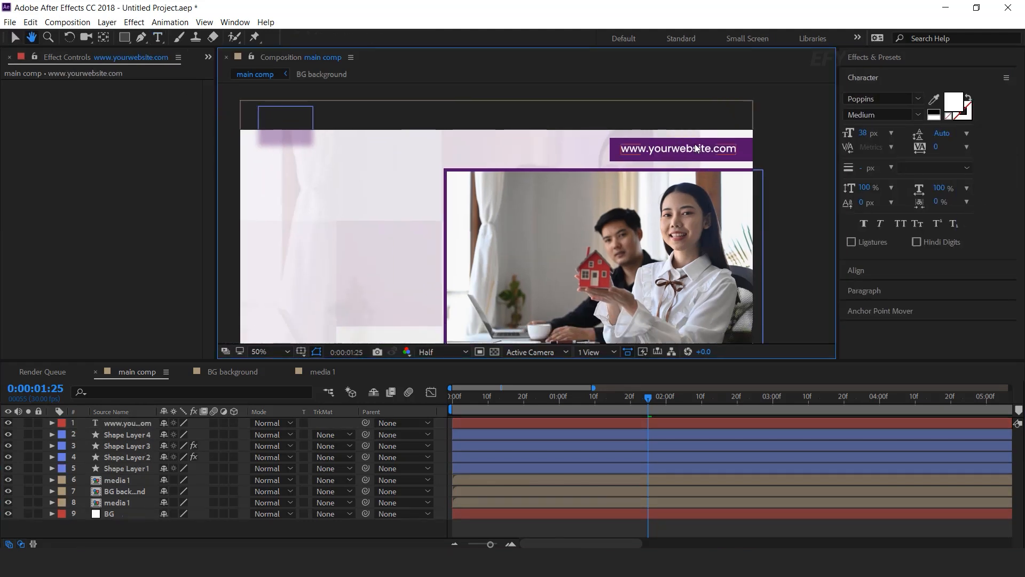
key(v)
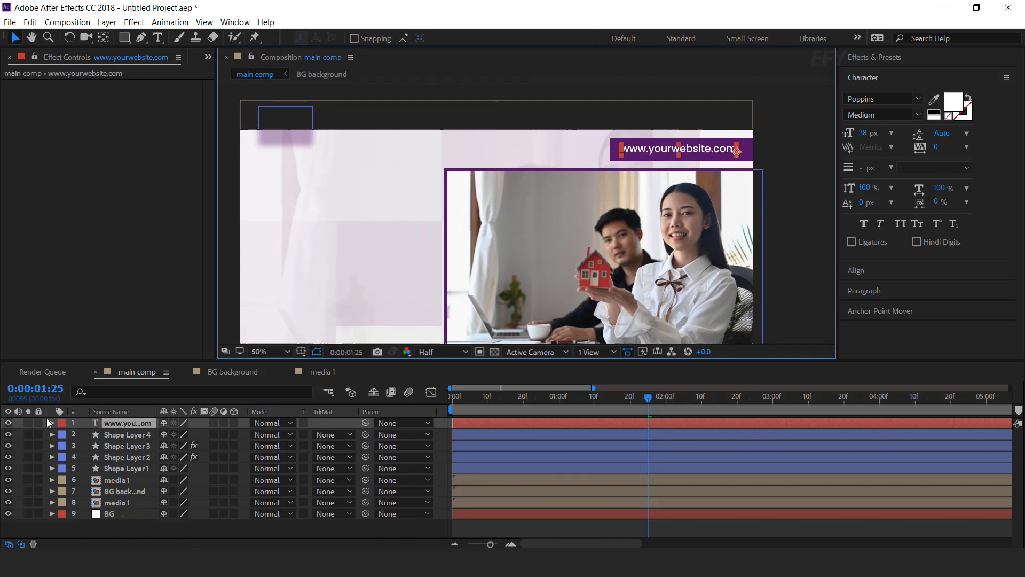
- Add an Opacity animator to the website text layer and set its opacity to 0%
click(51, 423)
key(Home)
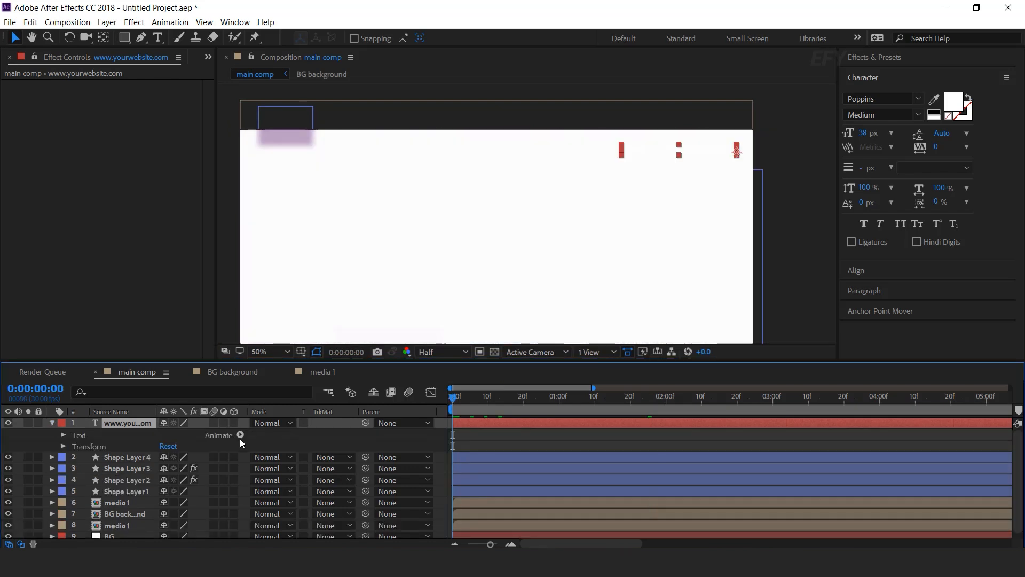
click(240, 435)
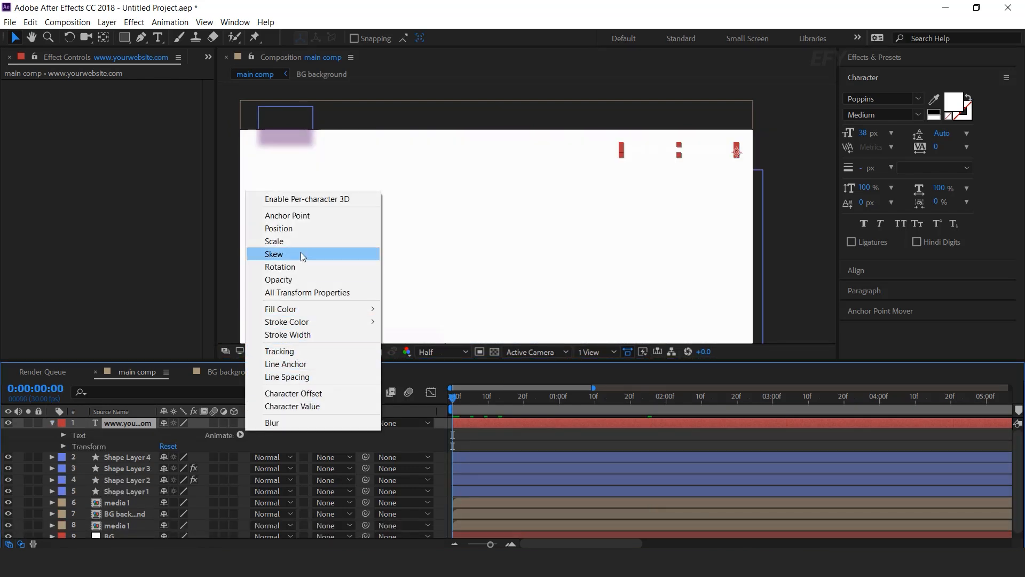
click(295, 280)
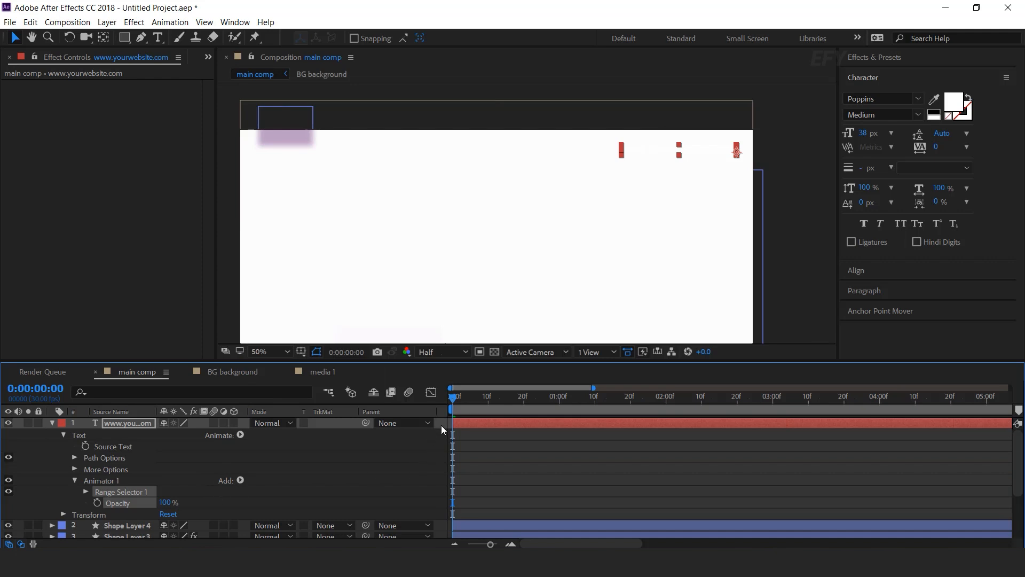
click(167, 503)
text(0)
key(Return)
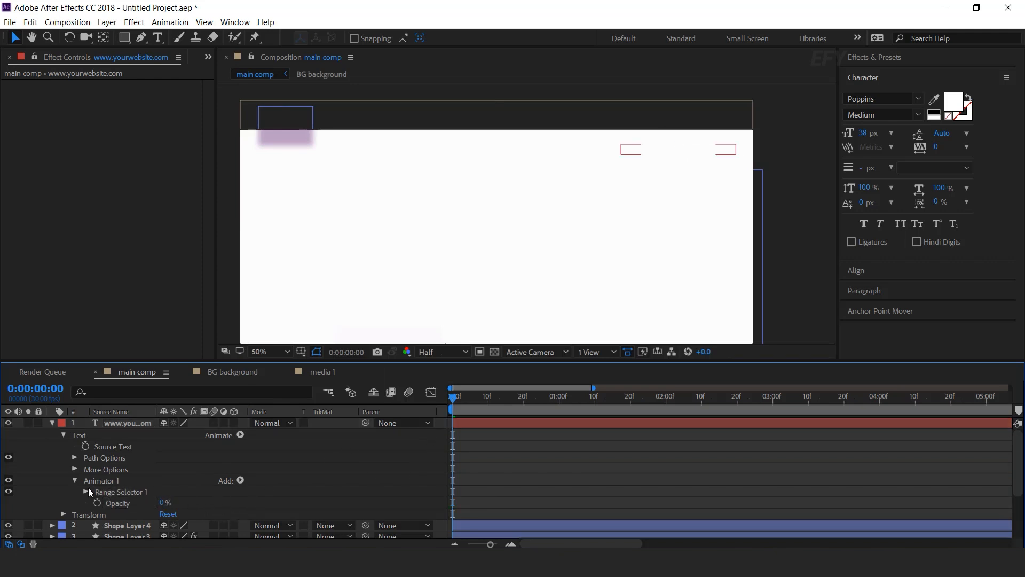
- Keyframe the text's Range Selector Start from 0% at the beginning to 100% at 0:00:01:12 and preview the reveal
click(88, 492)
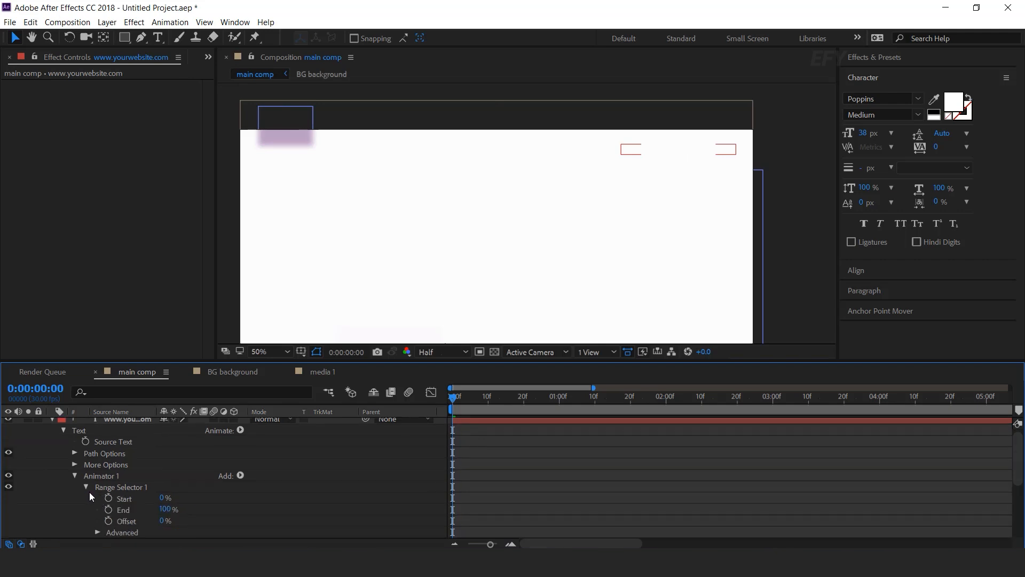
click(110, 500)
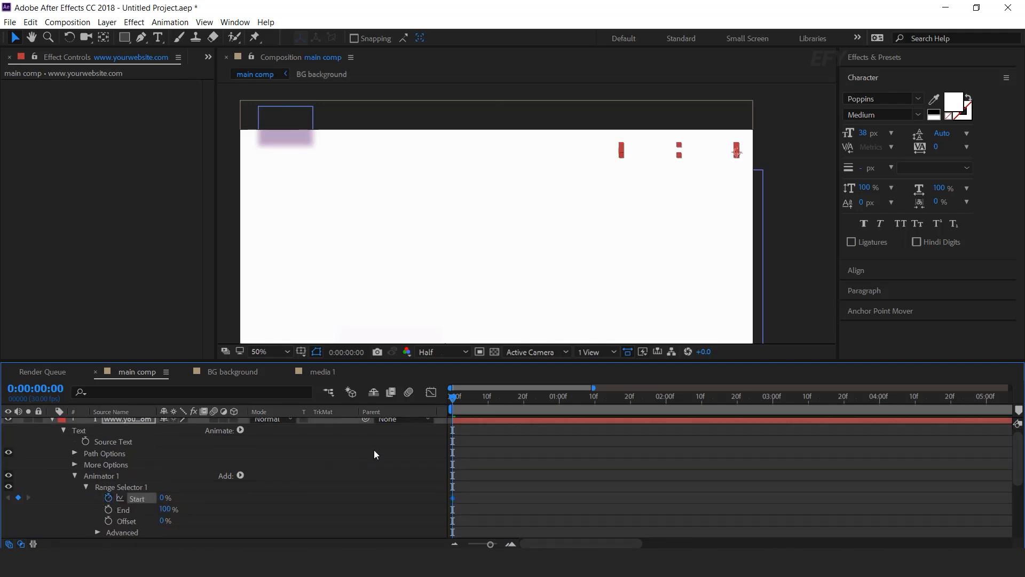
drag(465, 398, 602, 401)
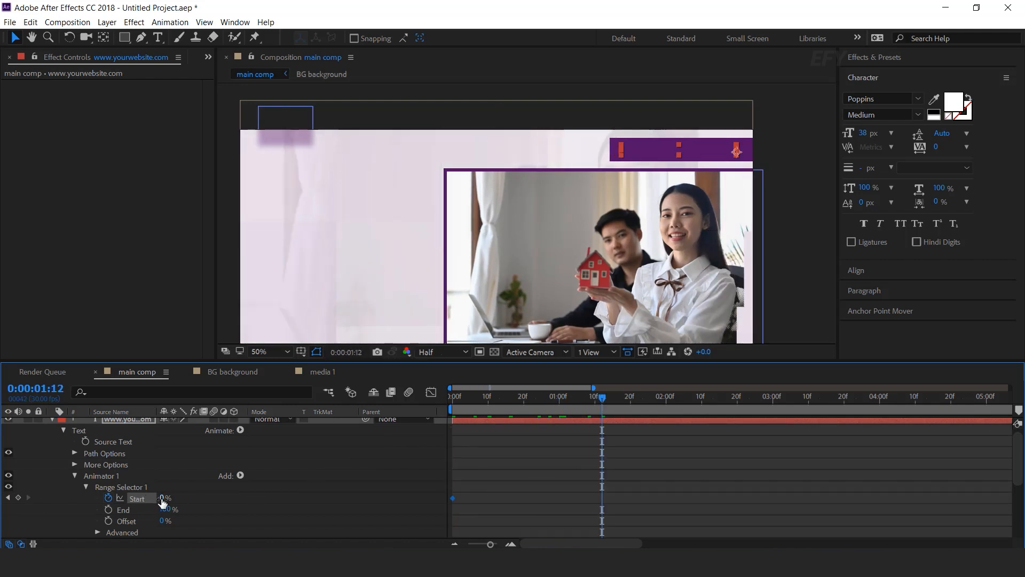
drag(230, 498, 663, 489)
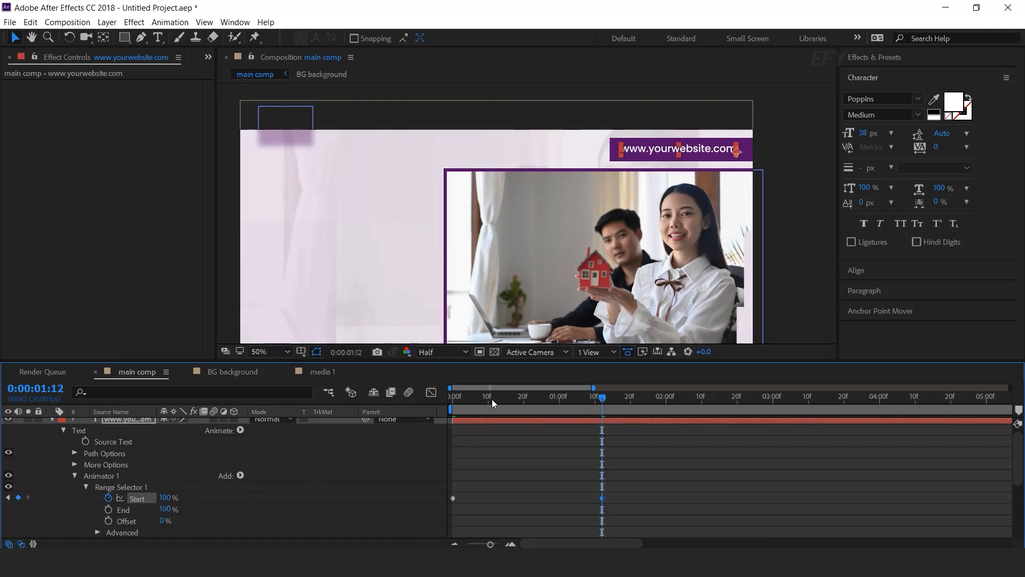
key(Home)
key(space)
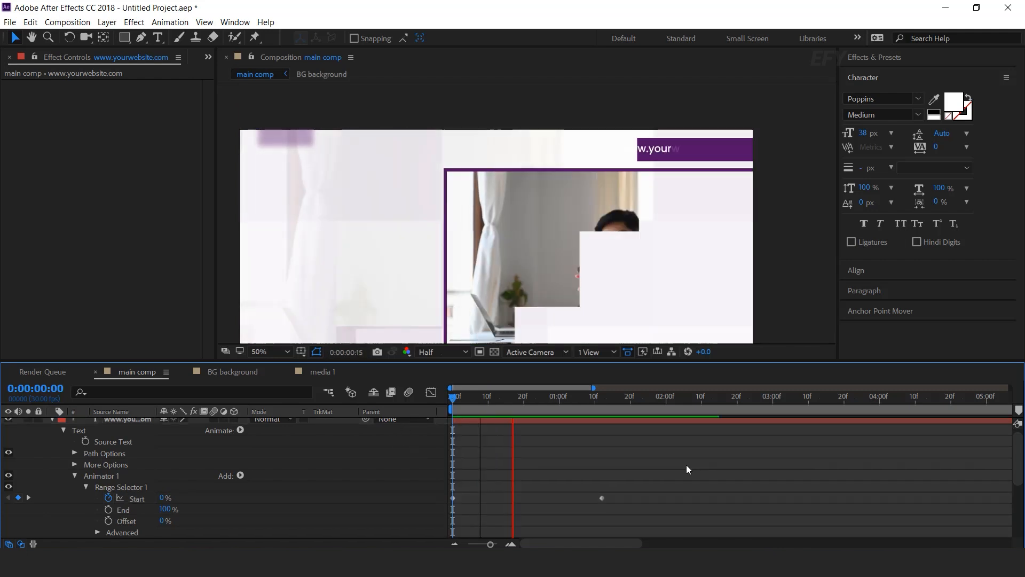
click(63, 422)
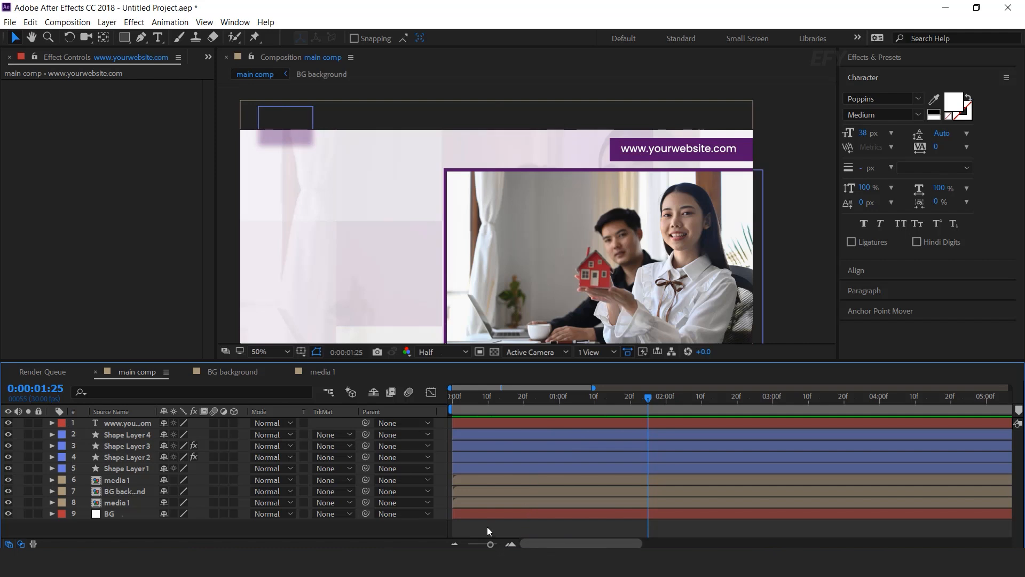
- Shift the website text layer to start at about one second and preview its timing against the bar animation
drag(490, 423, 525, 423)
click(450, 400)
key(space)
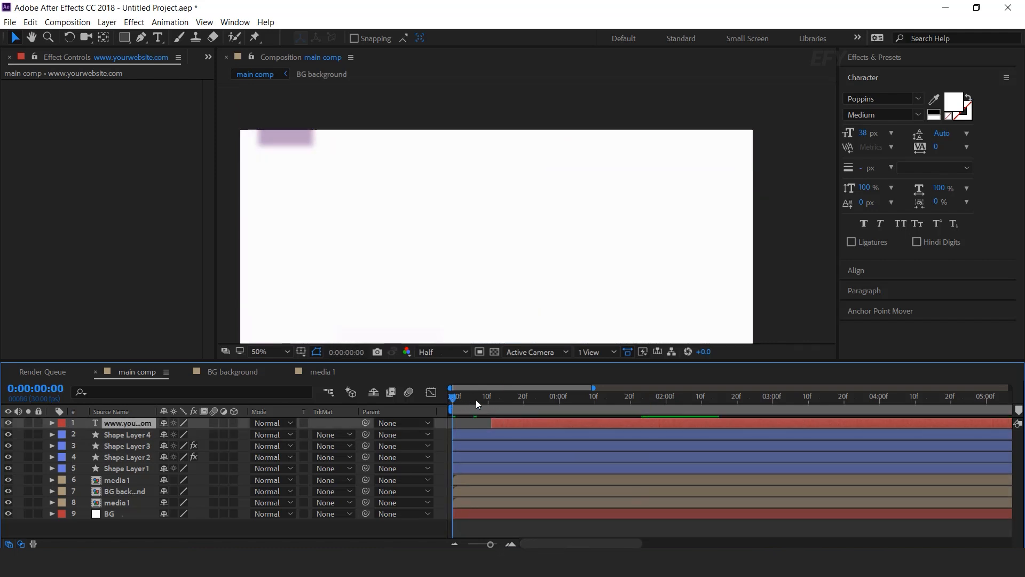
drag(490, 400, 665, 421)
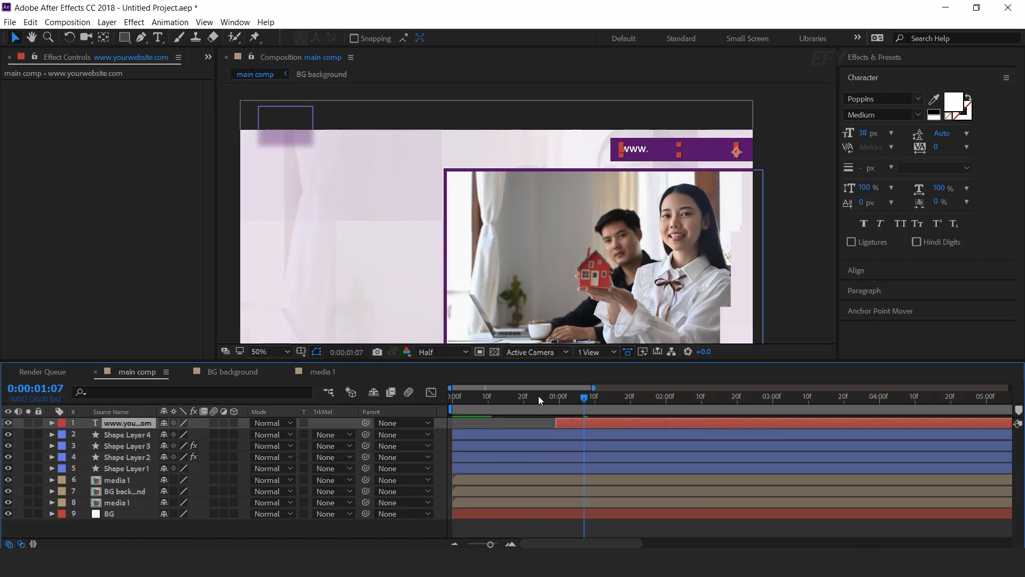
key(space)
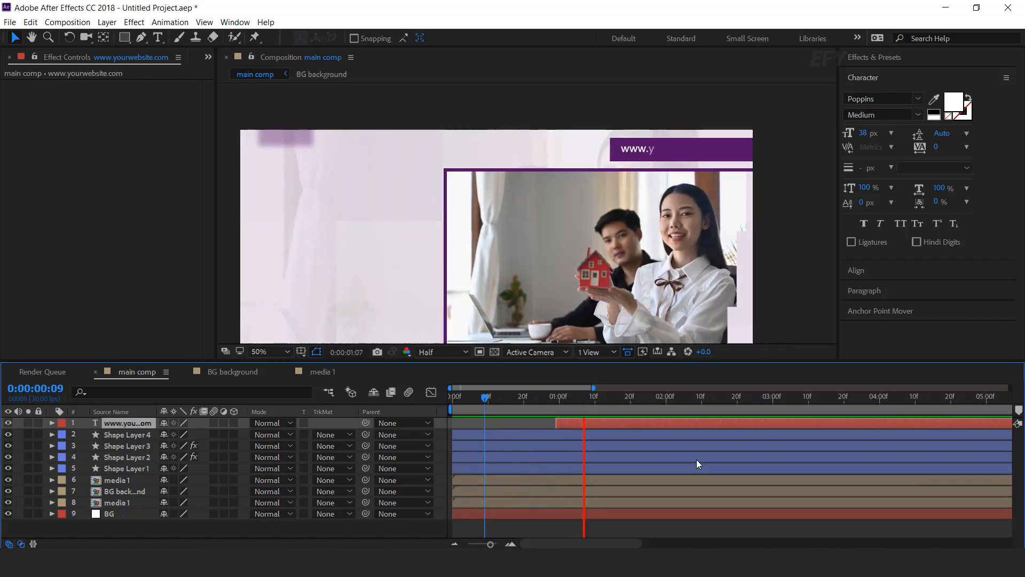
key(space)
- Draw a wide purple bar below the photo along the composition's bottom edge, ending at its right edge
scroll(636, 458, down, 3)
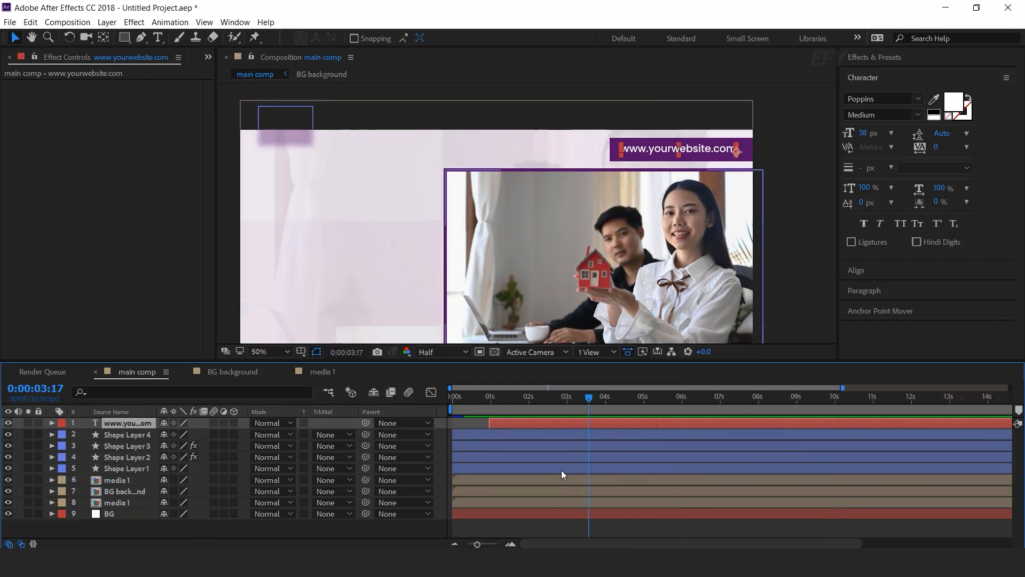
scroll(562, 471, down, 1)
click(431, 533)
scroll(738, 188, down, 2)
drag(613, 306, 652, 259)
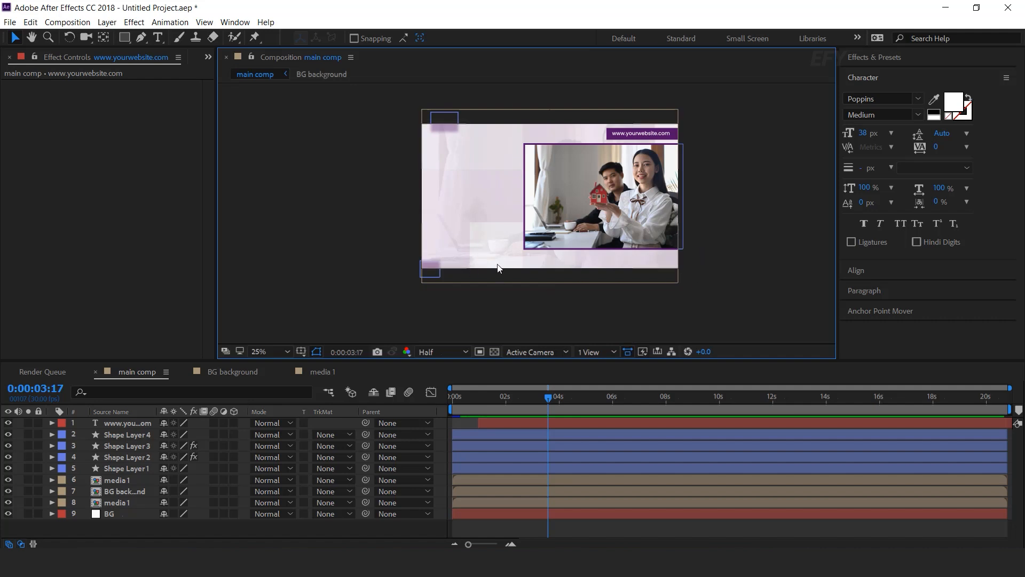
click(124, 38)
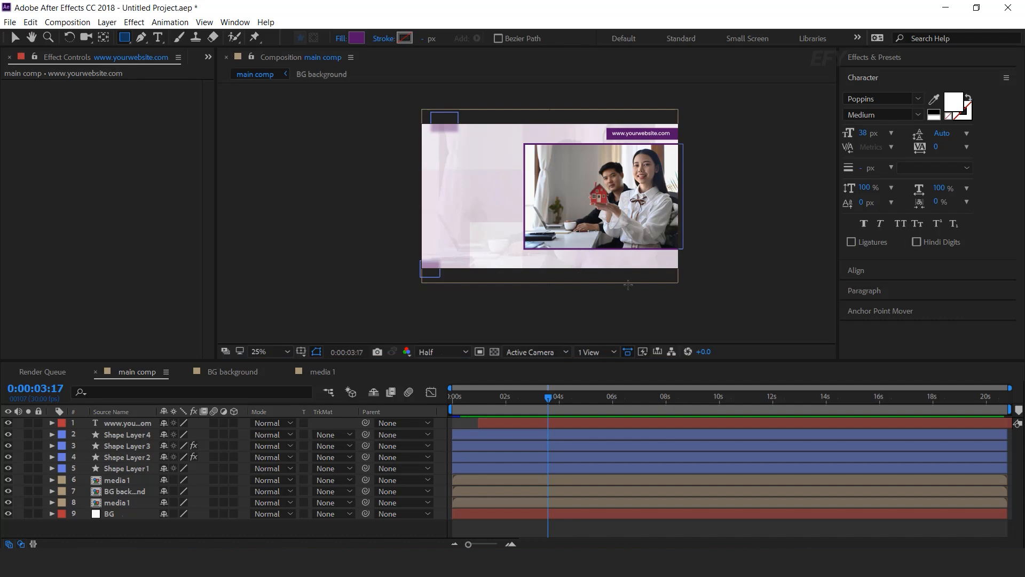
scroll(628, 284, up, 2)
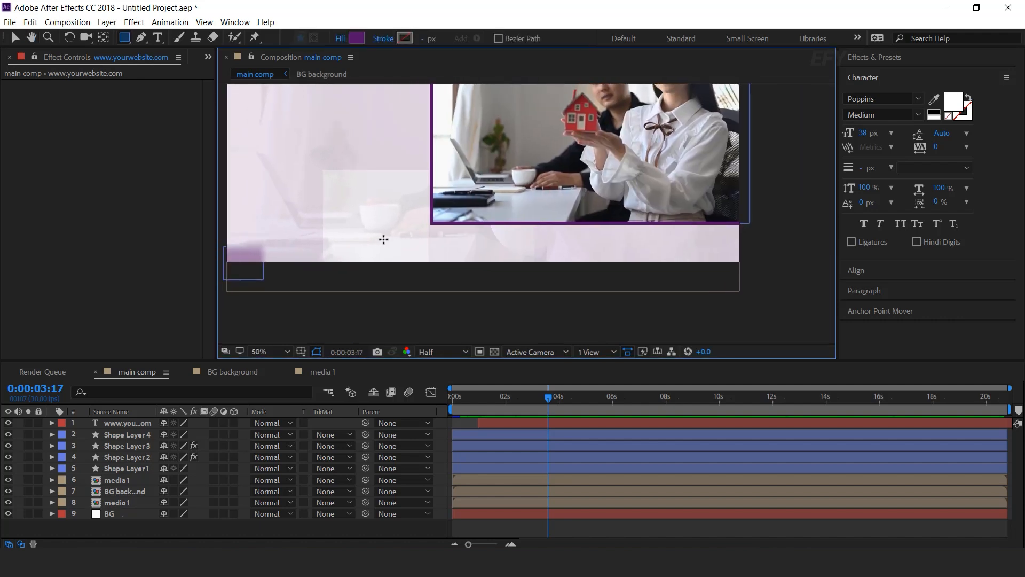
drag(359, 239, 740, 263)
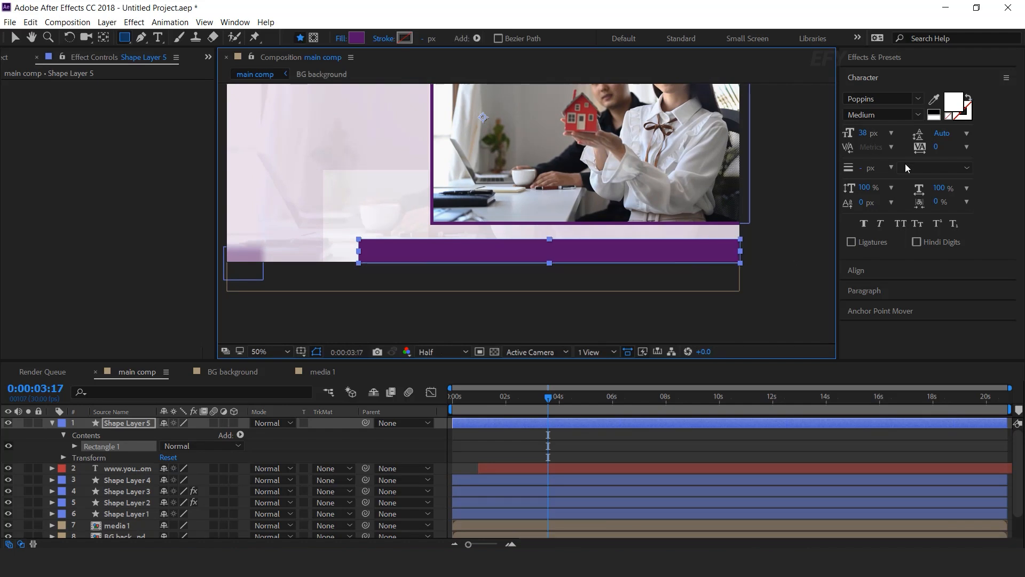
- Set the bottom bar's anchor point to its right-middle
click(881, 311)
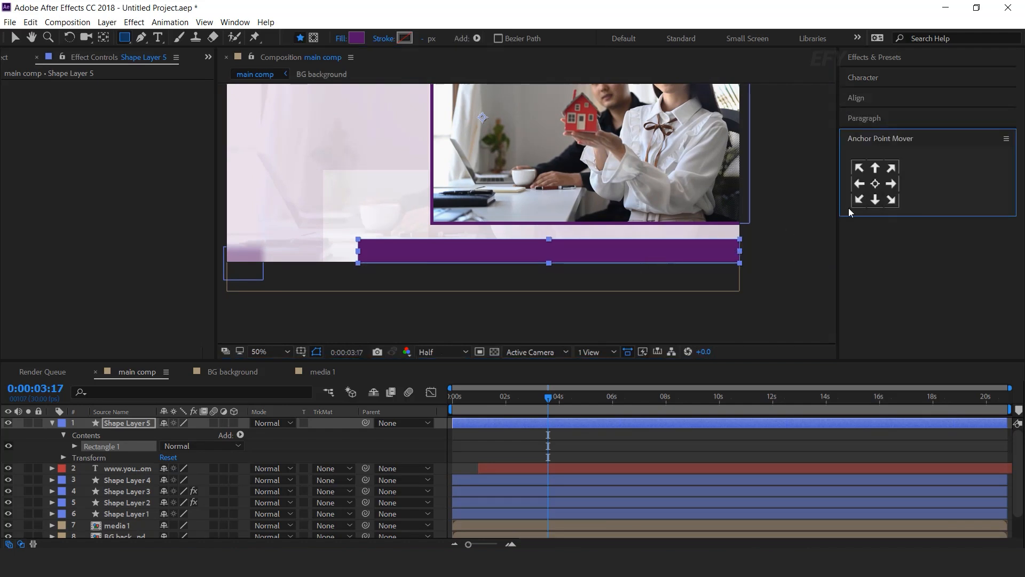
click(891, 183)
click(743, 252)
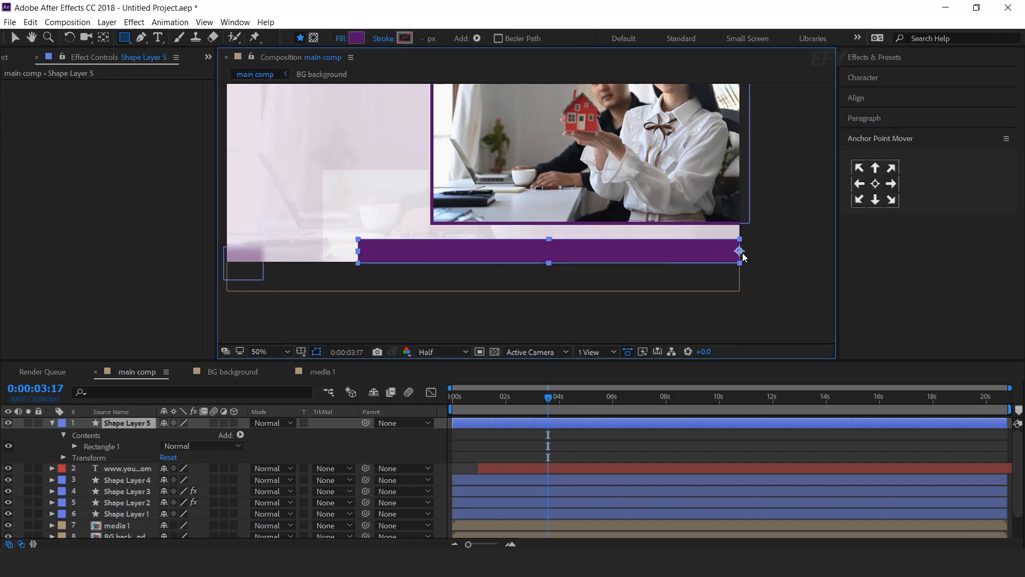
- Add a Scale keyframe at 100% to Shape Layer 5 at 0:00:02:00
key(v)
key(s)
key(=)
drag(464, 404, 559, 402)
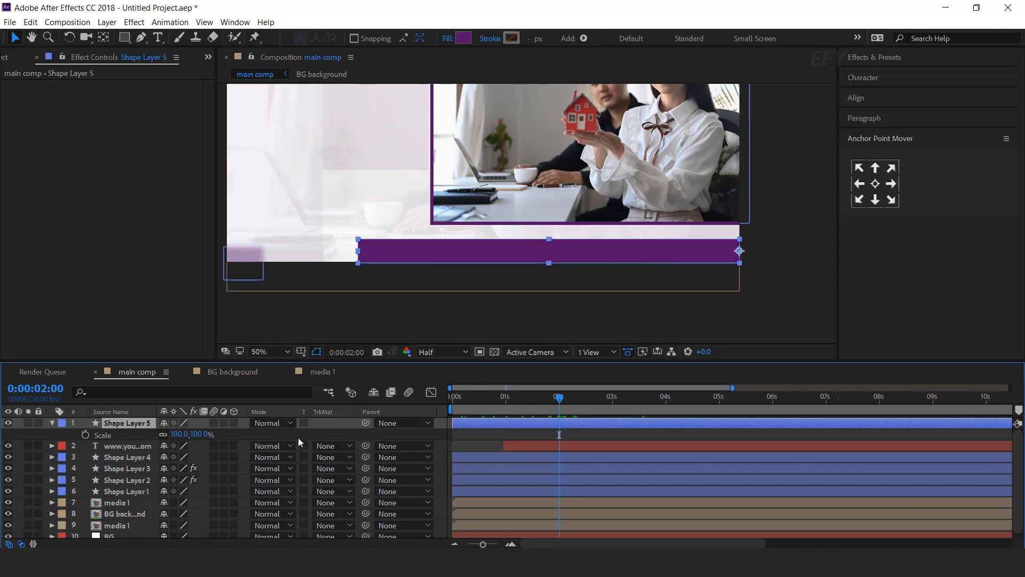
click(86, 434)
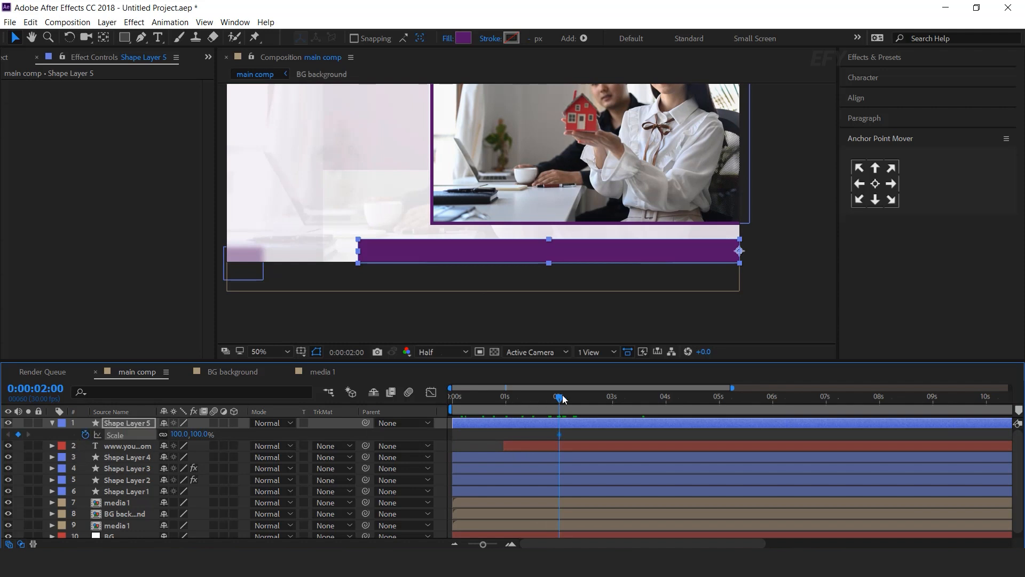
- Add a Scale keyframe of 0% width and 100% height to the bottom bar at 0:00:00:00
key(Home)
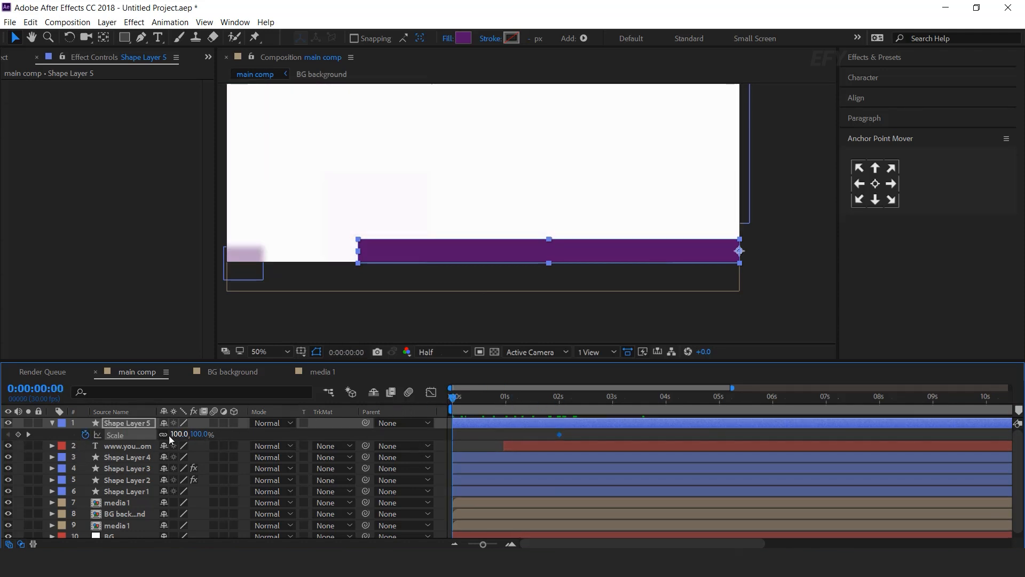
drag(178, 435, 176, 434)
click(177, 435)
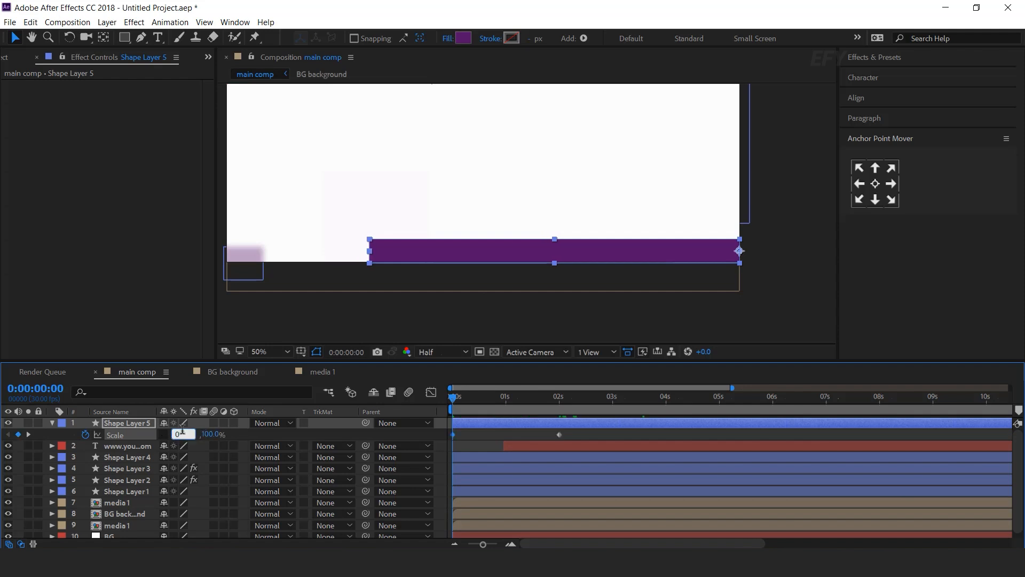
text(0)
key(Return)
- Apply Easy Ease to both Scale keyframes of the bottom bar, reshape their graph curve for a faster start, and preview the animation
drag(576, 435, 462, 441)
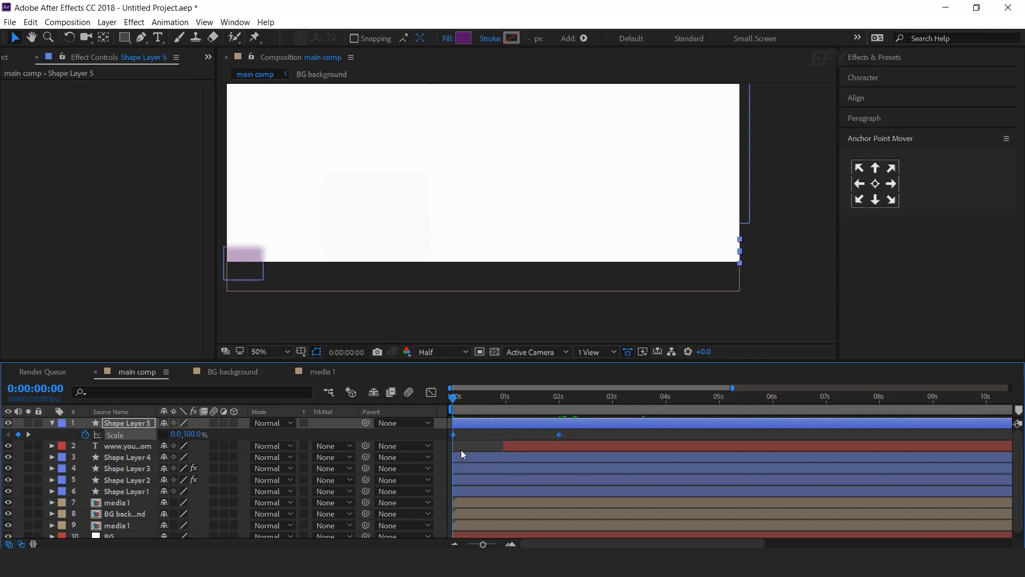
right_click(558, 434)
mouse_move(593, 426)
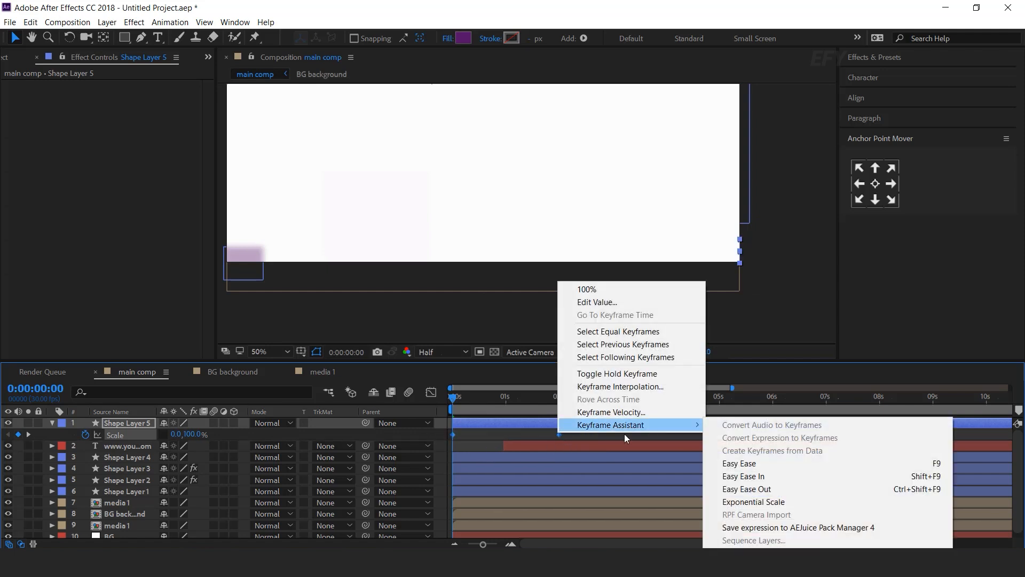
click(730, 464)
click(431, 393)
drag(615, 472, 467, 512)
click(431, 392)
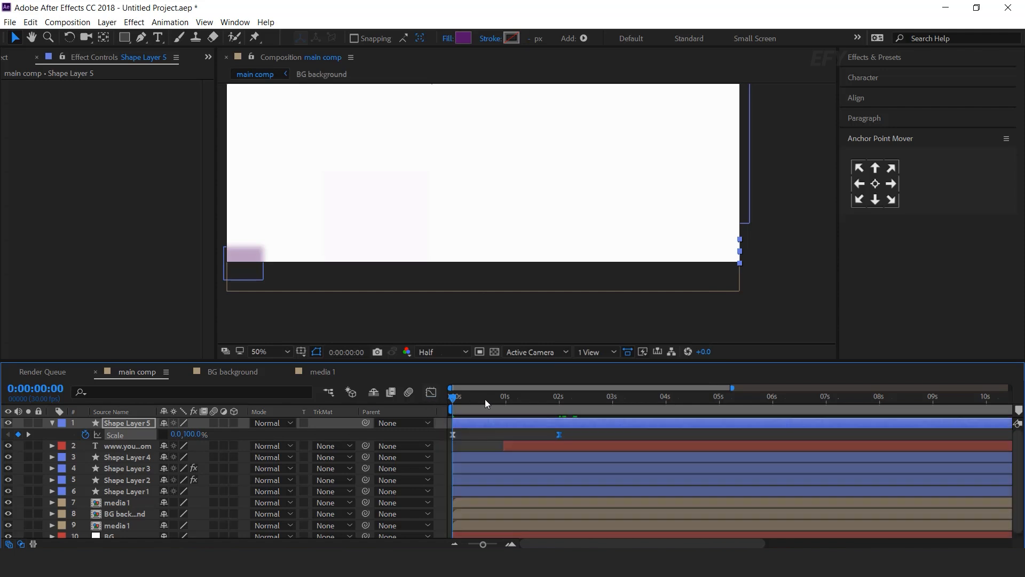
key(space)
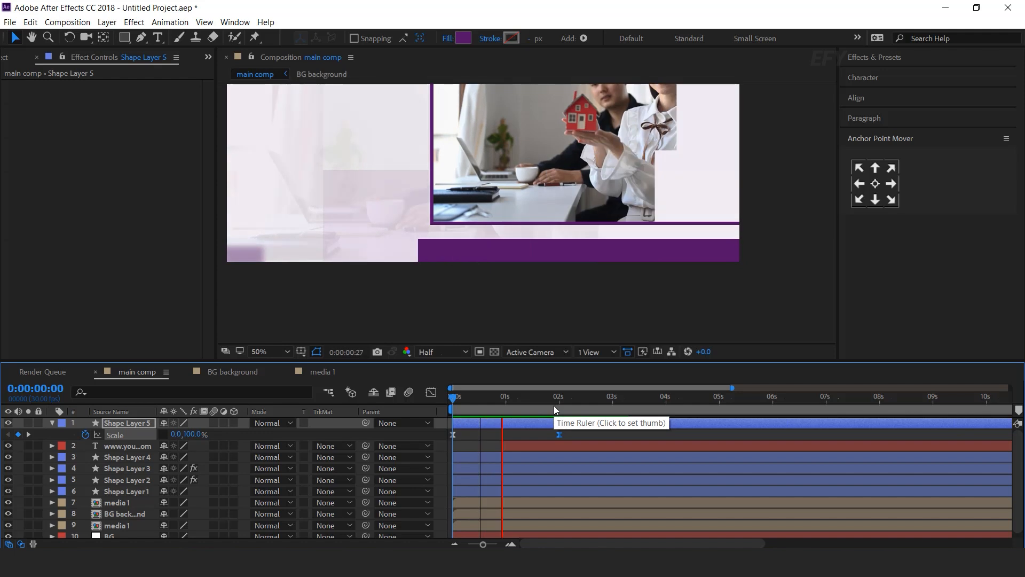
click(564, 405)
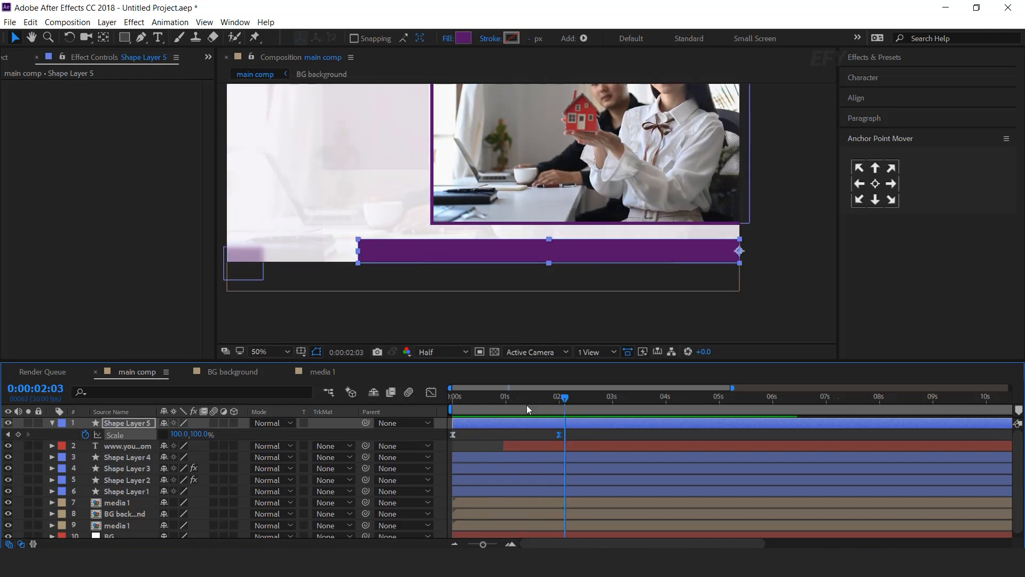
- Duplicate the bottom bar layer and shift the copy horizontally to begin near the middle of the original bar
click(51, 424)
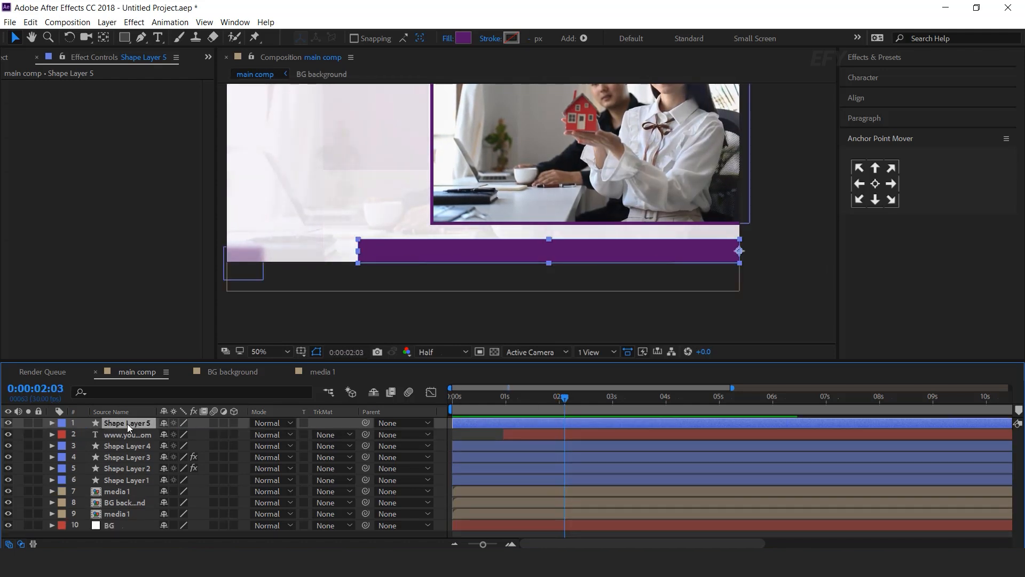
key(ctrl+d)
drag(431, 255, 616, 258)
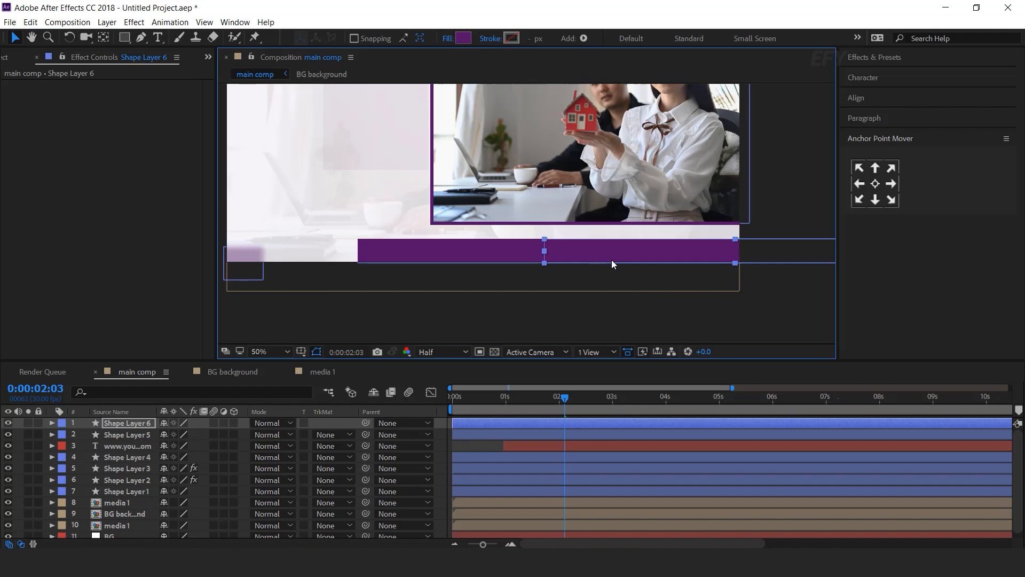
- Set the duplicated bar's fill to the brighter purple 8F10B3
click(462, 38)
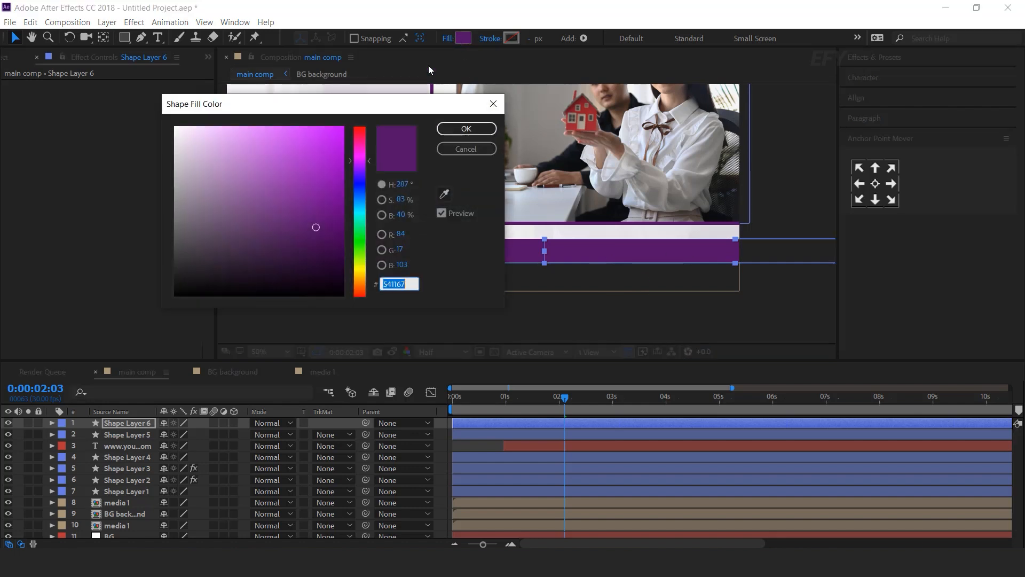
mouse_move(316, 226)
mouse_down()
mouse_move(331, 200)
mouse_move(329, 177)
mouse_up()
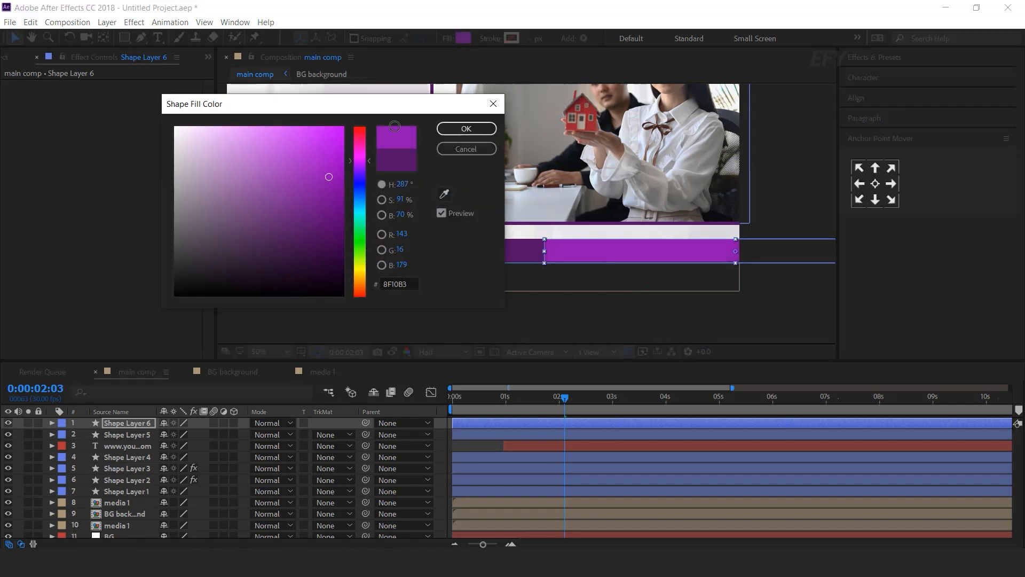
click(466, 129)
- Delay the brighter bar's layer to start at about 0:00:00:11 and preview it against the dark bar's animation
drag(554, 395, 441, 405)
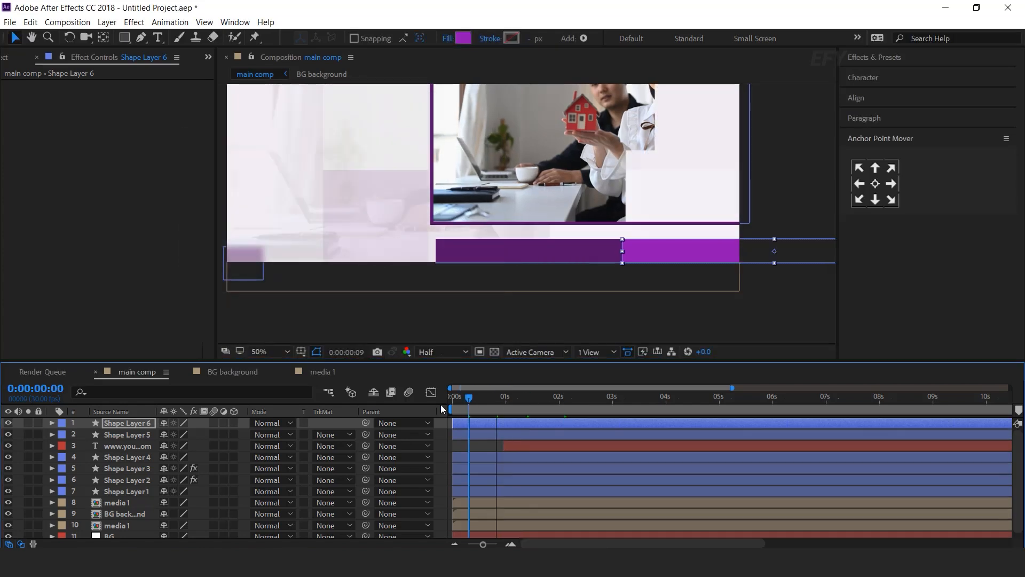
drag(497, 423, 537, 424)
key(space)
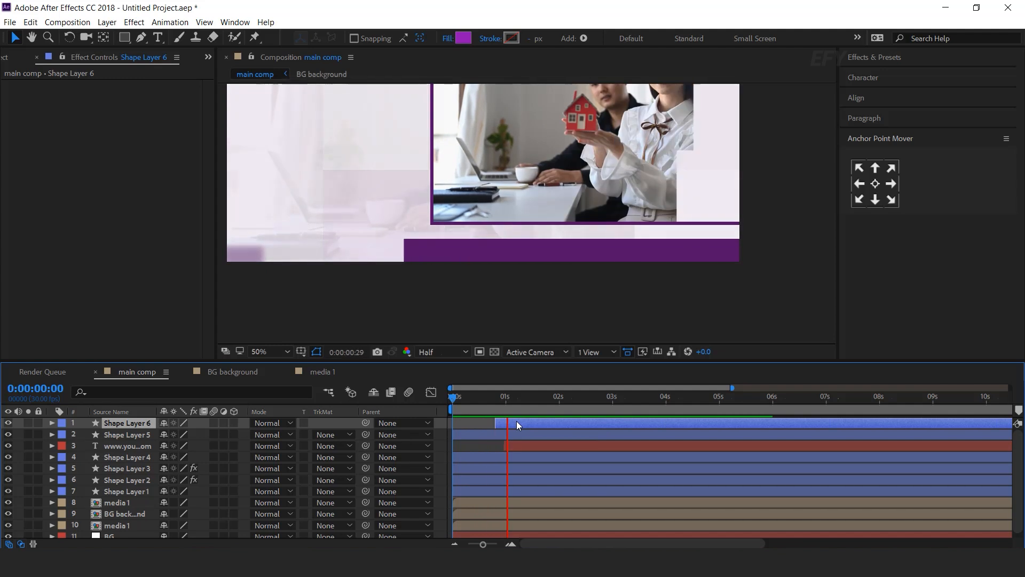
click(475, 397)
click(512, 544)
drag(495, 398, 429, 399)
key(space)
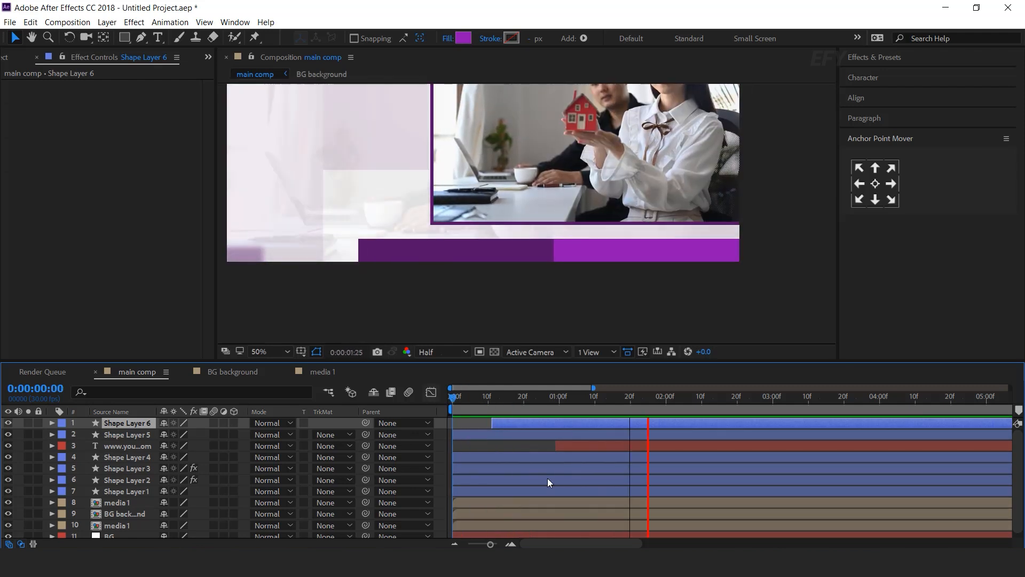
drag(596, 396, 769, 398)
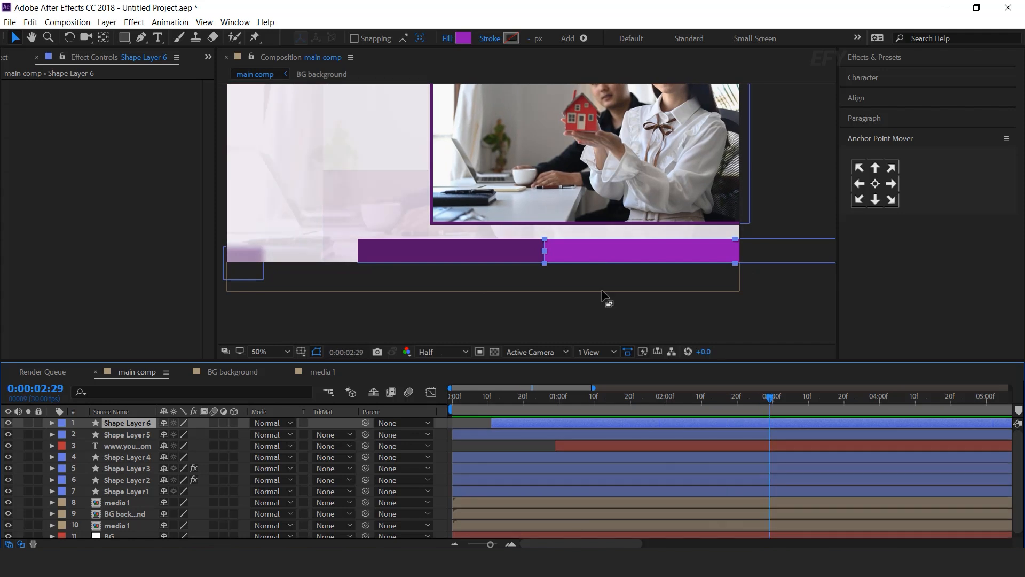
click(488, 313)
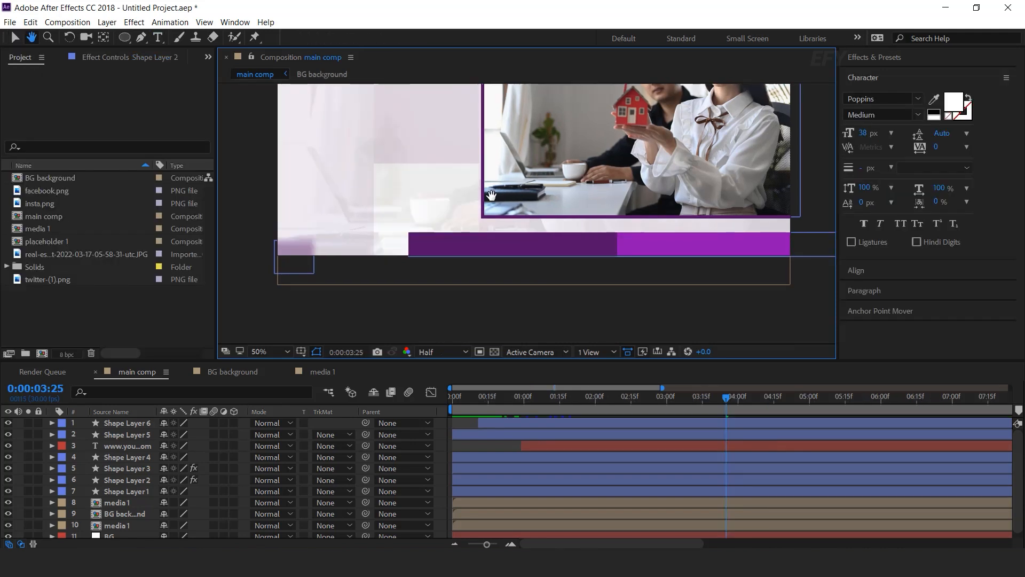
- Add a white "more info:" text line with the contact e-mail and place it on the dark purple bottom bar
key(ctrl+t)
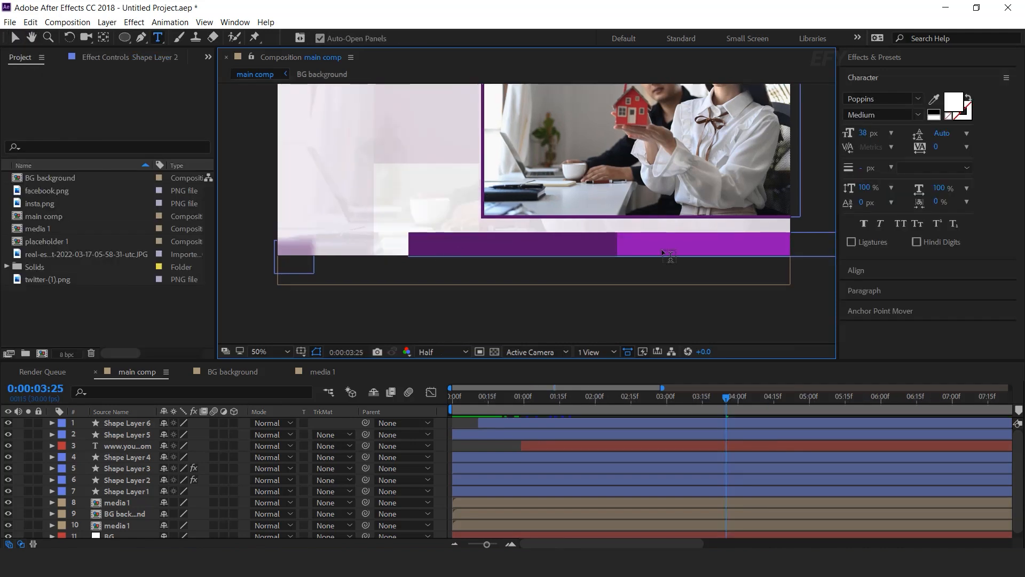
click(443, 251)
key(ctrl+v)
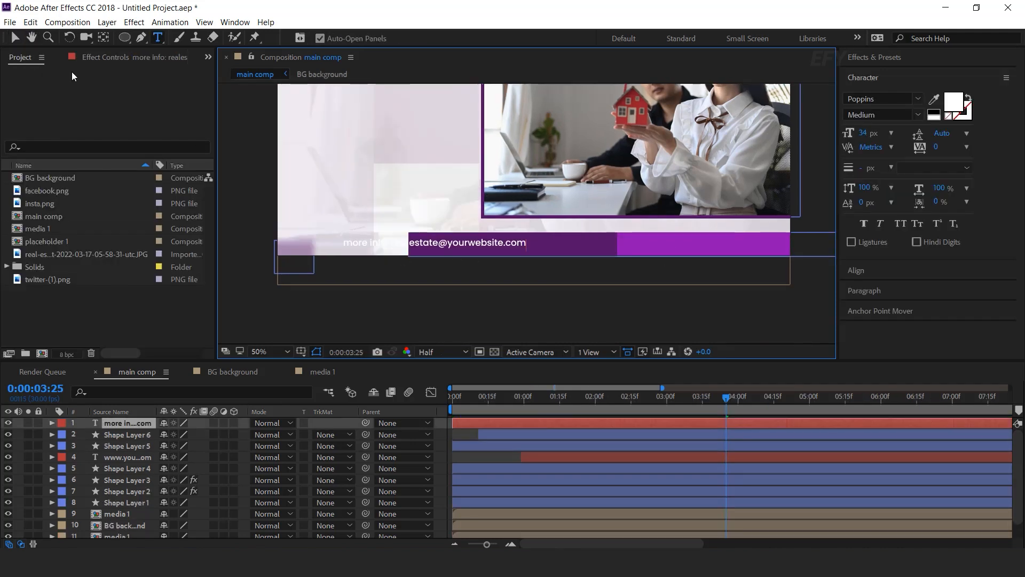
click(15, 39)
drag(494, 244, 574, 249)
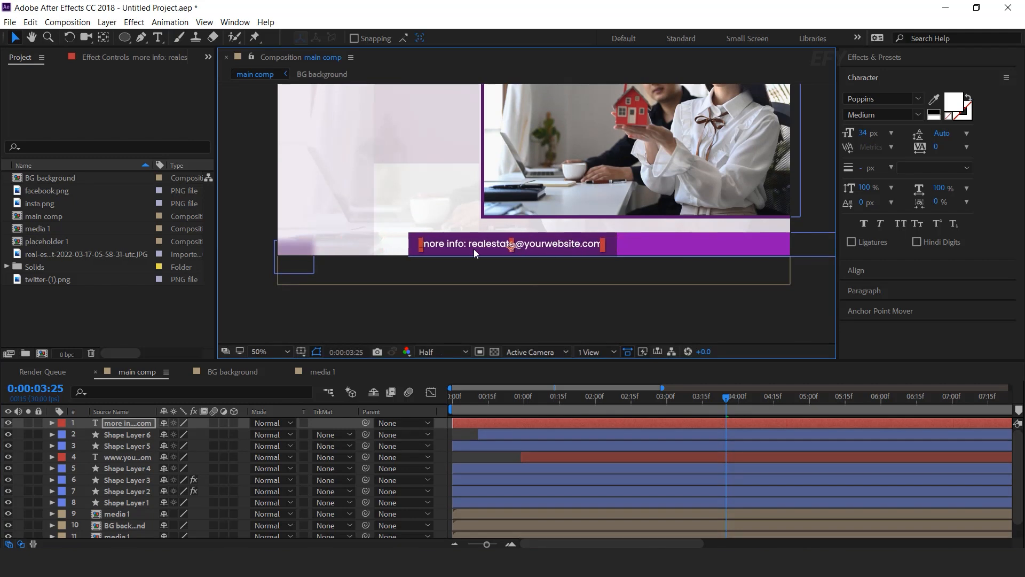
- Add an Opacity text animator to the "more info" layer and set its opacity to 0%
click(51, 422)
click(244, 434)
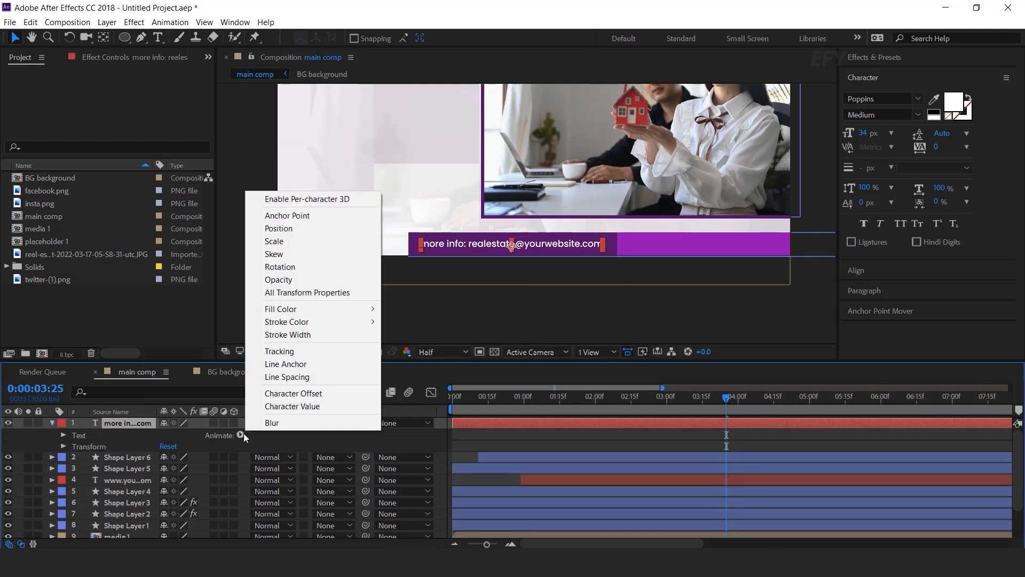
click(294, 282)
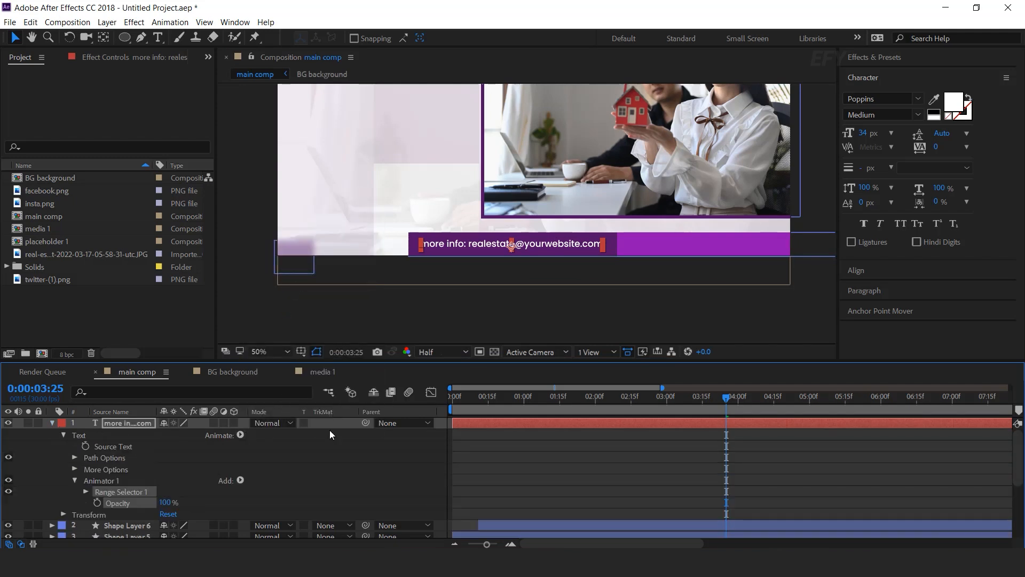
click(204, 497)
drag(584, 398, 447, 400)
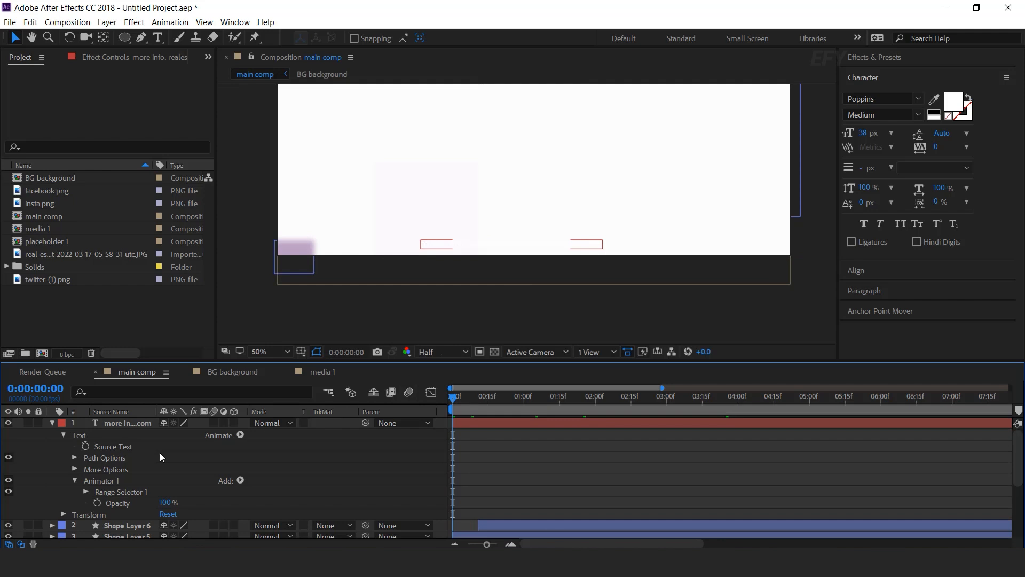
click(86, 491)
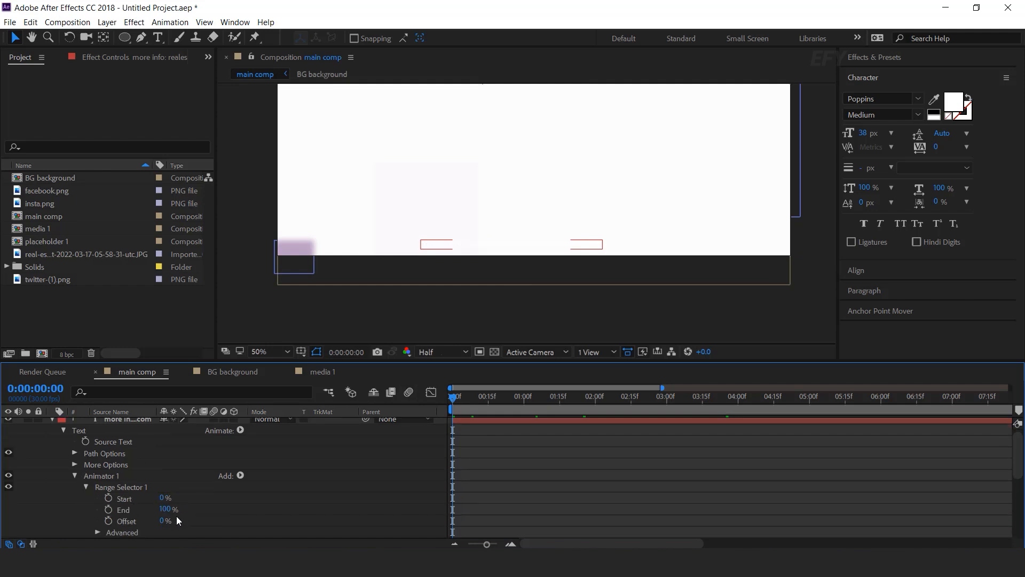
scroll(178, 507, down, 3)
text(00)
key(Return)
scroll(196, 482, up, 3)
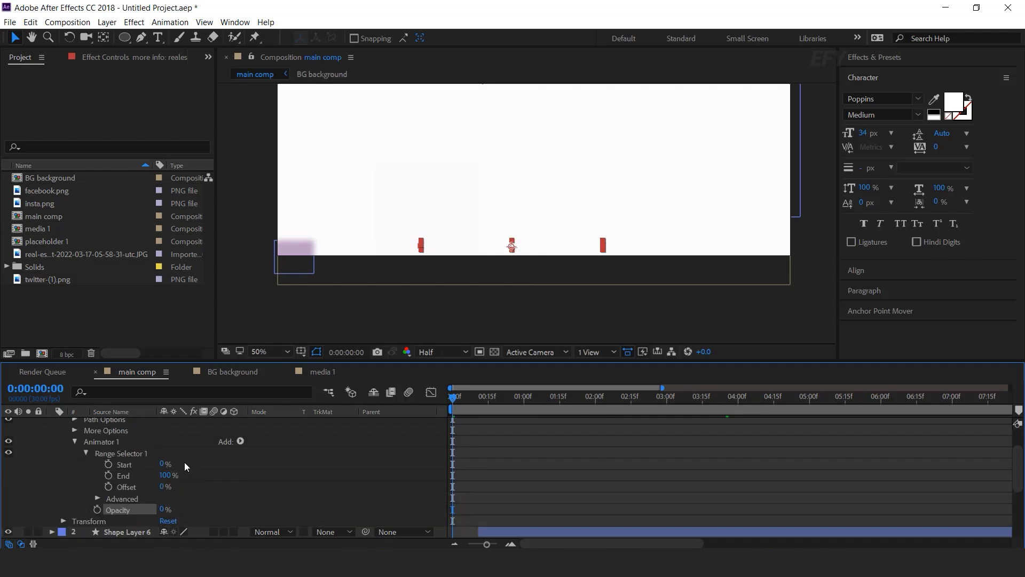
- Keyframe the "more info" text's Range Selector Start from 0% at 0:00:00:00 to 100% at 0:00:01:15 and preview the reveal
click(107, 464)
drag(473, 398, 559, 398)
click(184, 466)
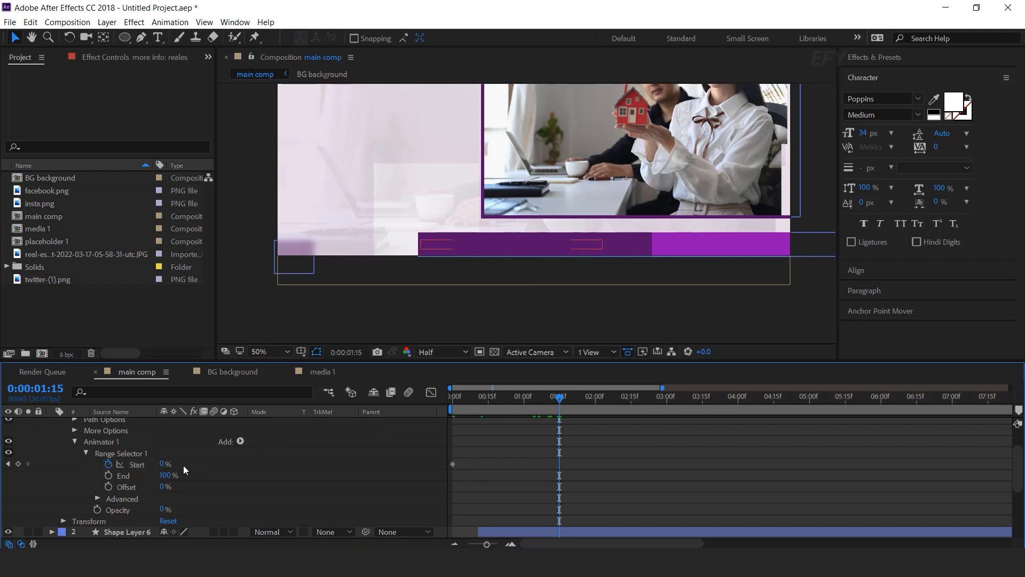
drag(165, 464, 302, 463)
click(588, 437)
drag(536, 398, 393, 412)
key(space)
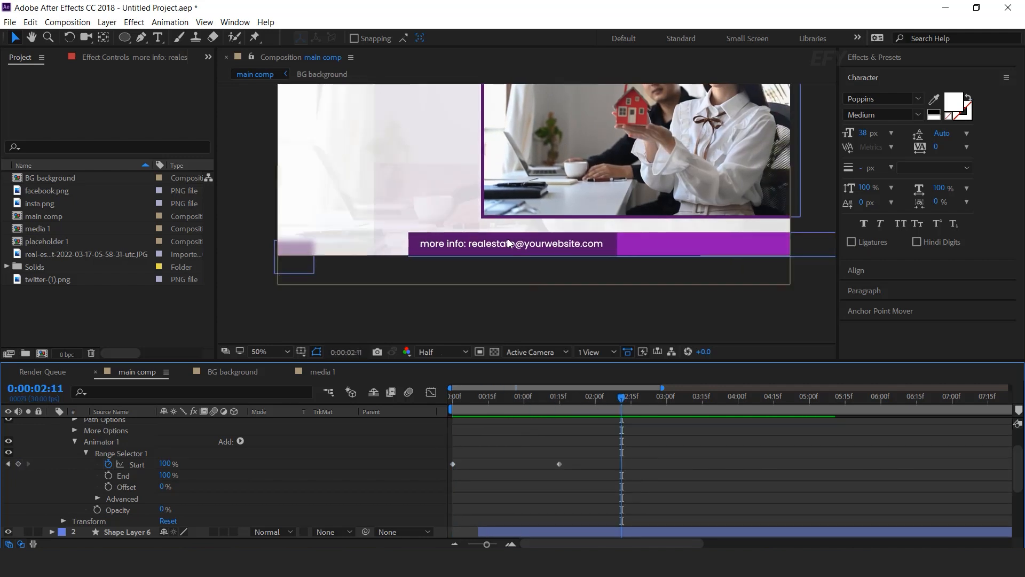
- Shift the "more info" text layer to start at about 0:00:01:20 and preview its timing against the bars
scroll(32, 459, up, 3)
click(51, 423)
drag(517, 424, 766, 424)
key(minus)
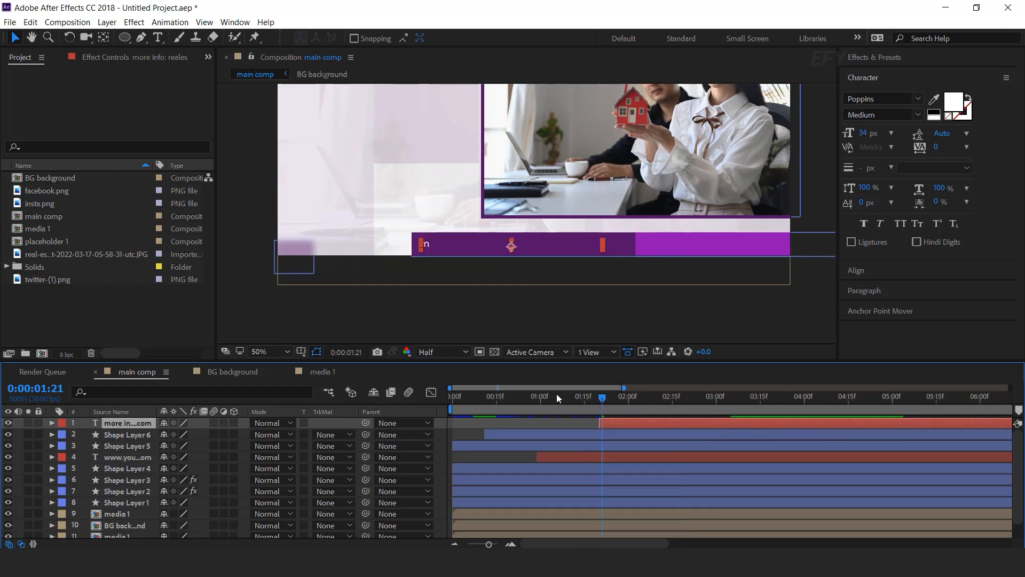
click(557, 393)
key(space)
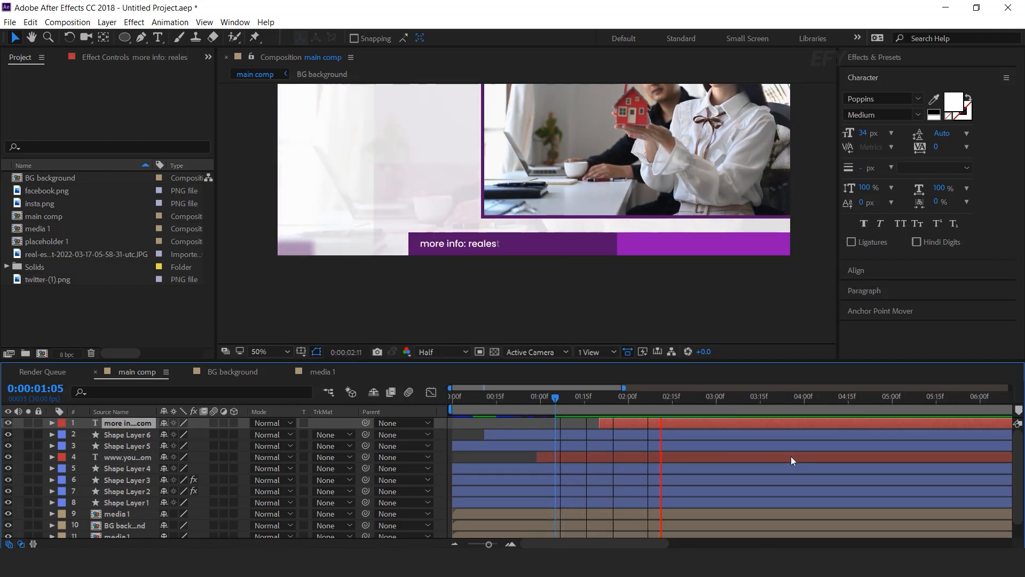
key(space)
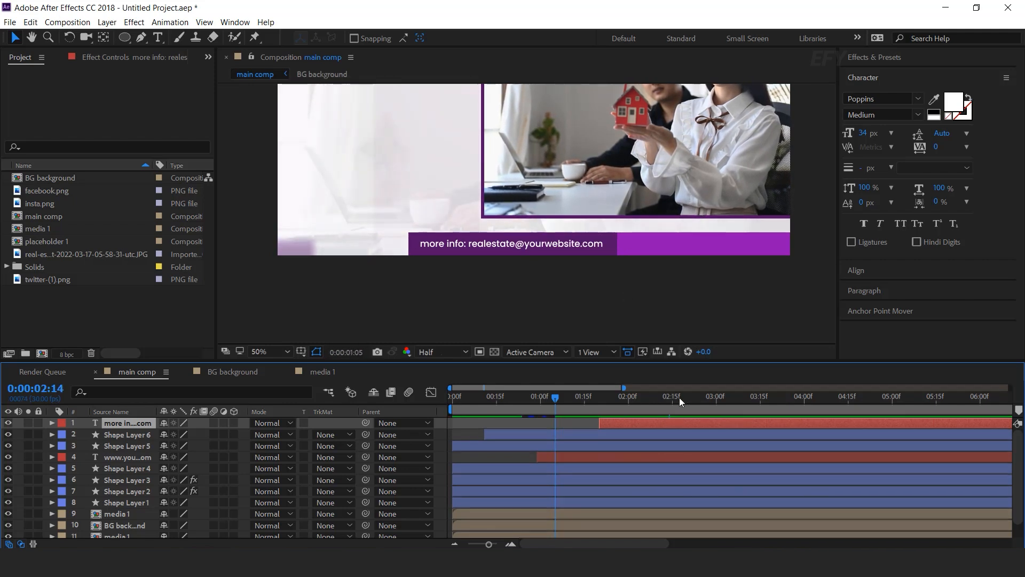
- Duplicate the "more info" text, move the copy onto the brighter purple bar, and replace its wording with "call us:" and the phone number
click(679, 398)
key(ctrl+d)
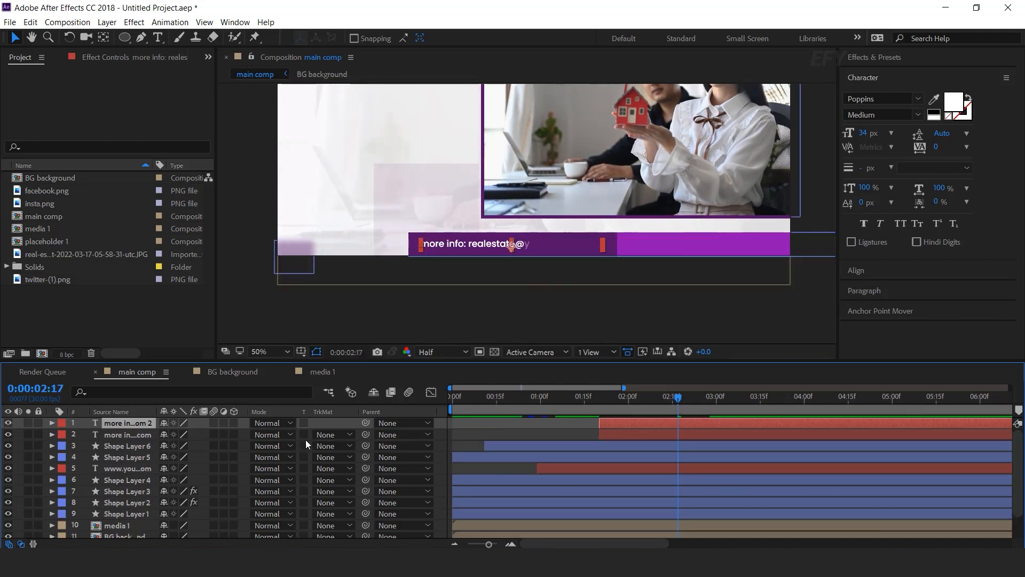
click(811, 398)
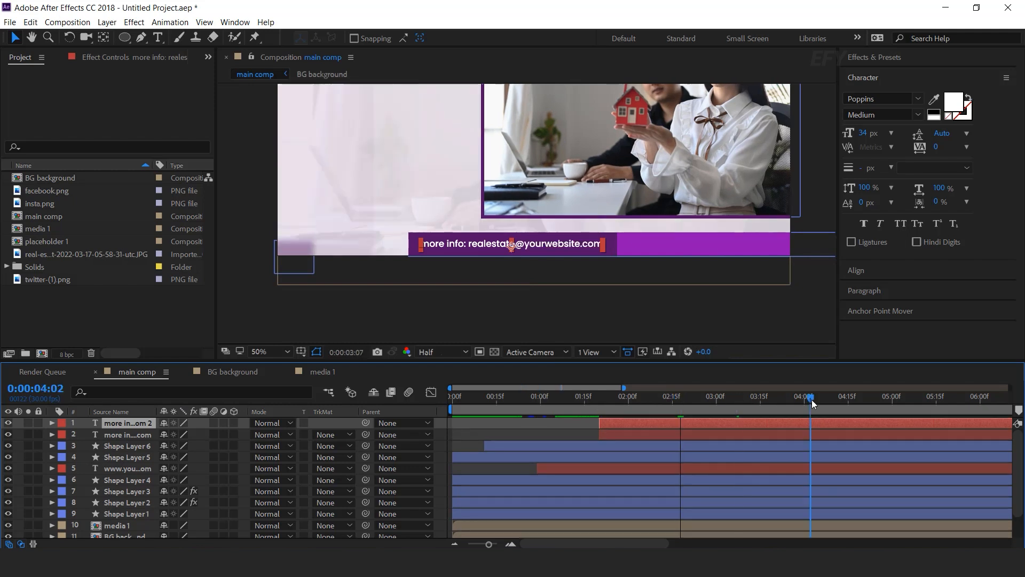
drag(532, 247, 726, 246)
key(ctrl+t)
text(c)
- Preview both contact text reveals on the bottom bars and examine the layout of the whole composition
click(576, 401)
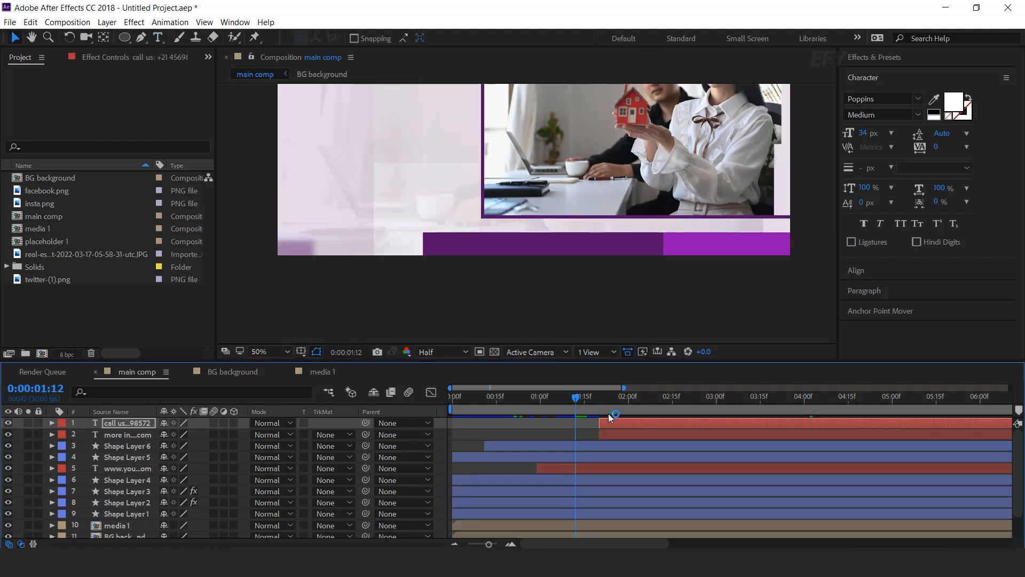
key(space)
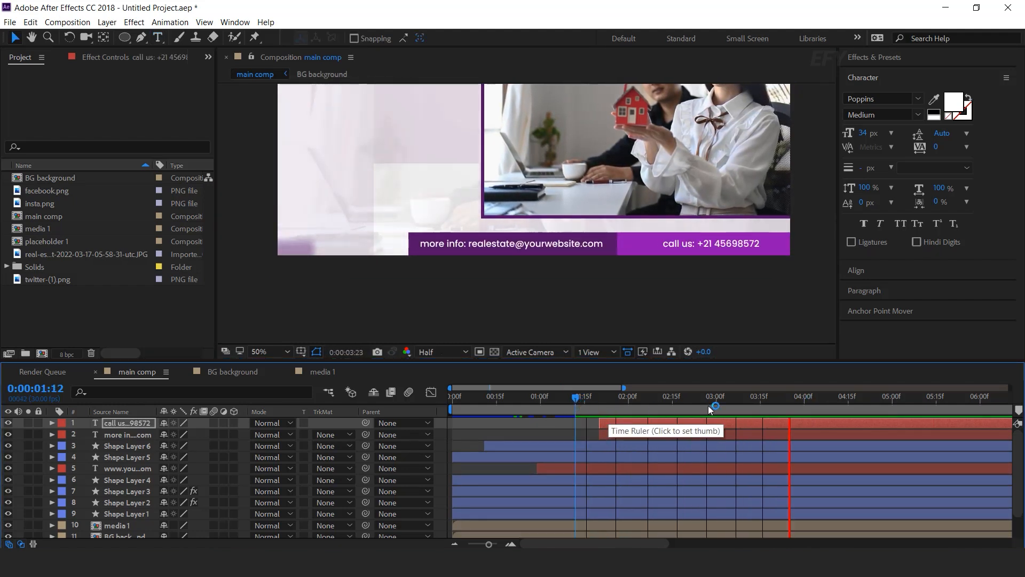
click(775, 399)
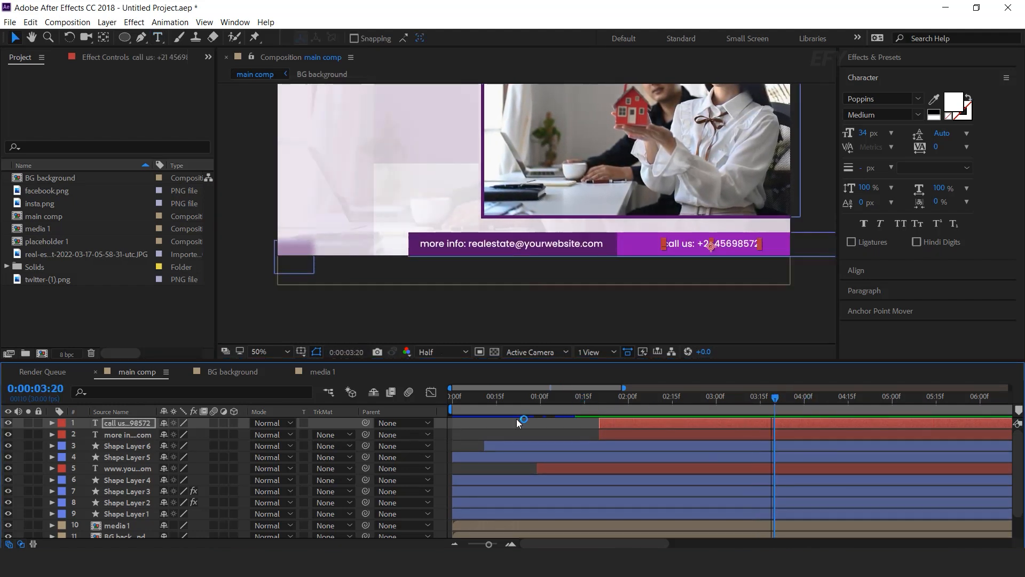
click(444, 426)
key(comma)
key(space)
drag(498, 109, 497, 177)
click(76, 320)
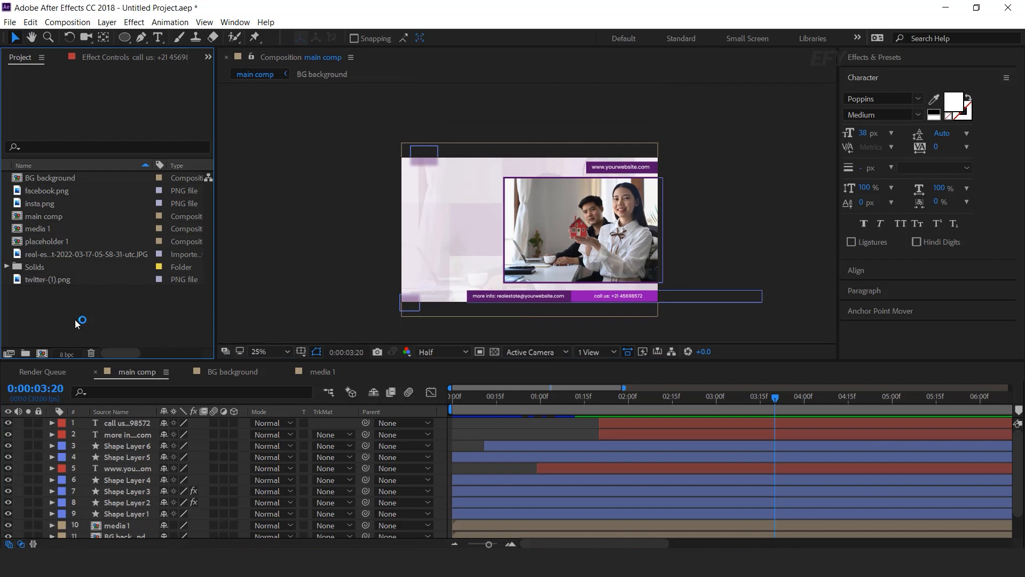
- Create a composition named "dots" sized 180 × 120 px at 30 fps
click(42, 353)
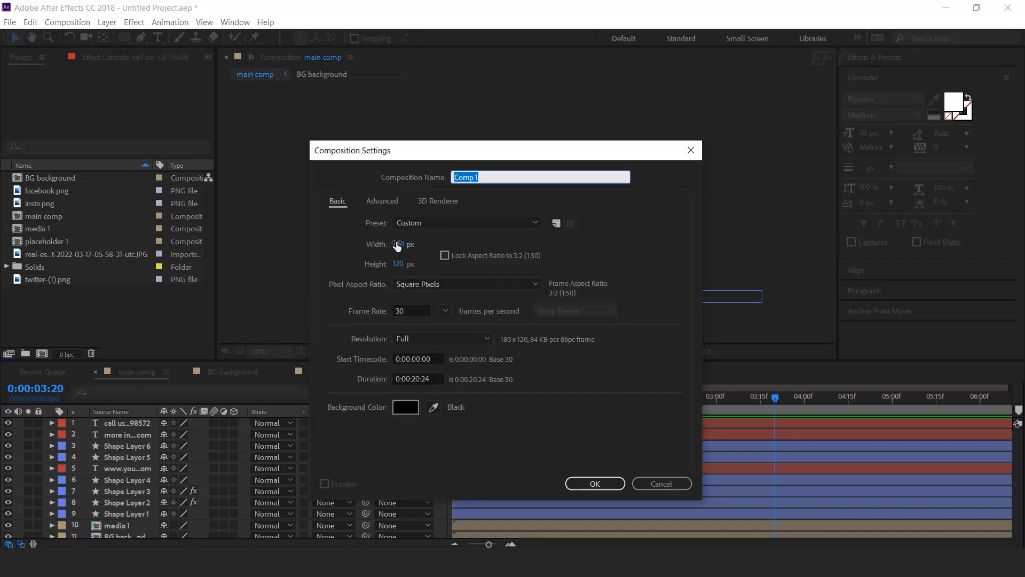
click(401, 245)
click(421, 264)
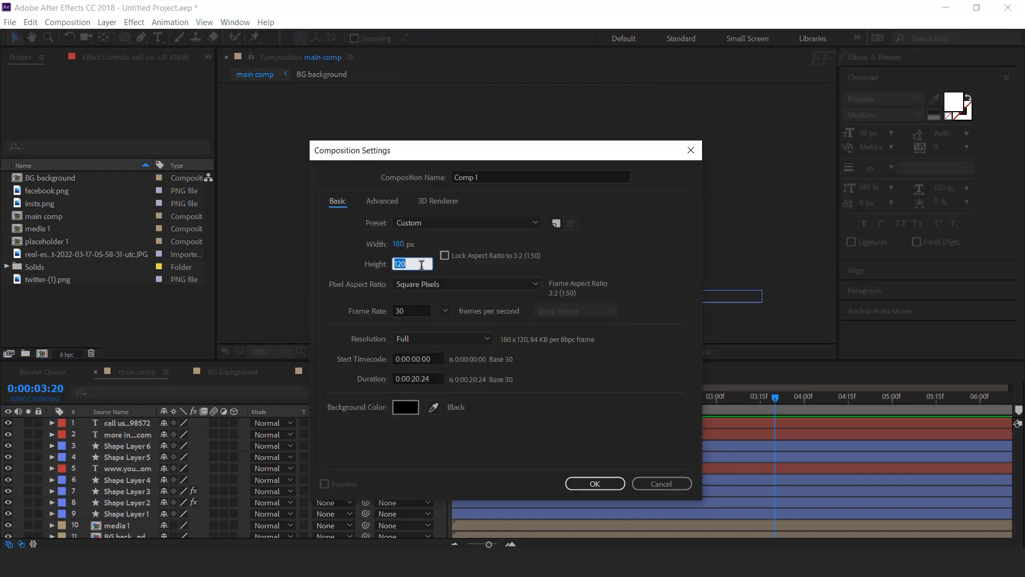
click(494, 176)
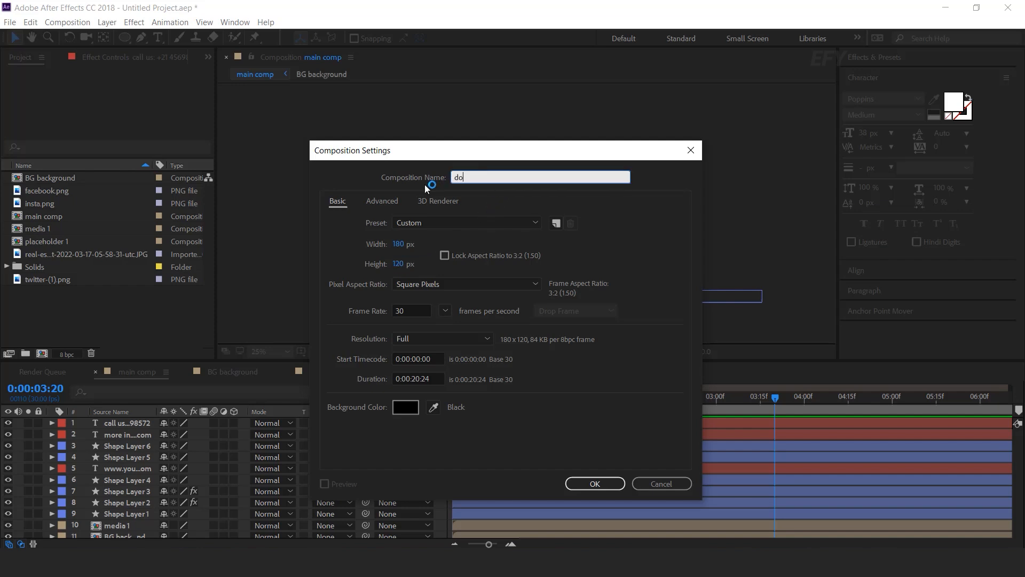
text(dots)
key(Return)
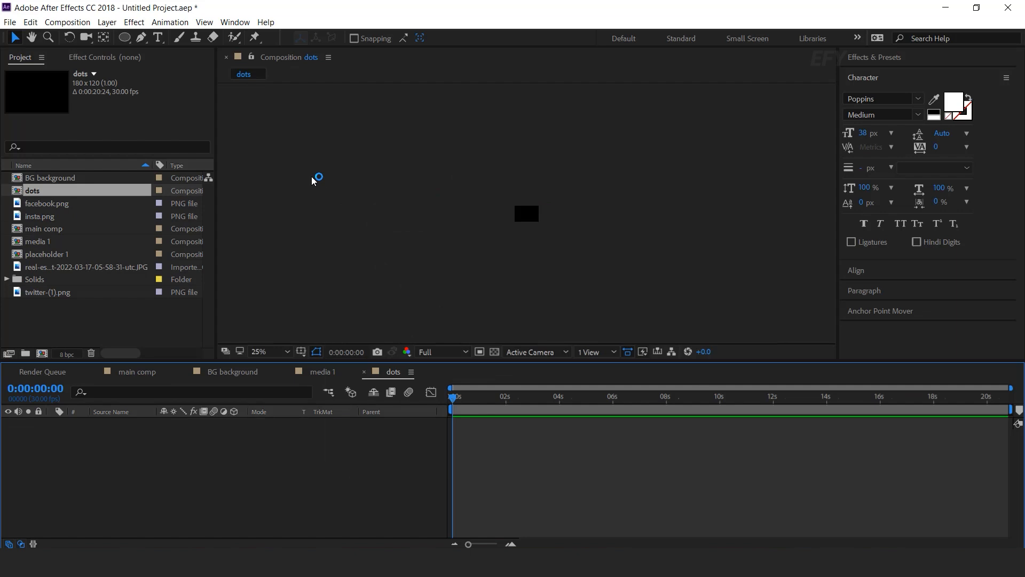
- Draw a small white circle without a stroke near the upper-left corner of the dots composition
click(127, 38)
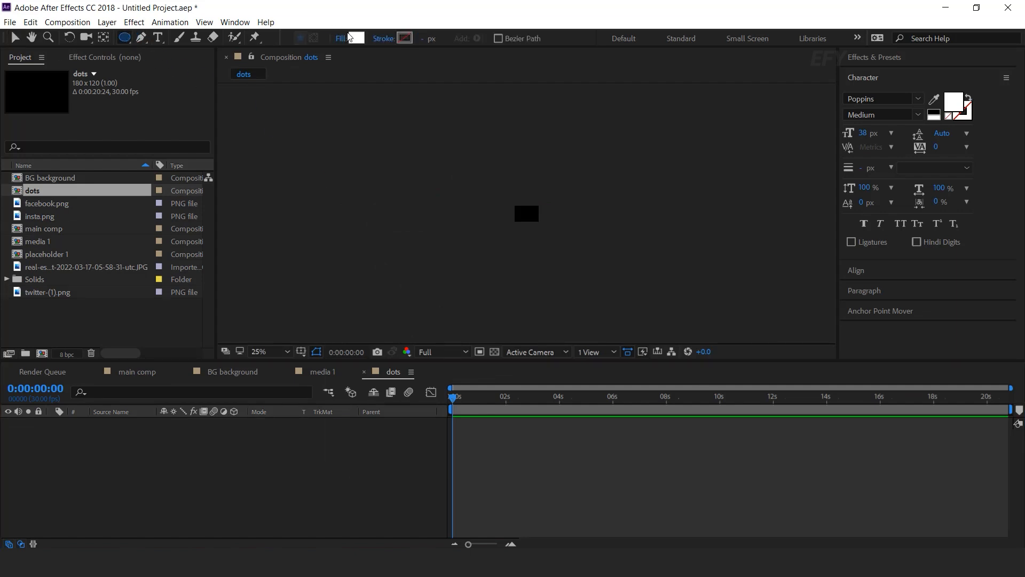
key(alt+slash)
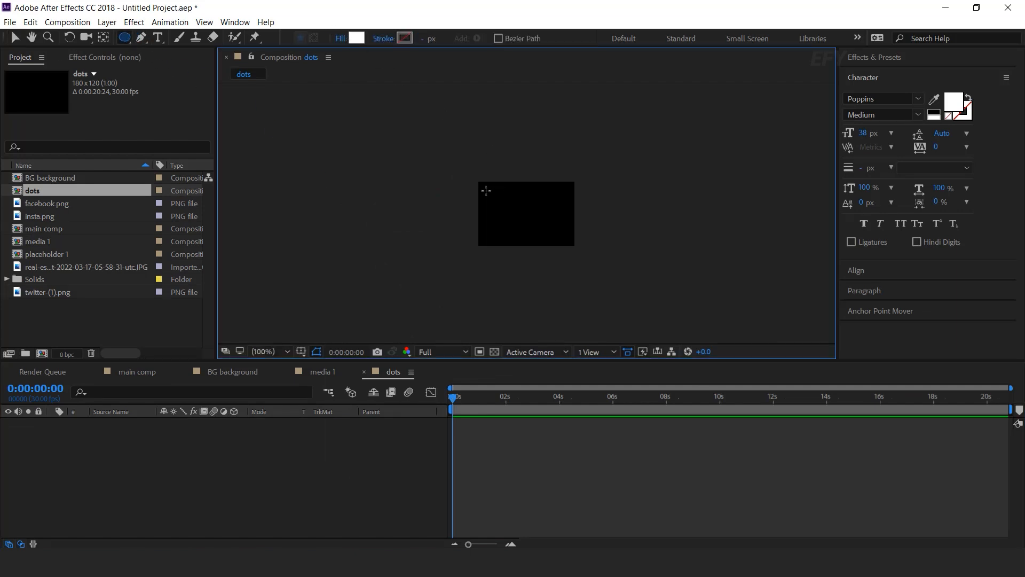
drag(487, 190, 491, 197)
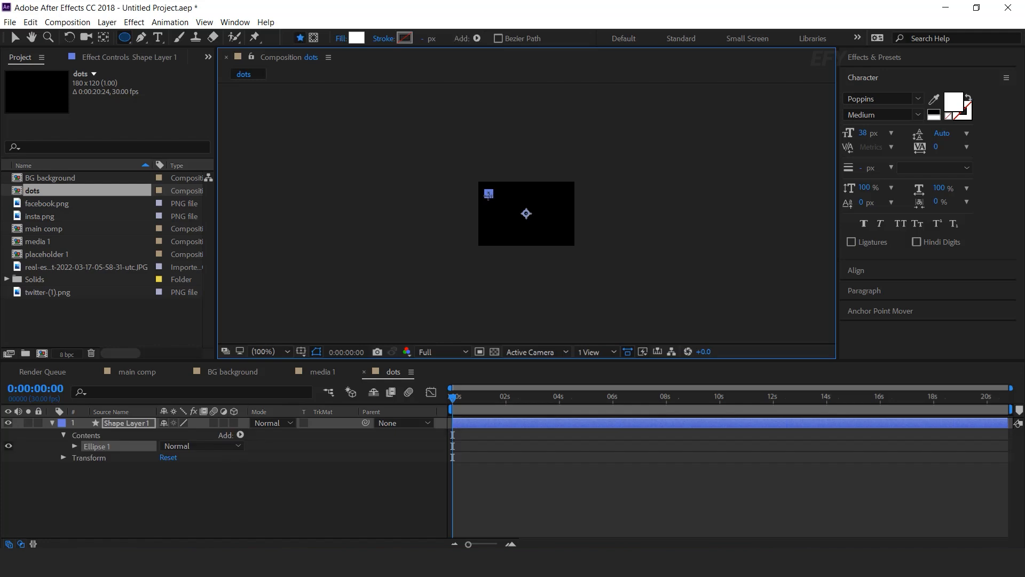
click(342, 519)
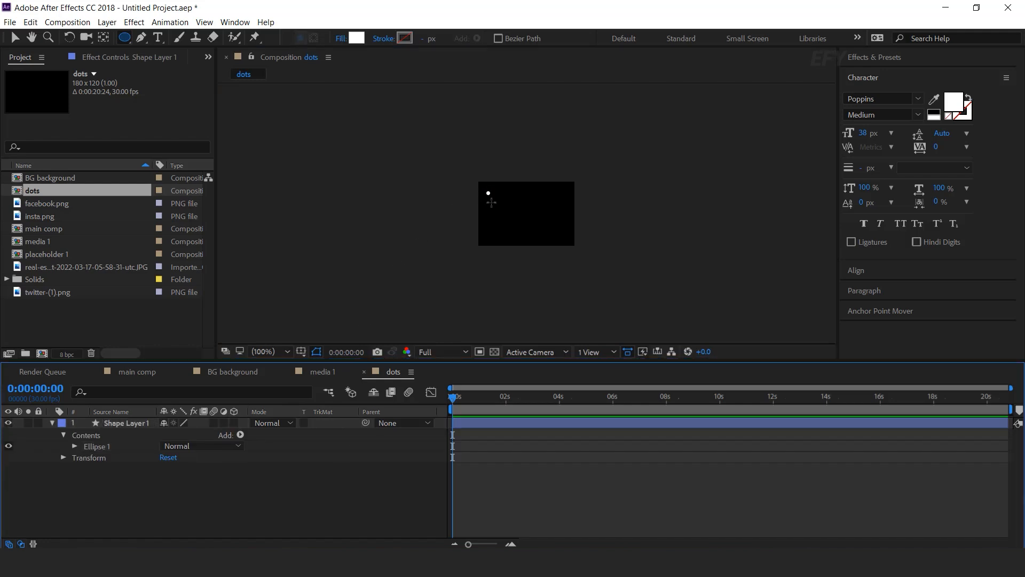
click(921, 312)
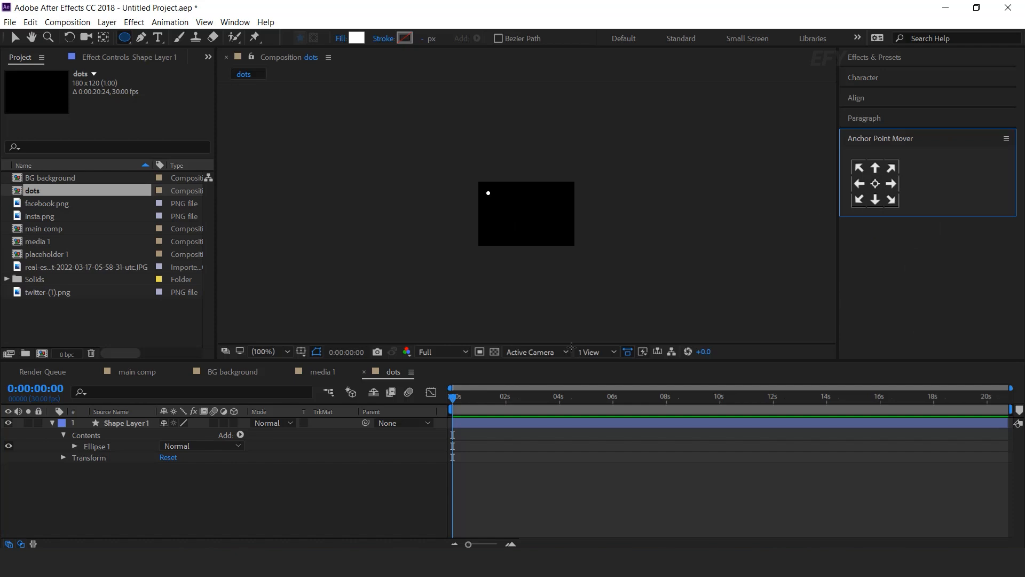
- Add the expression wiggle(5,80) to the circle layer's Opacity and preview the flicker
click(122, 423)
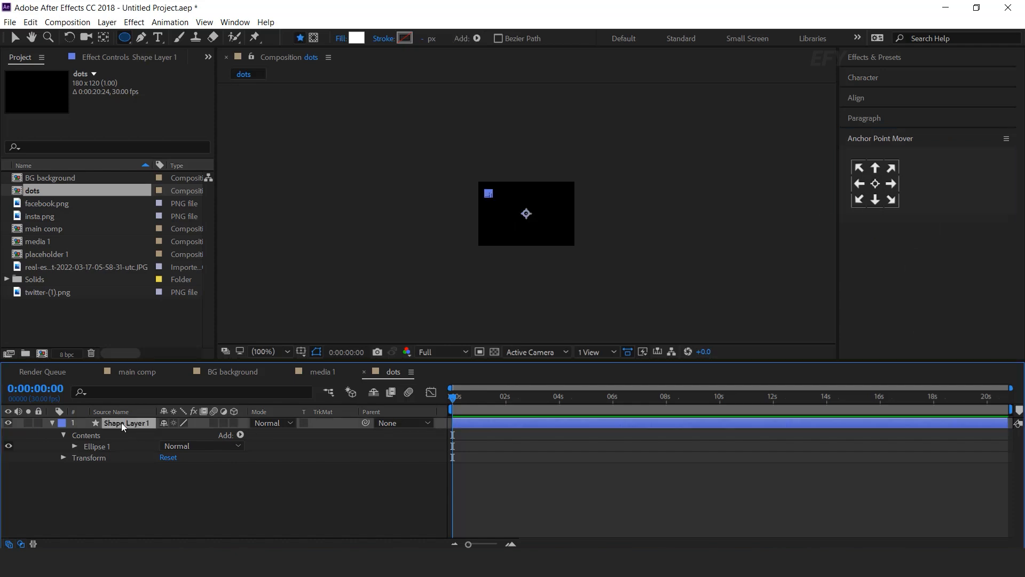
key(t)
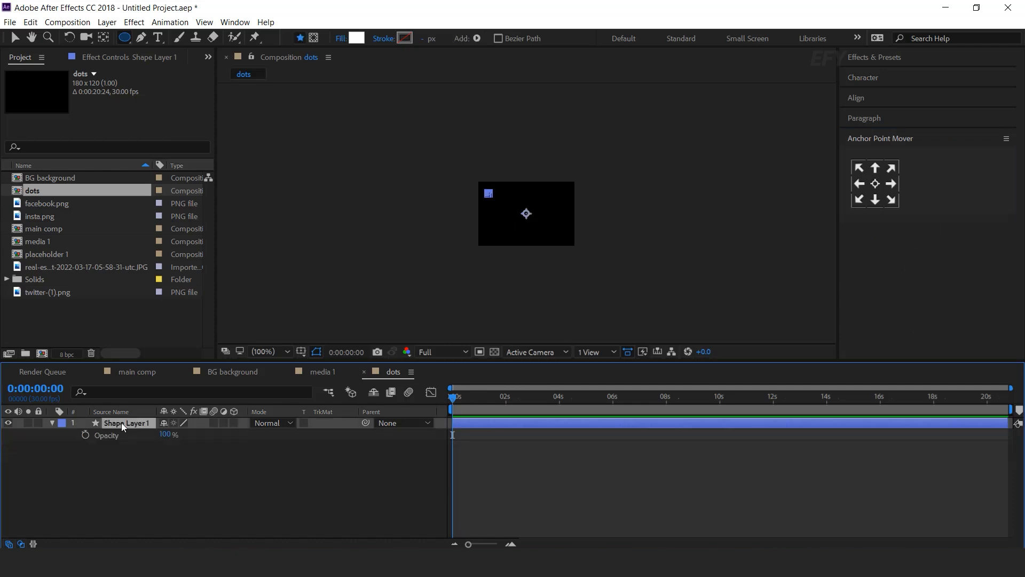
alt+click(85, 436)
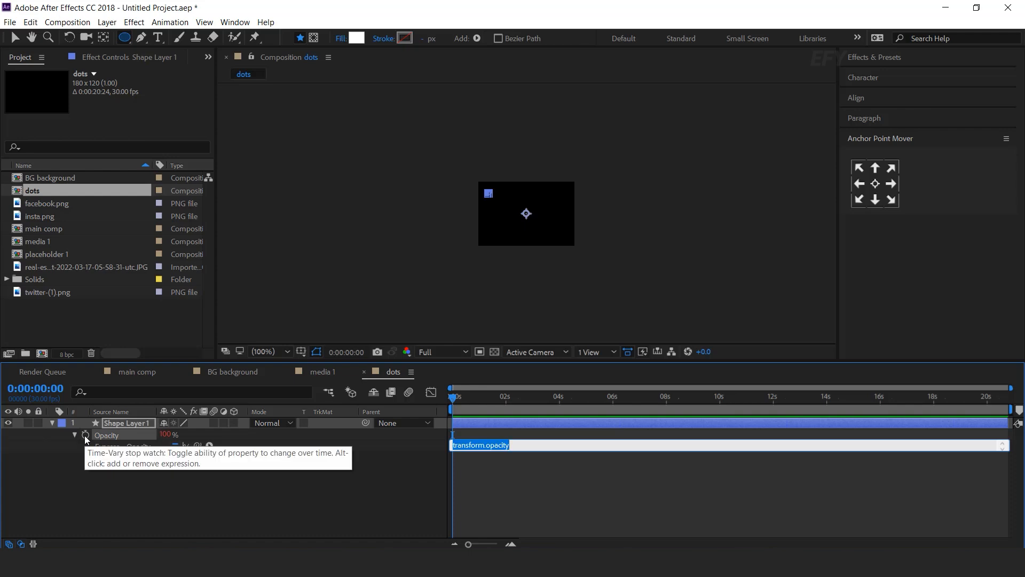
text(wiggle)
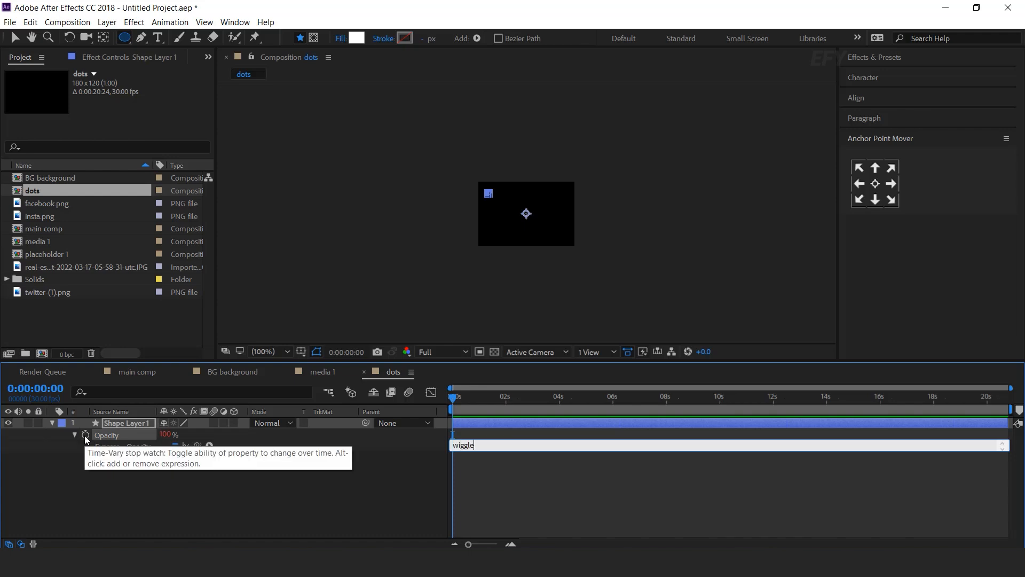
text(()
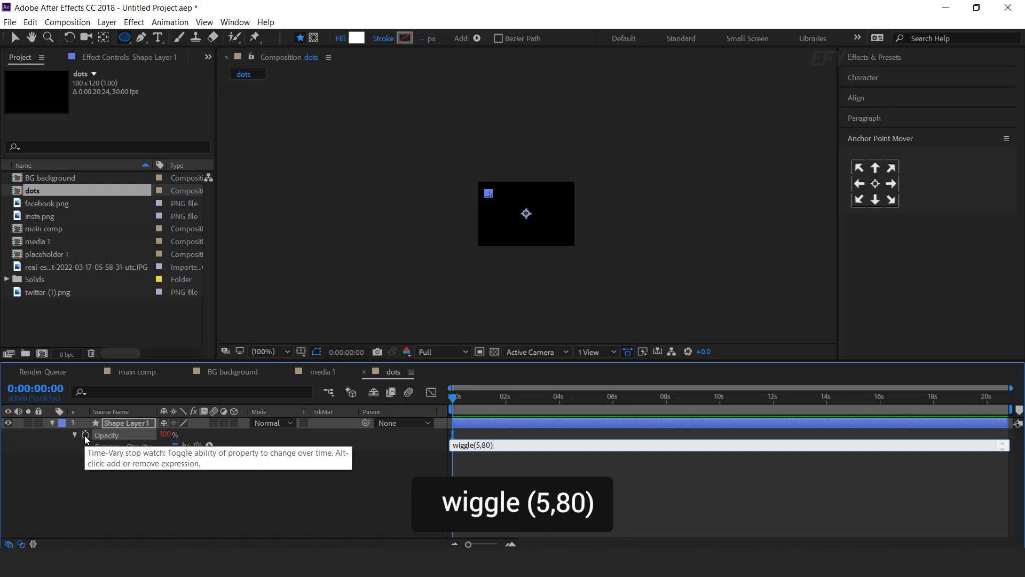
text(5,80))
key(KP_Enter)
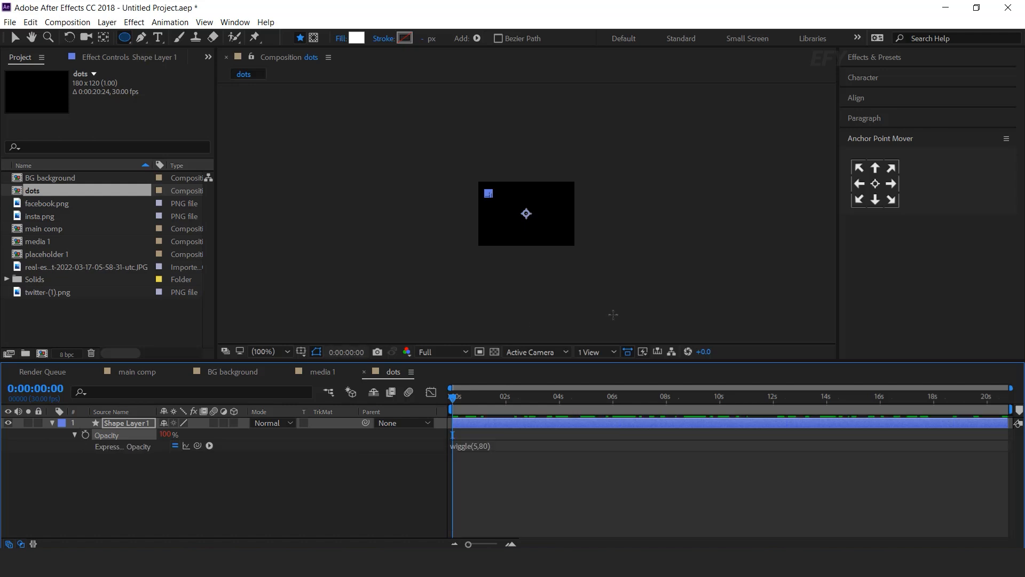
click(507, 483)
key(space)
key(space)
- Duplicate the circle layer several times and place the copies in a horizontal row along the composition's upper part
key(v)
scroll(484, 182, up, 2)
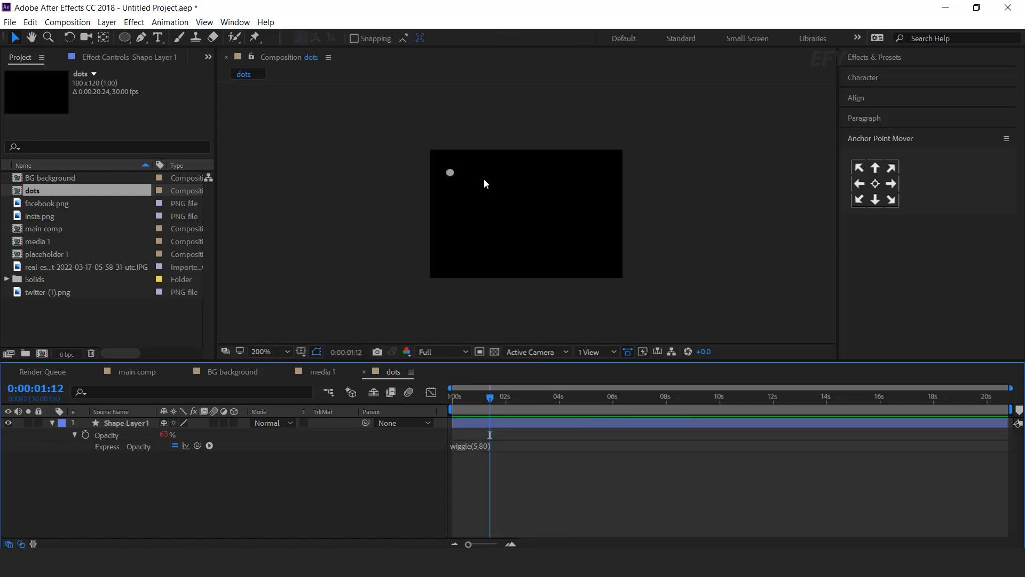
drag(446, 161, 474, 177)
click(52, 422)
click(115, 422)
key(ctrl+d)
drag(404, 149, 575, 150)
key(ctrl+d)
key(ctrl+d)
key(ctrl+d)
- Space the copied dots evenly and complete the row with seven dots
drag(649, 129, 427, 165)
drag(439, 149, 454, 149)
drag(651, 130, 479, 161)
drag(493, 149, 501, 149)
drag(665, 130, 692, 149)
key(ctrl+d)
key(ctrl+d)
- Duplicate the whole row of dots downward into an evenly spaced grid of five rows and preview its flicker
key(ctrl+a)
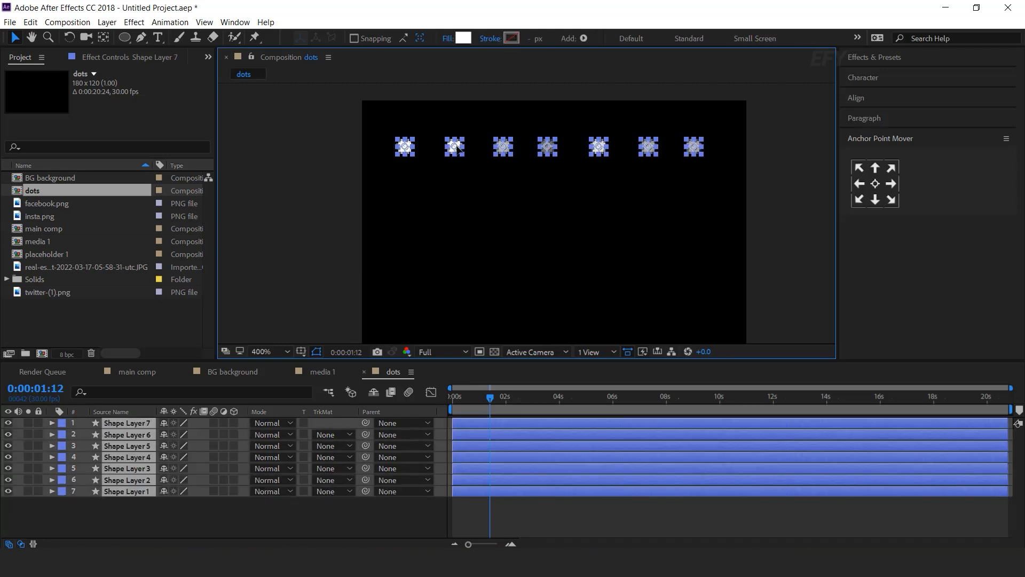
key(ctrl+d)
drag(458, 146, 452, 308)
key(ctrl+d)
key(ctrl+d)
key(ctrl+d)
key(ctrl+d)
click(790, 149)
key(comma)
key(comma)
drag(744, 136, 408, 326)
click(594, 320)
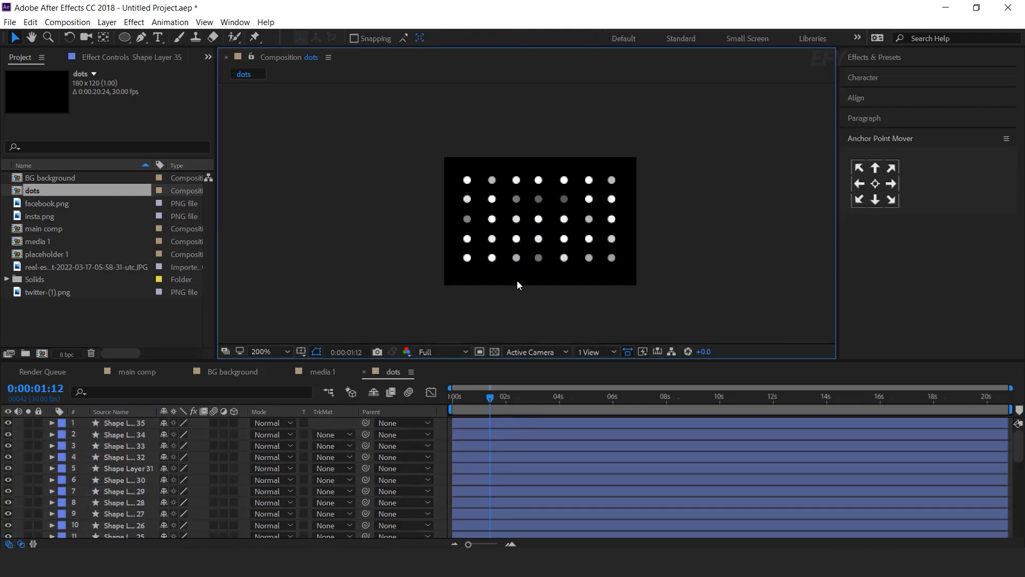
key(space)
click(496, 399)
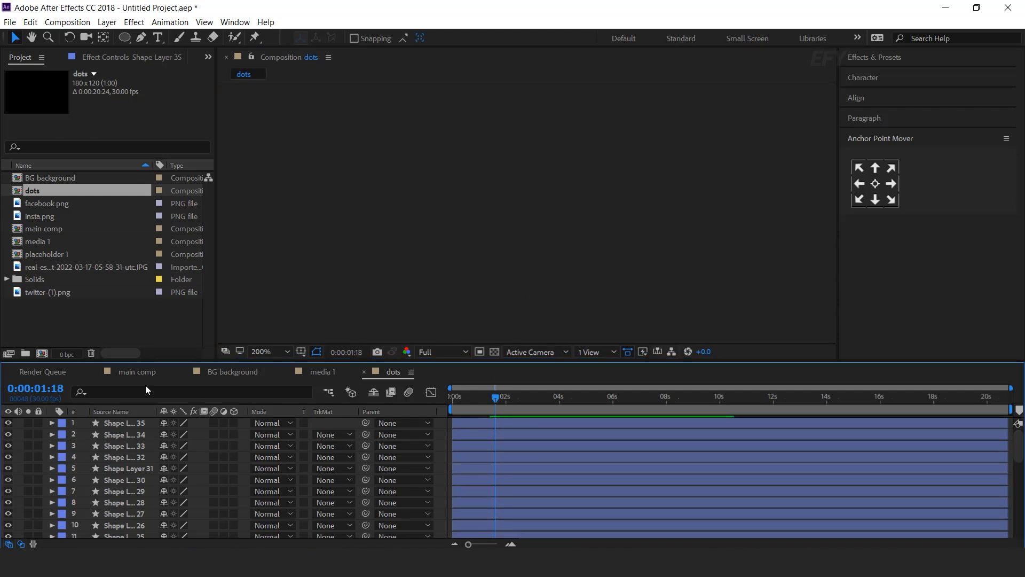
- Place the dots composition as the top layer of main comp
click(140, 374)
click(66, 303)
drag(19, 194, 134, 425)
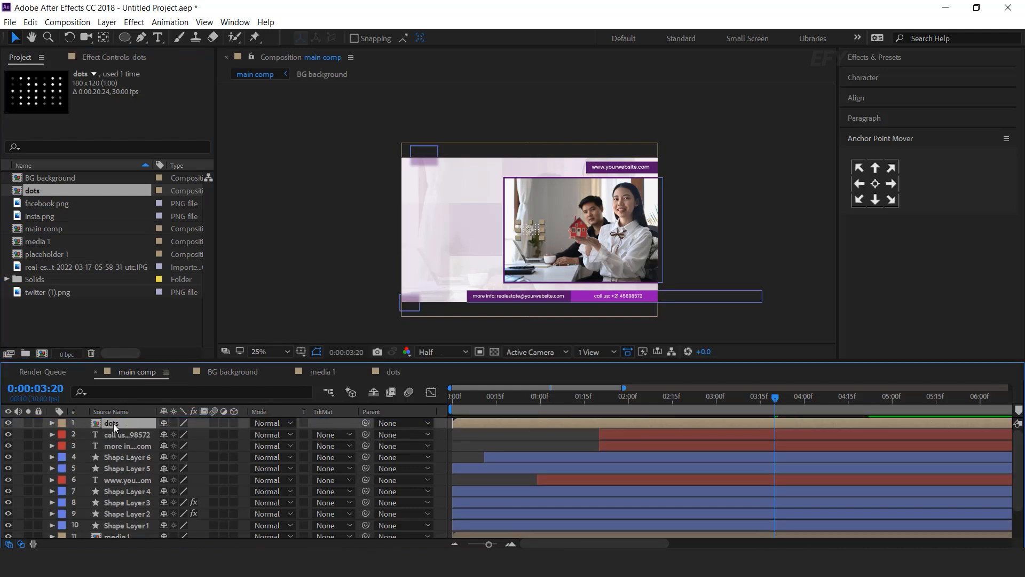
- Apply a Fill effect to the dots layer using the website bar's dark purple, and move the dots to the layout's lower-left area
key(ctrl+space)
text(fil)
key(Return)
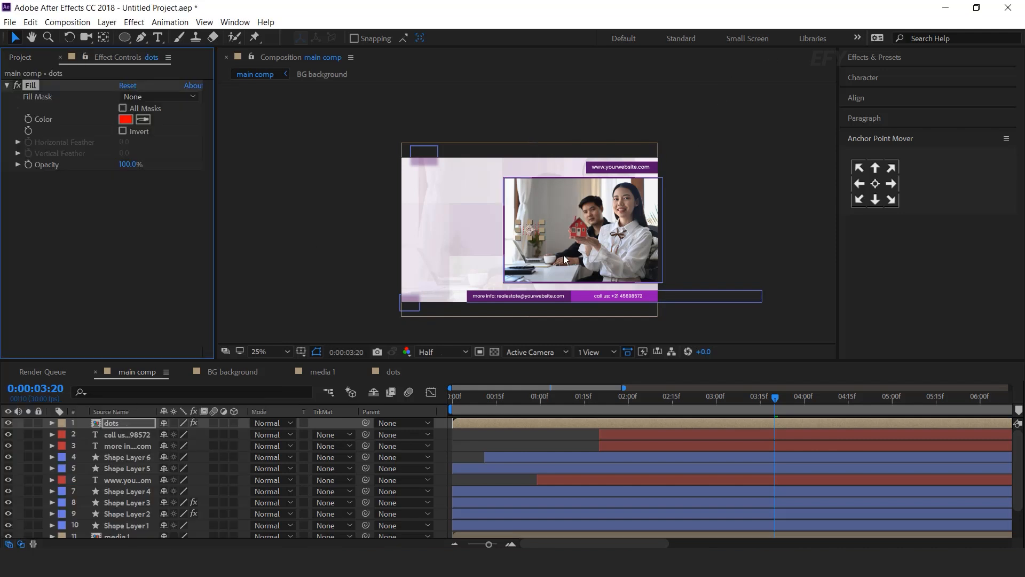
key(period)
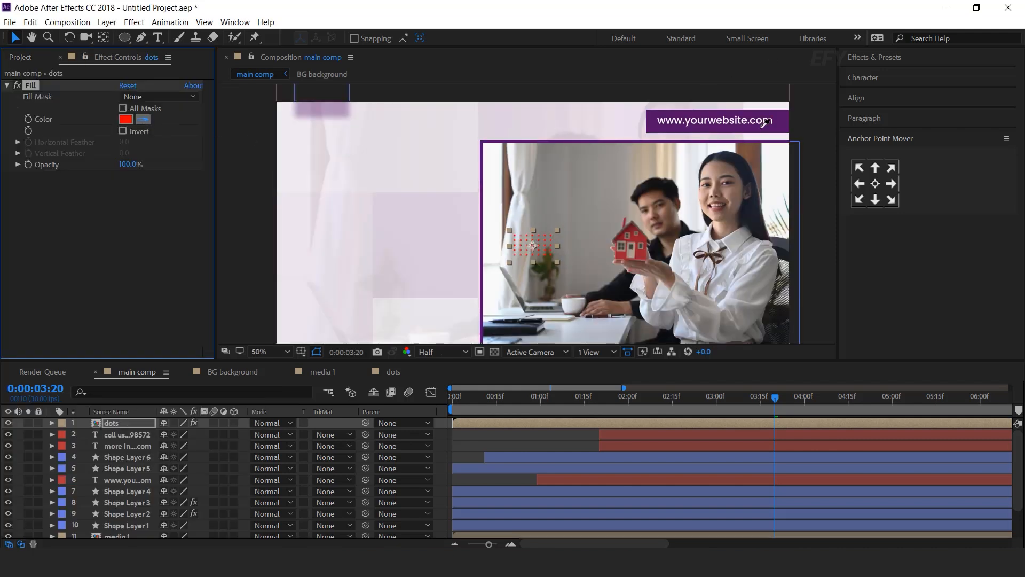
click(786, 120)
key(comma)
click(726, 228)
drag(523, 232, 432, 283)
- Duplicate the dots layer, move the copy above the photo's upper-left corner and rotate it 90°
click(116, 428)
key(ctrl+d)
drag(425, 286, 483, 192)
key(r)
click(178, 434)
text(90)
key(Return)
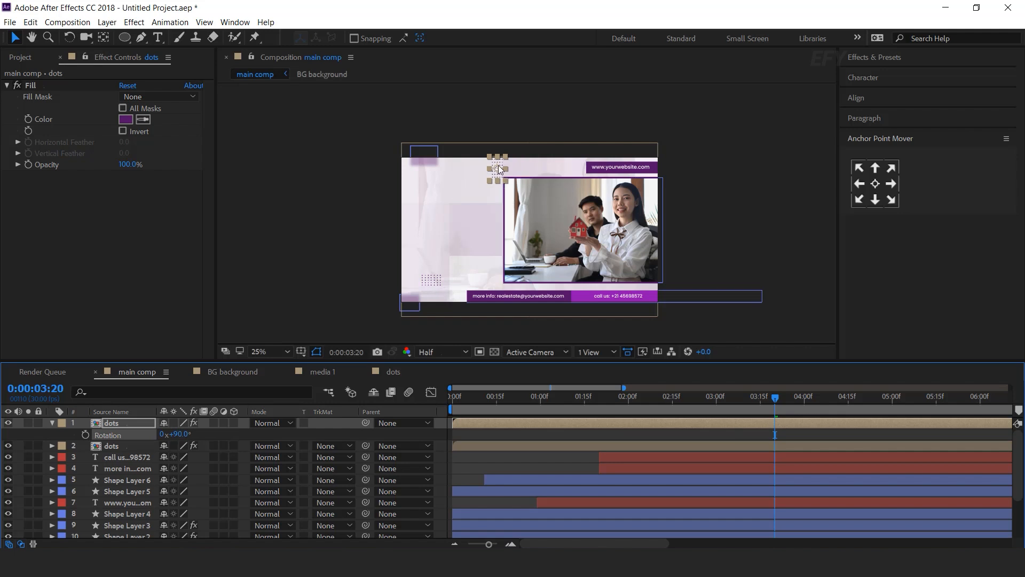
click(500, 170)
click(793, 183)
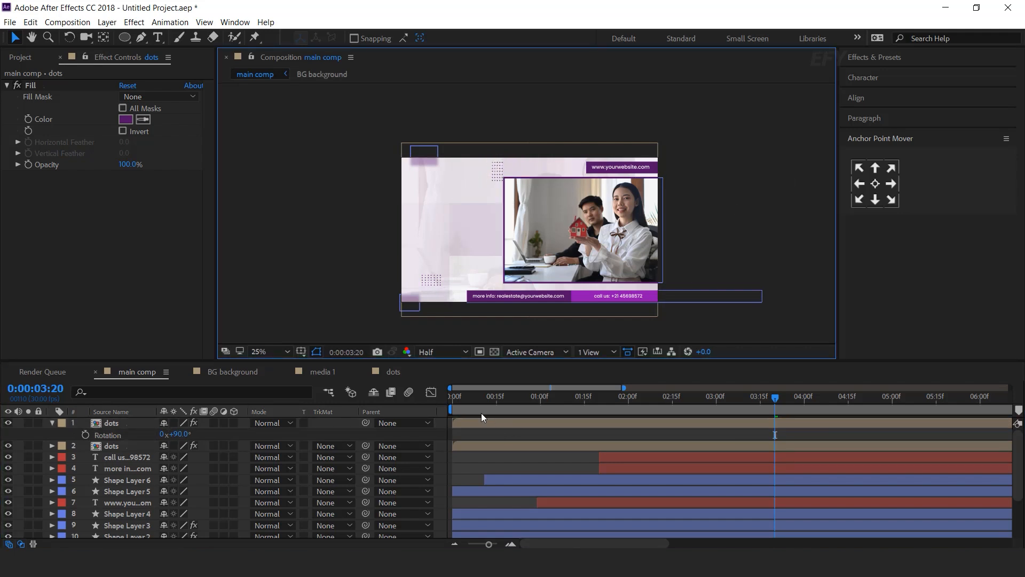
- Keyframe both dots layers' Opacity from 0% at 0:00:00:00 to 100% at about 0:00:00:05 and preview the fade-in
key(Home)
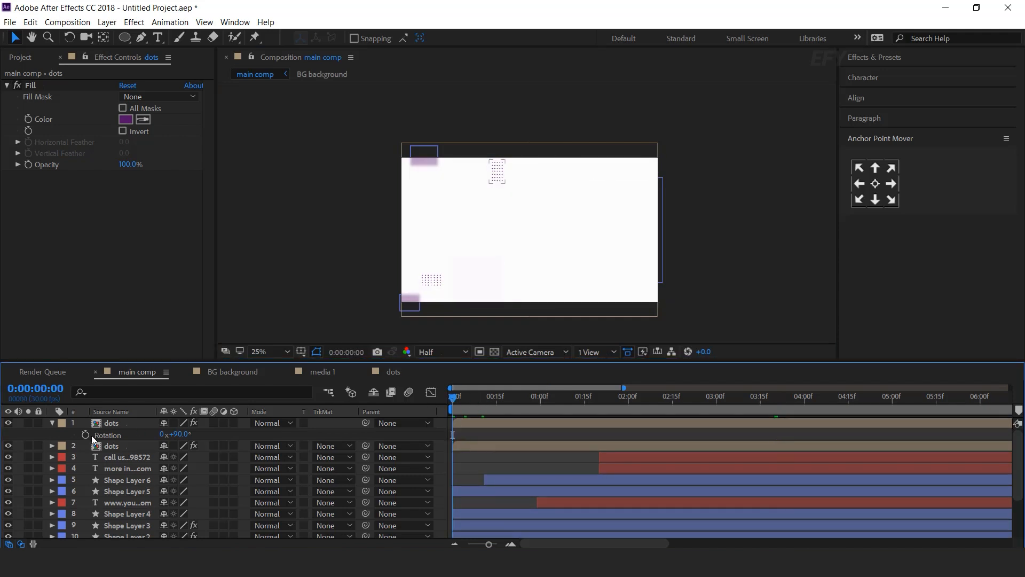
click(117, 422)
shift+click(123, 445)
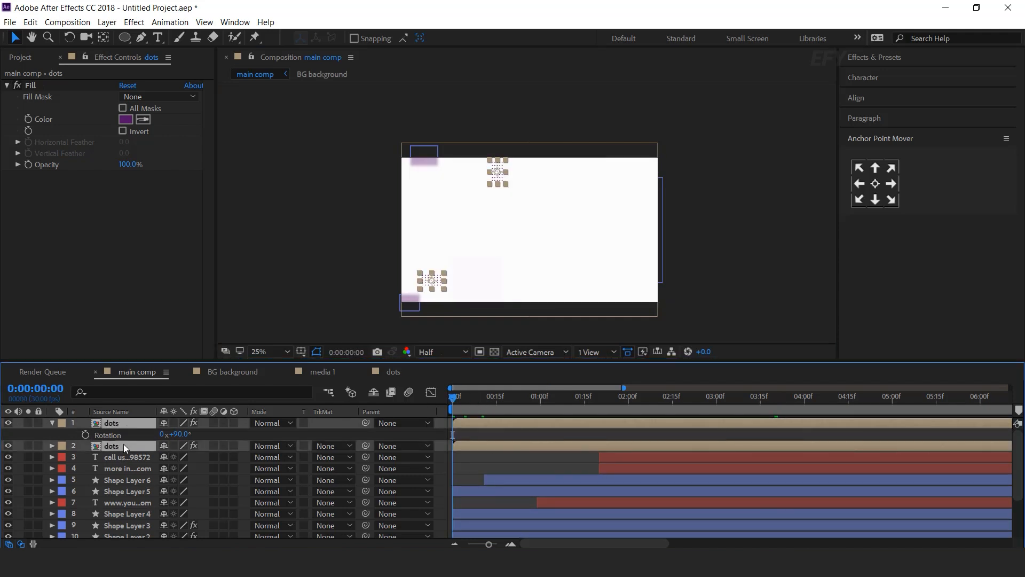
key(t)
click(85, 435)
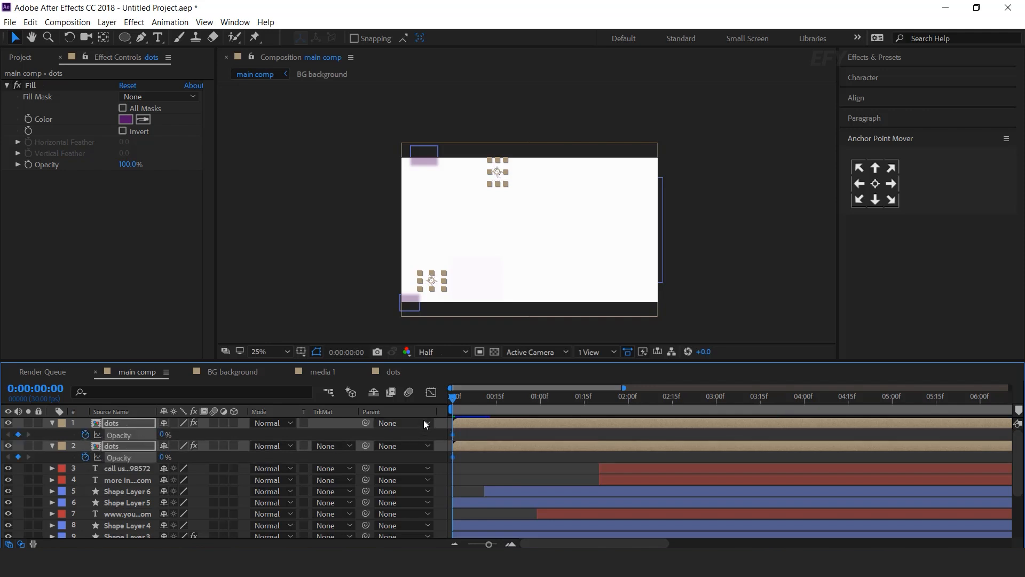
drag(453, 399, 467, 399)
drag(165, 439, 219, 439)
click(465, 471)
drag(468, 399, 505, 398)
key(space)
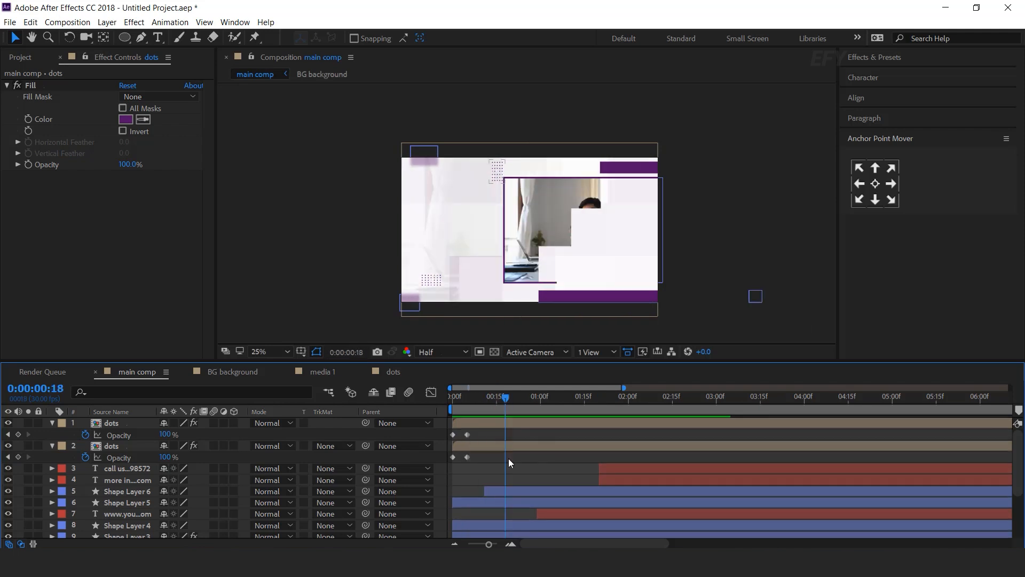
- Shift the lower dots layer to start at about frame 8 and the upper one at about frame 11, and preview the timing
click(526, 446)
ctrl+click(539, 423)
drag(547, 446, 534, 420)
click(543, 466)
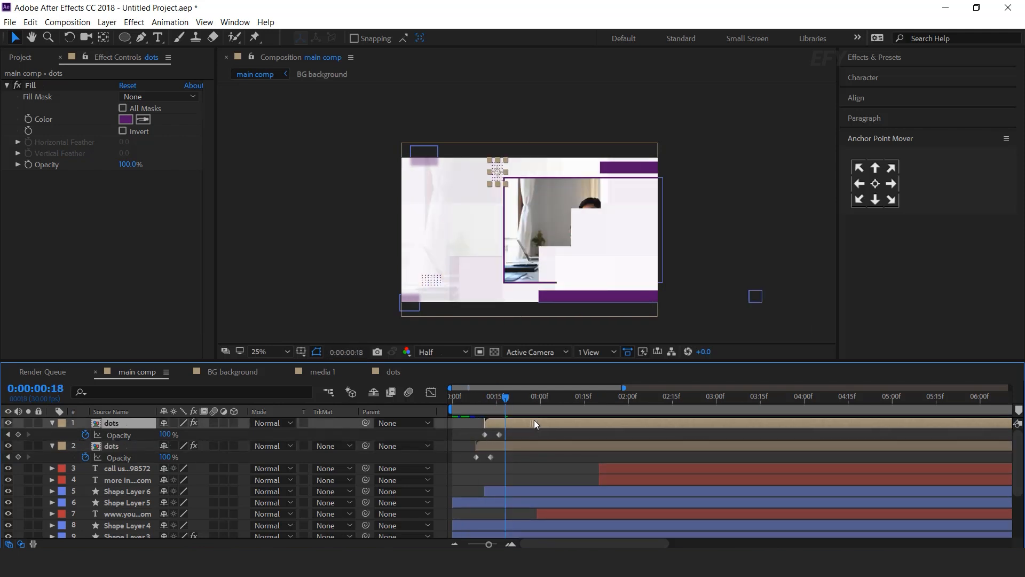
click(52, 425)
click(52, 435)
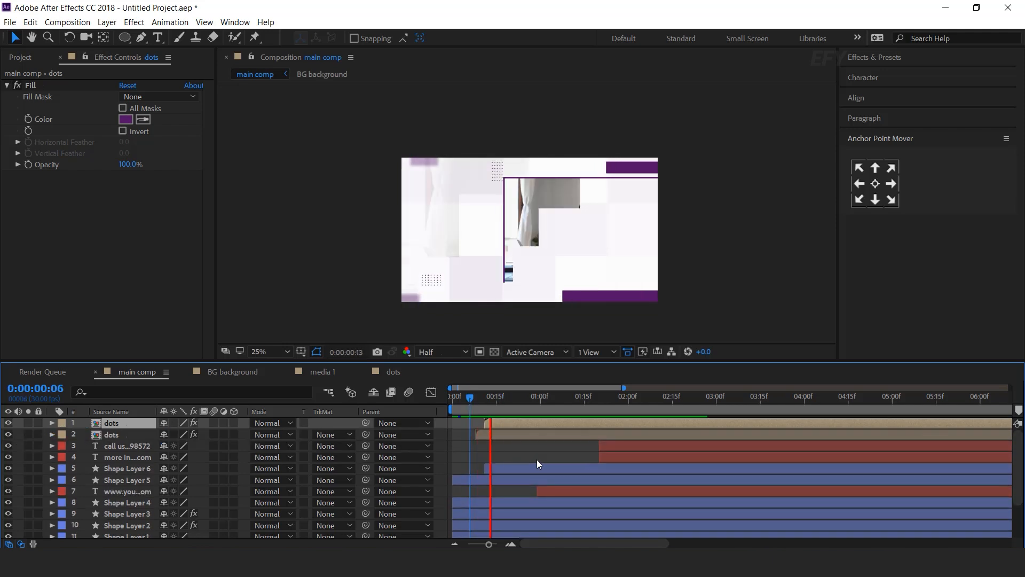
drag(590, 398, 672, 399)
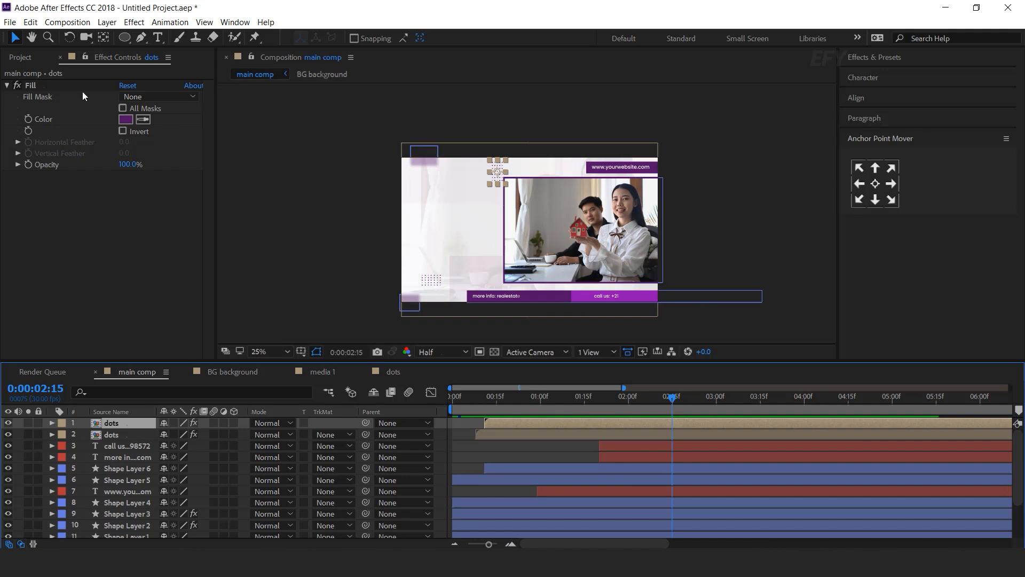
- Create a 1920 × 1080 px composition named "mainn text 1"
click(11, 57)
click(41, 318)
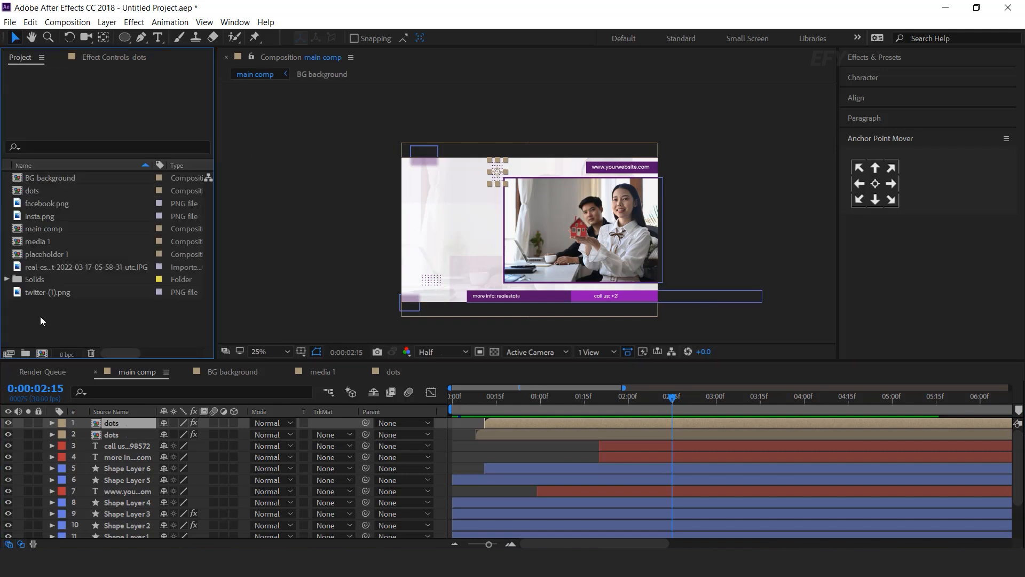
click(42, 354)
click(399, 244)
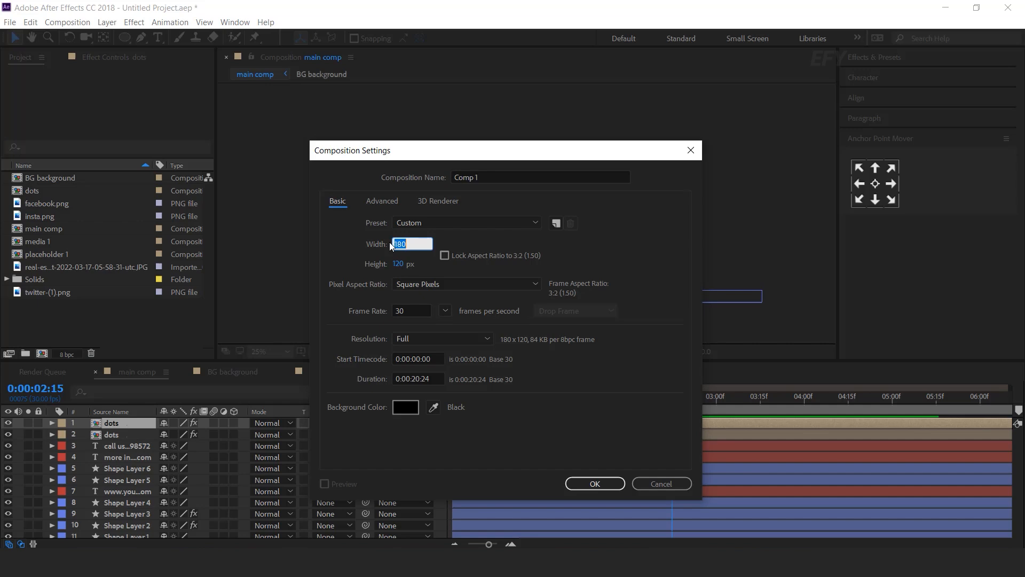
text(1920)
key(Tab)
text(1080)
click(420, 180)
text(mainn text 1)
key(Return)
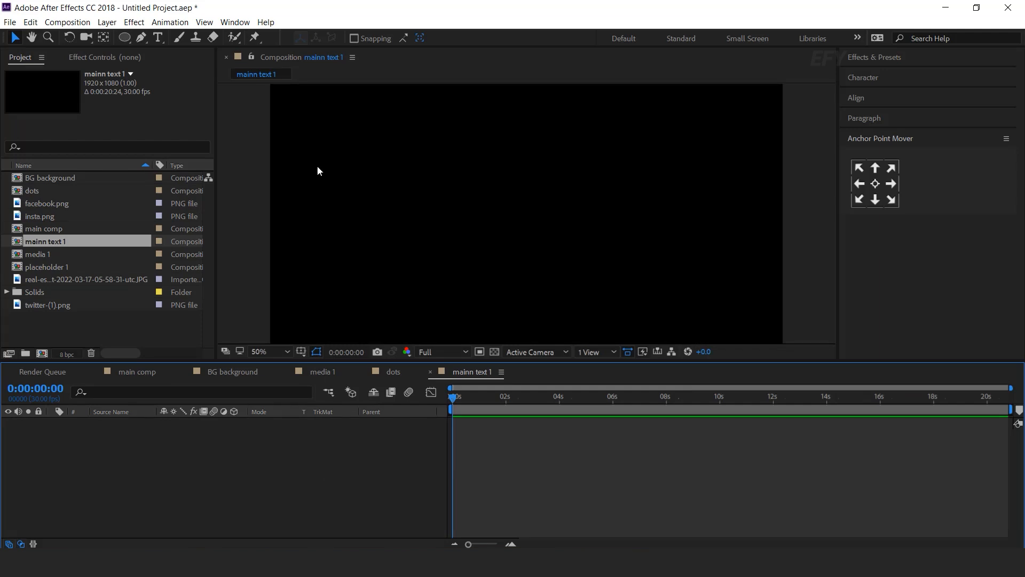
- Create the text "Perfect" and add an Opacity text animator to it with its value set to 0%
click(158, 38)
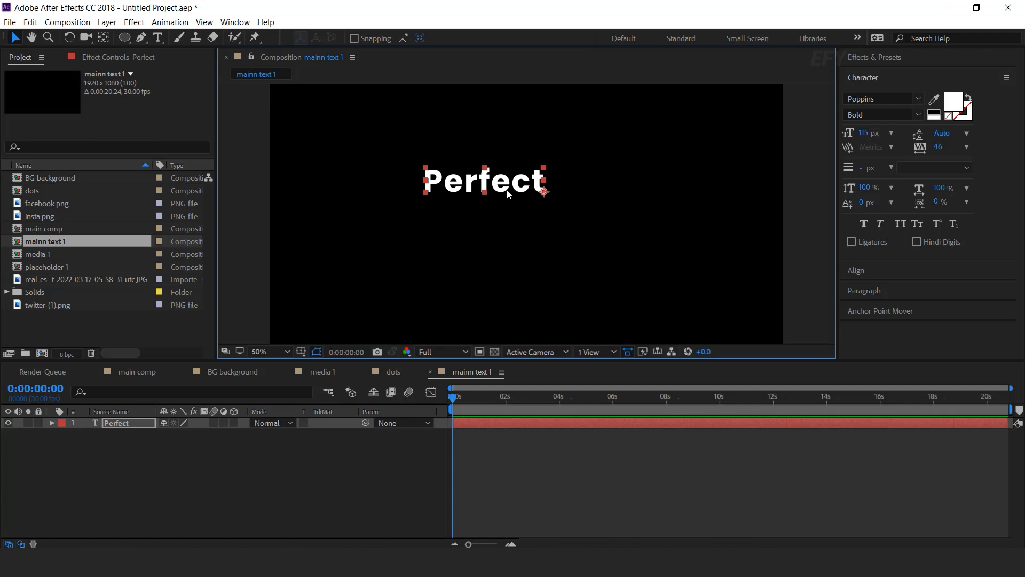
click(64, 438)
click(51, 423)
click(240, 435)
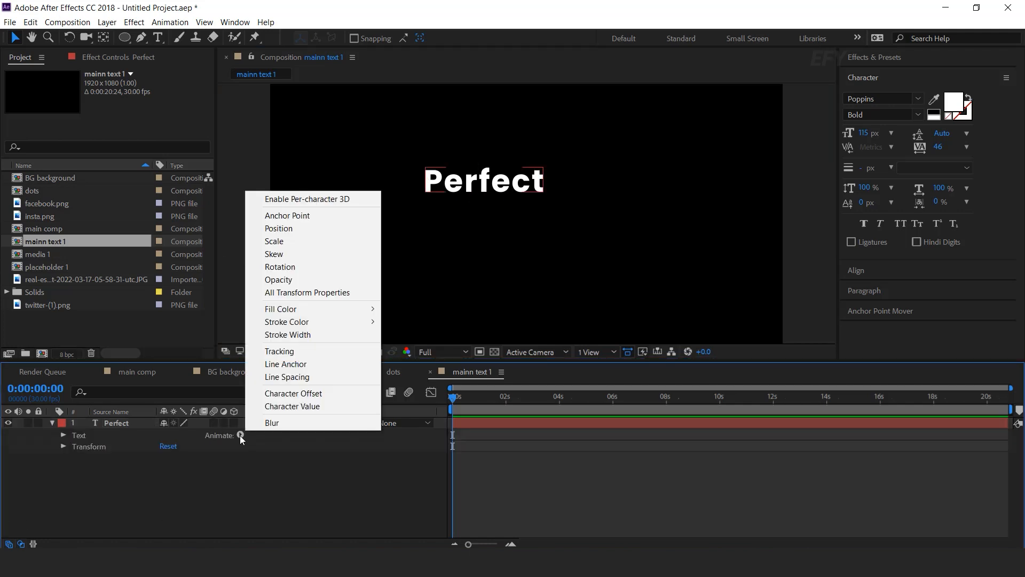
click(288, 283)
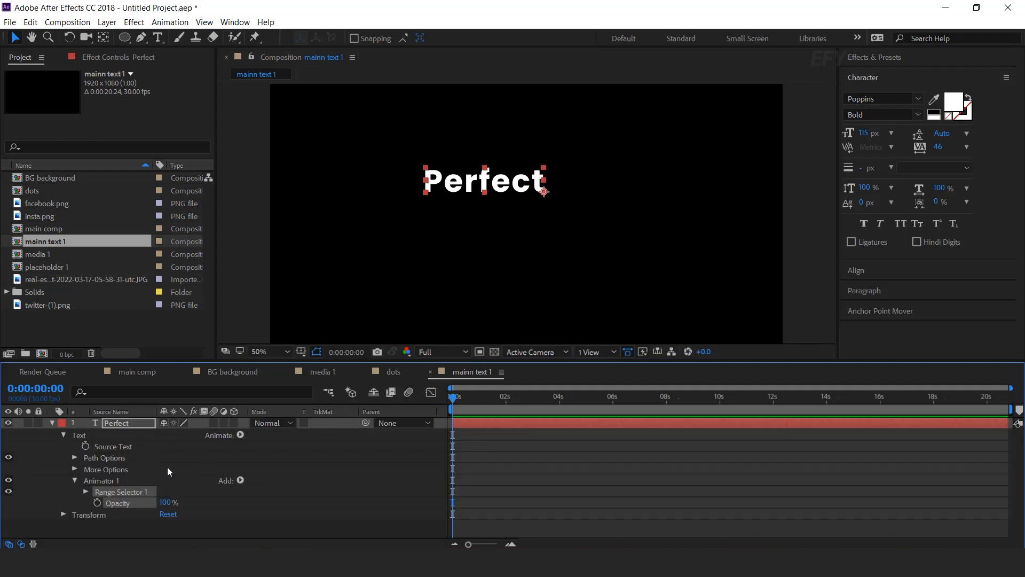
click(165, 503)
text(0)
key(Return)
- Keyframe the range selector's Start from 0% at 0:00:00:00 to 100% at about 0:00:00:27 and preview the letter reveal
click(85, 492)
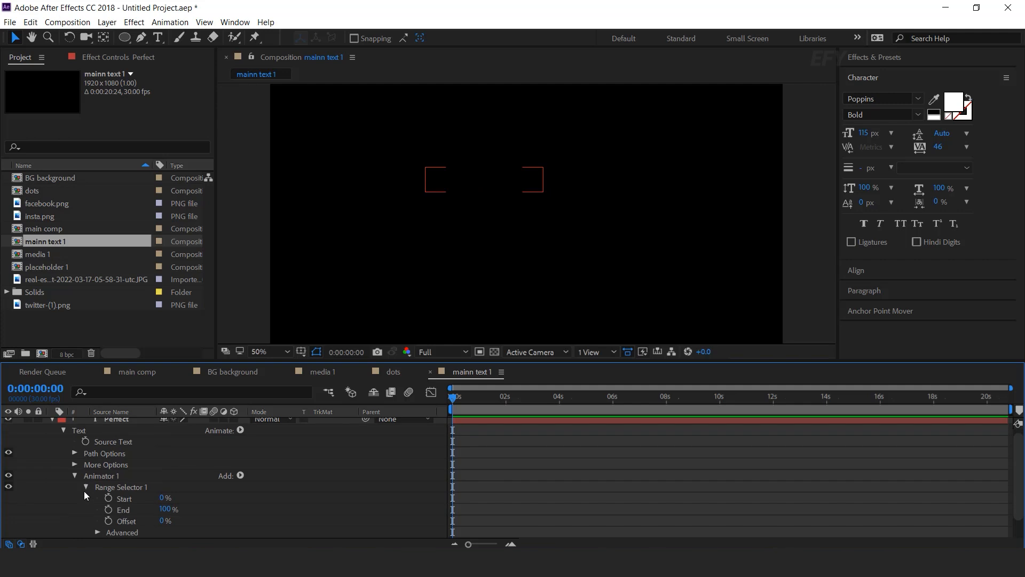
drag(473, 393, 529, 398)
click(510, 544)
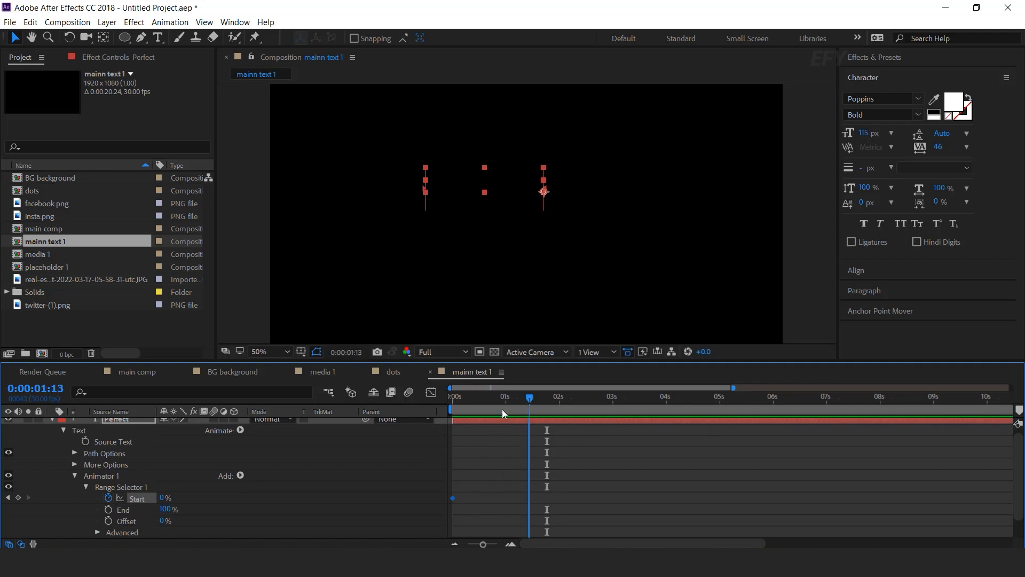
drag(164, 498, 227, 499)
click(620, 470)
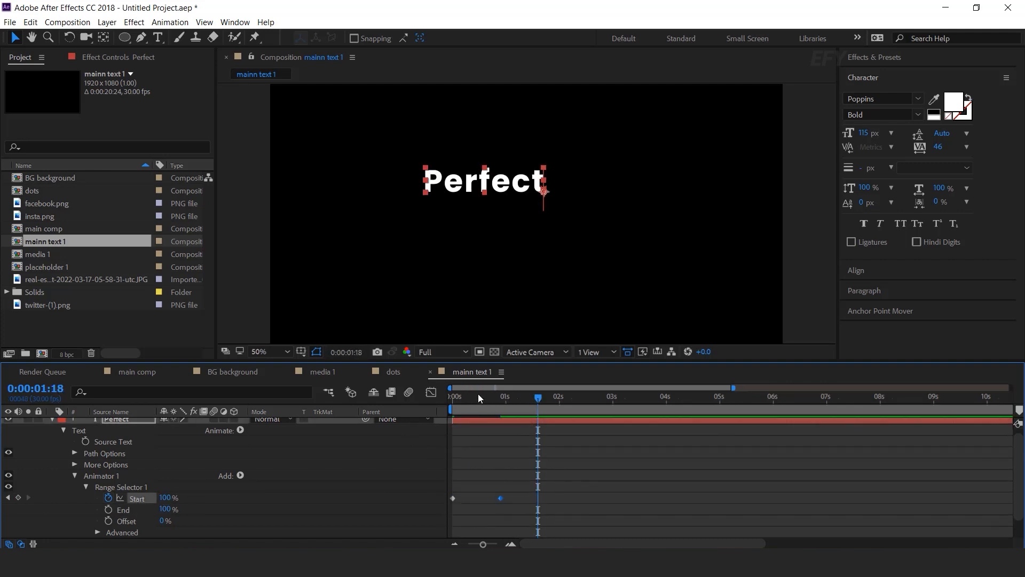
key(Home)
key(space)
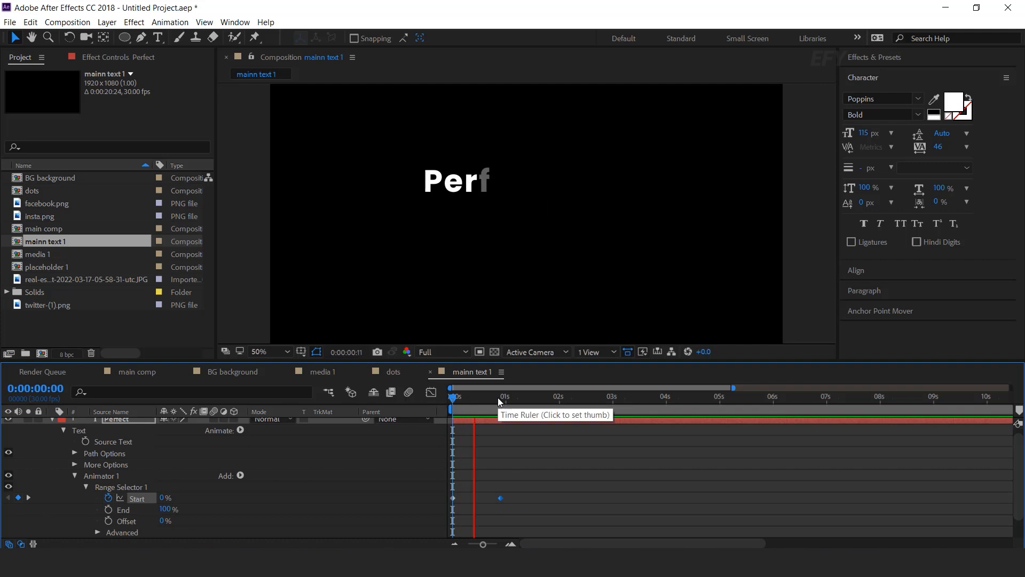
drag(498, 397, 454, 400)
key(space)
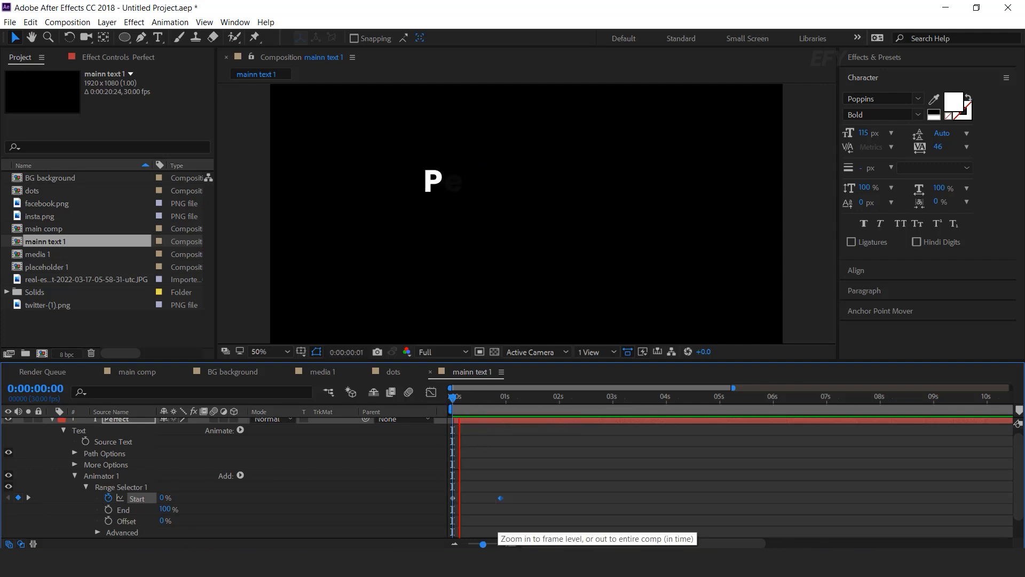
- Apply Easy Ease to the two Start keyframes and shape their speed graph so the reveal starts fast and slows down
click(510, 544)
click(541, 398)
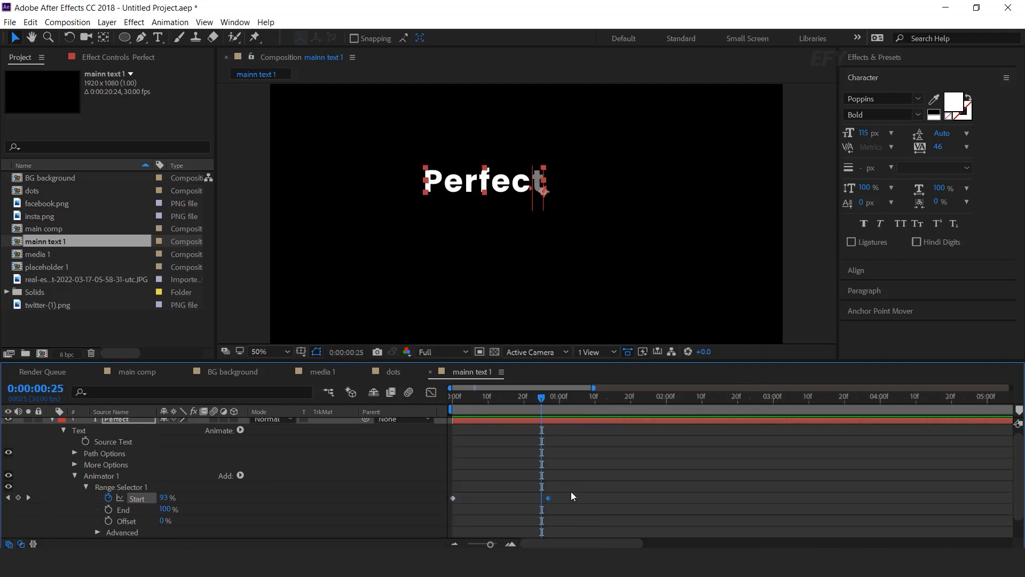
right_click(549, 498)
mouse_move(585, 492)
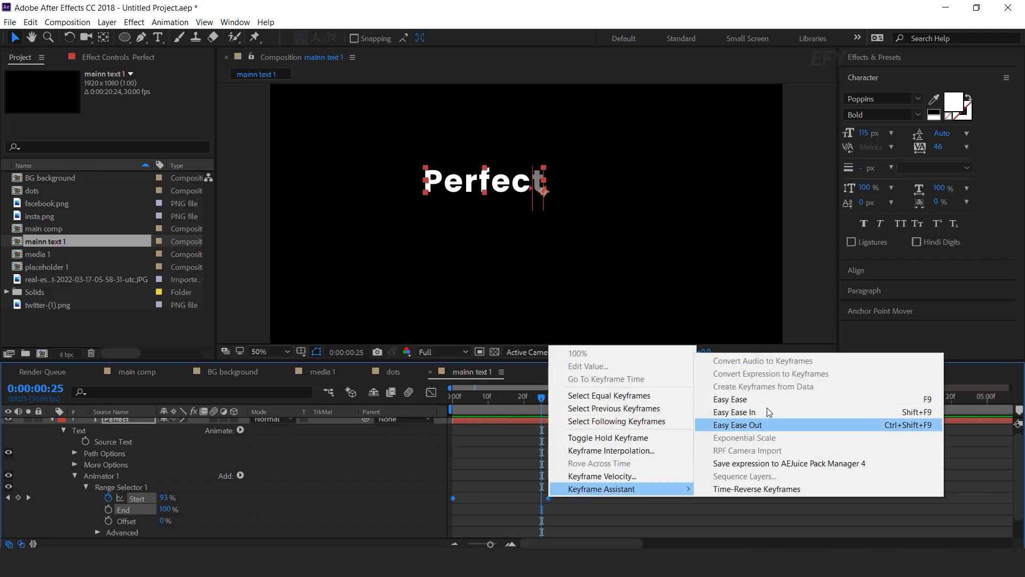
click(748, 399)
click(431, 392)
drag(535, 512, 468, 511)
click(431, 392)
key(Home)
key(space)
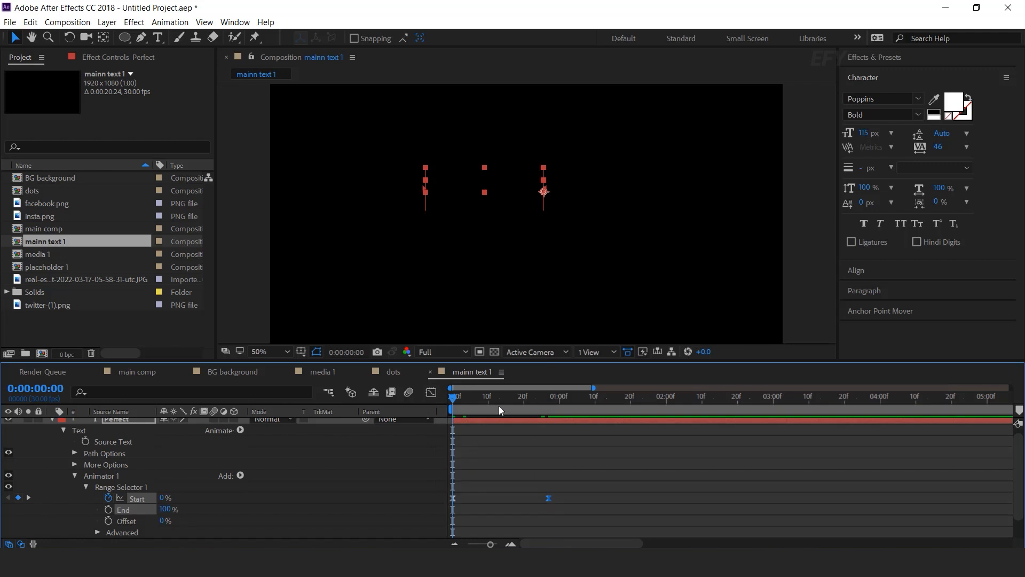
click(529, 402)
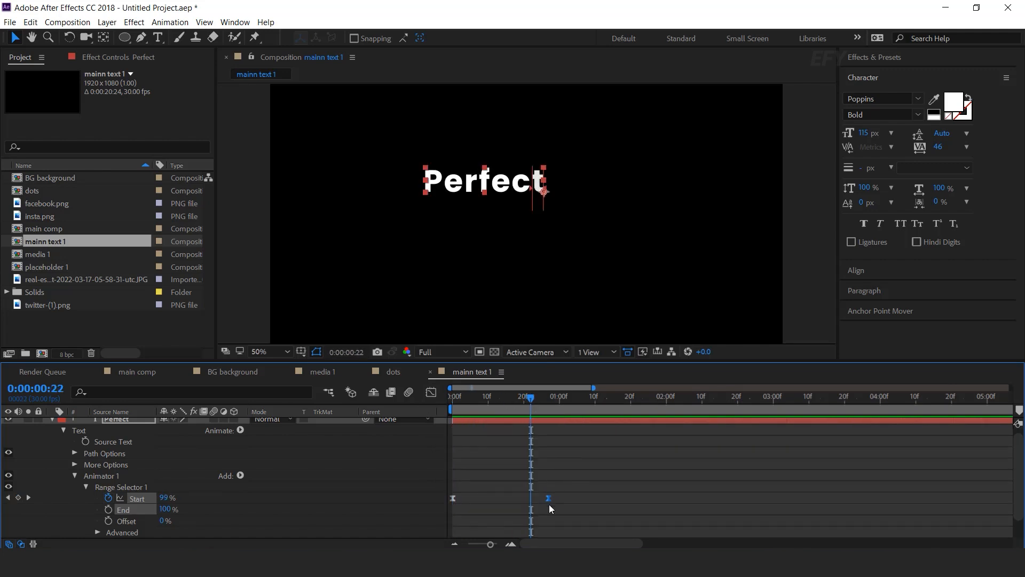
- Duplicate the "Perfect" text layer, move the copy directly below the original and change its text to "Home For"
scroll(53, 421, up, 1)
click(52, 421)
click(127, 424)
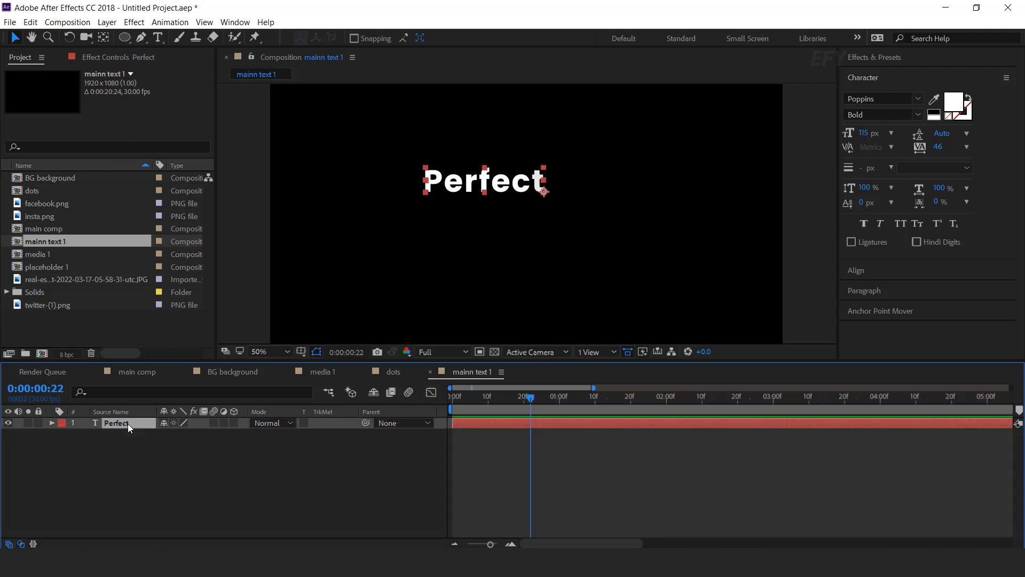
key(ctrl+d)
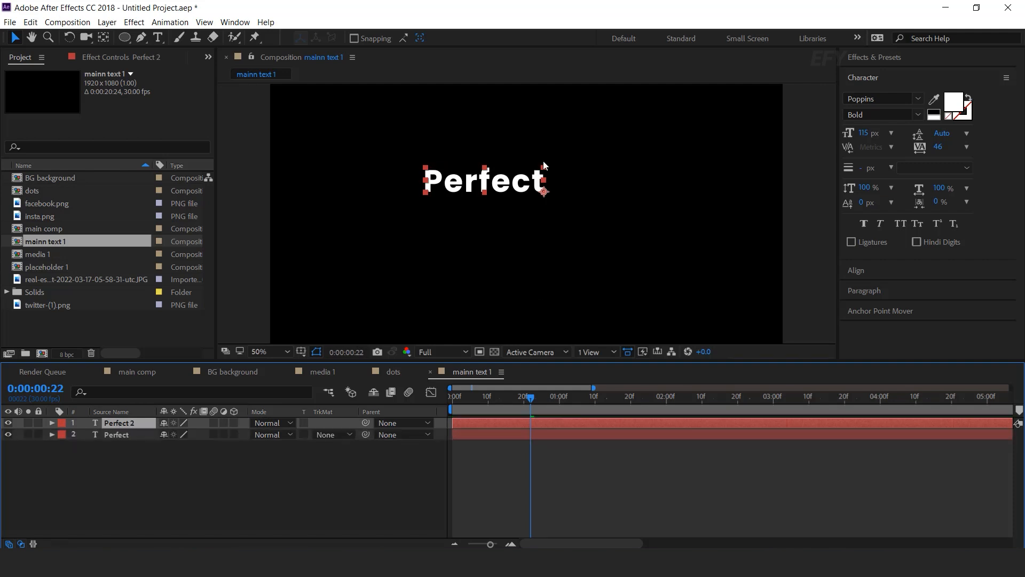
drag(505, 186, 505, 217)
double_click(505, 217)
text(Home For)
- Duplicate the "Home For" layer, move the copy one line lower and change its text to "Your Family"
click(134, 424)
key(ctrl+d)
drag(500, 216, 499, 251)
double_click(499, 251)
text(Your Family)
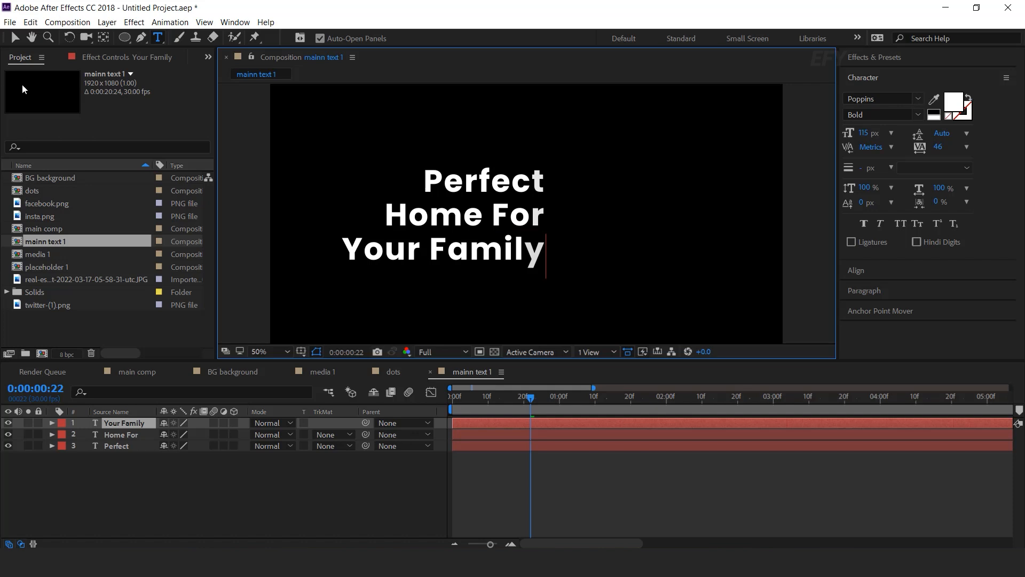
click(16, 37)
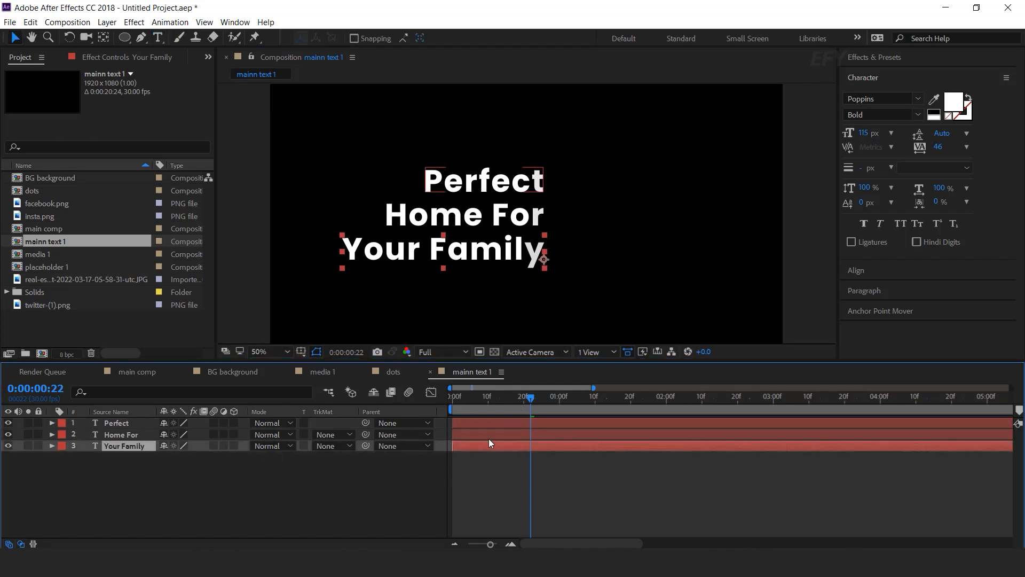
- Order the layers Perfect, Home For, Your Family, start the second at about frame 3 and the third at about frame 4, and preview
drag(489, 434, 499, 435)
drag(503, 445, 516, 445)
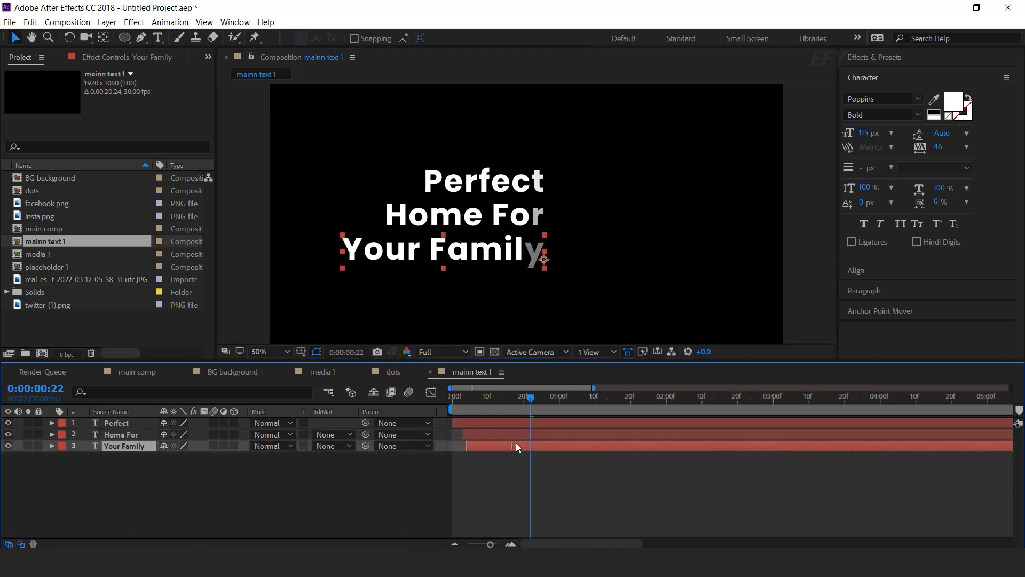
click(452, 399)
key(space)
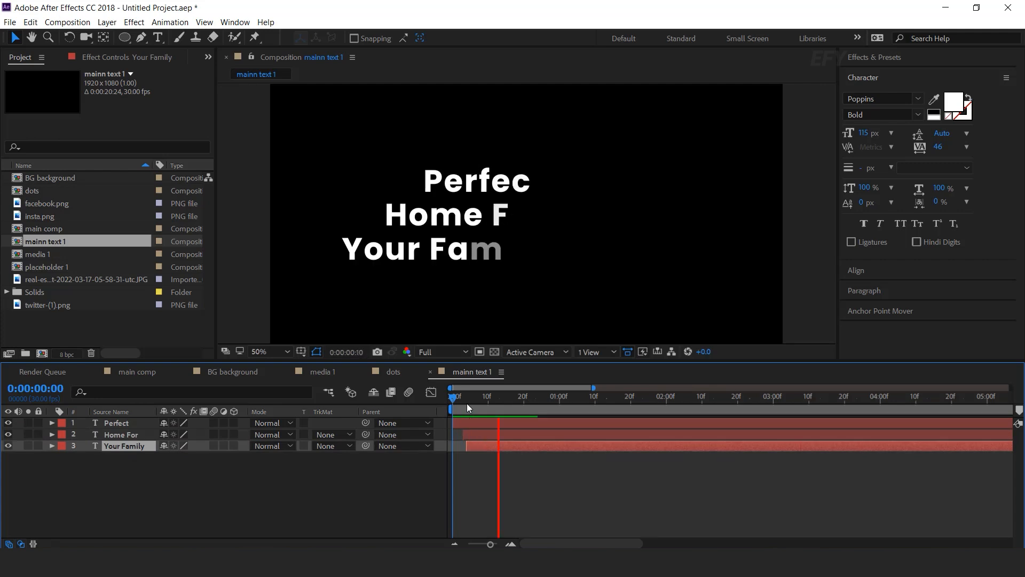
- Set the font style of "Home For" to Poppins Regular and of "Your Family" to Poppins SemiBold
click(511, 544)
drag(546, 545, 534, 544)
drag(457, 399, 709, 398)
click(499, 437)
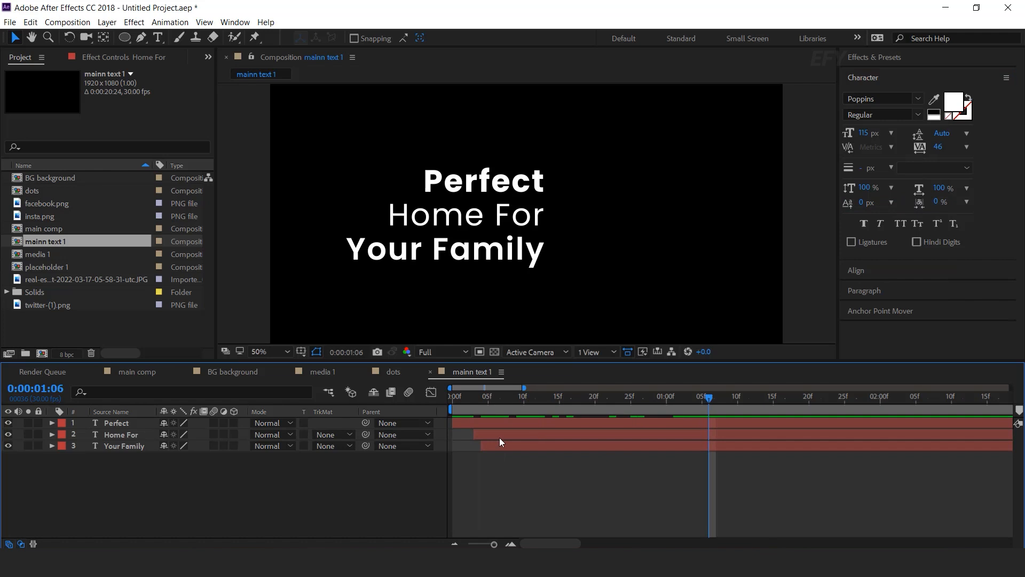
click(105, 322)
- Change the fill color of the "Home For" and "Your Family" text layers to purple
click(453, 261)
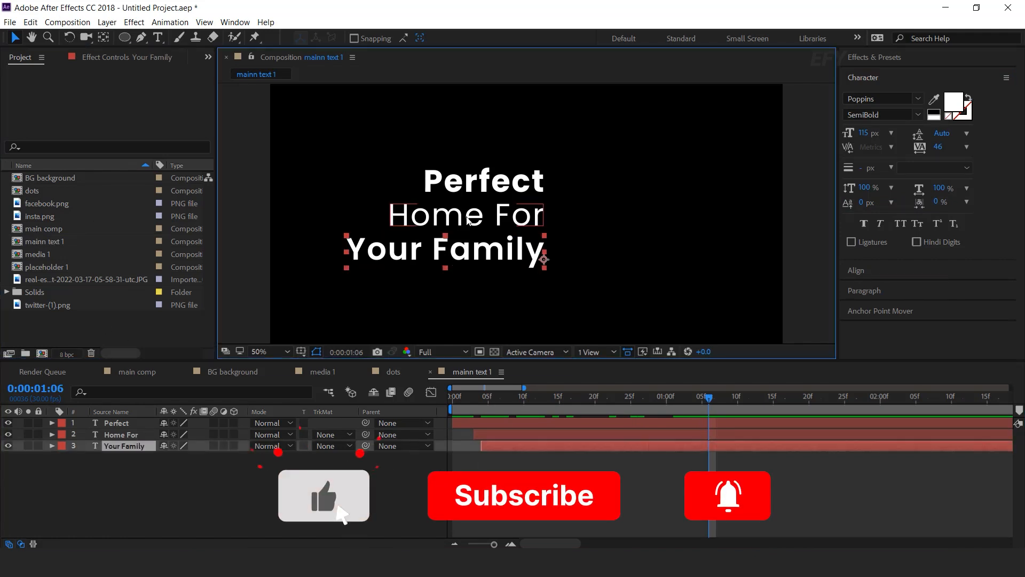
shift+click(464, 218)
click(954, 102)
click(359, 161)
drag(352, 108, 296, 108)
click(229, 164)
click(230, 154)
click(310, 165)
click(251, 177)
click(410, 127)
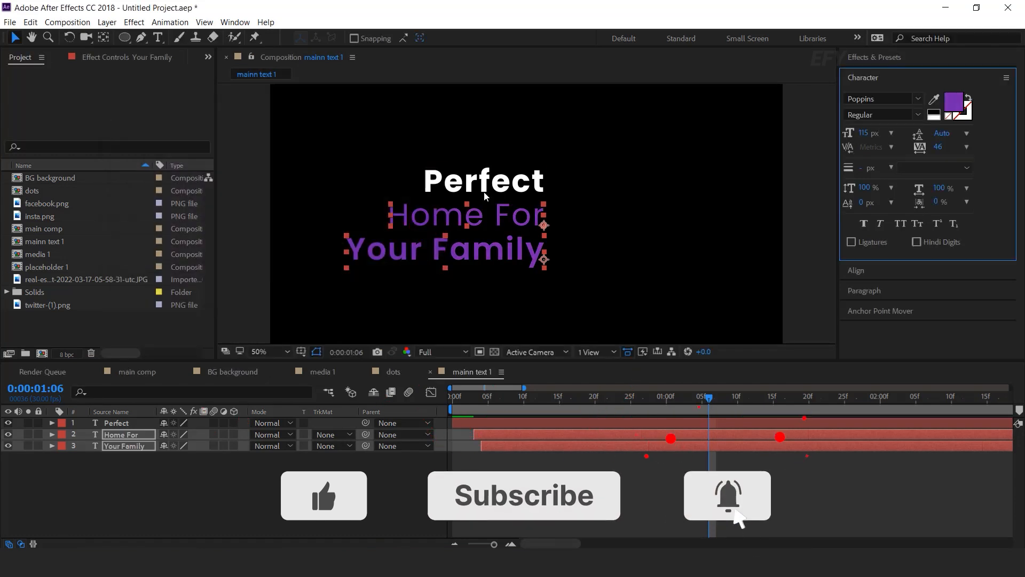
- Draw a rectangle shape covering the word "Perfect" with a small margin and fill it with dark purple
click(457, 182)
click(141, 322)
drag(128, 34, 169, 39)
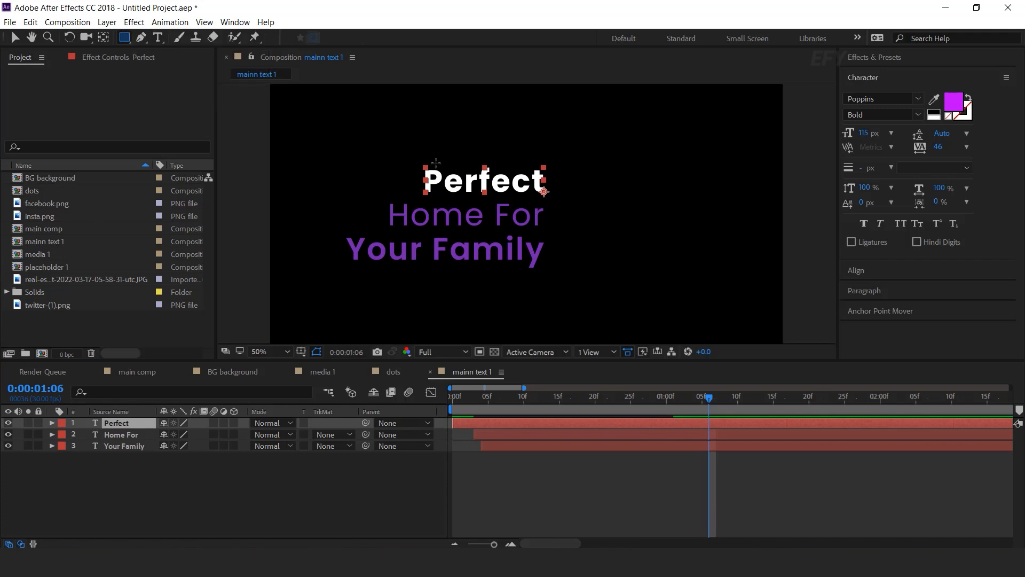
key(ctrl+shift+a)
drag(405, 156, 556, 200)
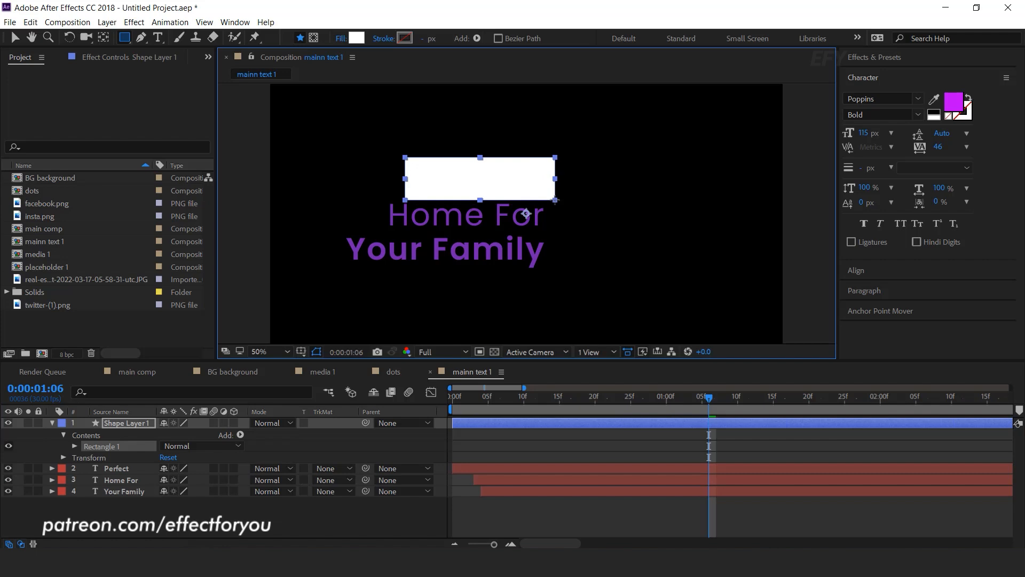
click(357, 38)
click(303, 166)
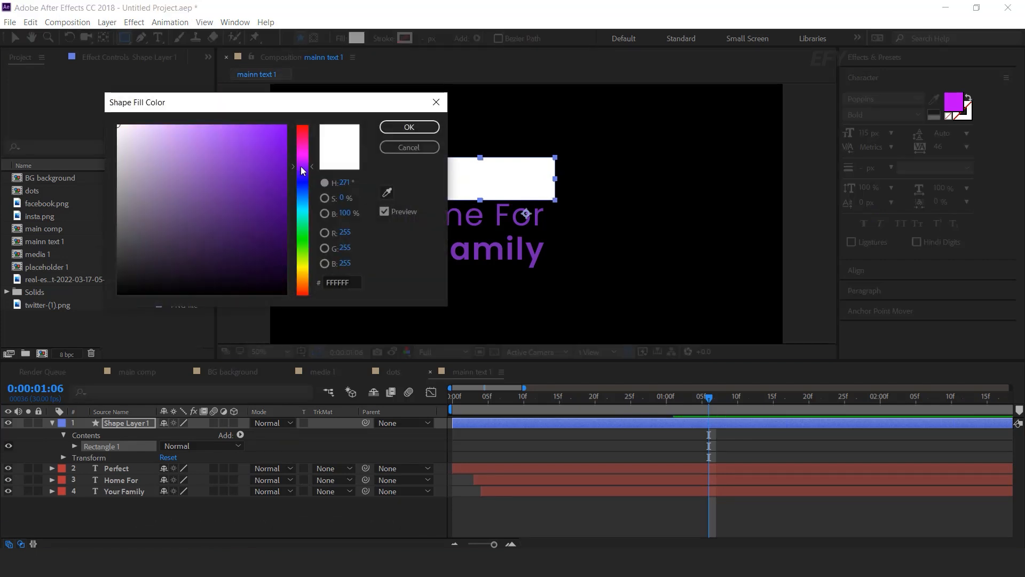
click(238, 194)
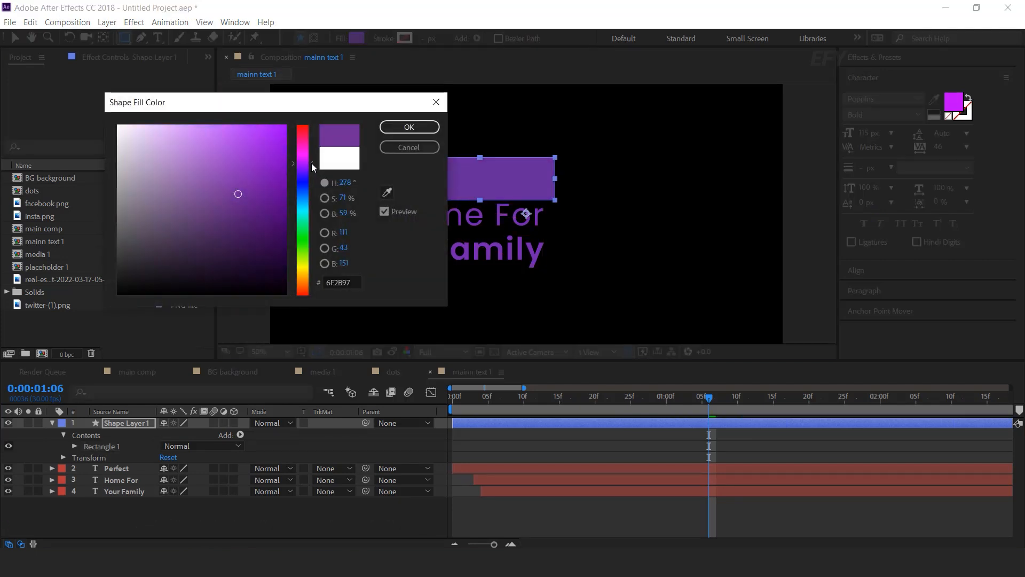
click(394, 127)
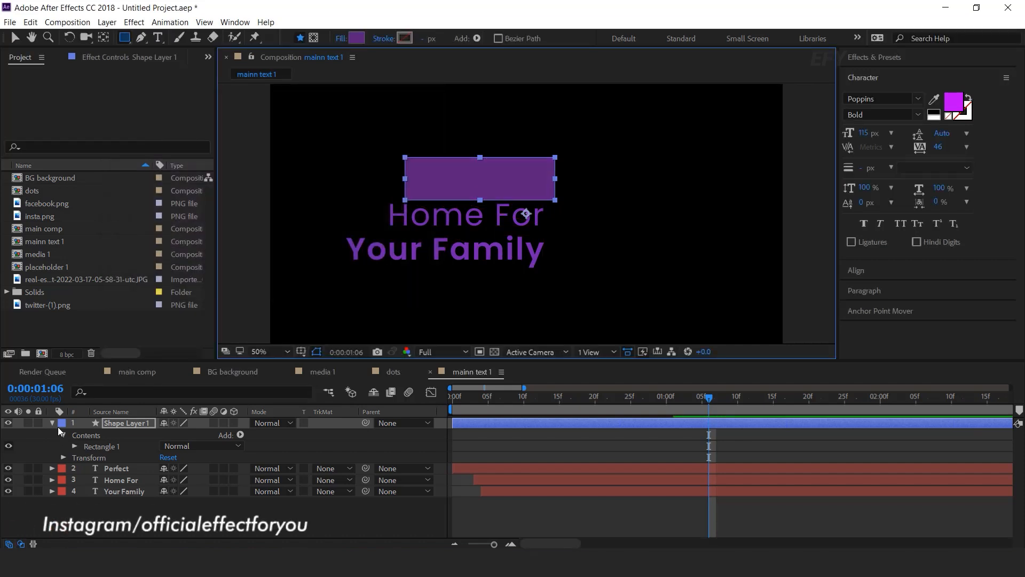
- Move the rectangle layer beneath the "Perfect" text layer and place its anchor point at the middle of its left edge
click(53, 423)
drag(116, 423, 117, 435)
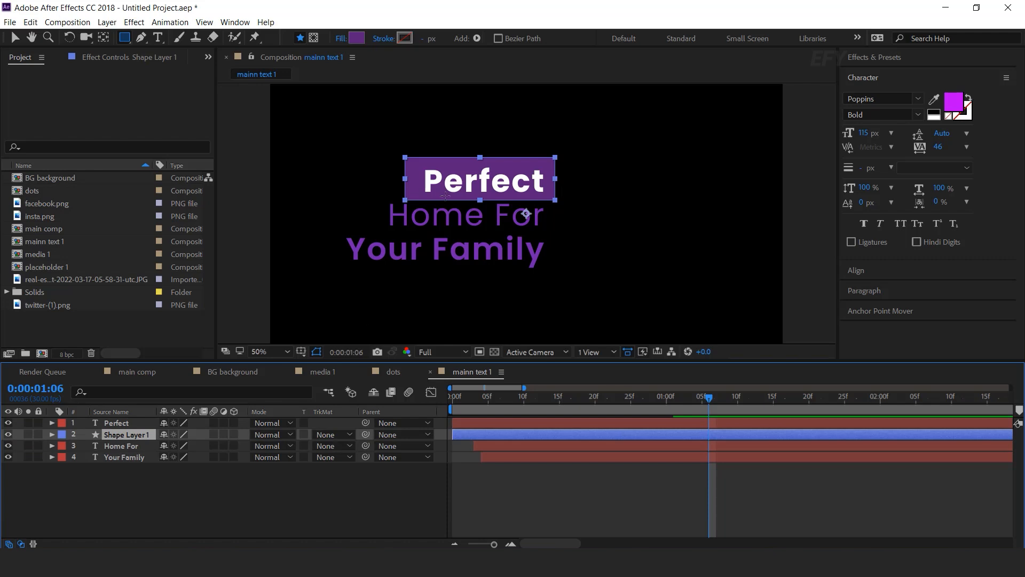
key(v)
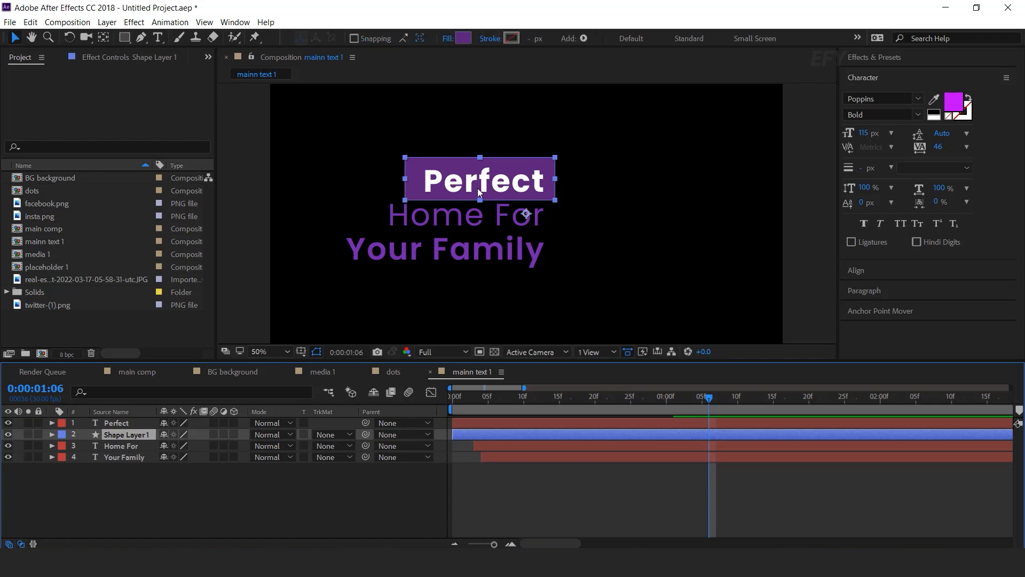
click(887, 311)
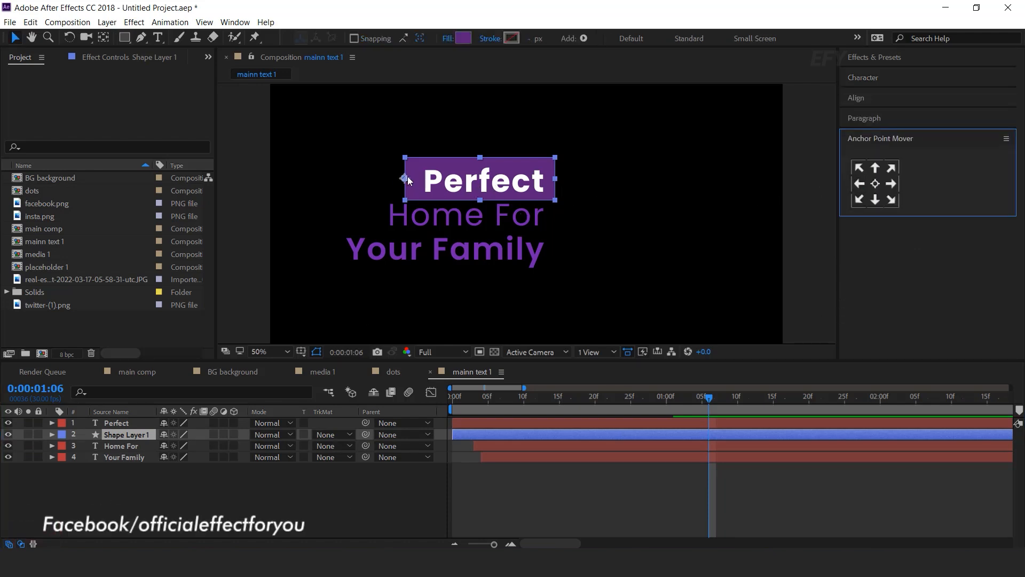
- Add a Scale keyframe of 100% to the purple rectangle layer at 0:00:01:00
click(113, 437)
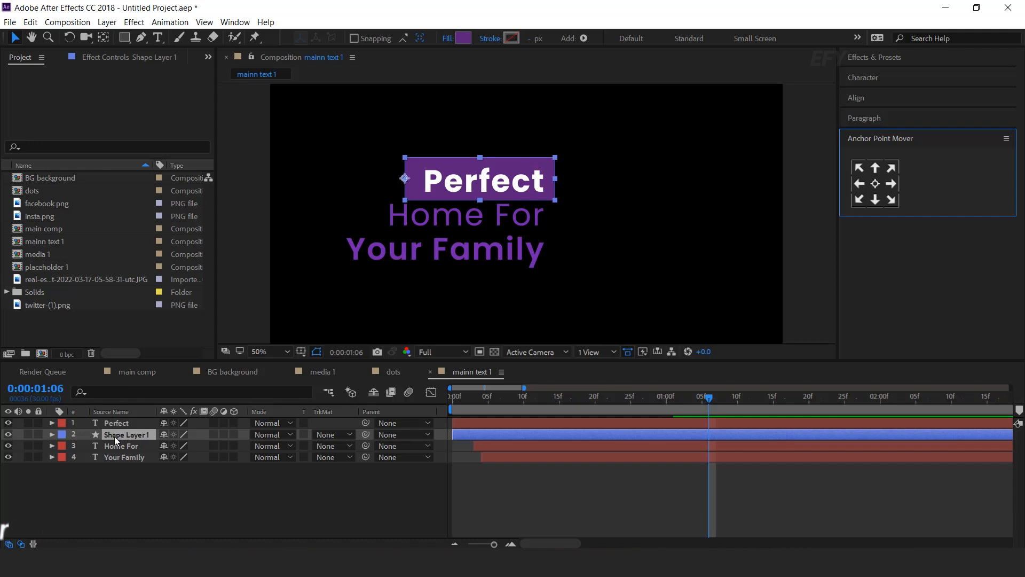
key(s)
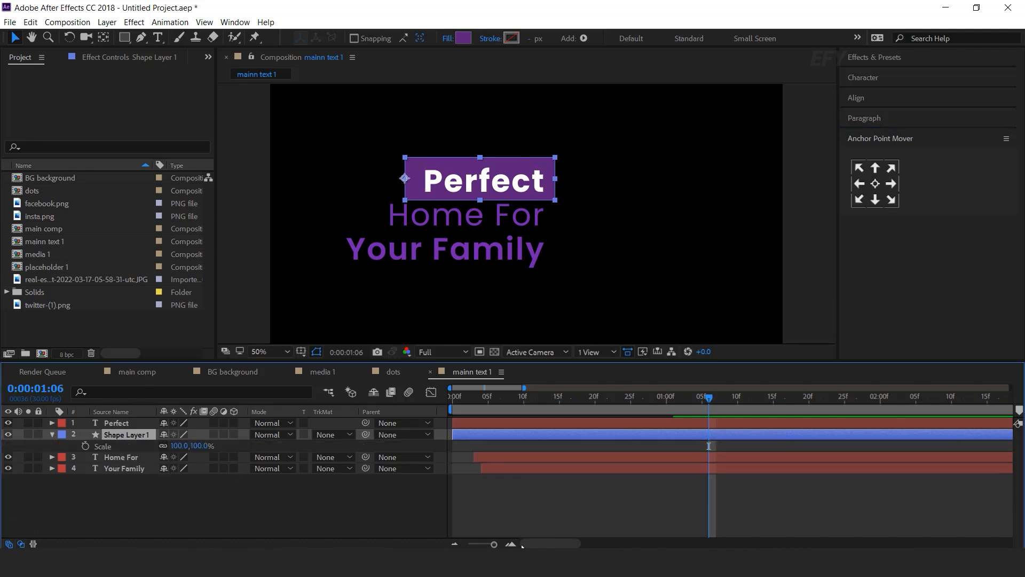
click(512, 545)
drag(553, 545, 534, 545)
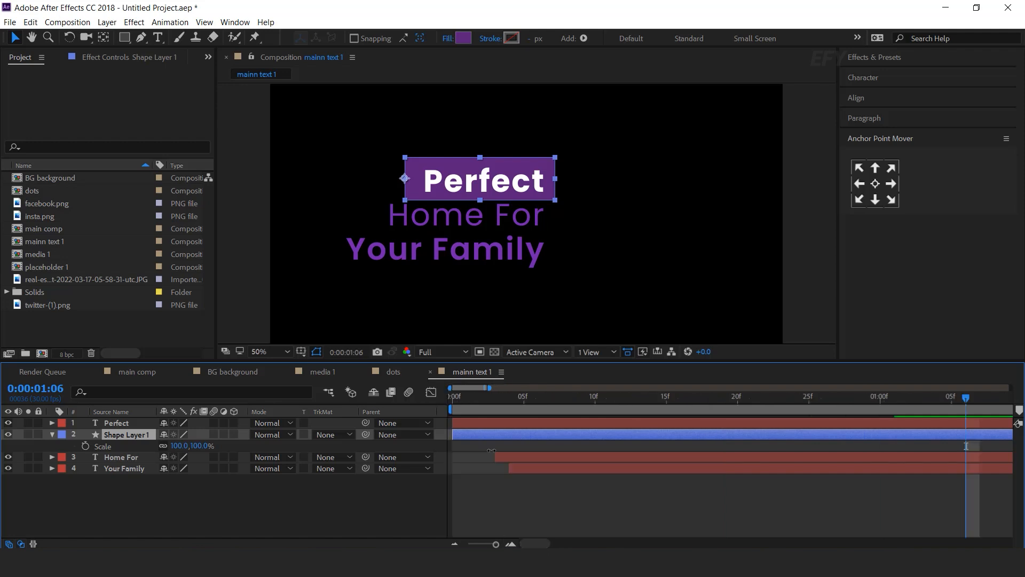
drag(481, 398, 438, 402)
key(space)
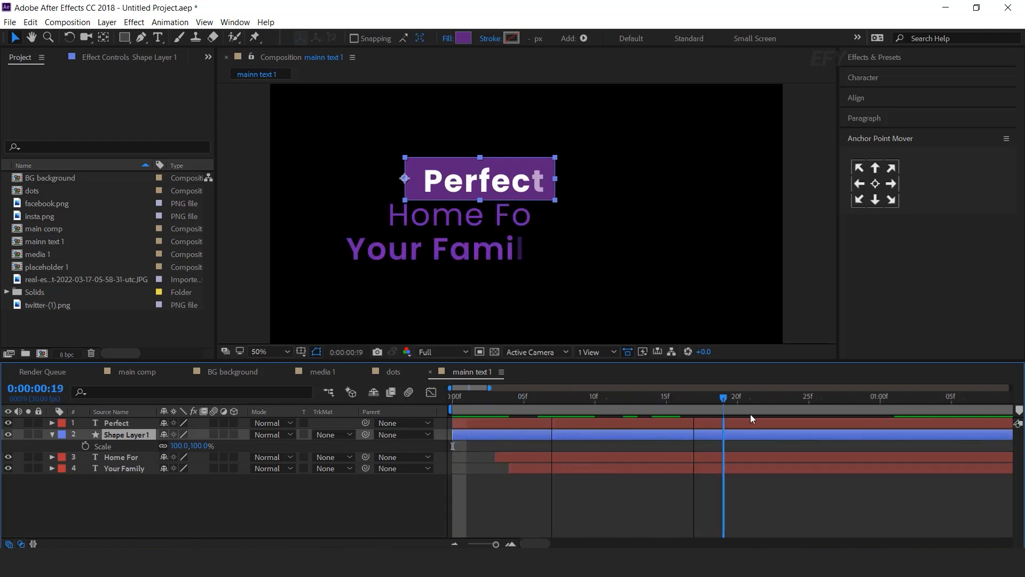
click(880, 412)
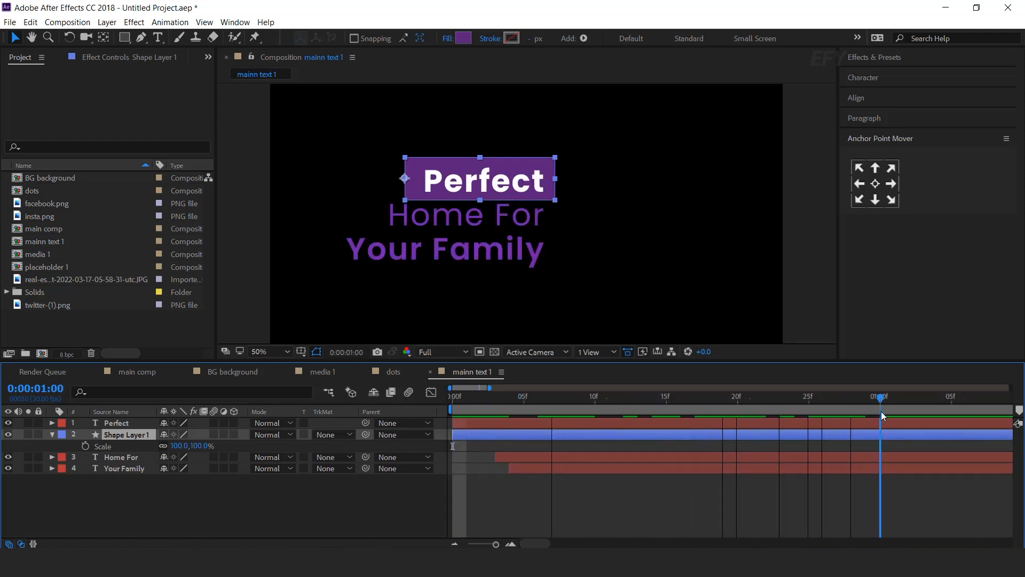
click(85, 446)
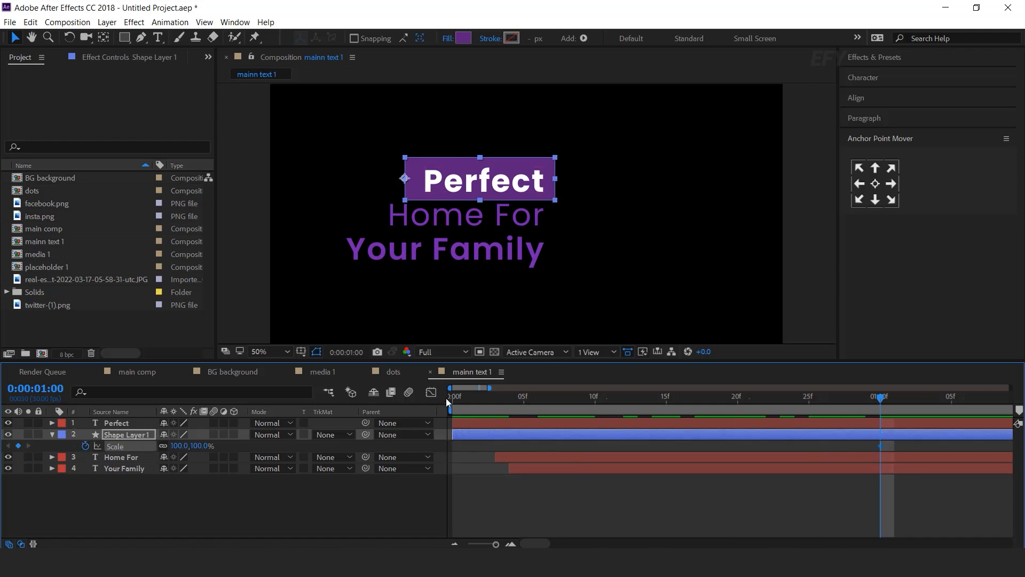
- Unlink the rectangle's scale proportions, set its horizontal scale to 0% at 0:00:00:00, and preview the reveal
drag(446, 398, 416, 403)
click(180, 446)
text(0)
key(Return)
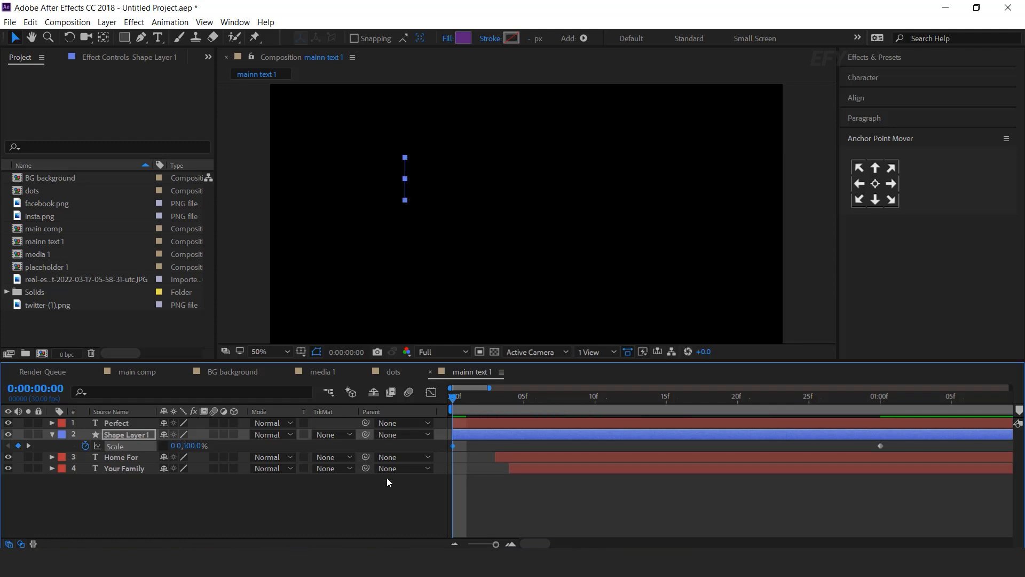
scroll(562, 505, down, 3)
key(space)
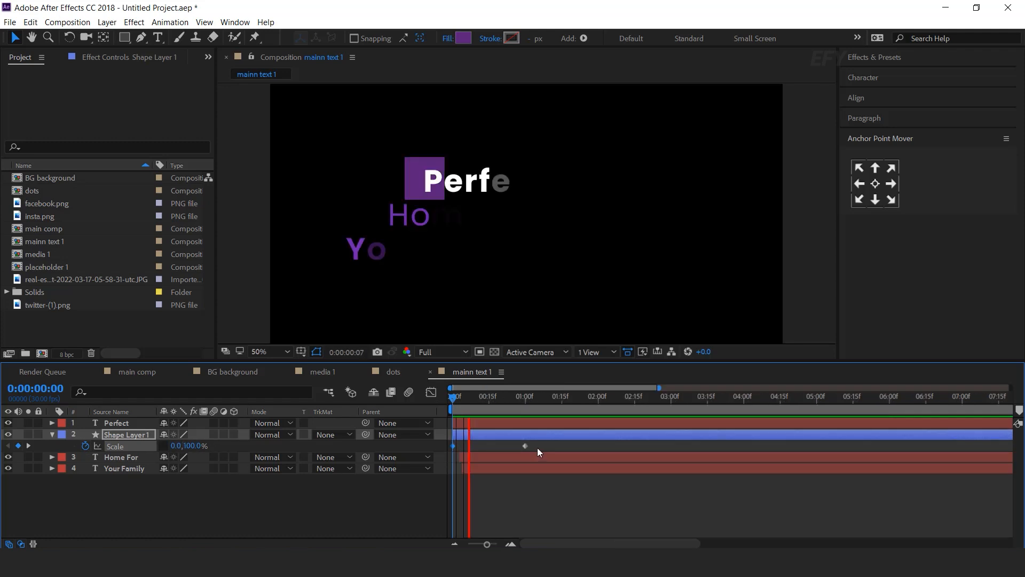
- Apply Easy Ease to both Scale keyframes of the rectangle and shape the speed graph for a fast start and slow finish
click(506, 399)
click(541, 447)
click(424, 448)
right_click(525, 446)
mouse_move(561, 438)
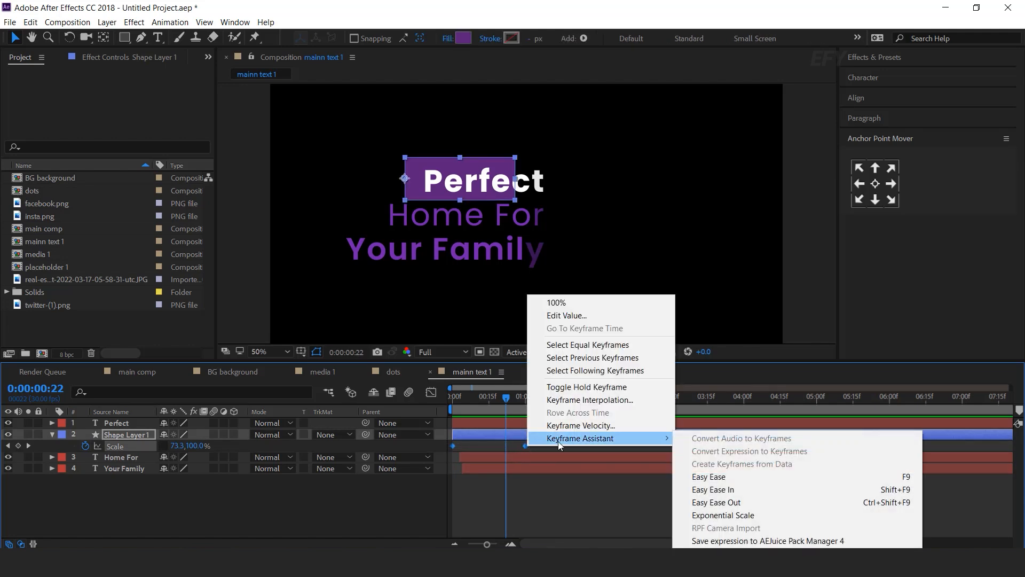
click(718, 480)
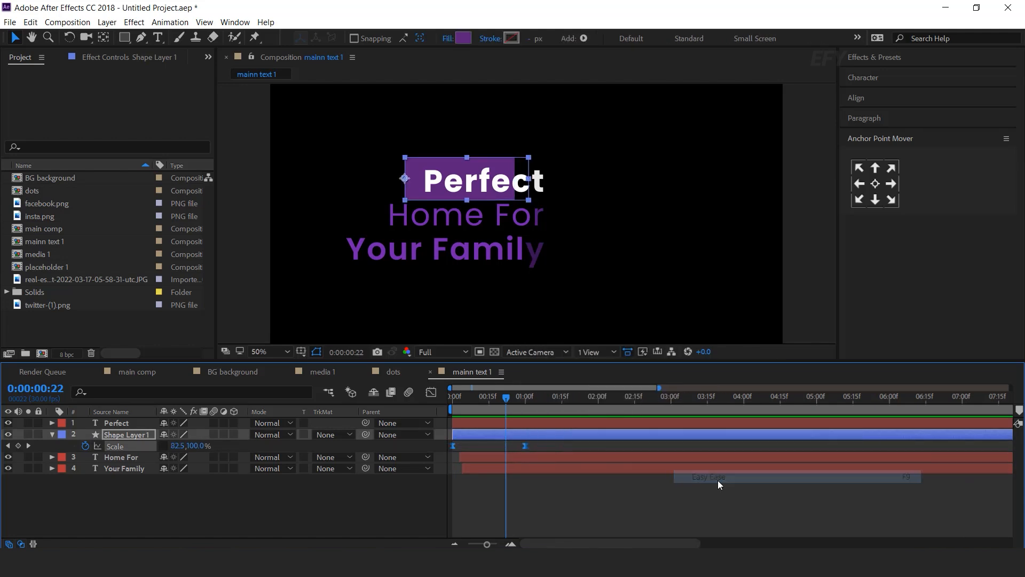
click(431, 393)
drag(531, 500, 463, 512)
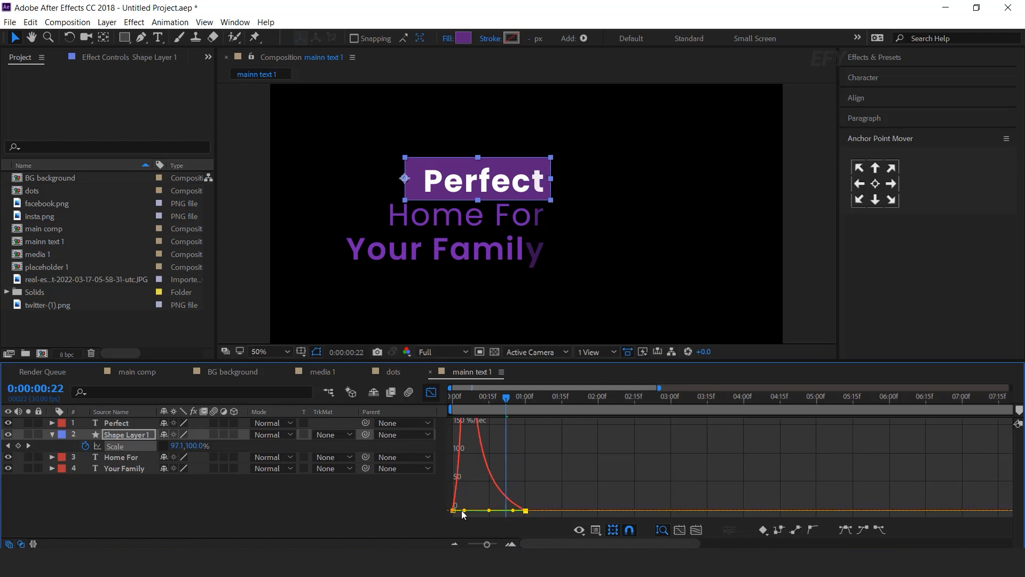
click(430, 393)
- Move the rectangle's ending Scale keyframe earlier to 0:00:00:24 and preview the headline animation
click(452, 396)
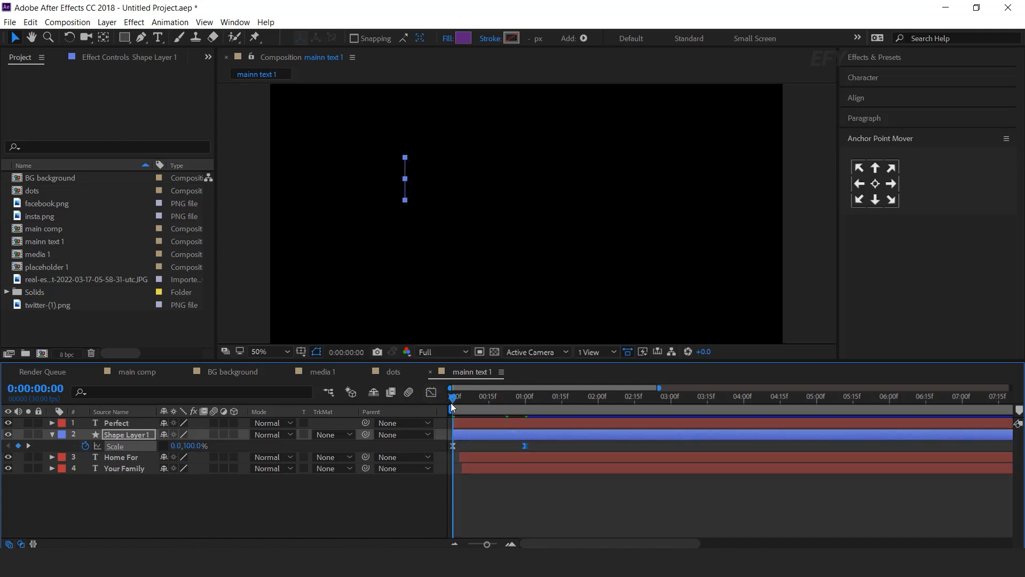
key(space)
click(512, 402)
click(552, 451)
drag(525, 446, 512, 446)
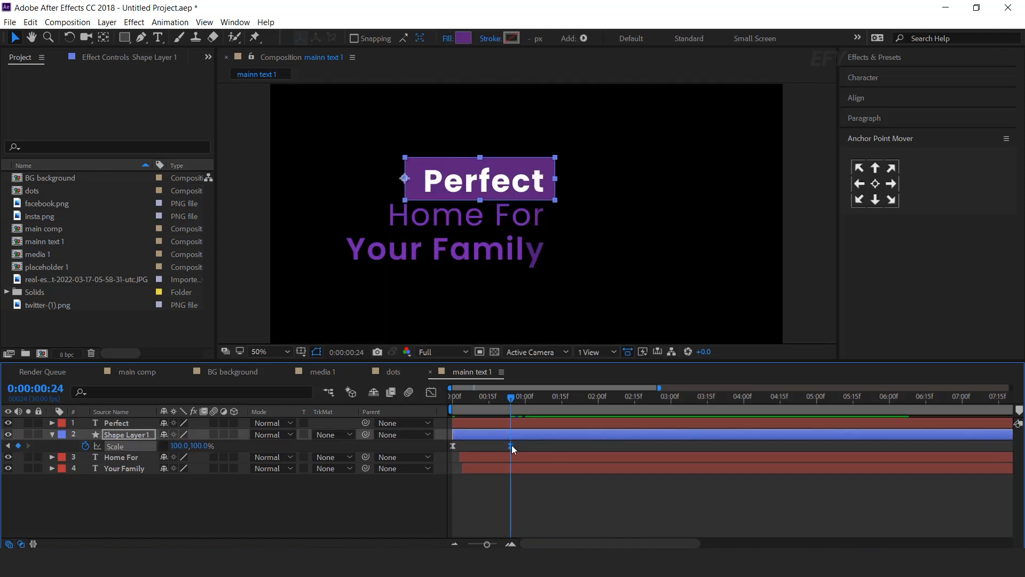
click(454, 399)
key(space)
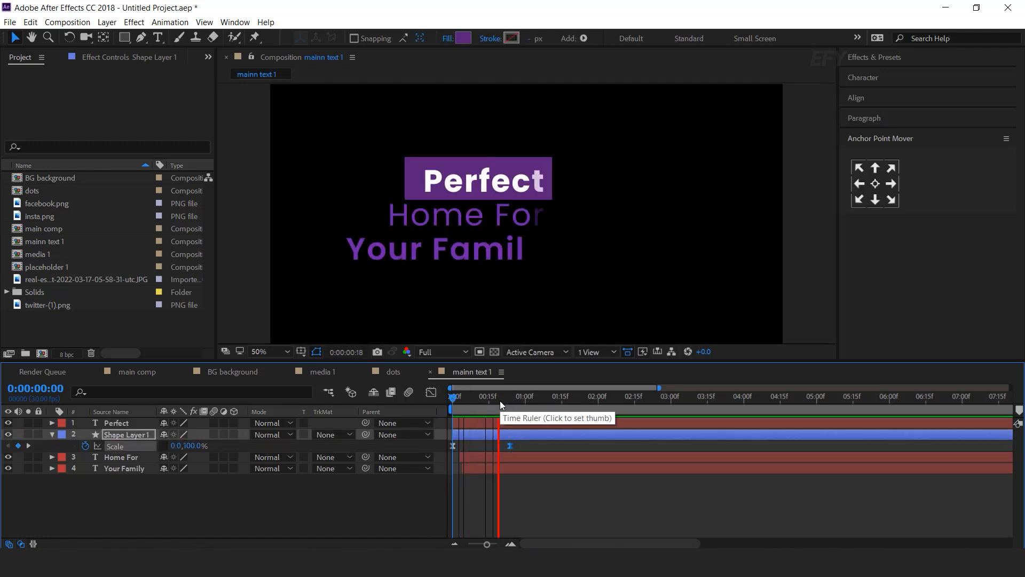
drag(500, 401, 576, 399)
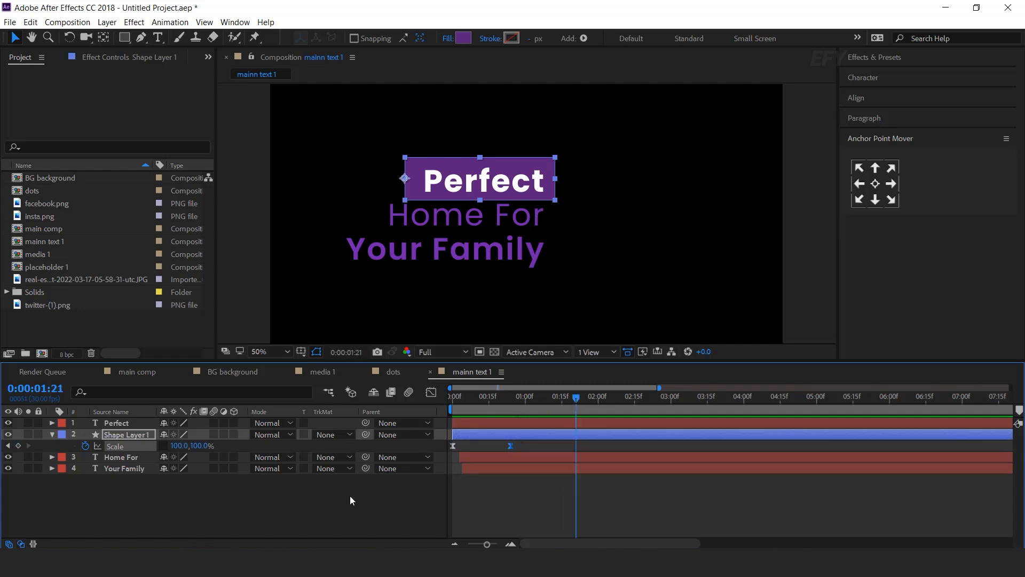
- Apply a Drop Shadow effect to the "Perfect" text layer with its distance set to 10
click(351, 496)
click(485, 190)
key(ctrl+space)
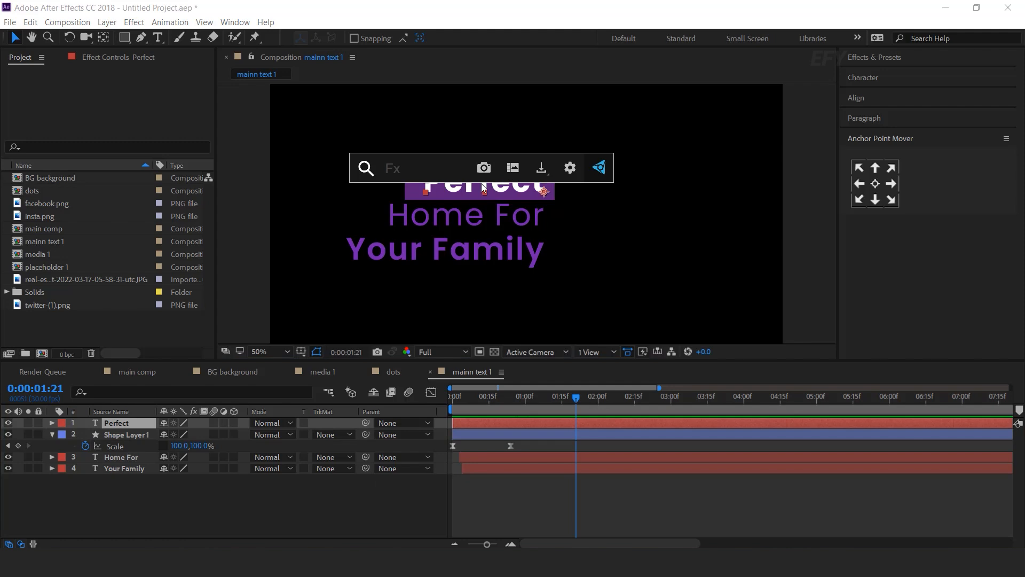
text(drop)
key(Return)
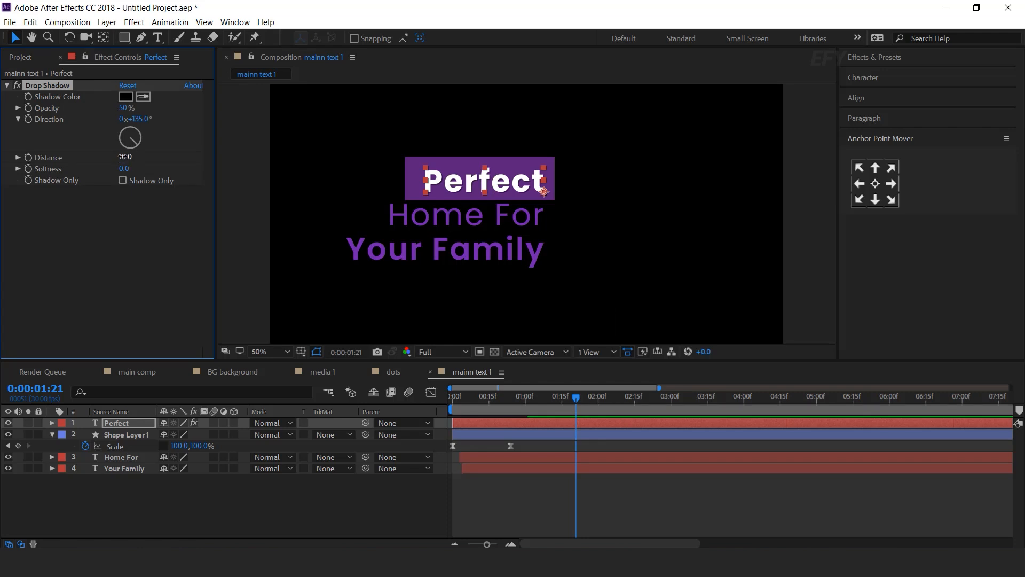
click(373, 507)
scroll(447, 205, up, 1)
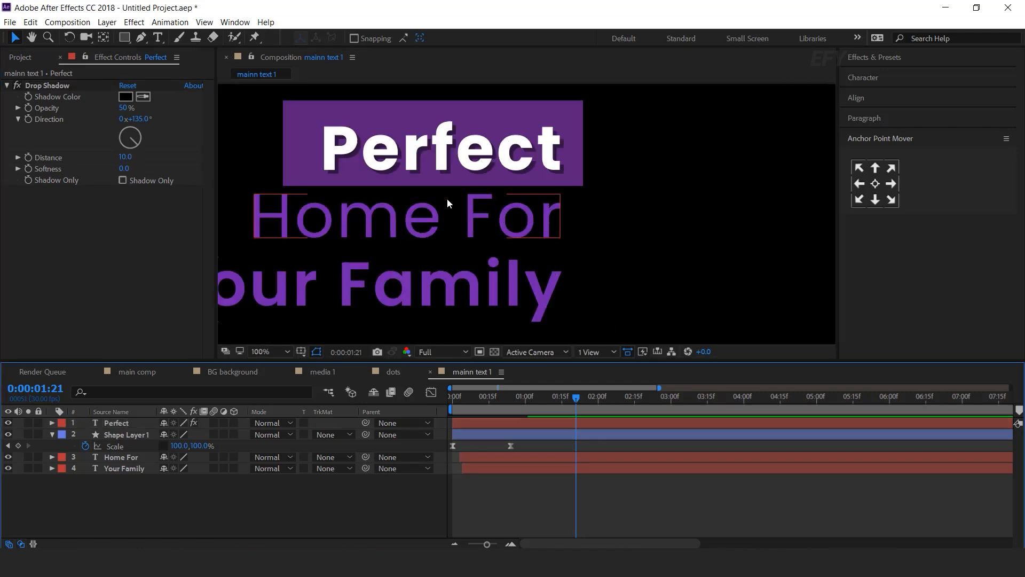
scroll(562, 172, down, 1)
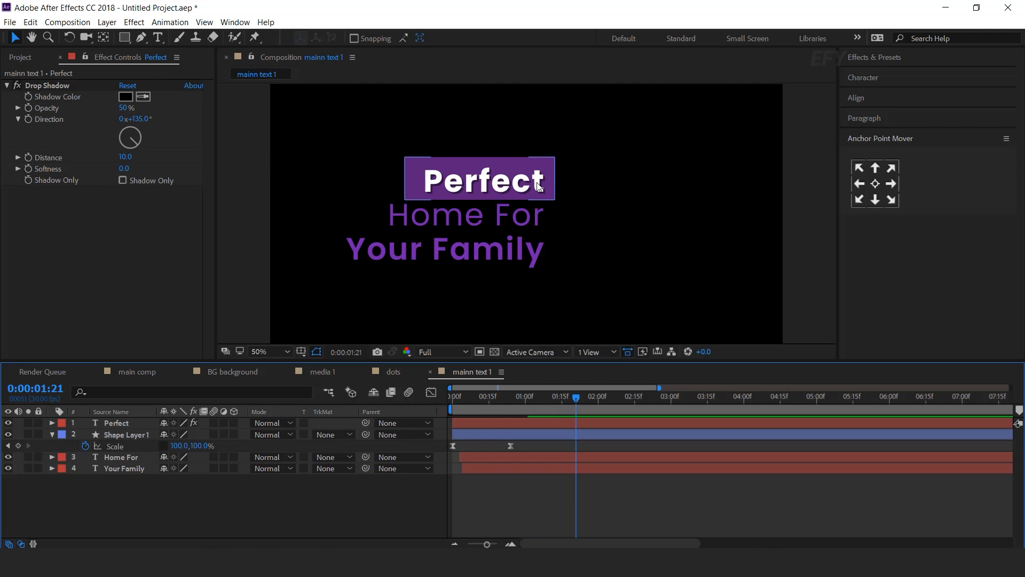
- Copy the Drop Shadow effect from "Perfect" to the "Home For" and "Your Family" layers and collapse the rectangle layer's properties
click(45, 87)
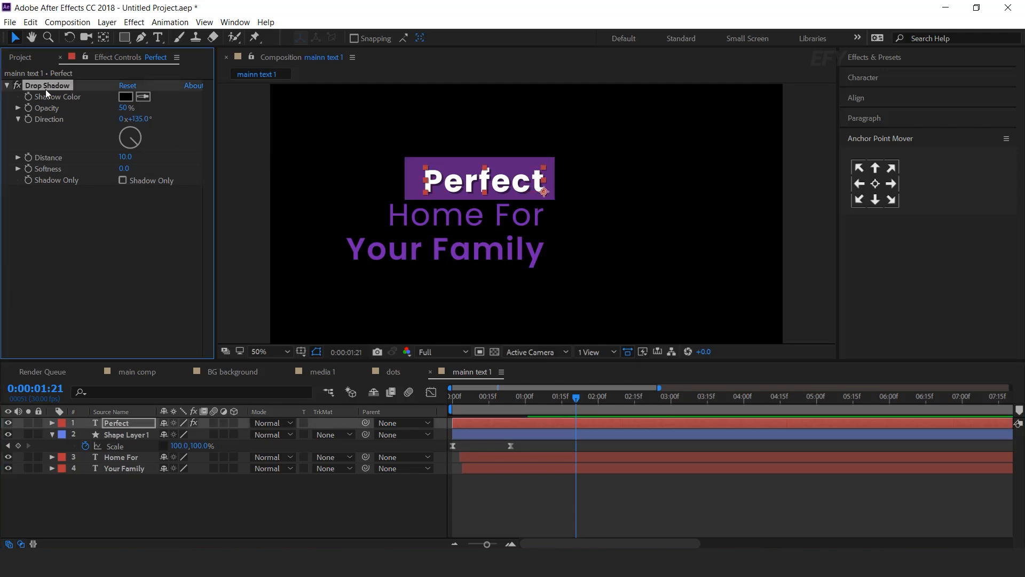
click(129, 460)
shift+click(130, 469)
key(ctrl+v)
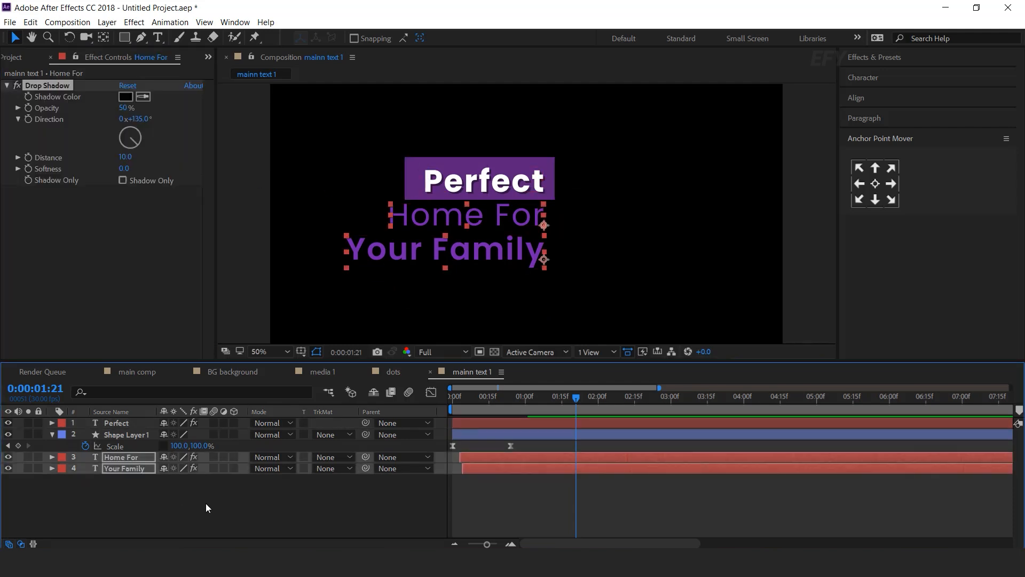
click(207, 503)
click(133, 468)
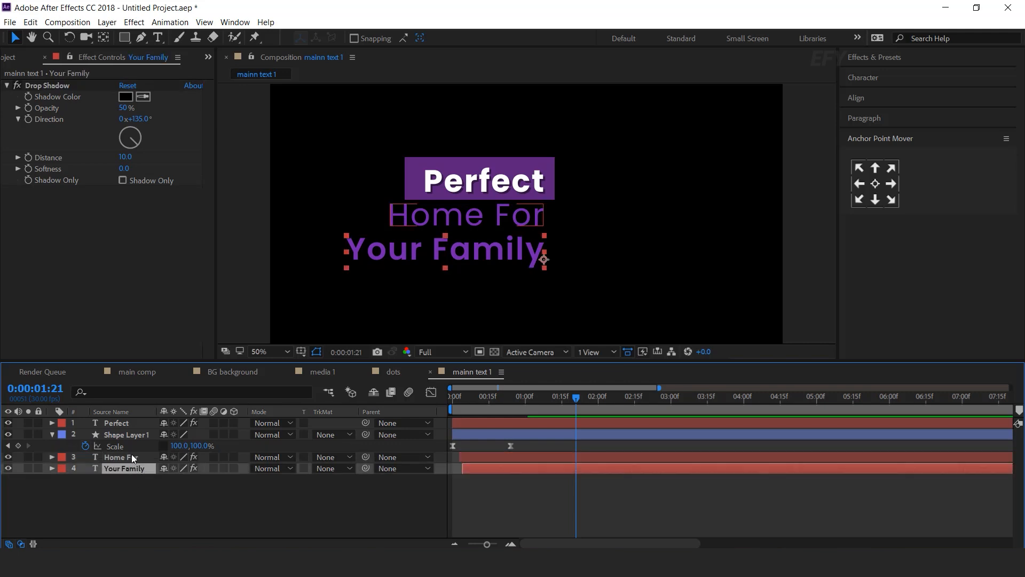
click(131, 456)
drag(491, 400, 642, 403)
click(107, 507)
click(52, 434)
click(582, 400)
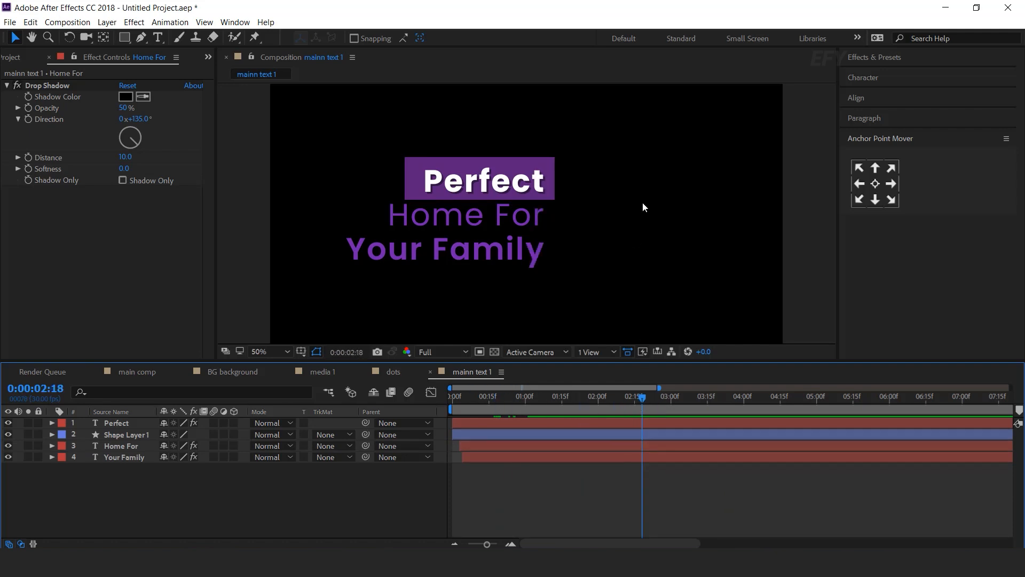
- Select all the headline layers and shift them together about 96 px rightward and slightly upward in the composition
key(comma)
key(comma)
key(ctrl+a)
key(period)
key(period)
drag(505, 225, 554, 221)
scroll(739, 221, down, 2)
click(721, 220)
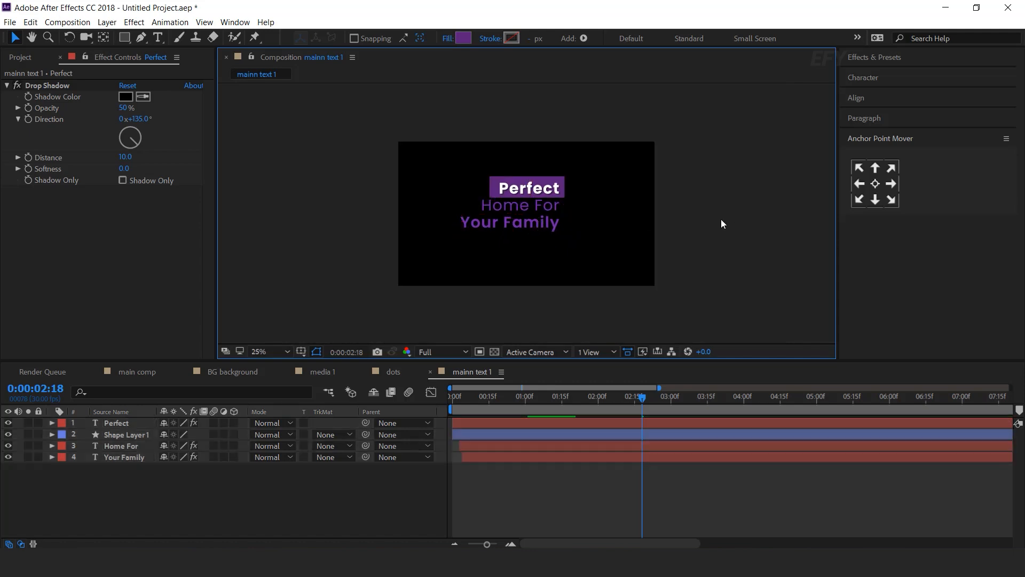
- Nudge the "Perfect" text slightly upward within its purple box
scroll(721, 220, up, 2)
click(552, 167)
drag(570, 164, 570, 163)
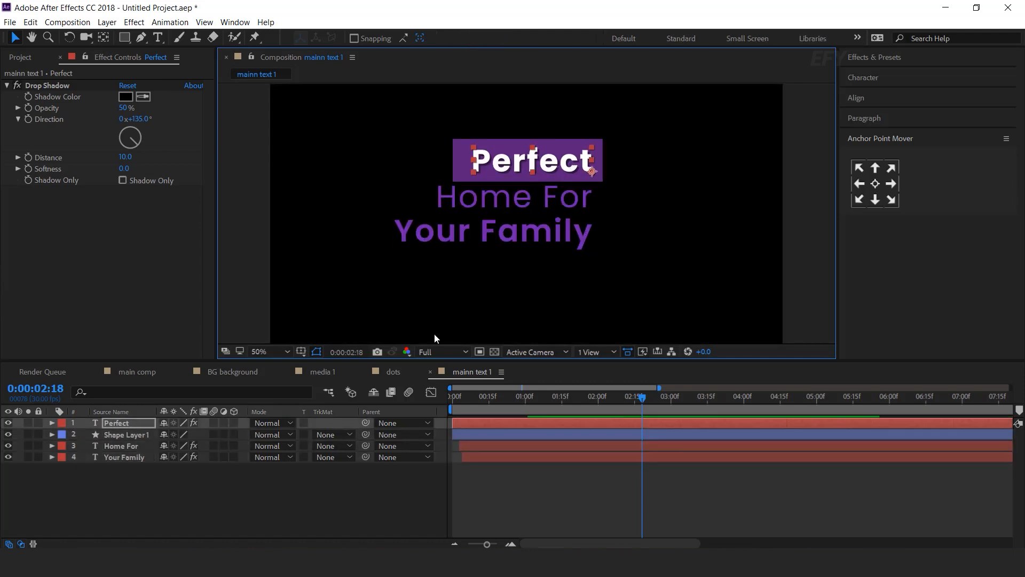
scroll(479, 258, down, 2)
click(373, 501)
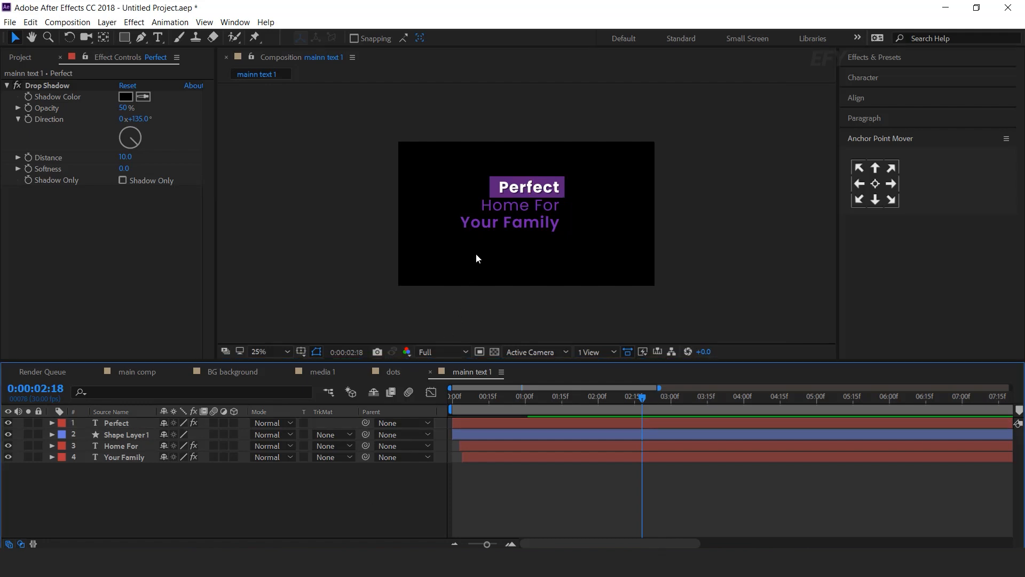
- Create a paragraph text box below "Your Family" with the Lorem Ipsum copy in 29 px Poppins Regular and shrink the box around it
click(158, 39)
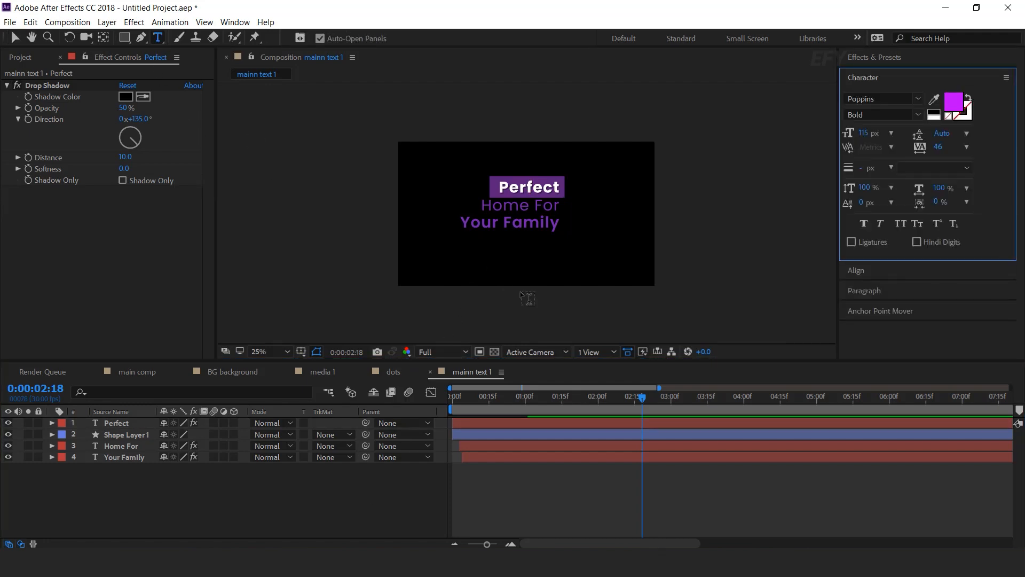
scroll(538, 298, up, 2)
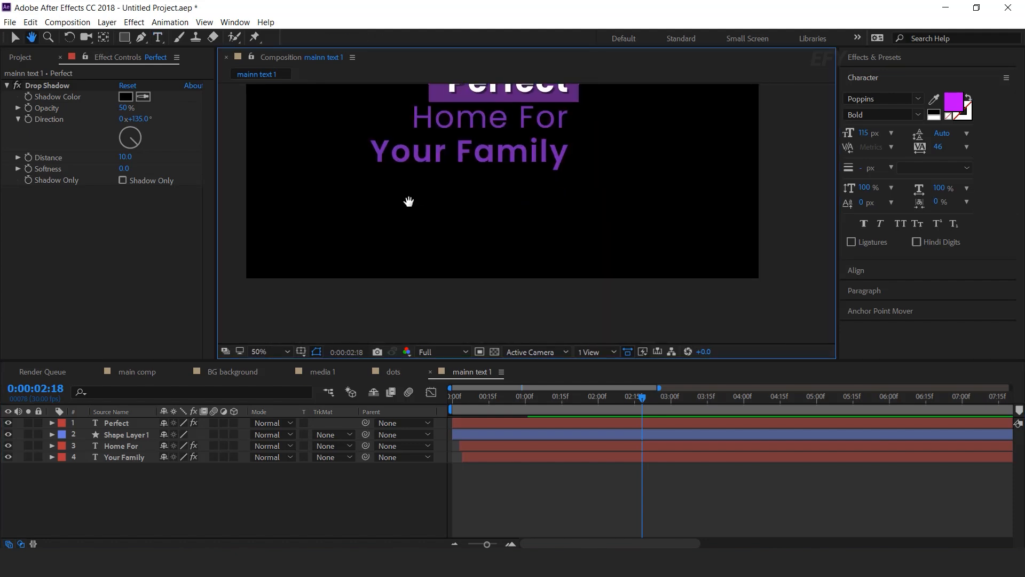
drag(358, 178, 601, 248)
text(Lorem Ipsum is simply dummy text of the printing and typesetting industry. Lorem Ipsum has been the industry's standard dummy text ever since the.)
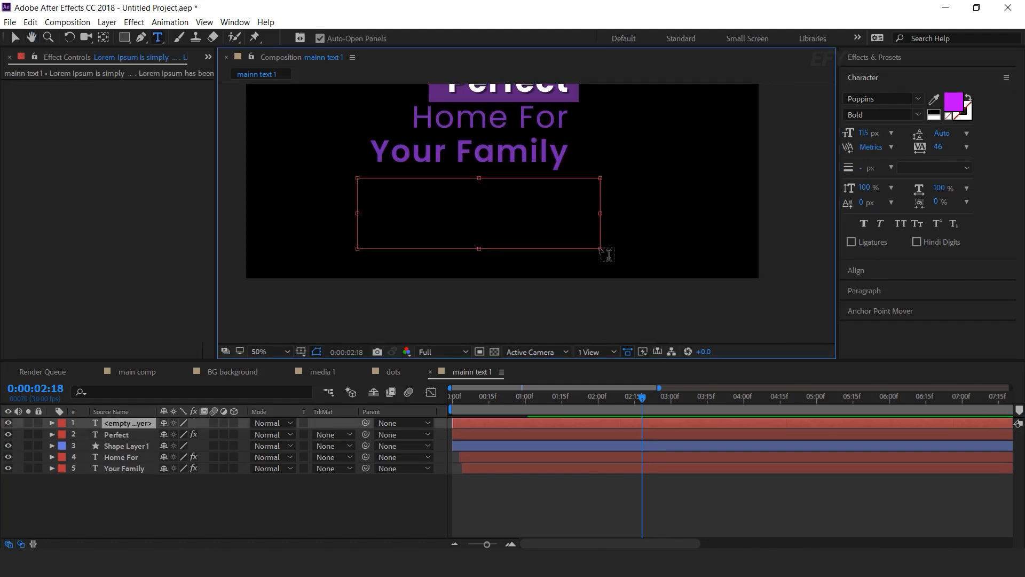
drag(478, 249, 416, 220)
drag(356, 206, 415, 206)
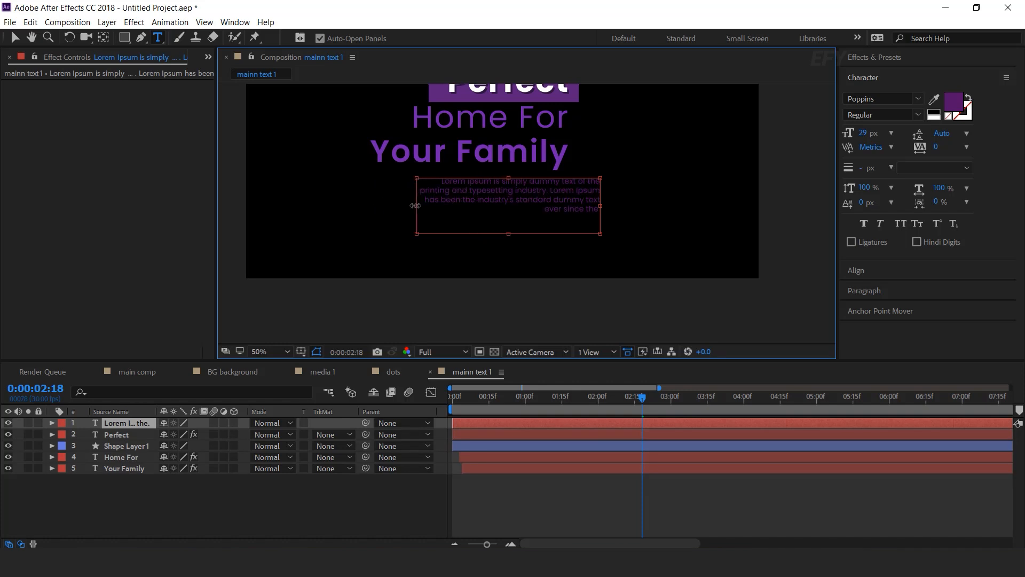
- Move the Lorem Ipsum paragraph leftward so it sits beneath "Your Family" near the headline's right edge
click(366, 495)
key(v)
click(560, 201)
drag(546, 204, 530, 202)
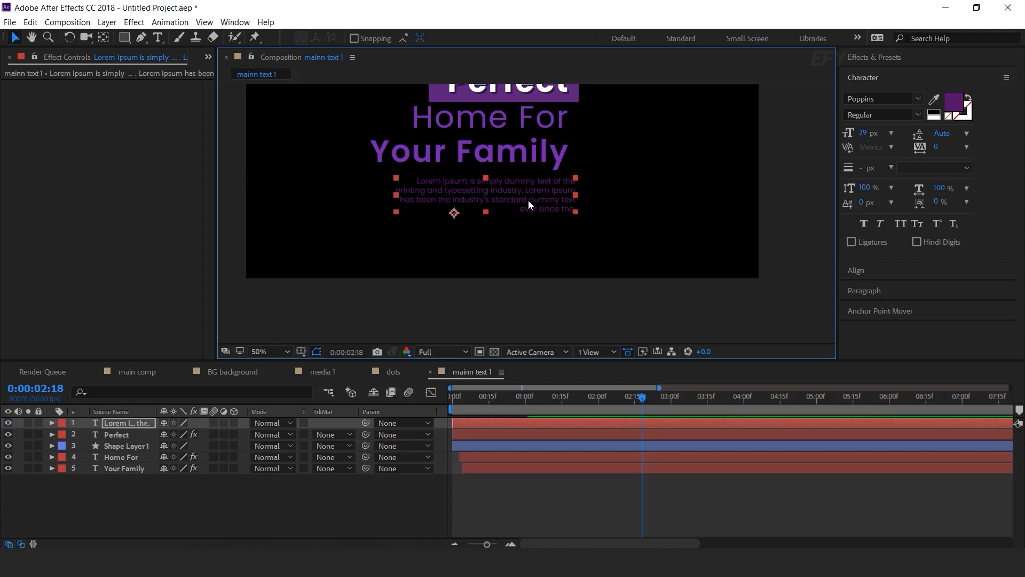
- Add a text animator with Position and Opacity properties to the Lorem Ipsum layer
click(51, 423)
click(240, 435)
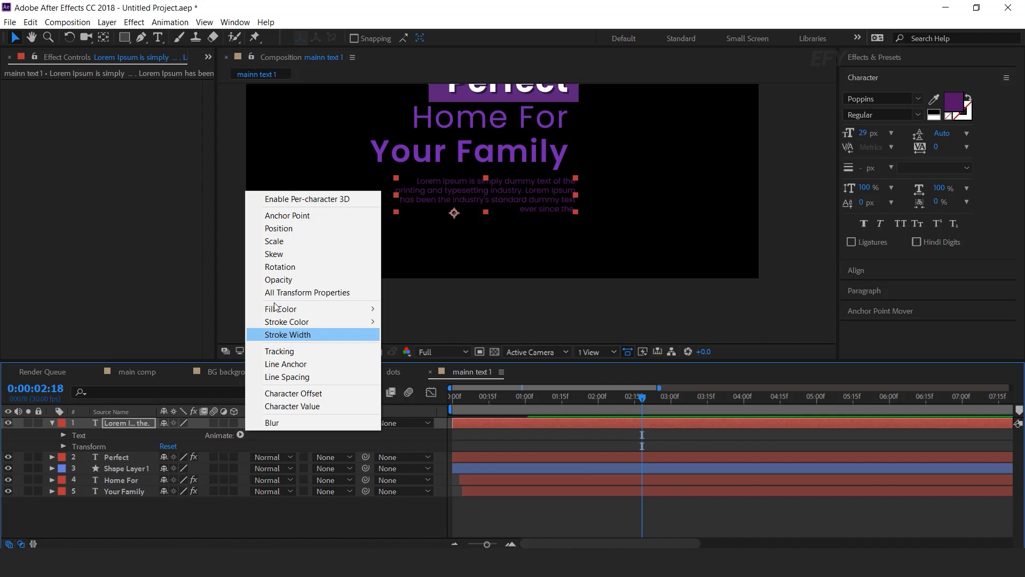
click(288, 228)
click(240, 435)
click(275, 279)
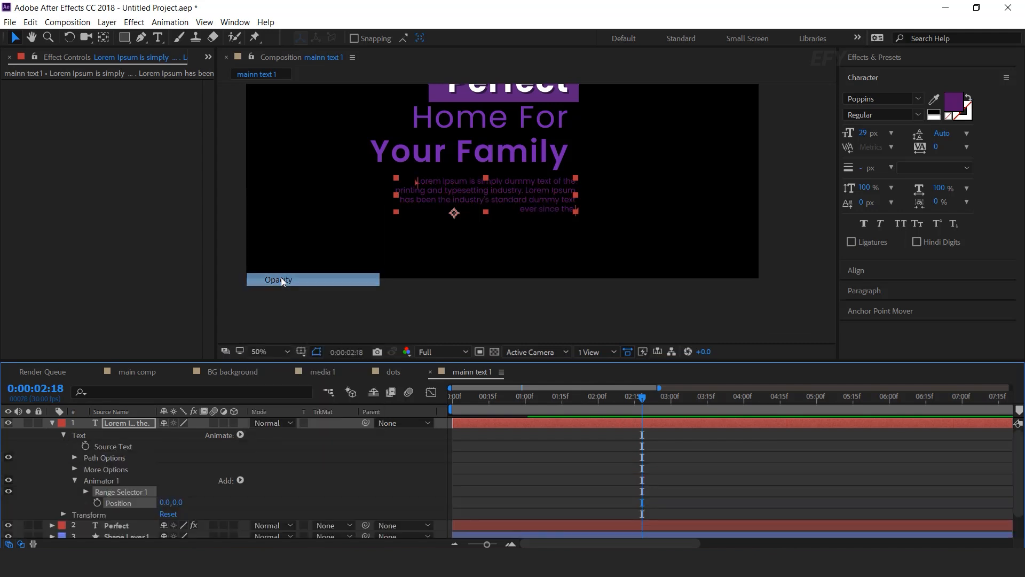
- Set the paragraph animator's Position to 100, 0 and its Opacity to 0%
drag(164, 502, 212, 499)
click(167, 503)
text(100)
key(Return)
click(165, 513)
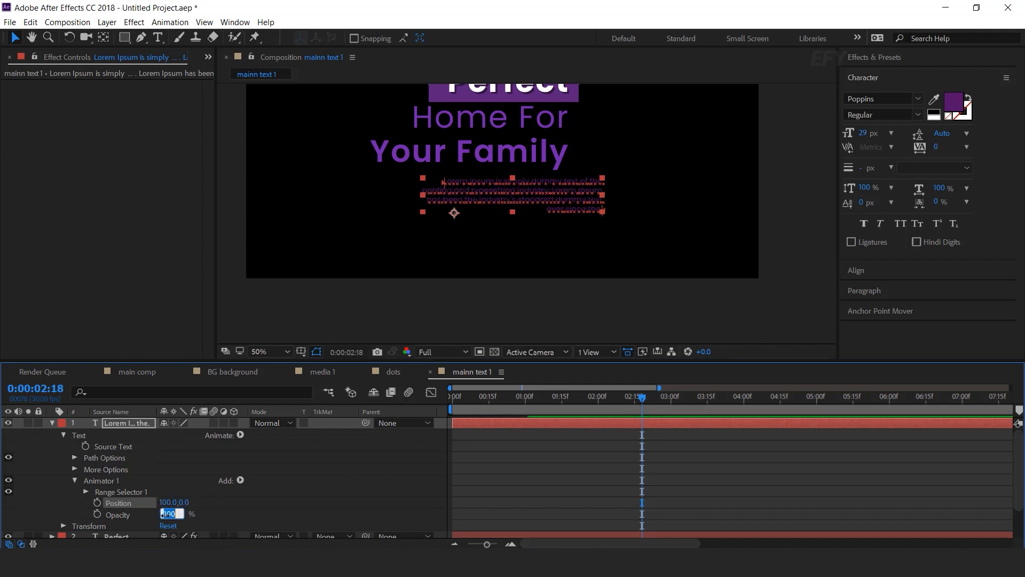
text(0)
key(Return)
click(103, 479)
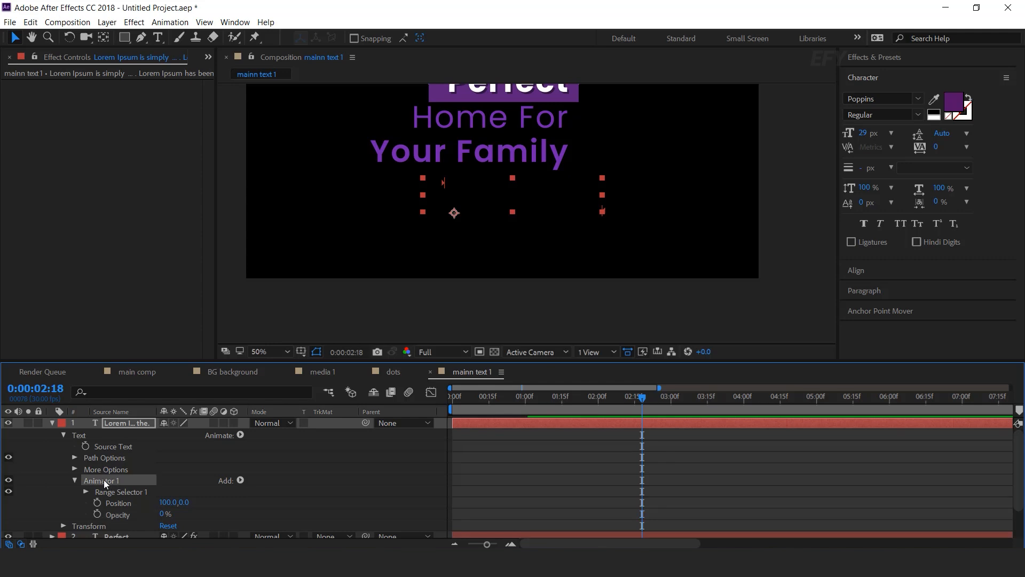
- Add an Expression selector to the Lorem Ipsum layer's text animator and expand its settings
click(238, 480)
mouse_move(255, 498)
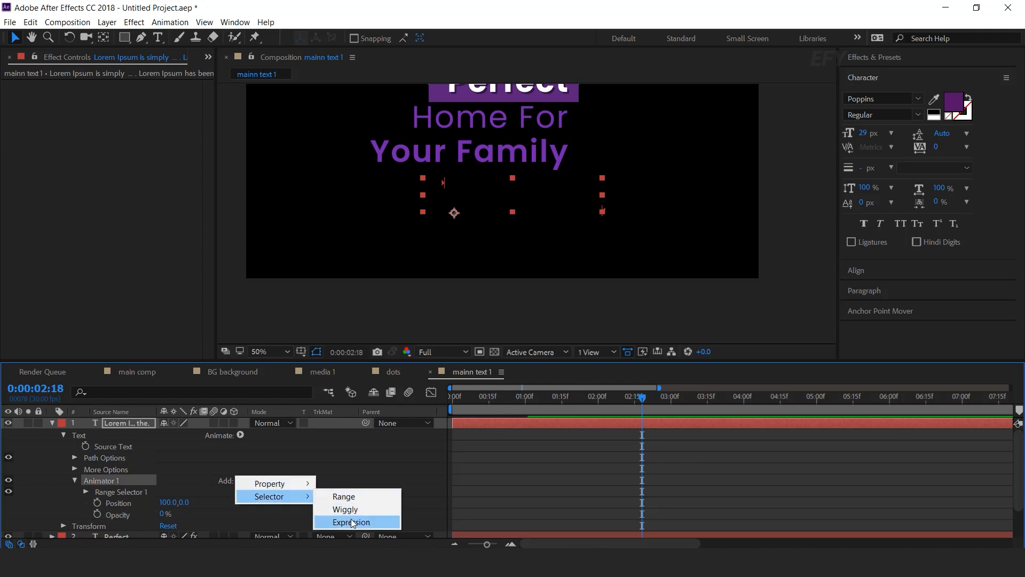
click(354, 521)
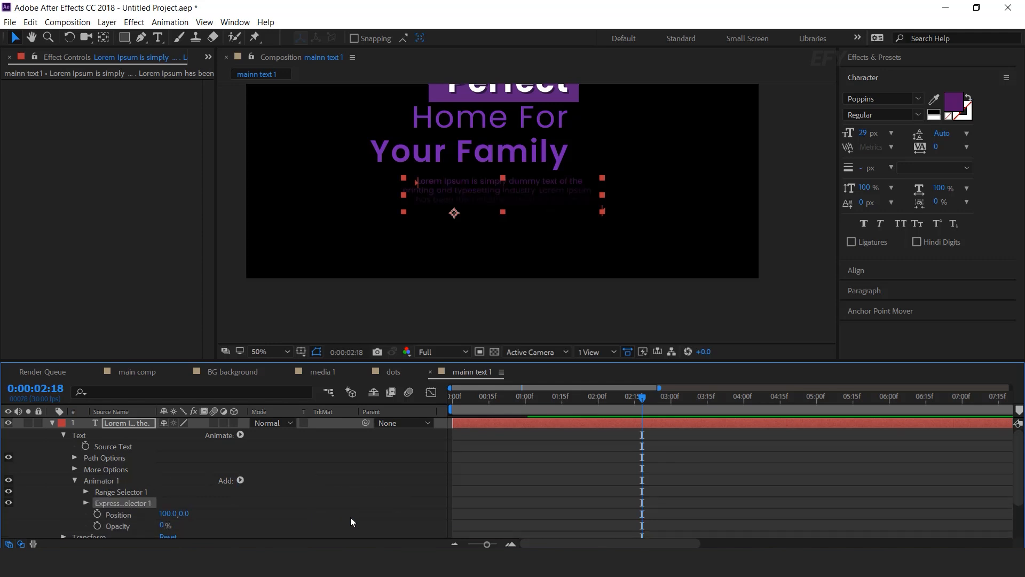
click(84, 503)
scroll(82, 500, down, 1)
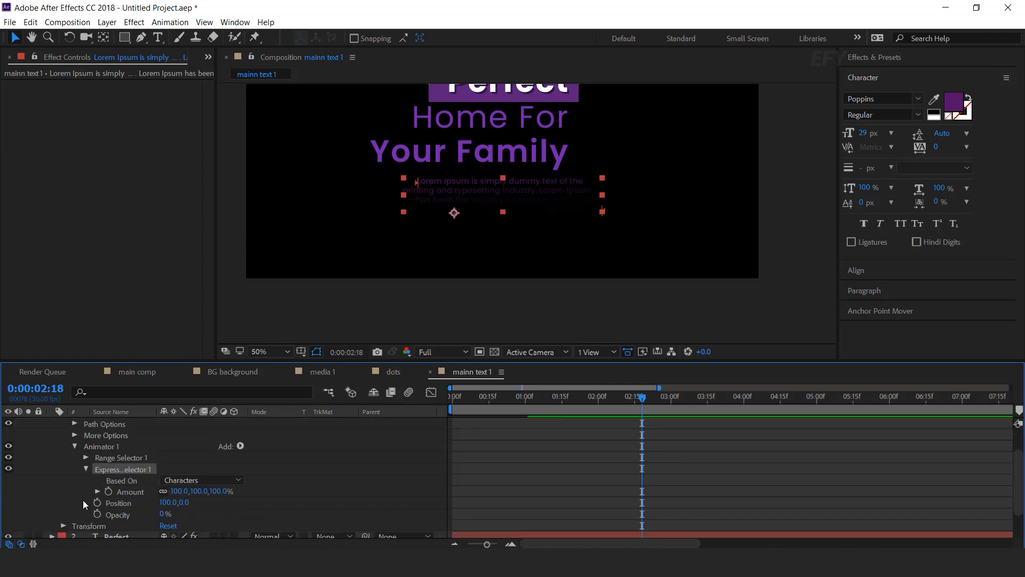
- Copy the whole delay script (delay 0.03, freq 3, amp 50, decay 10, Speed 0.4) from Notepad into the Expression Selector's Amount expression
key(alt+Tab)
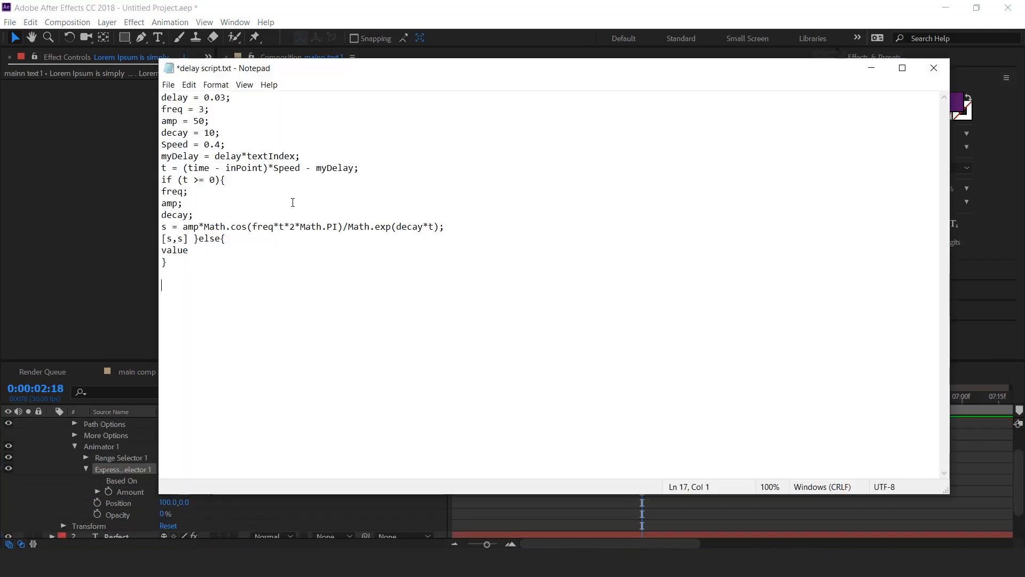
key(ctrl+a)
click(872, 68)
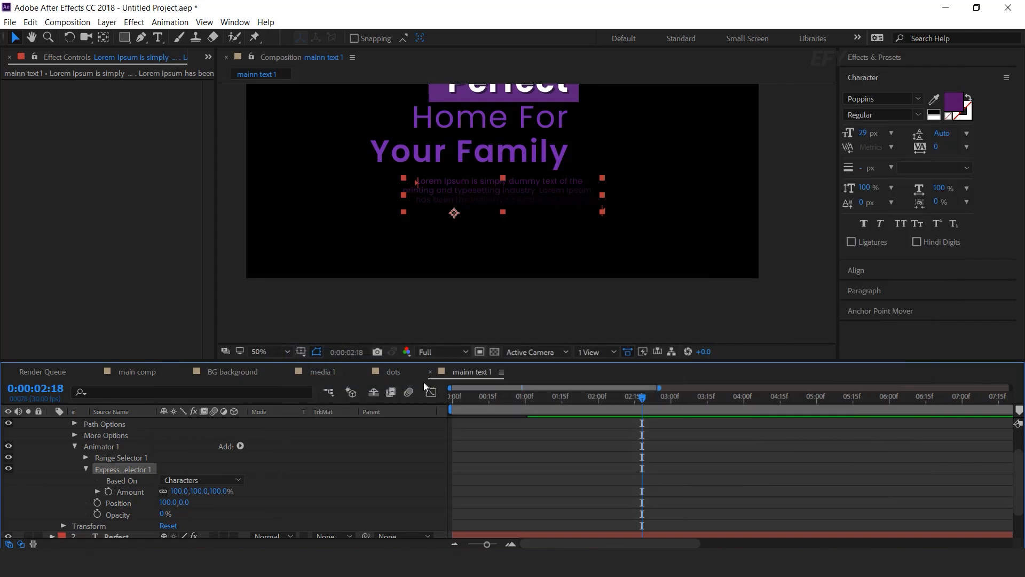
alt+click(108, 492)
key(ctrl+v)
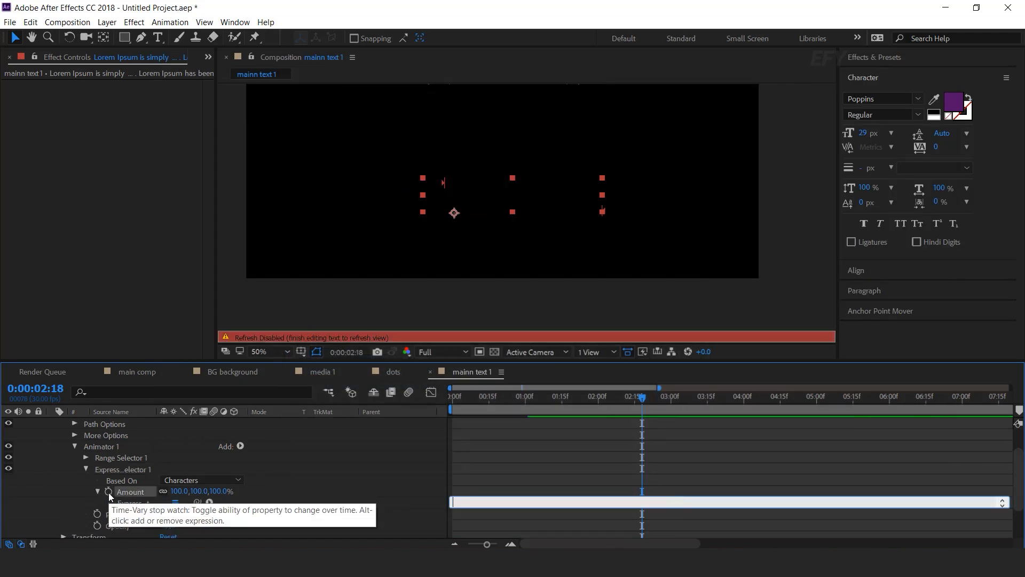
click(319, 488)
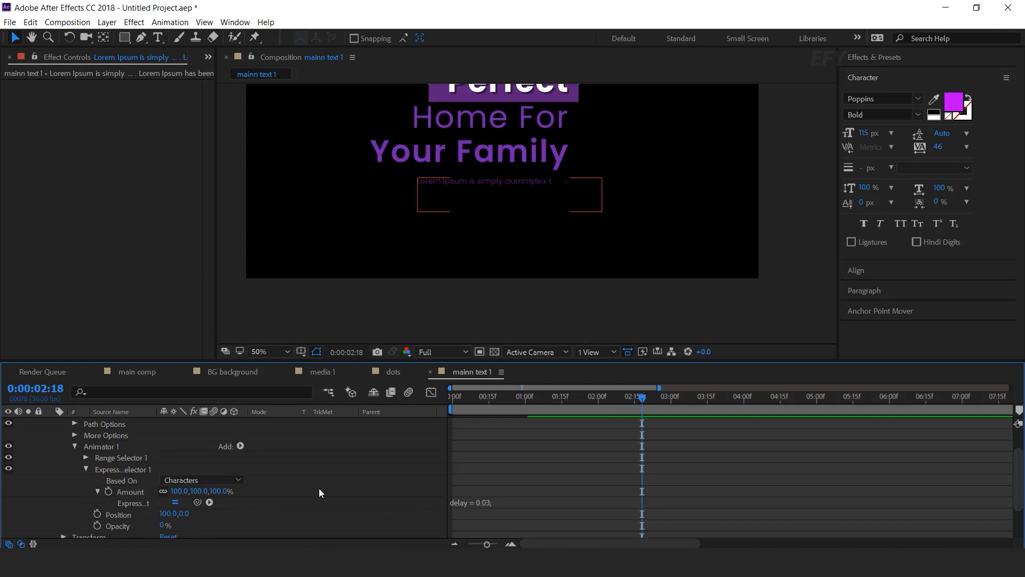
- Base the paragraph's Expression Selector on Lines and preview the animation from the start
click(187, 481)
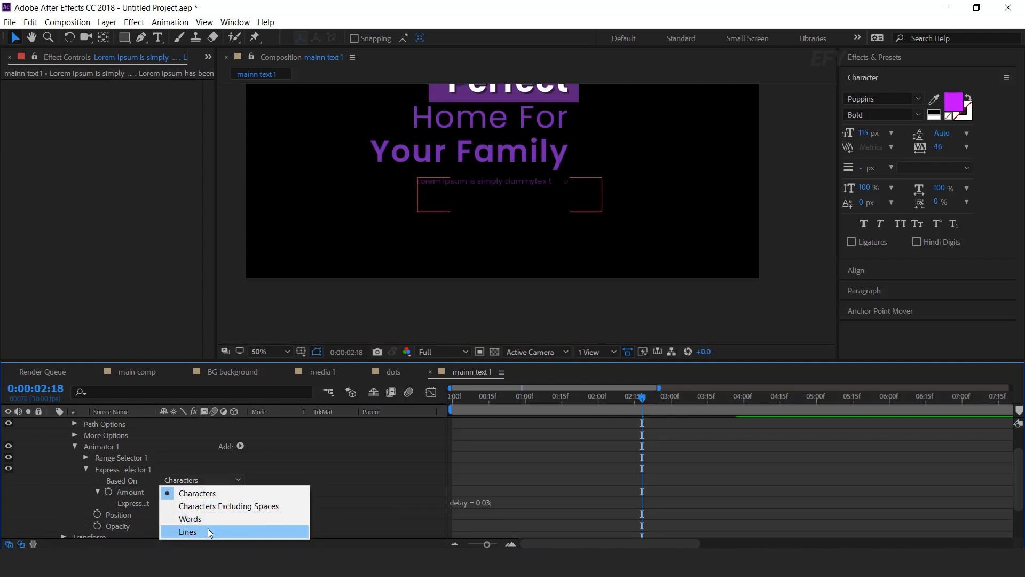
click(208, 531)
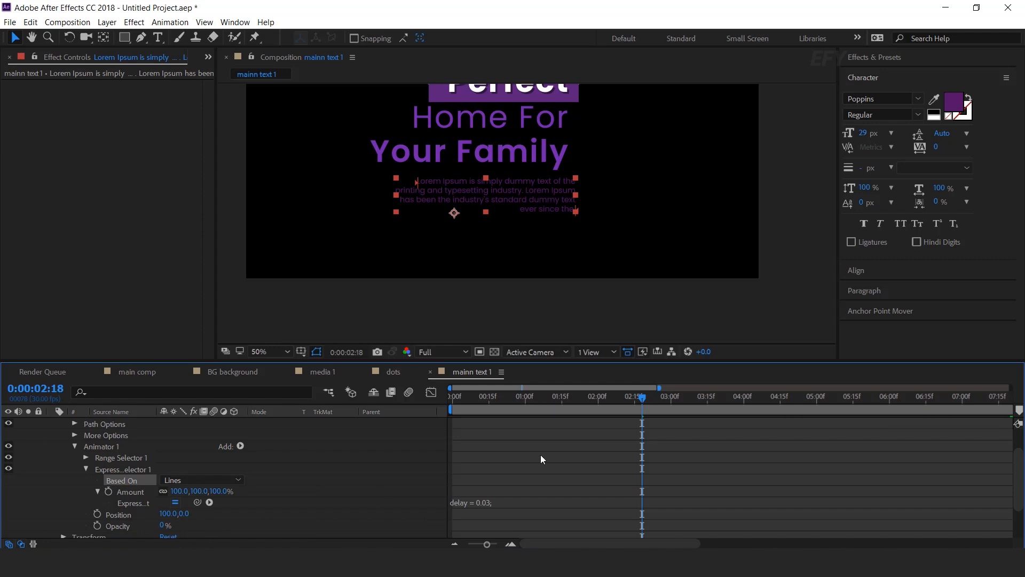
scroll(103, 441, up, 3)
click(52, 423)
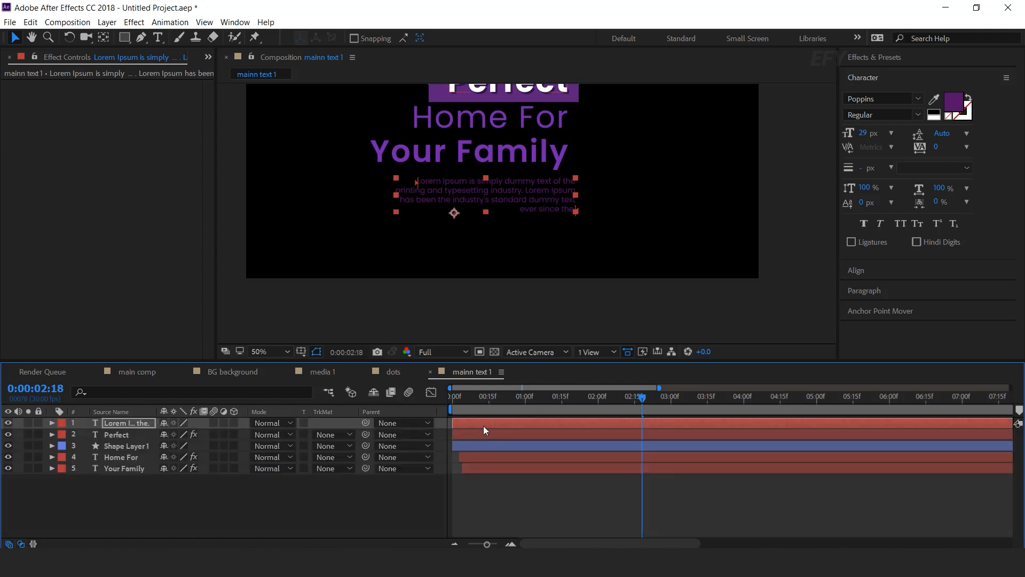
click(453, 401)
key(space)
drag(482, 400, 540, 398)
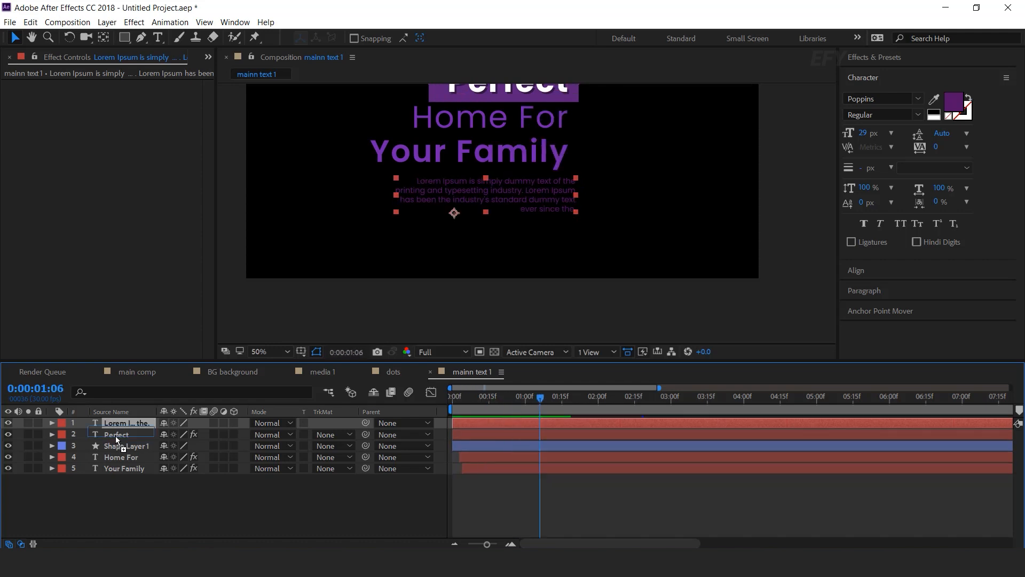
- Move the Lorem Ipsum layer below "Your Family" in the layer stack and delay its start by about 8 frames
drag(115, 436, 344, 483)
drag(514, 468, 525, 468)
click(450, 399)
key(space)
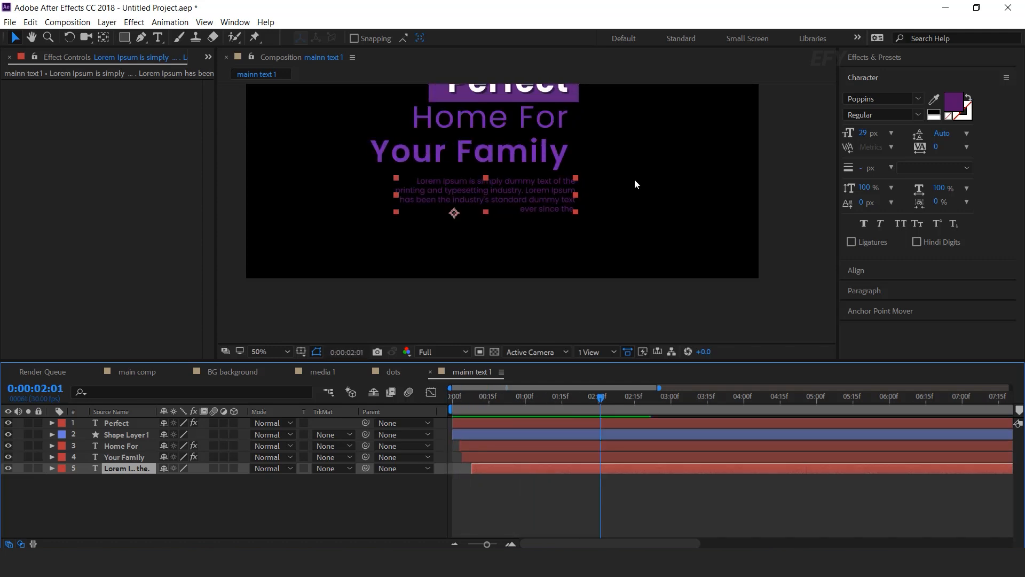
scroll(635, 179, down, 2)
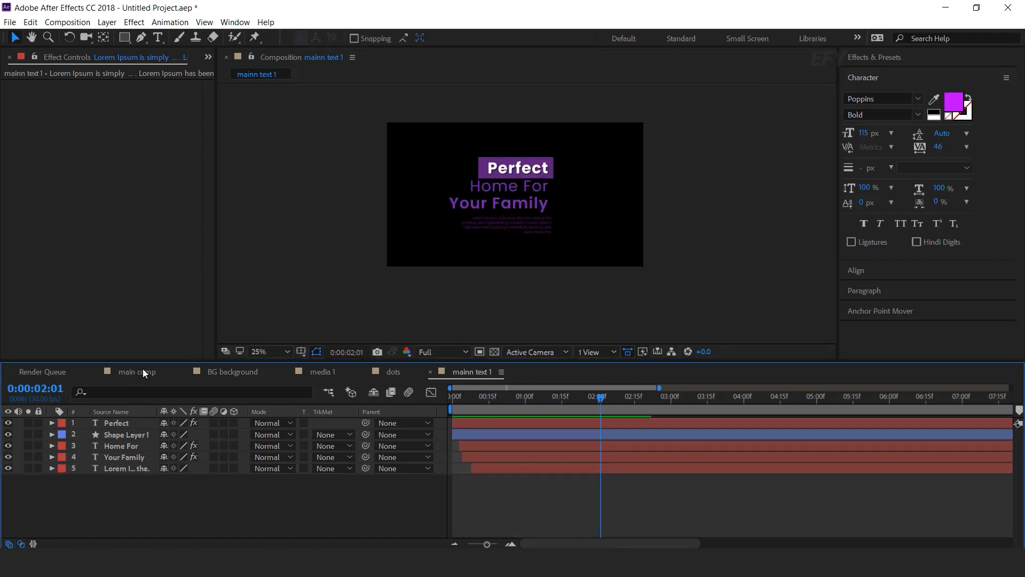
- Place the mainn text 1 composition as the topmost layer of main comp
click(142, 370)
click(21, 58)
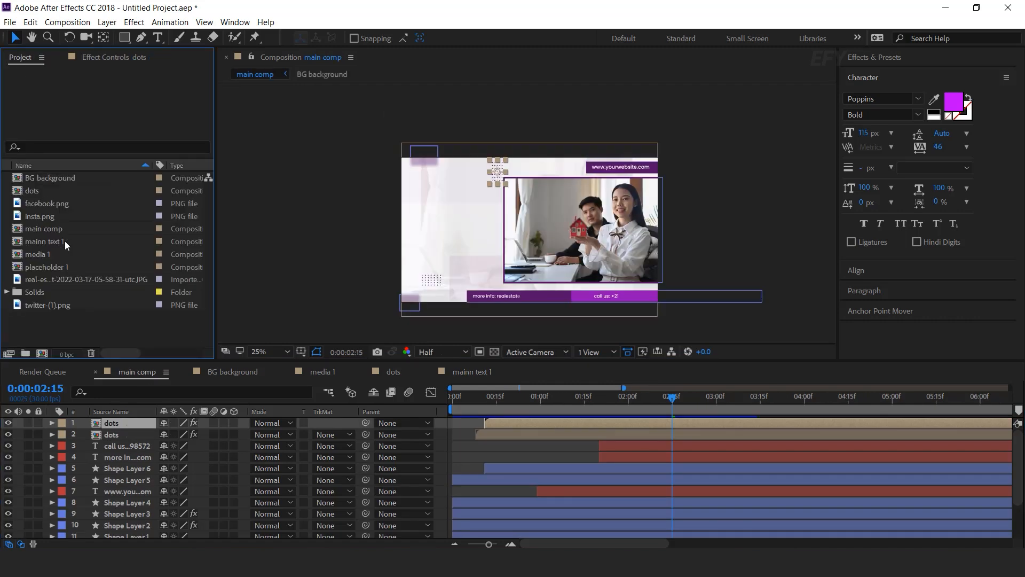
drag(45, 241, 121, 419)
click(462, 233)
scroll(462, 233, up, 3)
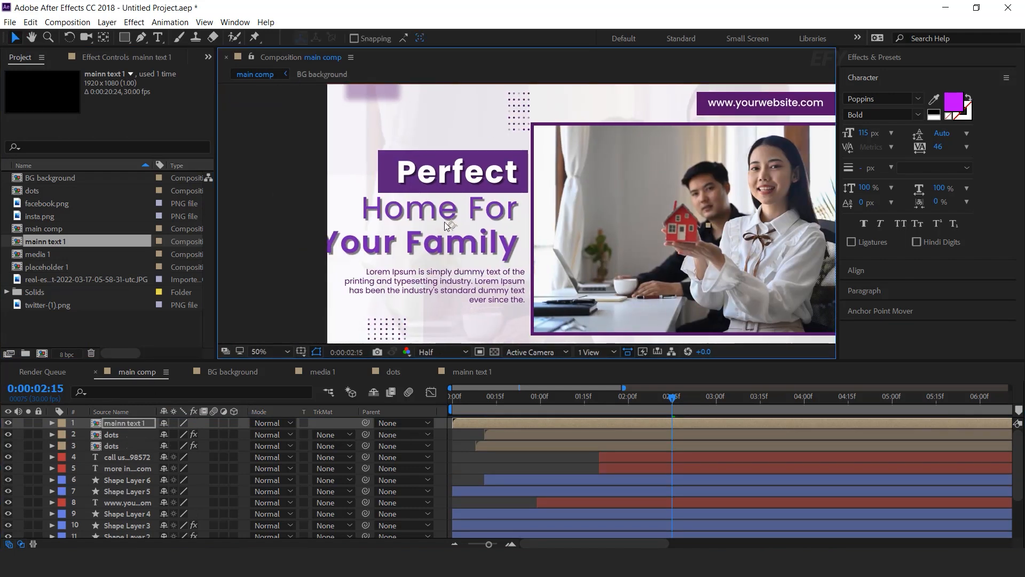
- Scale the mainn text 1 layer to 80% and nudge it slightly up and left beside the photo
key(s)
click(199, 434)
text(80)
key(Return)
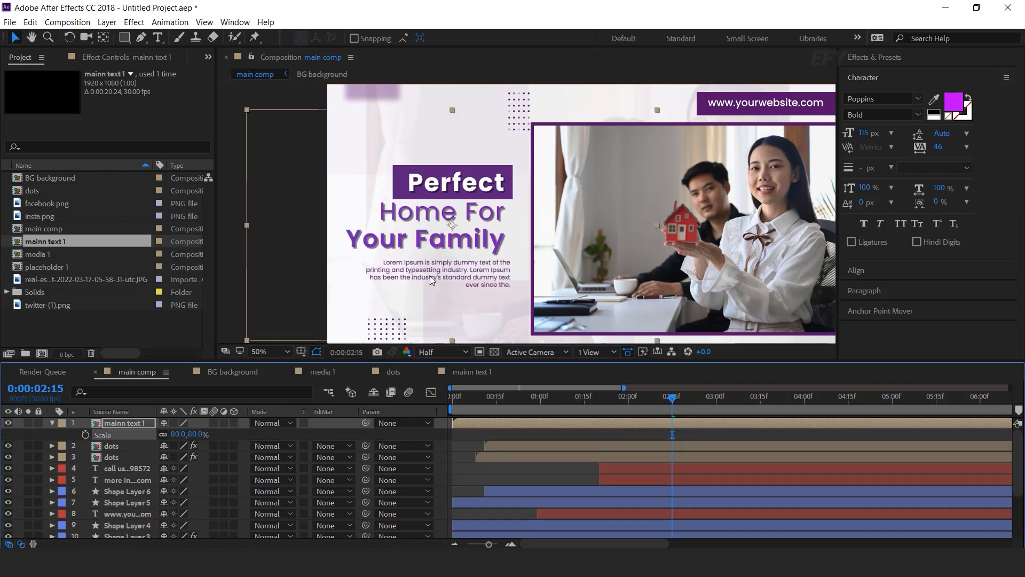
drag(454, 221, 451, 220)
- Delay the mainn text 1 layer's start to about 1 second and preview main comp from the beginning
click(496, 420)
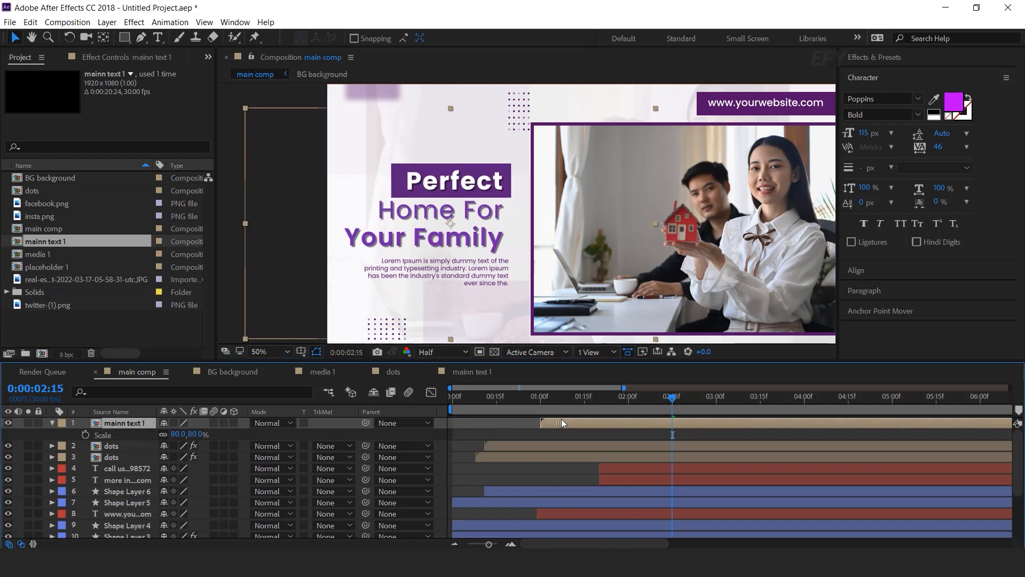
key(minus)
key(minus)
drag(466, 399, 451, 400)
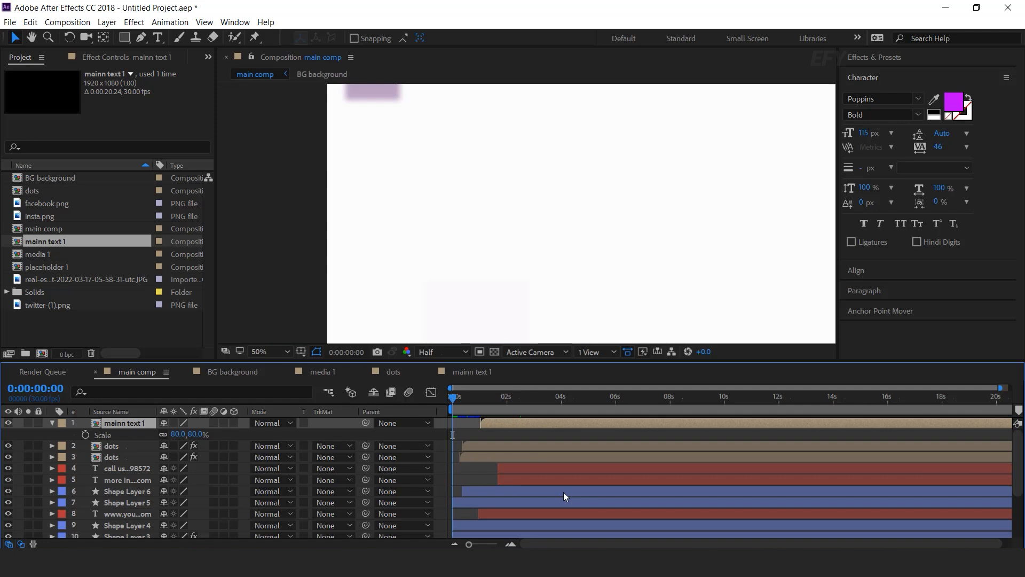
key(space)
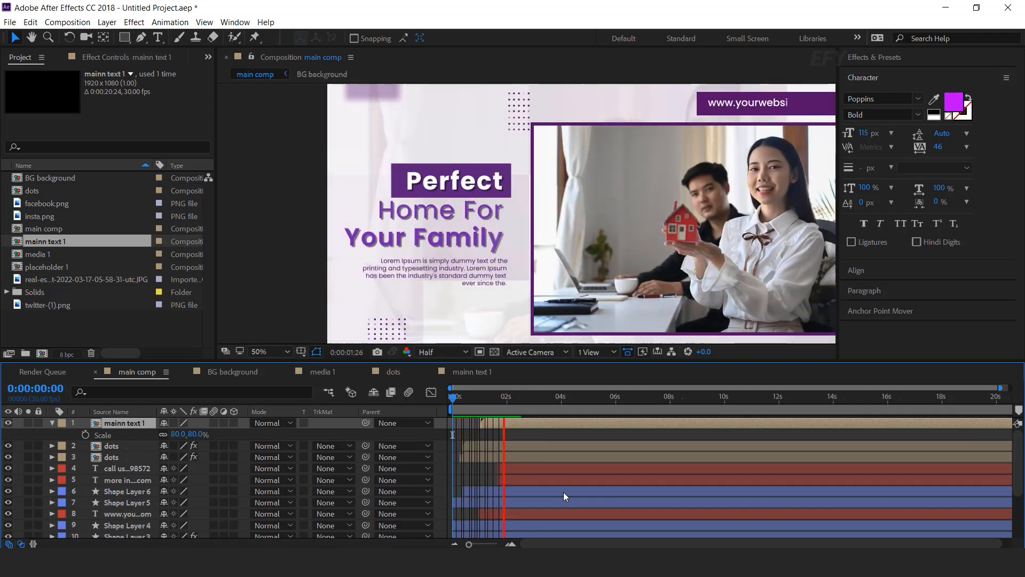
key(space)
scroll(553, 260, down, 2)
key(space)
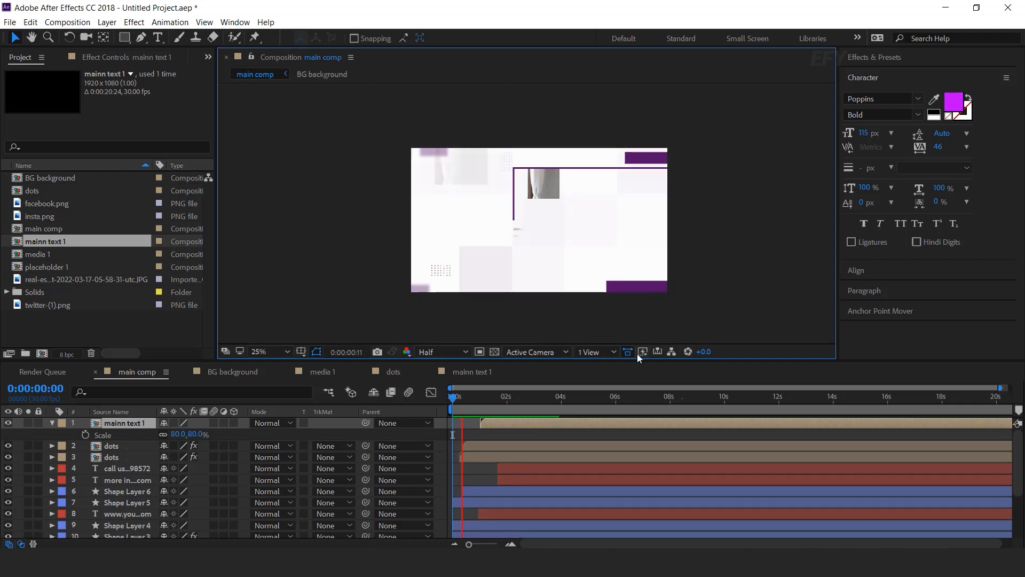
- Shift the mainn text 1 layer to start at about 20 frames and review the playback of main comp
click(469, 396)
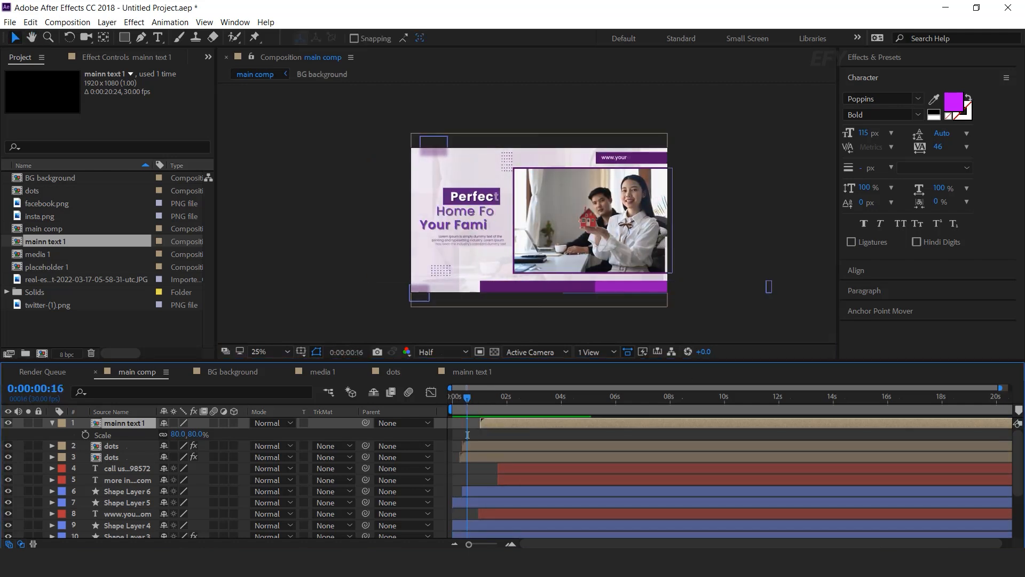
click(511, 543)
drag(508, 423, 451, 398)
key(space)
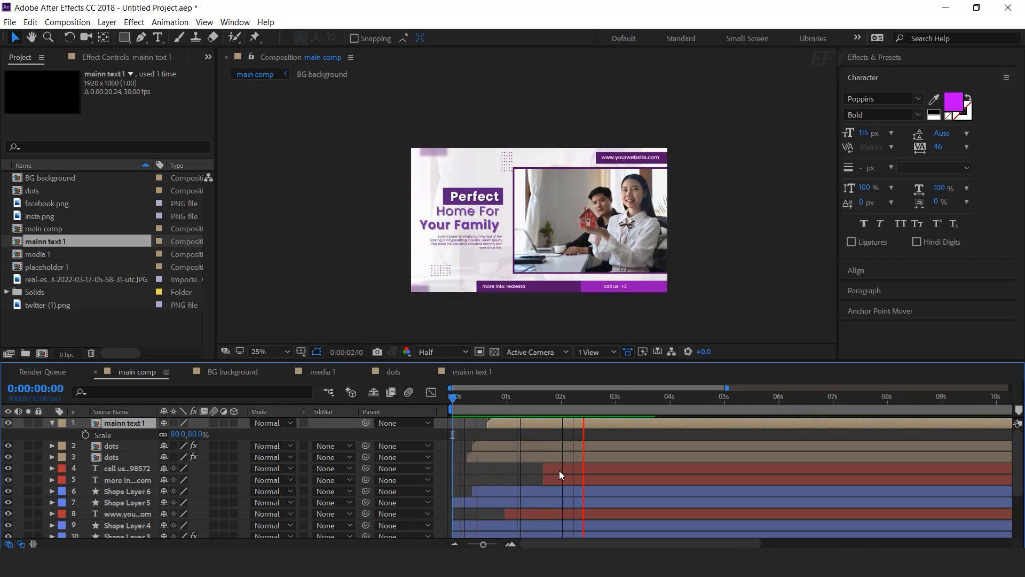
drag(578, 399, 679, 398)
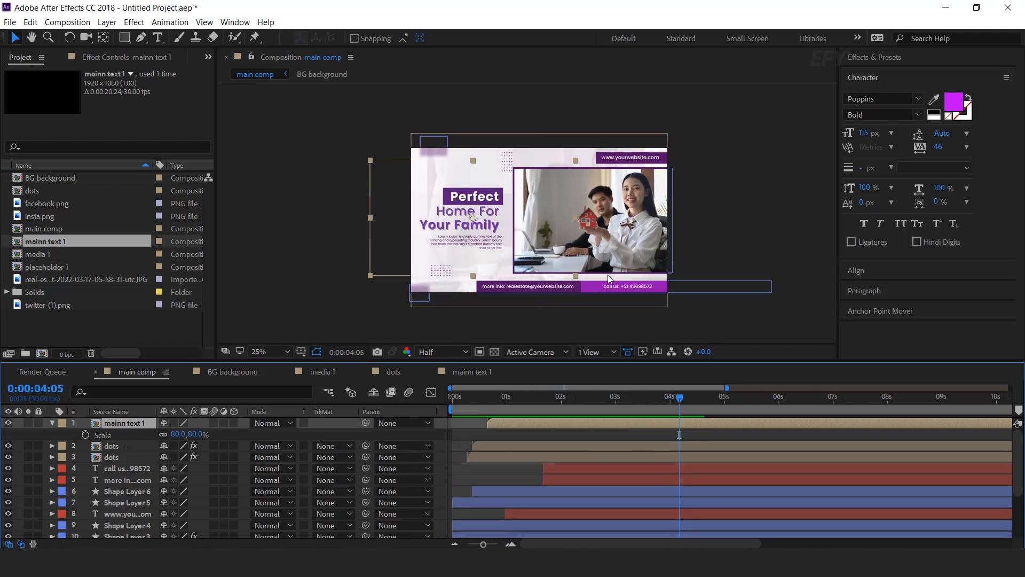
click(472, 401)
key(space)
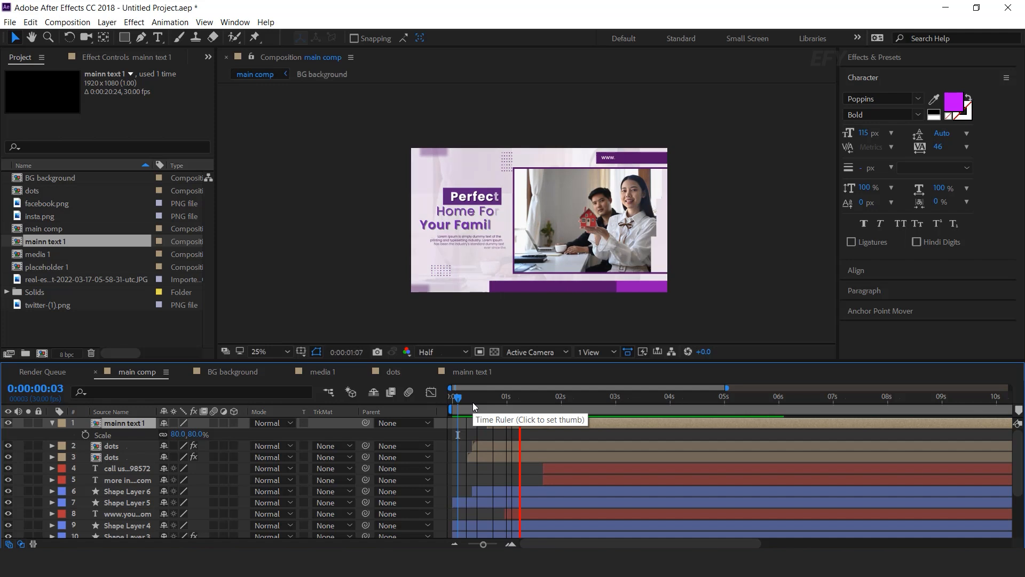
drag(472, 402, 572, 404)
click(447, 437)
- Collapse the mainn text 1 layer, nudge the headline block slightly upward and the lower dot grid slightly downward
click(53, 422)
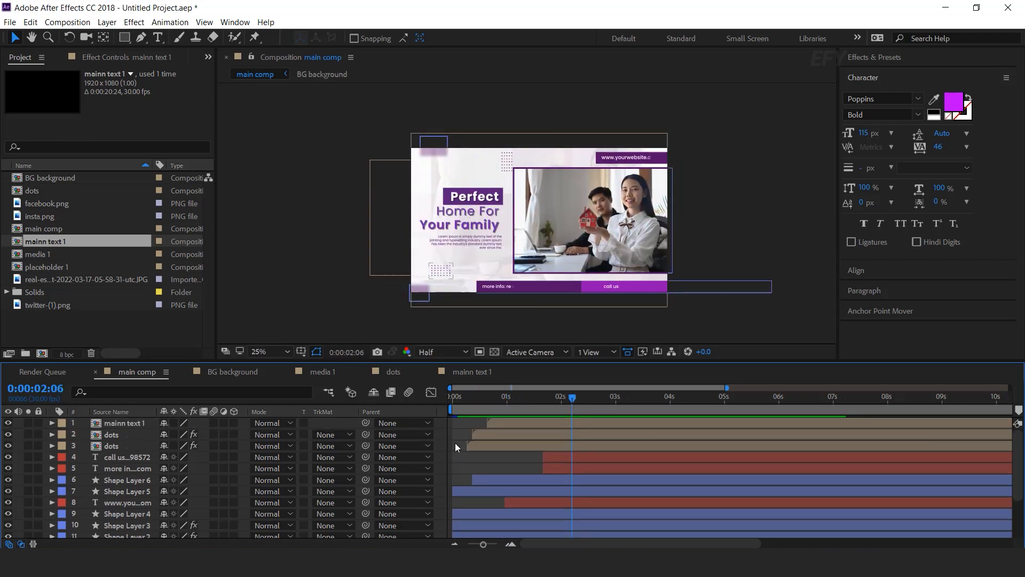
drag(474, 222, 473, 216)
click(743, 232)
- Create a new 400 x 100 px composition named "social icon"
click(98, 326)
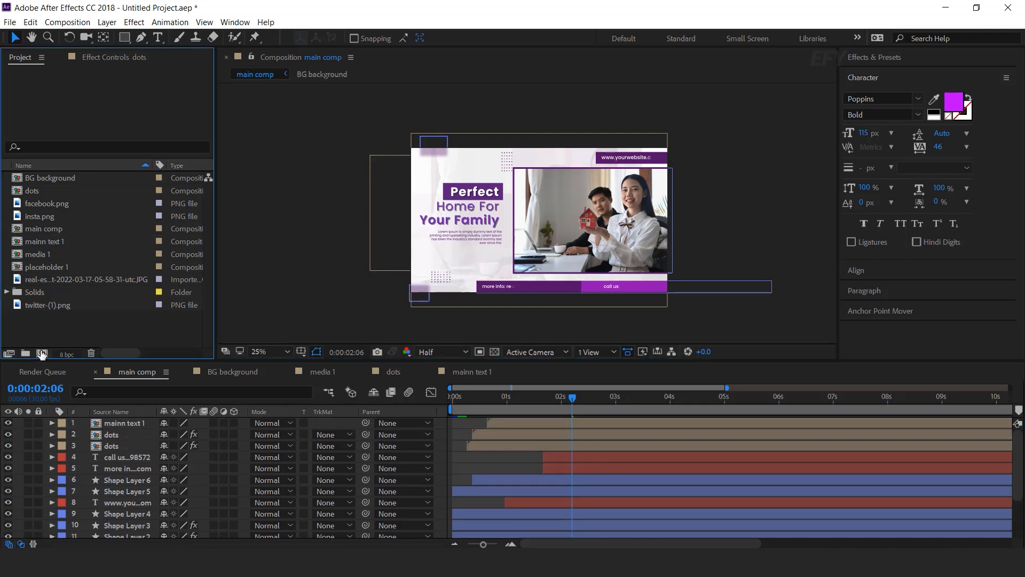
key(ctrl+n)
click(409, 244)
text(400)
key(Tab)
text(100)
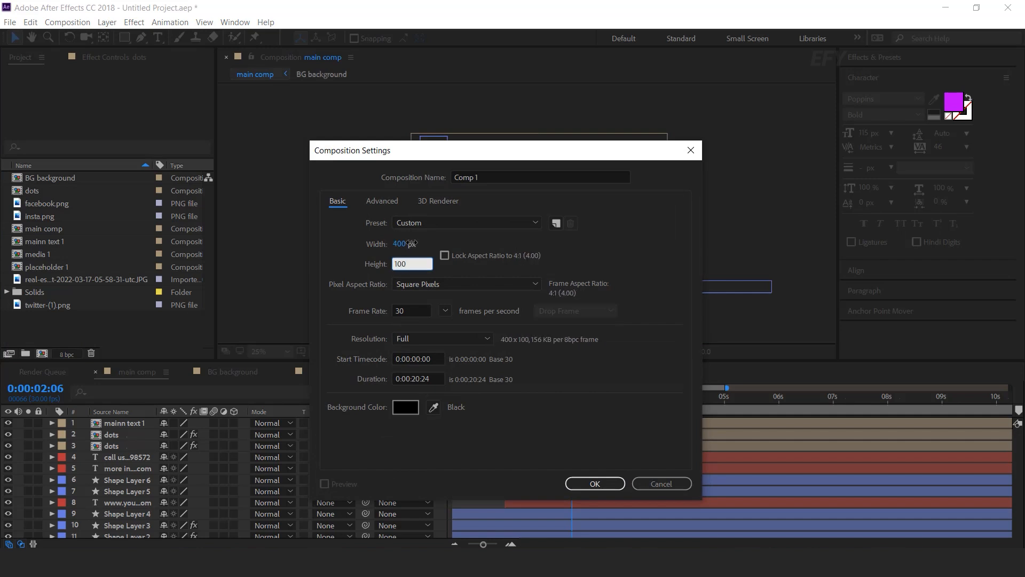
click(460, 178)
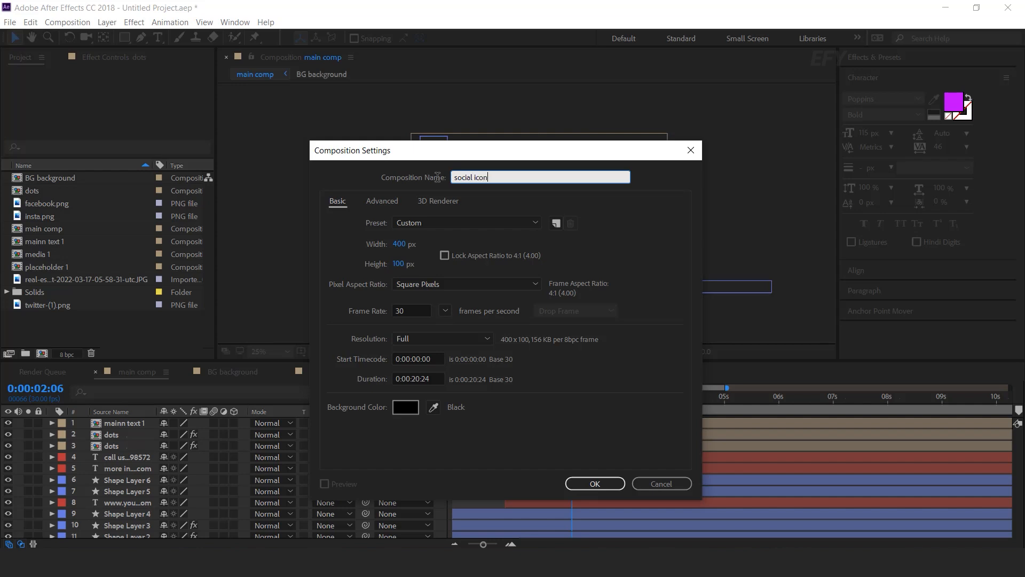
text(social icon)
key(Return)
scroll(549, 214, up, 5)
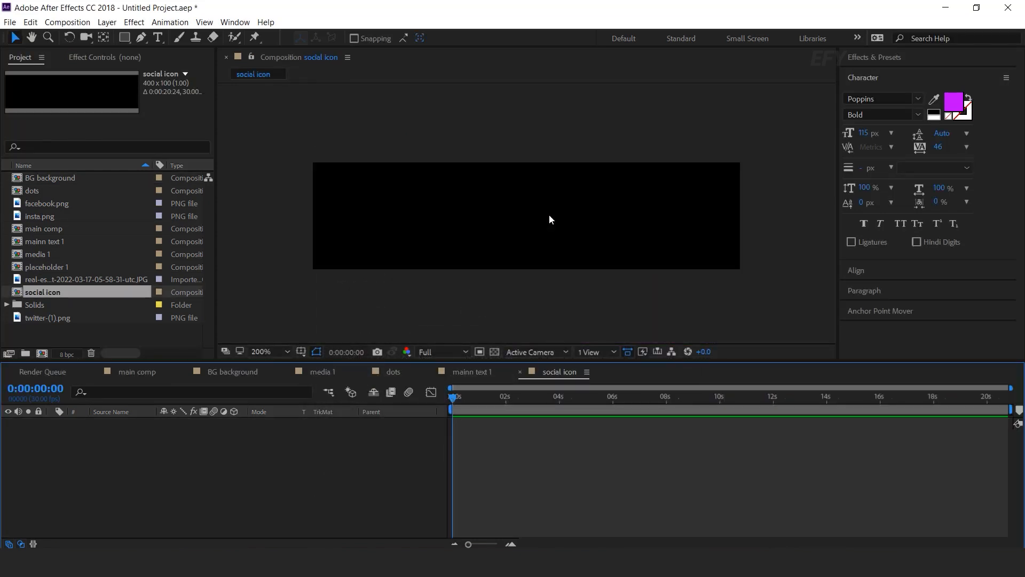
- Add twitter-(1).png as a layer in the social icon composition
click(88, 338)
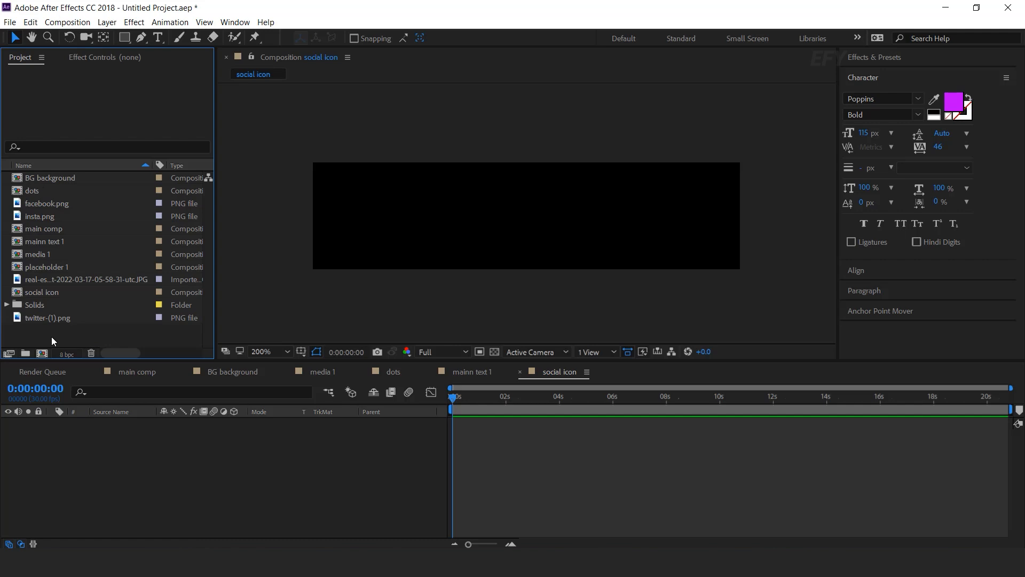
click(18, 319)
drag(17, 320, 158, 491)
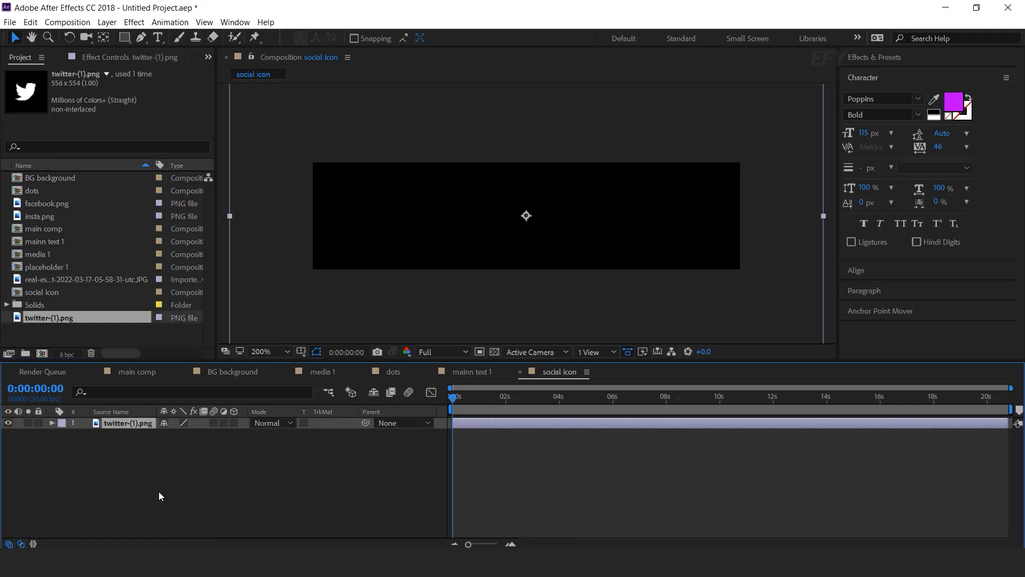
- Scale the Twitter icon to 10% and, with the transparency grid shown, move it toward the composition's left end
key(s)
drag(202, 437, 134, 437)
click(492, 353)
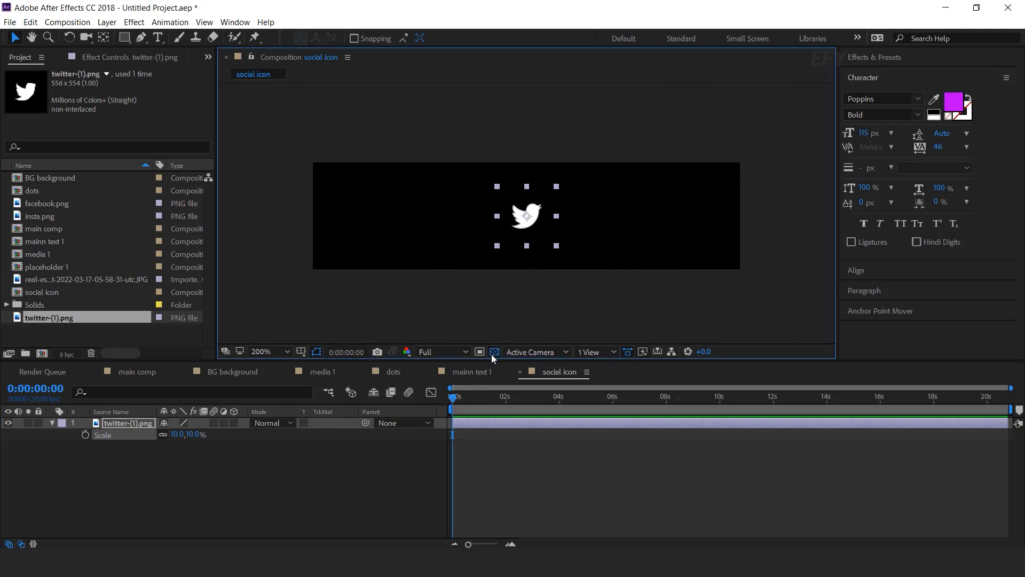
drag(517, 213, 388, 213)
- Keyframe the Twitter icon's Scale from 0% at the start to 10% at about 1.6 seconds and scrub through the animation
click(116, 423)
key(=)
drag(521, 398, 364, 424)
click(85, 435)
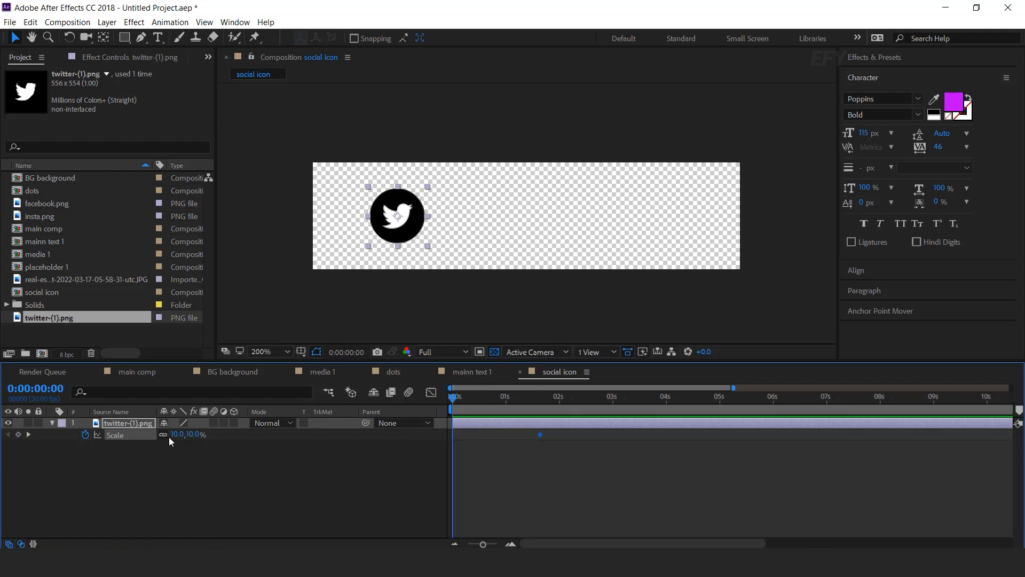
click(190, 434)
text(0)
key(Return)
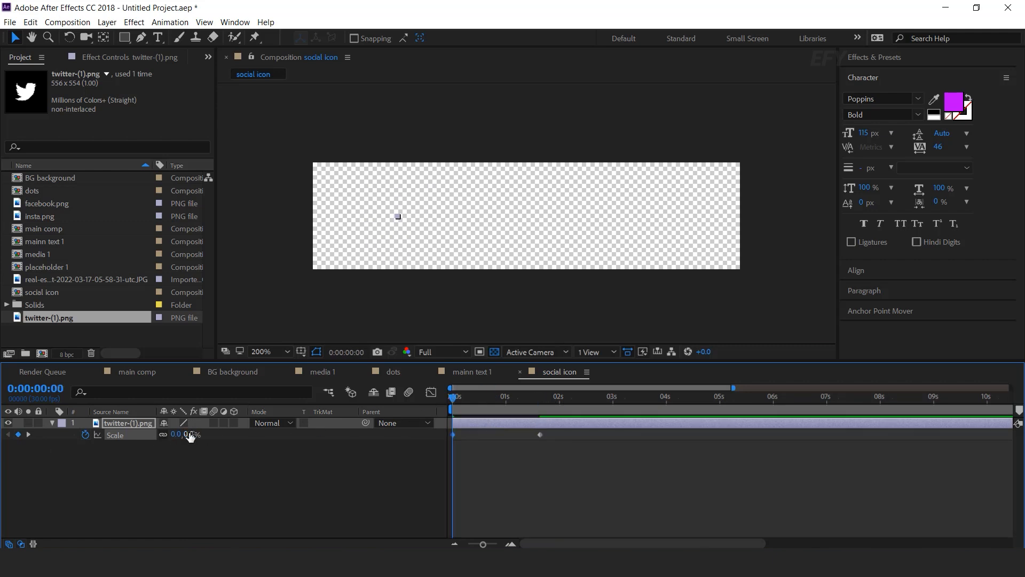
drag(463, 400, 563, 402)
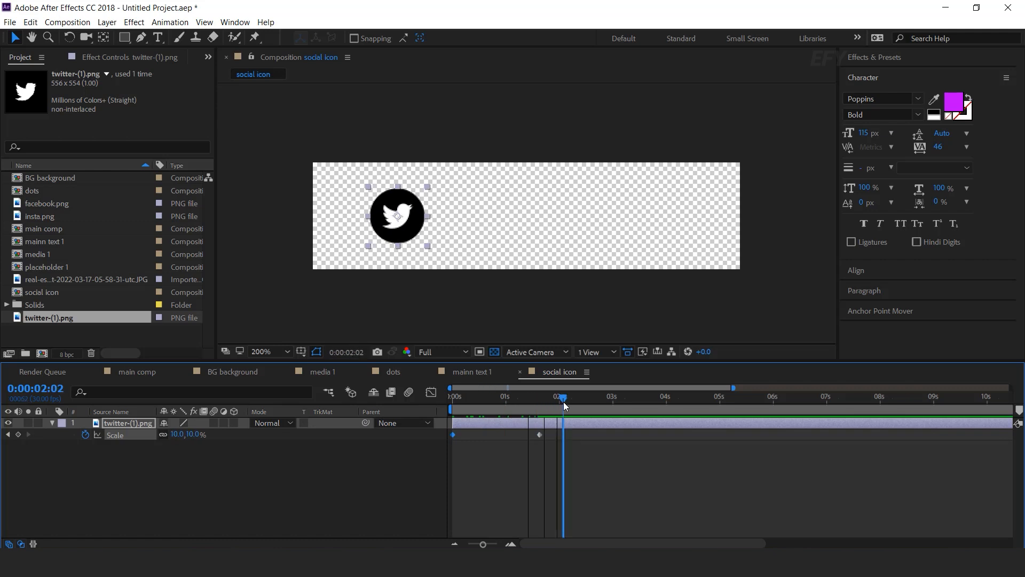
- Keyframe the Twitter icon's Rotation from -40° at the start to 0° at 0:00:01:19 and preview the spin
key(shift+r)
mouse_move(484, 398)
mouse_down()
mouse_move(552, 402)
mouse_move(538, 405)
mouse_up()
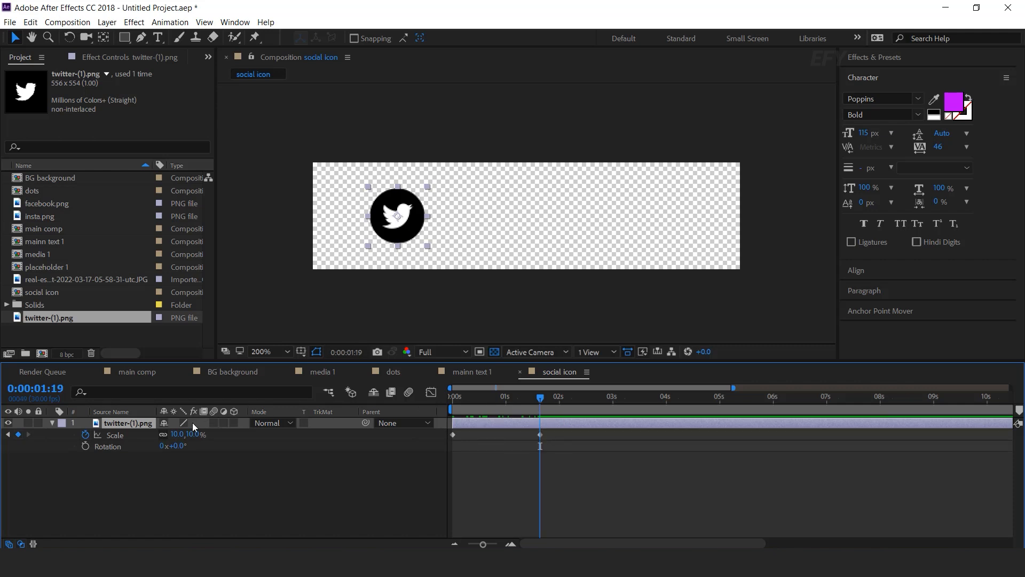
click(85, 446)
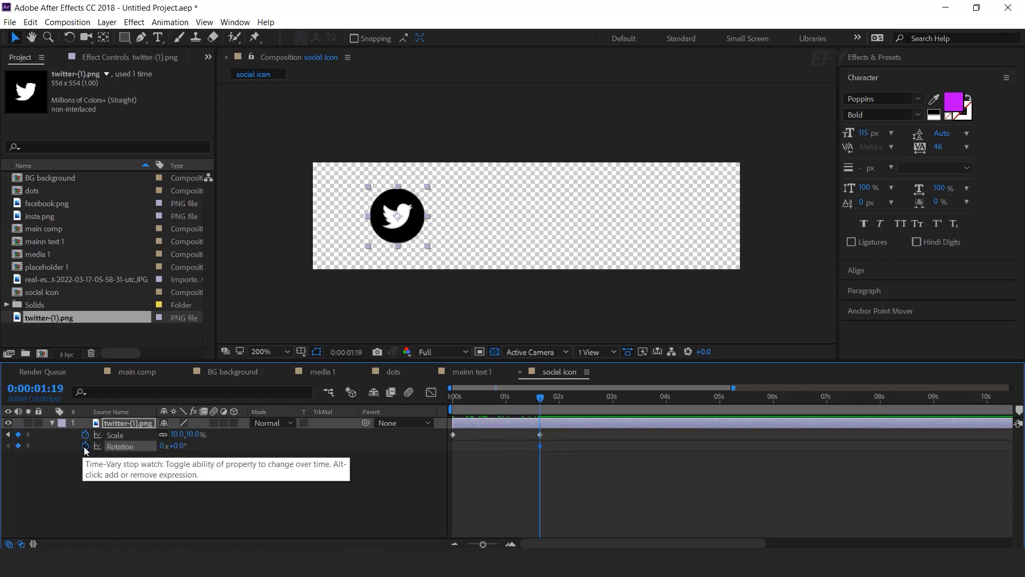
drag(491, 412, 439, 399)
click(181, 446)
text(-40)
key(Return)
click(435, 441)
key(space)
- Apply Easy Ease to all the Twitter icon's Scale and Rotation keyframes and shape their speed graph for a fast start and slow finish
drag(572, 470, 447, 434)
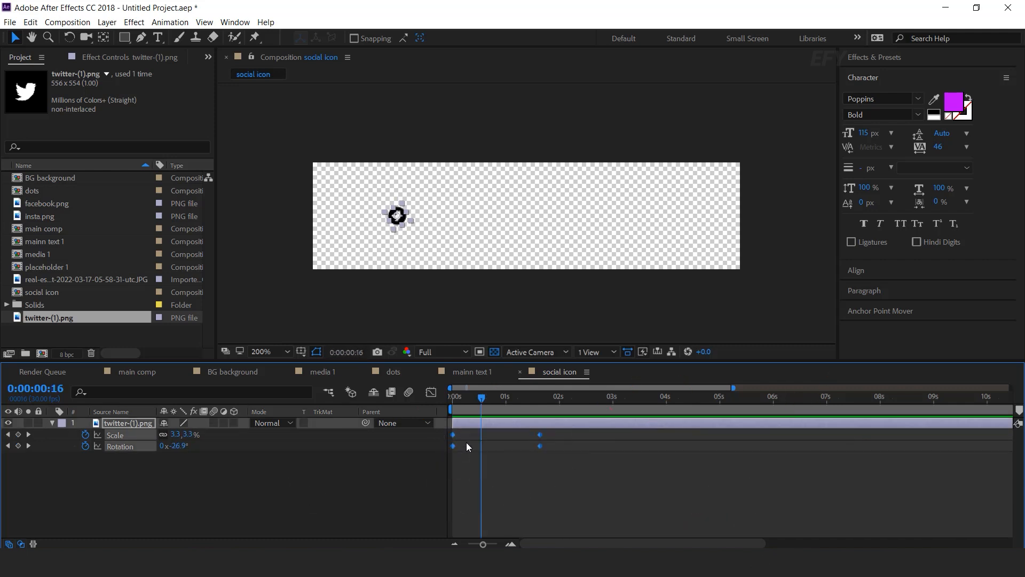
right_click(540, 435)
mouse_move(614, 423)
click(741, 464)
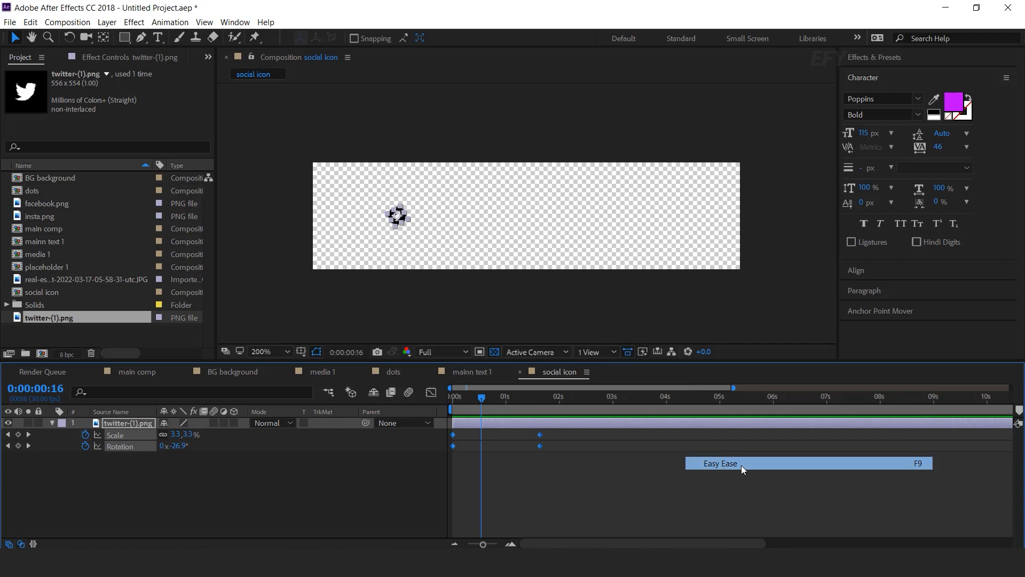
click(433, 393)
drag(587, 463, 464, 508)
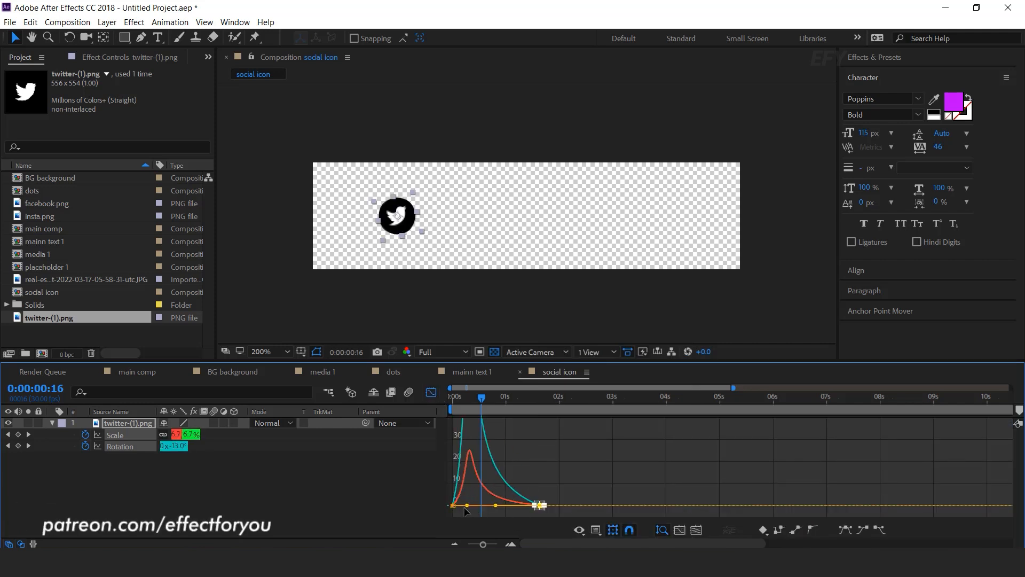
- Preview the icon animation and move its final Scale and Rotation keyframes earlier to 0:00:01:02
click(431, 393)
key(Home)
key(space)
click(514, 402)
drag(563, 431, 509, 434)
key(Home)
key(space)
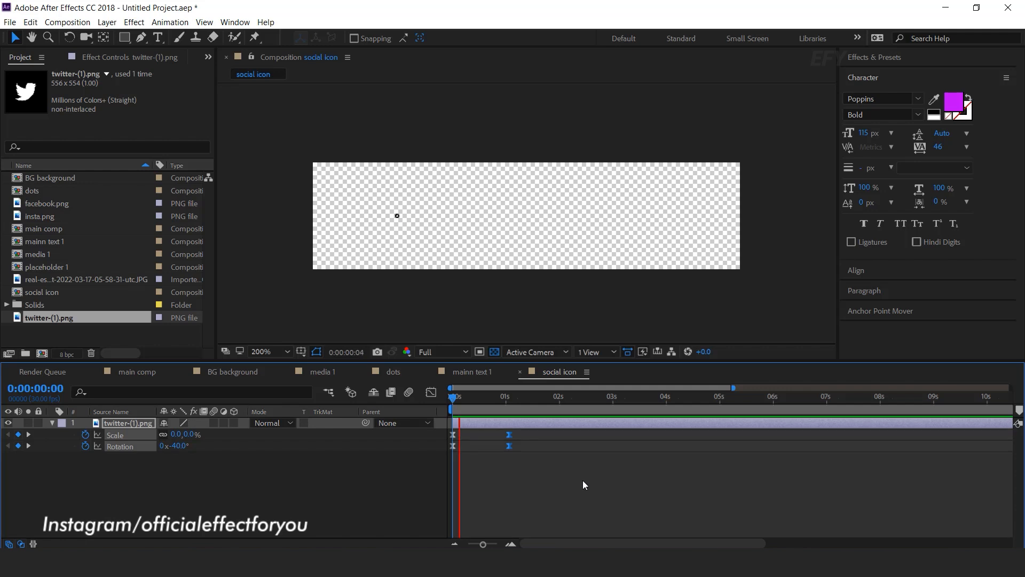
click(486, 401)
drag(486, 402, 509, 402)
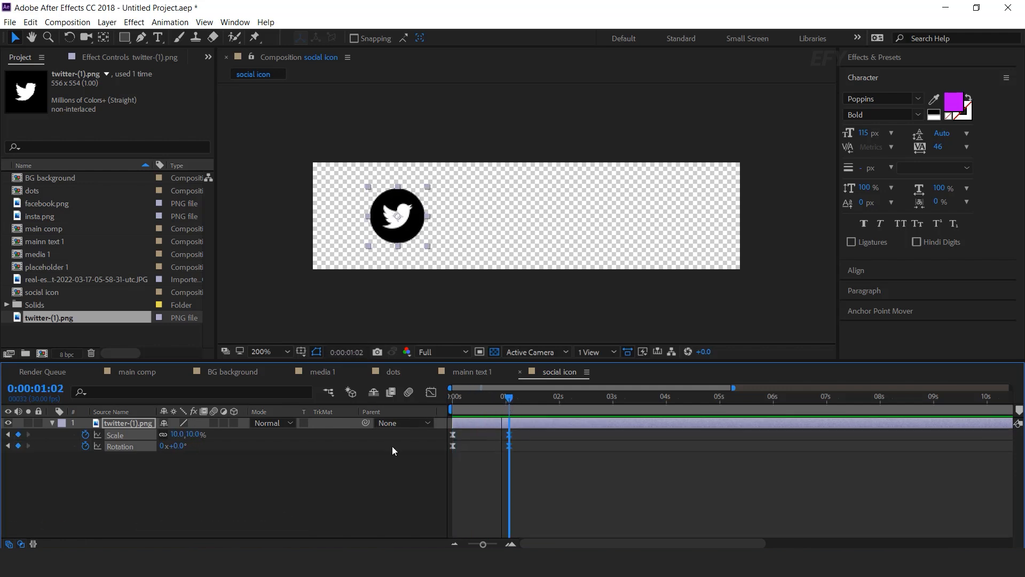
- Duplicate the Twitter icon layer and place the copy just to the right of the original
click(331, 470)
click(52, 424)
click(122, 422)
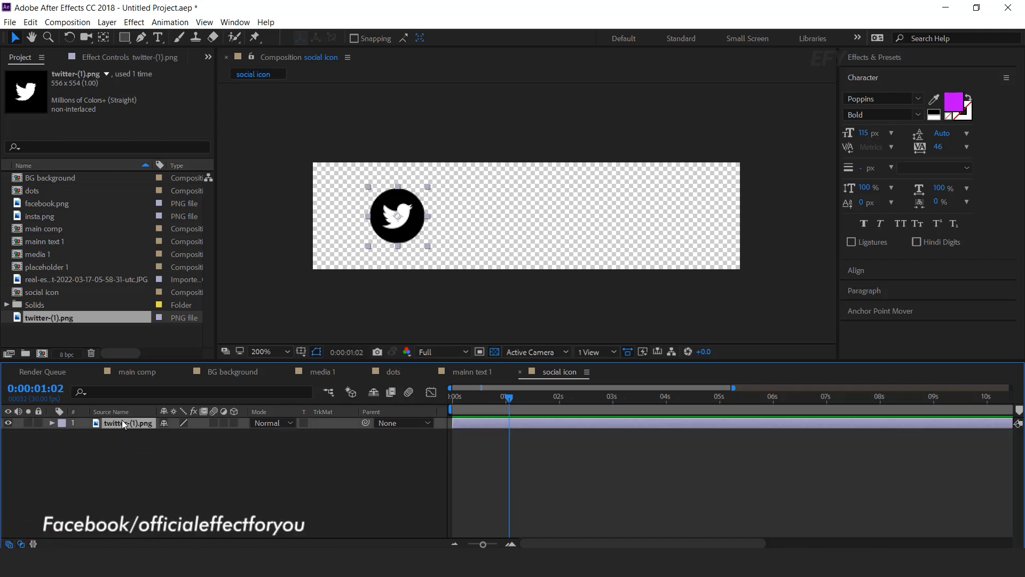
key(ctrl+d)
drag(401, 223, 482, 225)
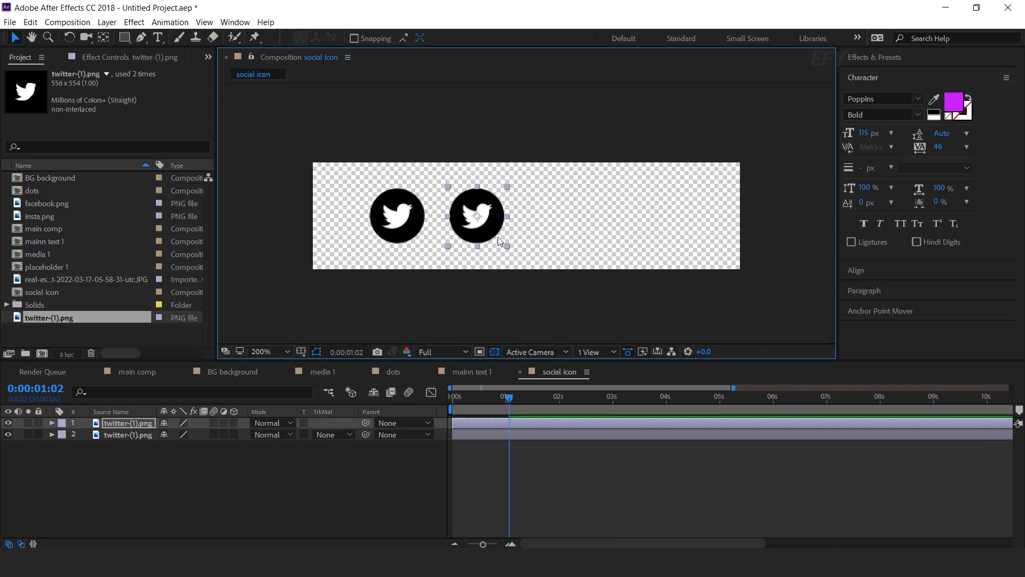
- Replace the duplicated Twitter icon's source with facebook.png
click(40, 335)
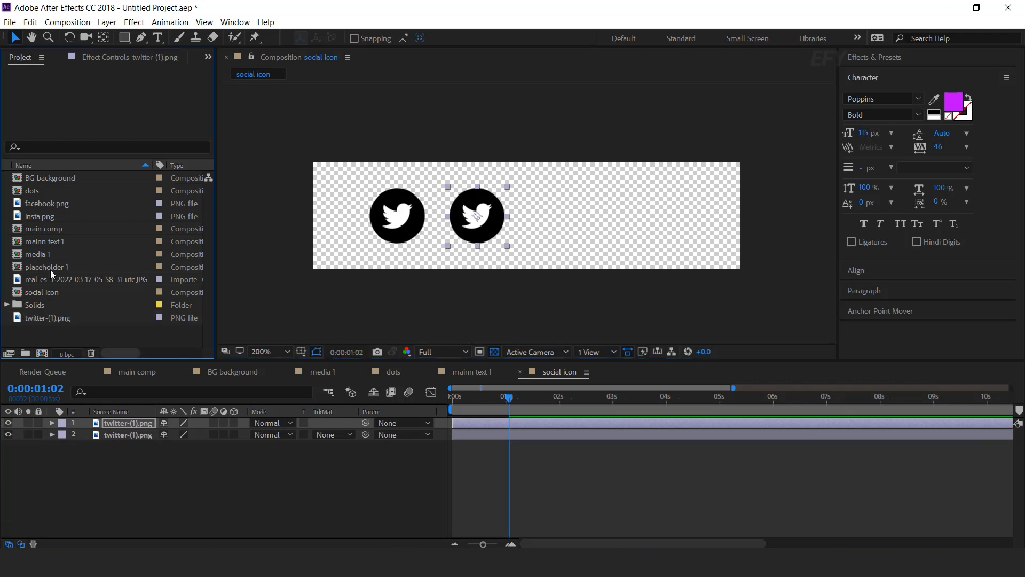
click(132, 463)
click(124, 421)
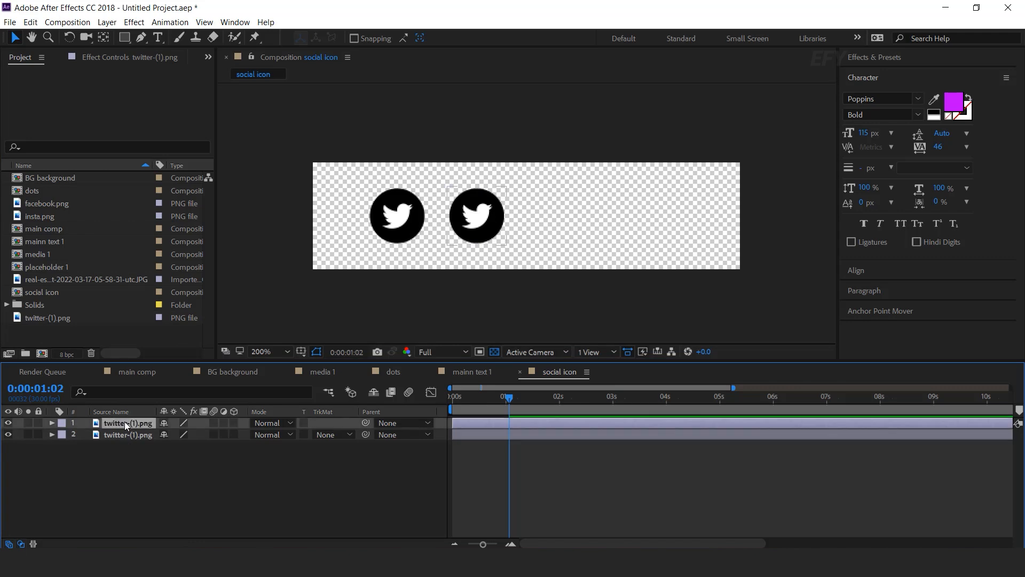
click(65, 207)
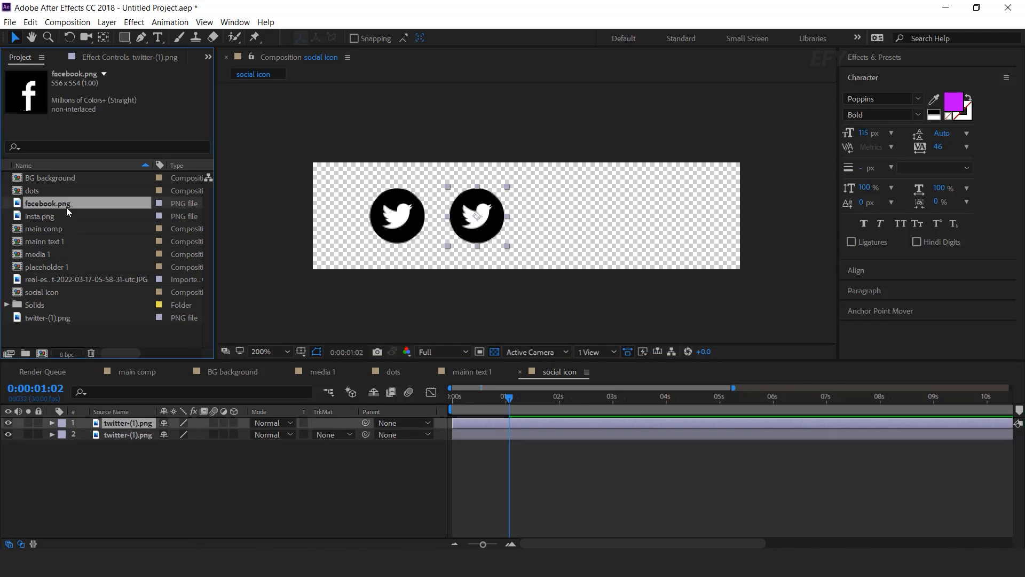
drag(56, 203, 172, 495)
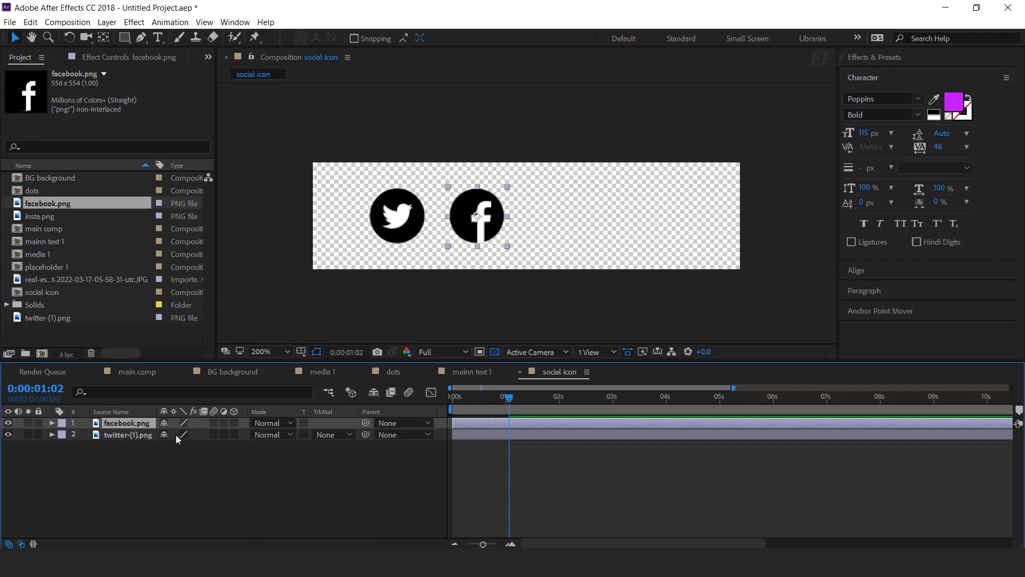
- Duplicate the Facebook icon, place the copy to its right, and replace the copy's source with insta.png
key(ctrl+d)
drag(477, 216, 561, 216)
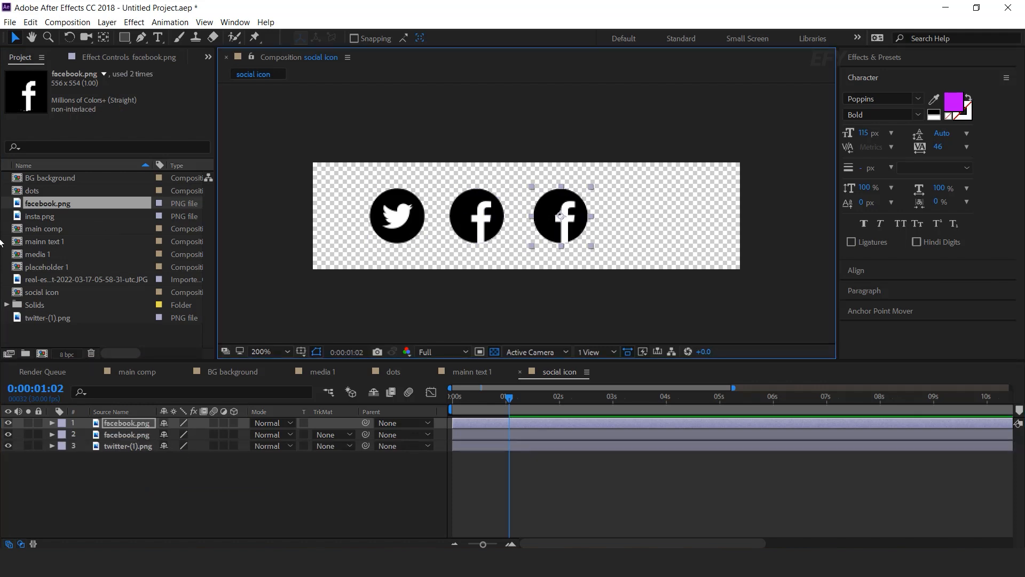
click(53, 218)
drag(51, 216, 633, 213)
key(=)
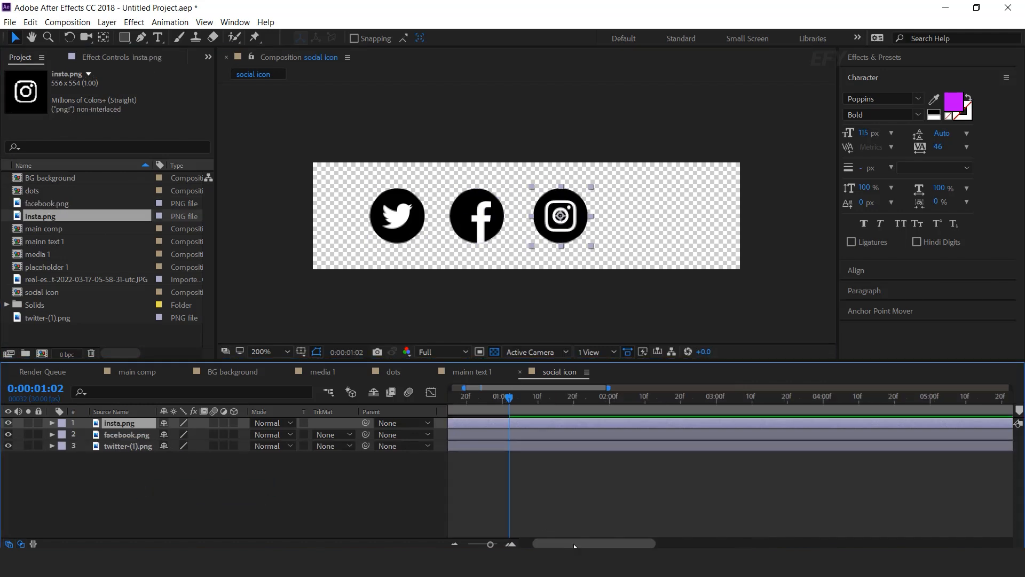
- Stagger the icon layers so Facebook starts about 4 frames and Instagram about 8 frames after Twitter, and preview them
drag(502, 424, 526, 426)
mouse_move(485, 435)
mouse_down()
mouse_move(505, 438)
mouse_move(498, 422)
mouse_up()
key(Home)
key(space)
key(space)
key(space)
key(space)
- Shift all three social icons together to the right so the group sits centred in the composition
key(ctrl+a)
drag(476, 219, 526, 232)
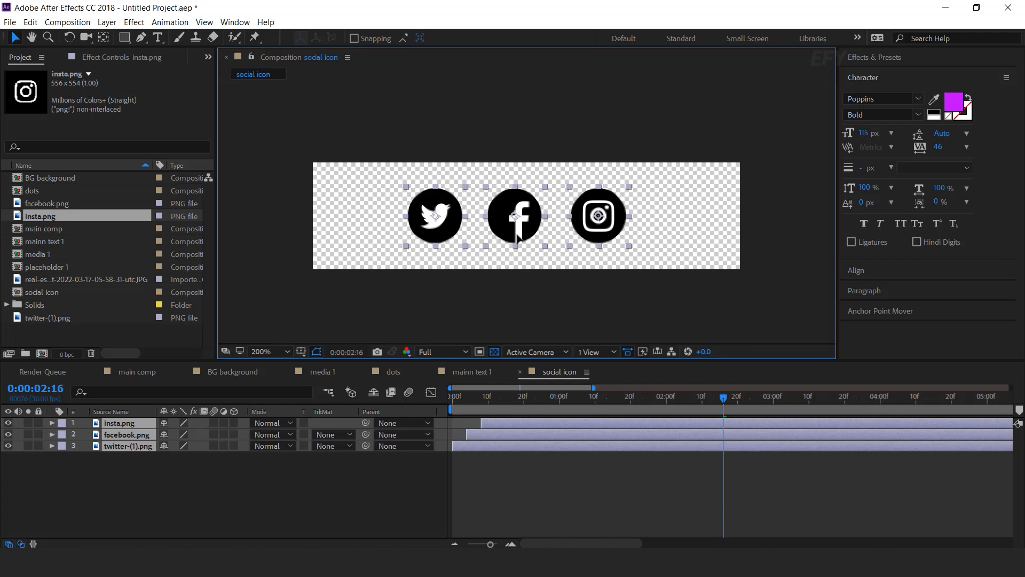
click(374, 460)
key(comma)
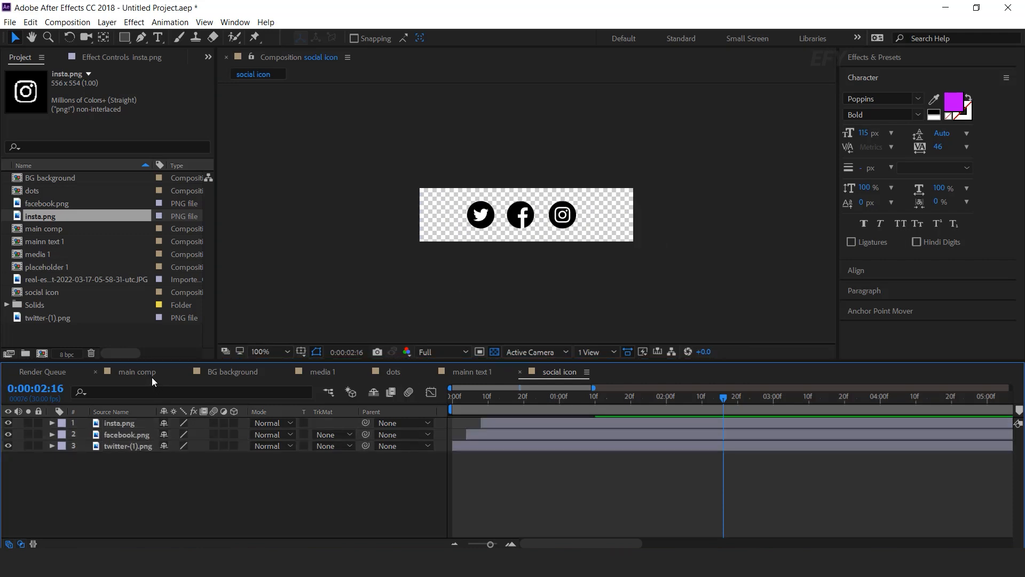
- Add the social icon composition as the top layer of main comp and position it below the headline's paragraph
click(135, 370)
click(49, 332)
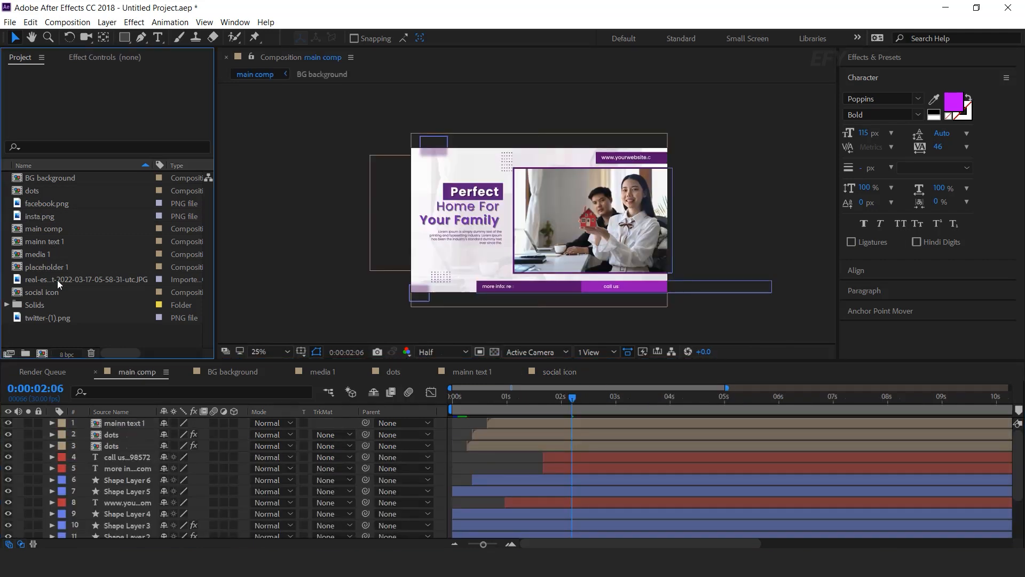
click(34, 291)
drag(13, 295, 128, 424)
key(period)
drag(522, 229, 483, 268)
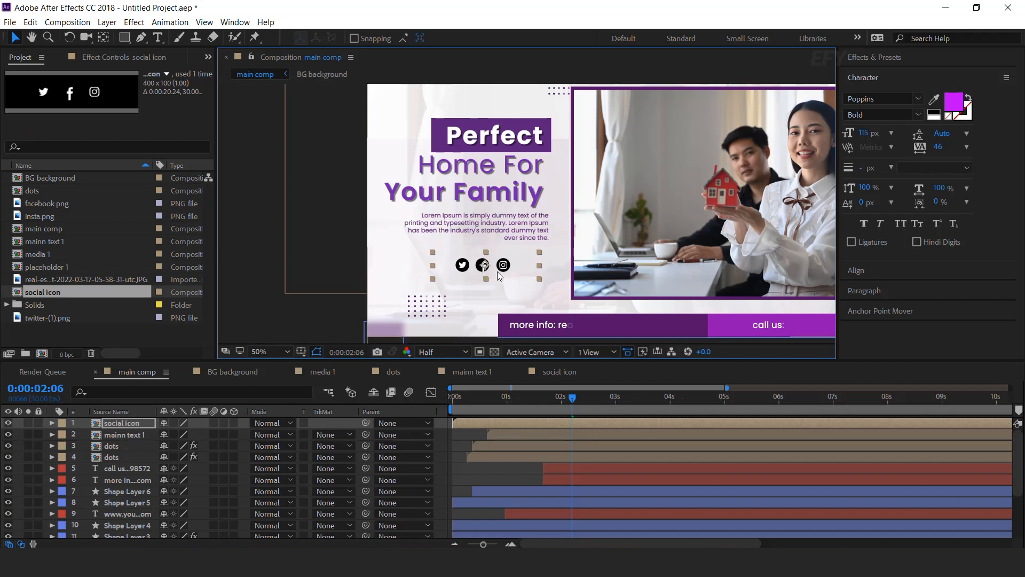
- Apply the Tint effect to the social icon layer, mapping black to dark purple and white to white
click(111, 424)
key(ctrl+space)
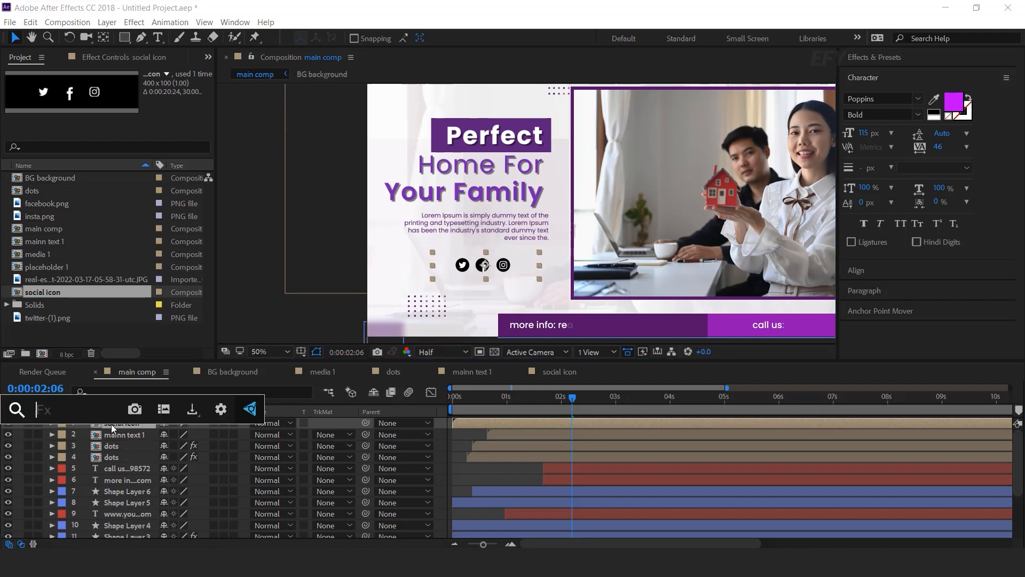
text(tint)
key(Return)
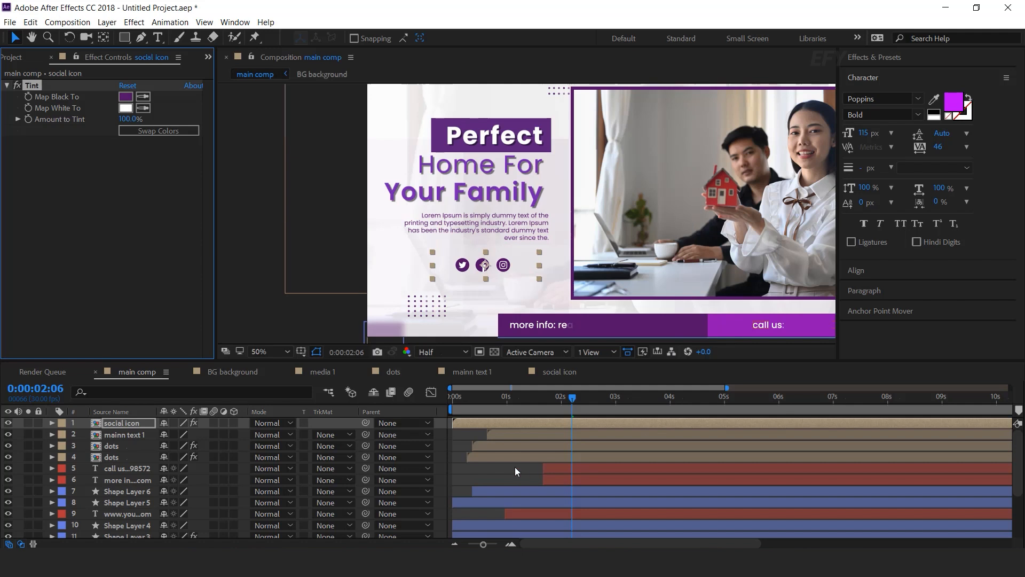
- Delay the social icon layer to start at about 0.7 seconds in main comp and preview the full layout
click(440, 424)
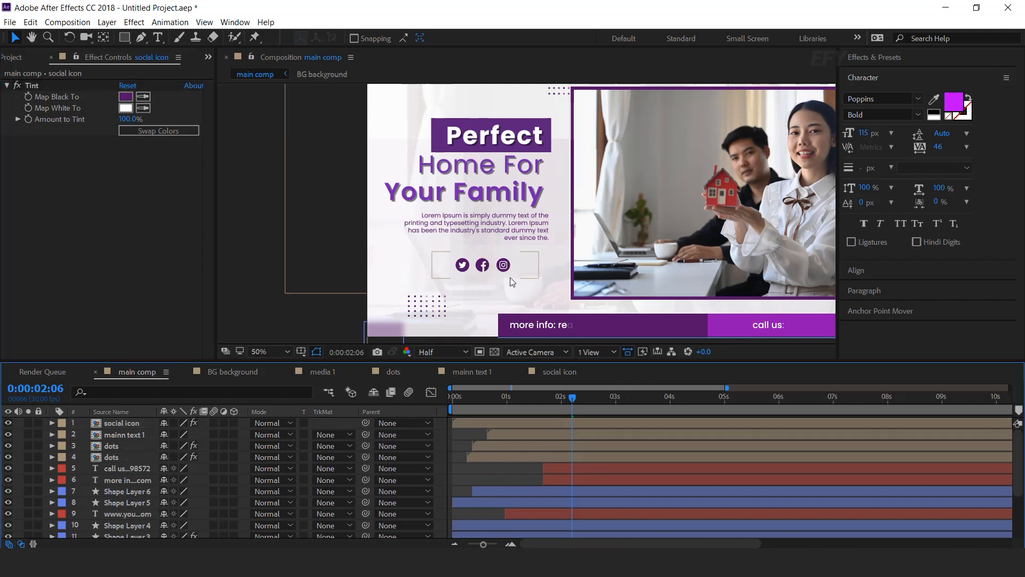
drag(476, 425, 516, 426)
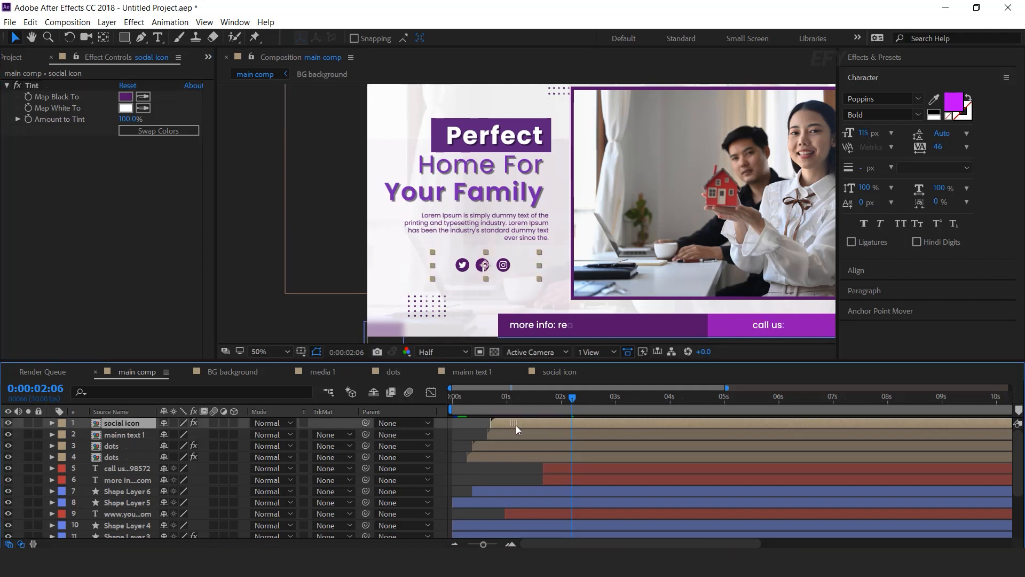
click(458, 399)
key(space)
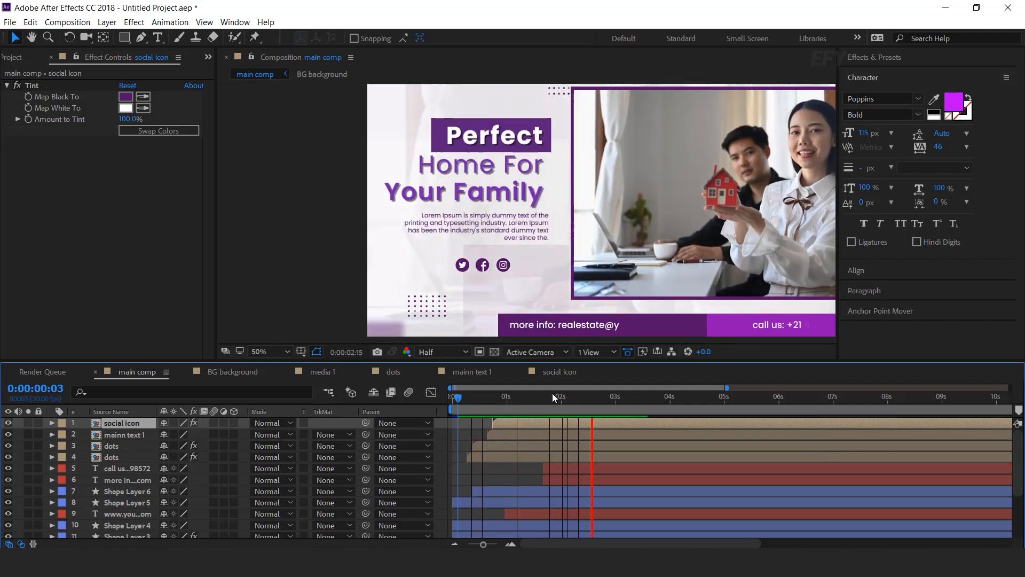
key(space)
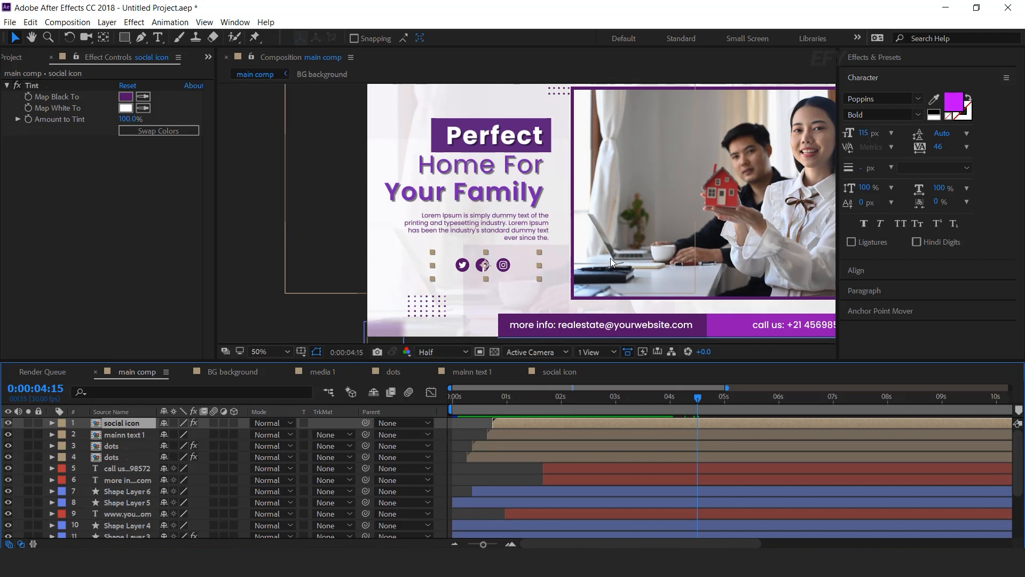
scroll(610, 258, down, 2)
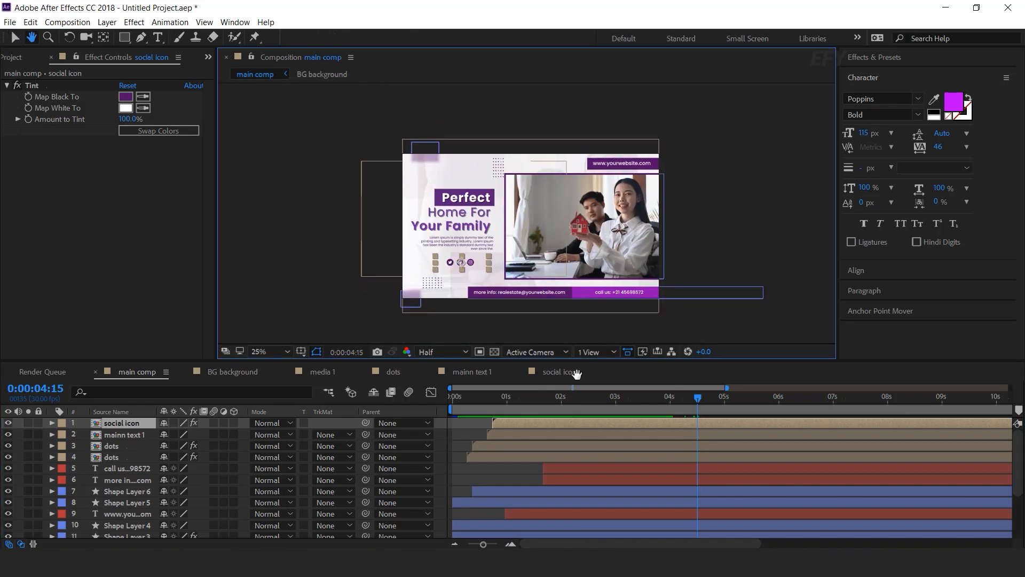
key(space)
- Keyframe the Opacity of the two blurred corner squares, Shape Layer 3 and Shape Layer 2, at 0% at the start
drag(478, 399, 425, 413)
click(409, 297)
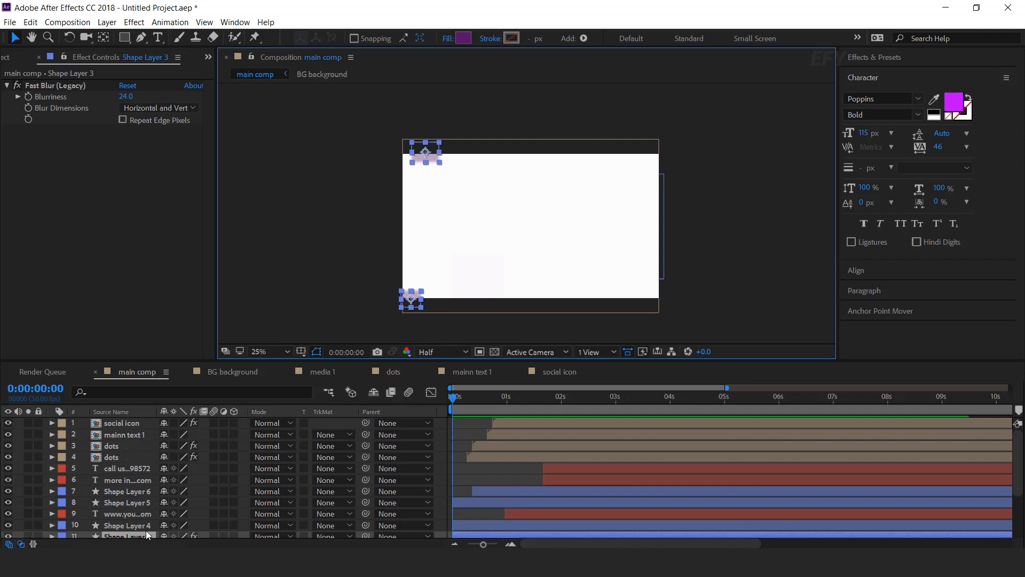
scroll(143, 521, down, 3)
key(t)
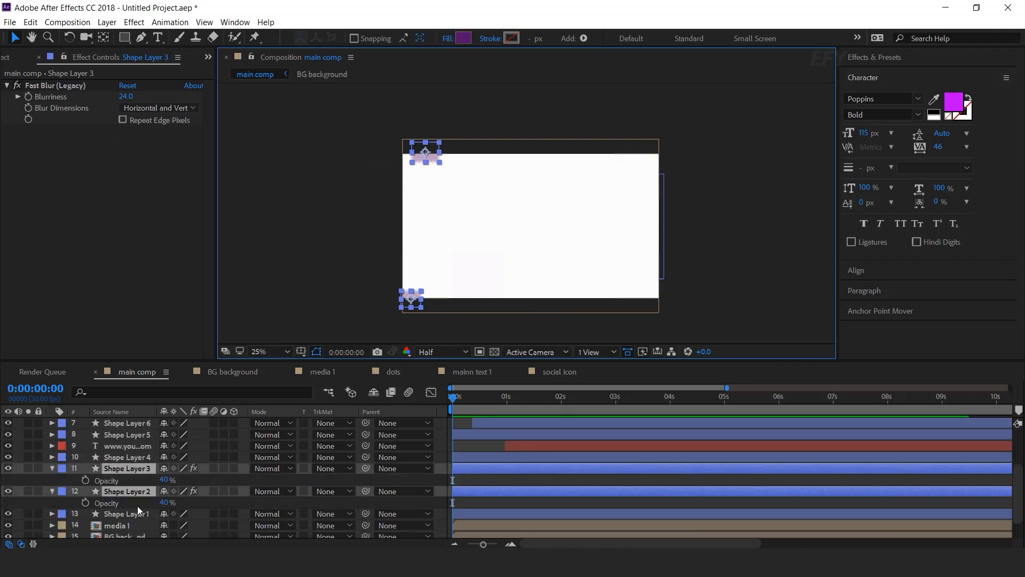
click(85, 481)
drag(165, 481, 25, 480)
- Set both blurred squares' Opacity to 40% at 0:00:00:09, collapse their properties, and preview main comp from the start
drag(453, 398, 469, 397)
click(159, 480)
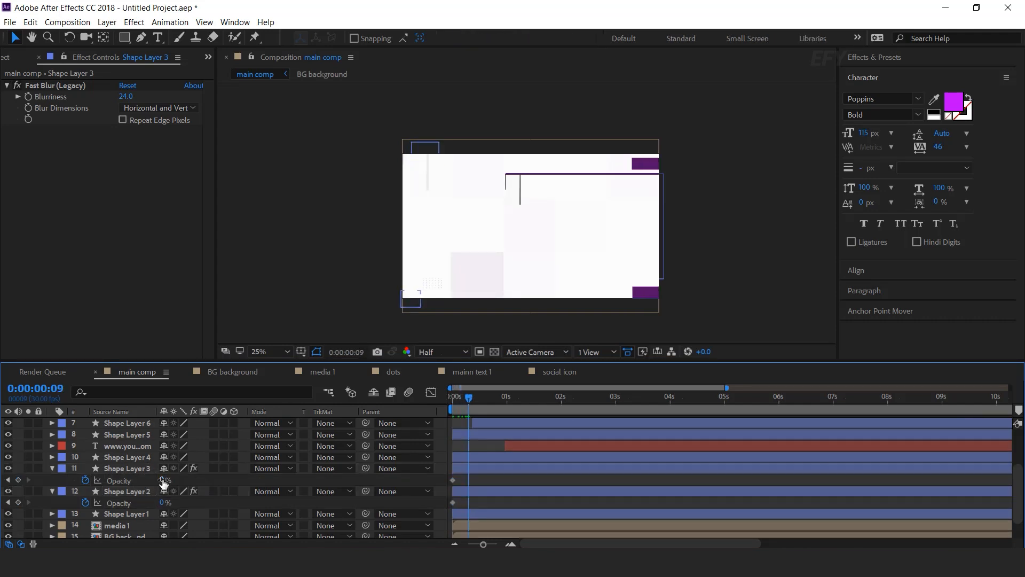
click(125, 469)
ctrl+click(126, 491)
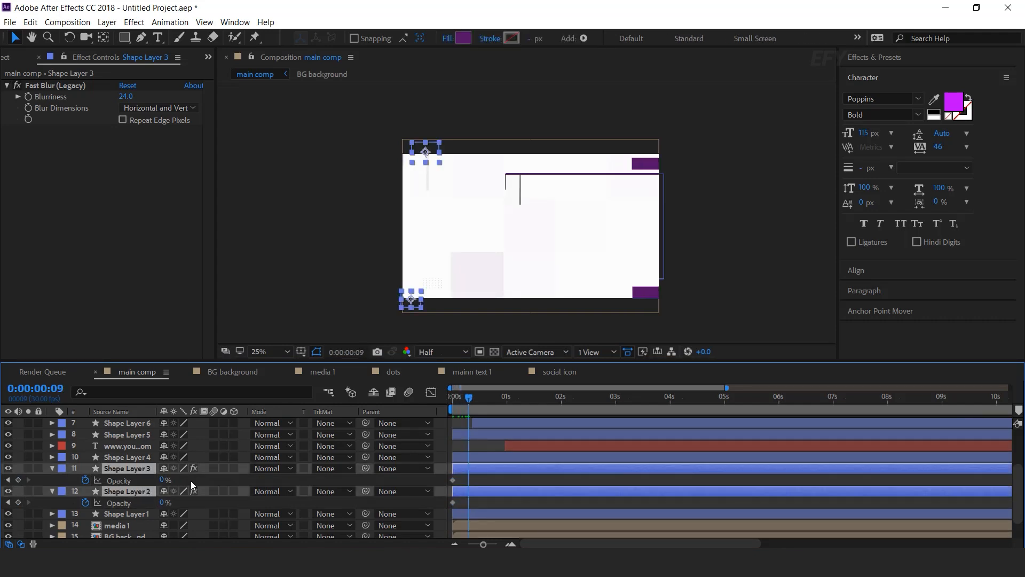
text(40)
key(Return)
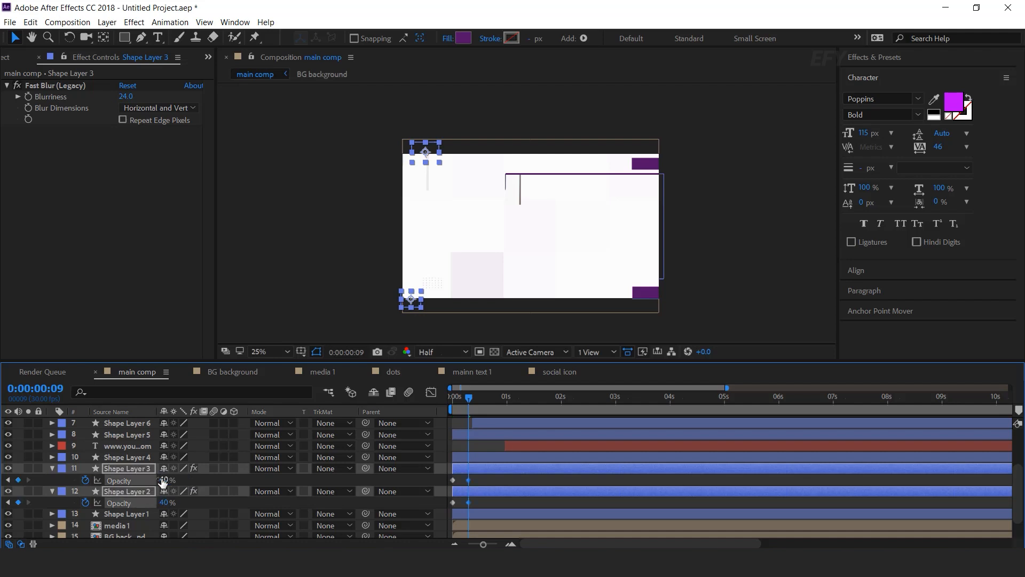
click(52, 467)
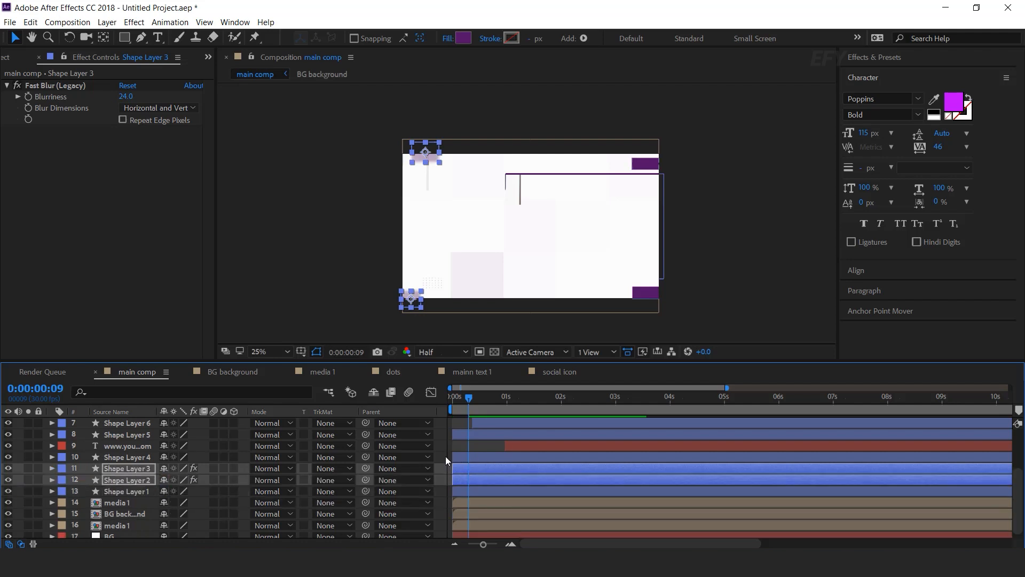
key(ctrl+shift+a)
key(Home)
key(space)
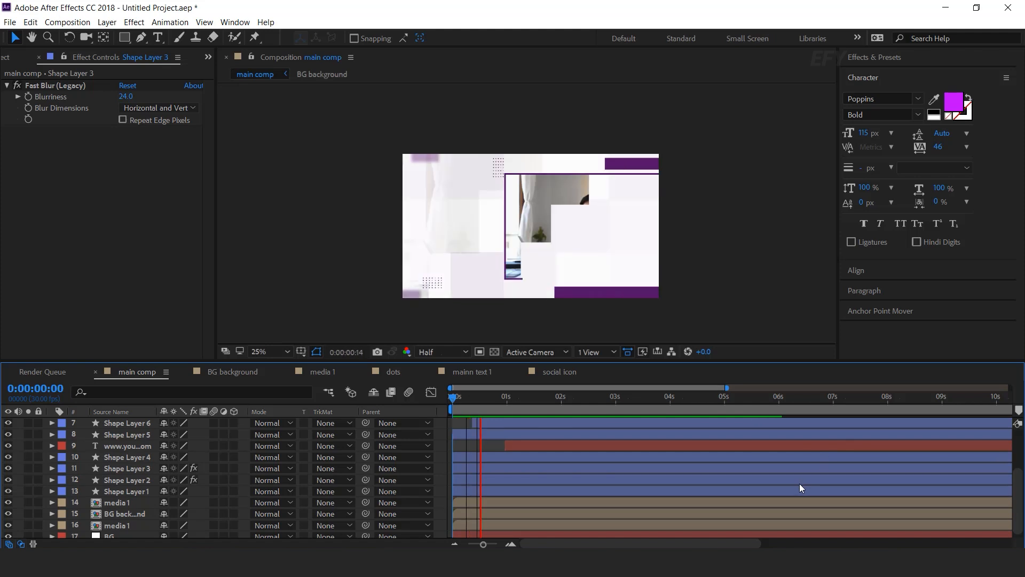